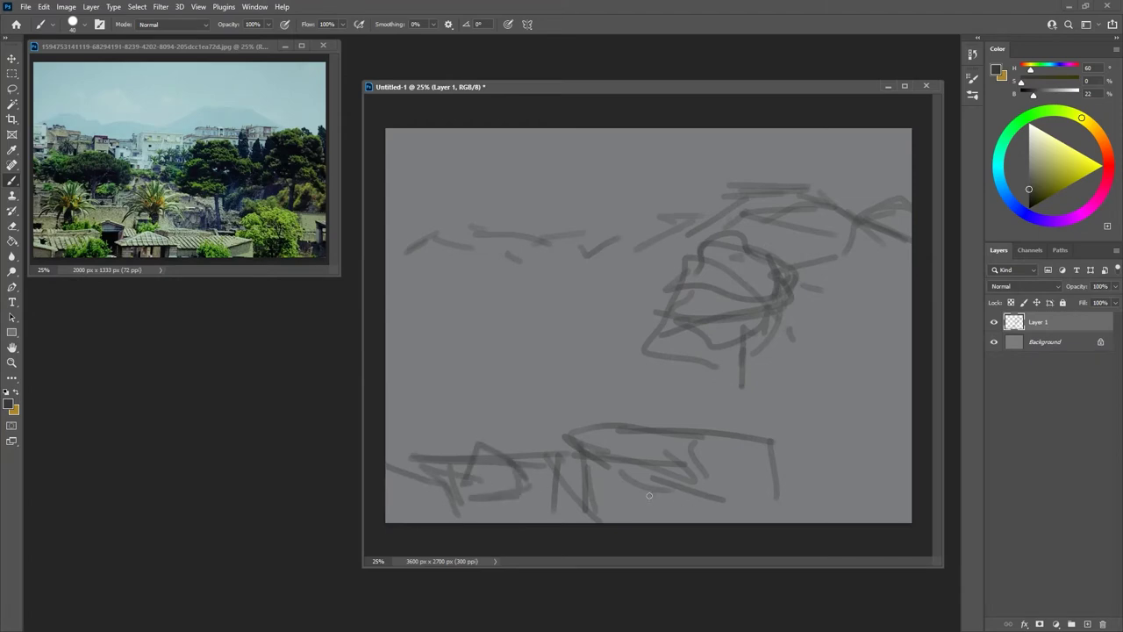
Sketch the rounded bushes in the right foreground and the ground lines running across the midground
drag(869, 514, 760, 426)
drag(828, 385, 777, 367)
mouse_move(909, 344)
mouse_down()
mouse_move(751, 357)
mouse_move(456, 344)
mouse_up()
drag(653, 351, 387, 375)
mouse_move(566, 346)
mouse_down()
mouse_move(415, 350)
mouse_move(438, 364)
mouse_up()
Sketch the small tree at the far left and the vertical edges of the distant buildings behind it
mouse_move(448, 320)
mouse_down()
mouse_move(438, 277)
mouse_move(458, 300)
mouse_up()
drag(444, 294, 469, 289)
drag(399, 274, 403, 238)
drag(430, 280, 435, 242)
drag(412, 227, 441, 217)
Outline the large block building on the horizon and the rooflines of the distant buildings to its right
drag(486, 261, 488, 226)
drag(484, 227, 606, 232)
drag(604, 233, 607, 300)
drag(499, 299, 537, 300)
drag(614, 255, 680, 251)
drag(790, 242, 864, 241)
drag(867, 244, 874, 280)
drag(802, 243, 772, 257)
drag(856, 234, 866, 245)
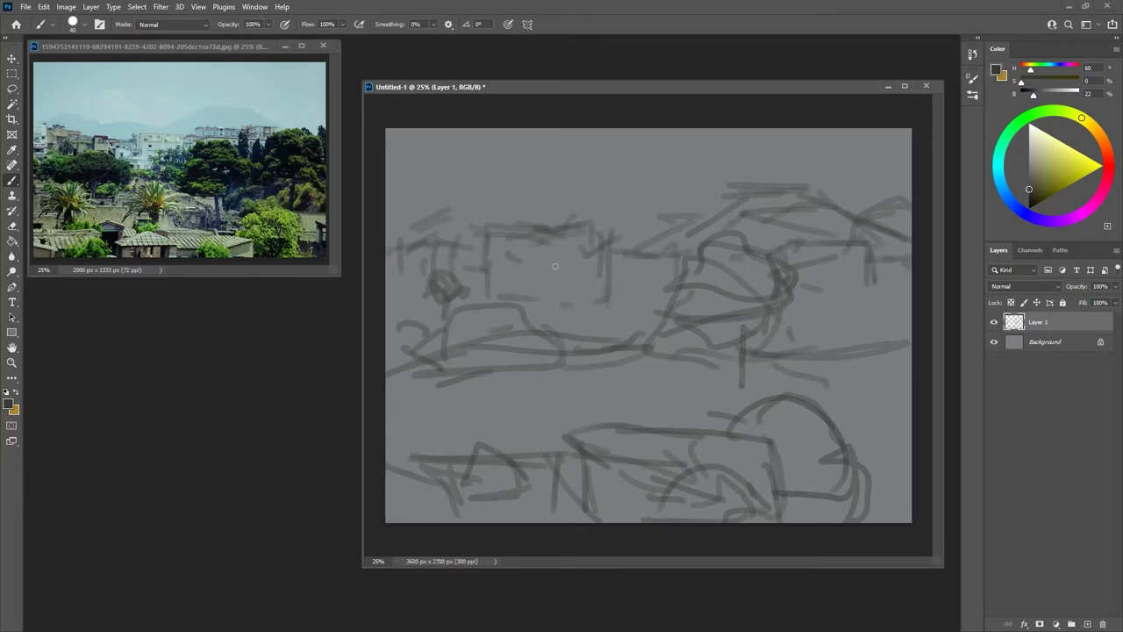
Fill the sky with broad strokes of light grey at 83% brightness, using a much larger brush
drag(257, 116, 140, 227)
click(1027, 139)
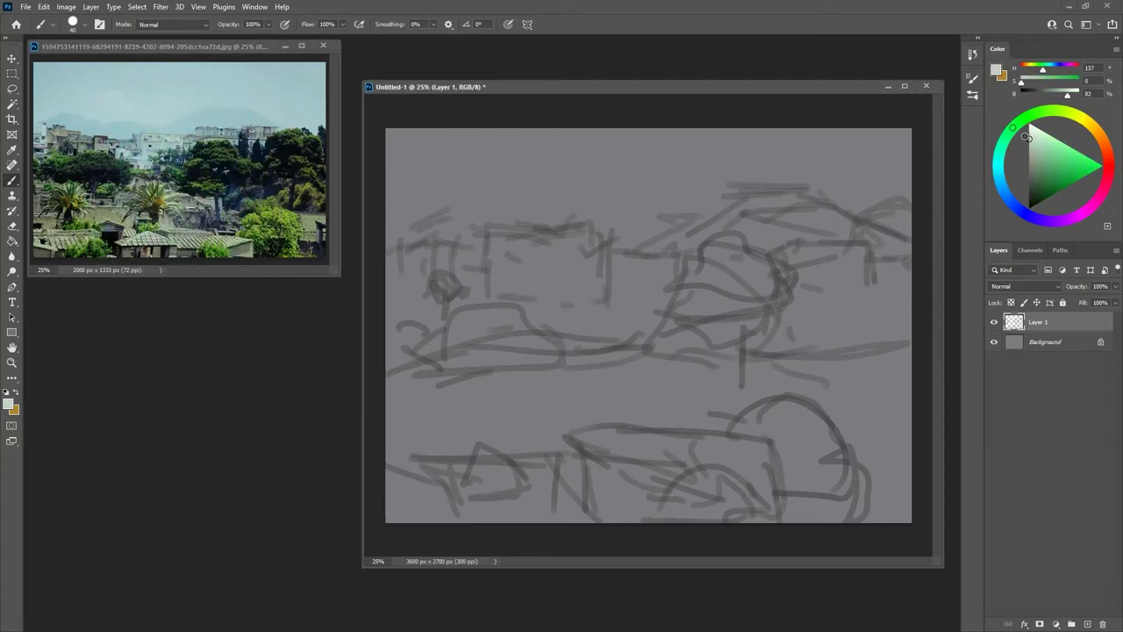
drag(528, 156, 612, 136)
key(bracketright)
key(bracketright)
key(bracketright)
key(bracketright)
key(bracketright)
key(bracketright)
key(bracketright)
key(bracketright)
key(bracketright)
key(bracketright)
key(bracketright)
key(bracketright)
key(bracketright)
key(bracketright)
key(bracketright)
drag(400, 147, 822, 126)
Bring the light sky down to the mountain and building silhouette with a somewhat smaller brush
key(bracketleft)
key(bracketleft)
key(bracketleft)
mouse_move(687, 136)
mouse_down()
mouse_move(398, 190)
mouse_move(397, 214)
mouse_up()
mouse_move(546, 190)
mouse_down()
mouse_move(643, 166)
mouse_move(401, 137)
mouse_move(903, 132)
mouse_move(914, 176)
mouse_move(857, 190)
mouse_move(883, 172)
mouse_move(719, 160)
mouse_move(716, 143)
mouse_move(689, 185)
mouse_move(695, 171)
mouse_move(629, 213)
mouse_move(651, 191)
mouse_move(595, 190)
mouse_move(724, 172)
mouse_move(422, 189)
mouse_move(547, 155)
mouse_move(555, 214)
mouse_up()
Block in the long tree mass in the left midground with dark grey and a smaller brush
click(1030, 188)
key([)
key([)
key([)
key([)
key([)
key([)
mouse_move(494, 341)
mouse_down()
mouse_move(459, 343)
mouse_move(556, 346)
mouse_move(431, 339)
mouse_up()
Paint the left palm's trunk and fronds in dark grey, plus the shadow beside the roof below it
drag(458, 400, 457, 436)
key([)
key([)
key([)
mouse_move(490, 383)
mouse_down()
mouse_move(414, 426)
mouse_move(494, 427)
mouse_up()
mouse_move(478, 391)
mouse_down()
mouse_move(428, 416)
mouse_move(503, 423)
mouse_up()
mouse_move(458, 419)
mouse_down()
mouse_move(450, 446)
mouse_move(456, 438)
mouse_up()
mouse_move(484, 451)
mouse_down()
mouse_move(408, 452)
mouse_move(519, 479)
mouse_up()
Block in the foreground roof planes from the left edge to the right side with a light grey
click(1030, 151)
mouse_move(421, 462)
mouse_down()
mouse_move(481, 460)
mouse_move(408, 460)
mouse_up()
drag(474, 463, 519, 484)
mouse_move(483, 470)
mouse_down()
mouse_move(427, 475)
mouse_move(431, 456)
mouse_move(470, 482)
mouse_move(387, 477)
mouse_move(475, 525)
mouse_up()
mouse_move(583, 465)
mouse_down()
mouse_move(615, 468)
mouse_move(592, 476)
mouse_move(706, 444)
mouse_move(773, 455)
mouse_move(759, 481)
mouse_move(805, 505)
mouse_move(815, 493)
mouse_move(801, 512)
mouse_move(848, 488)
mouse_up()
Paint dark shadows in the lower right corner and a light wall patch above them in the sampled sky grey
click(1029, 190)
mouse_move(864, 485)
mouse_down()
mouse_move(908, 486)
mouse_move(888, 511)
mouse_up()
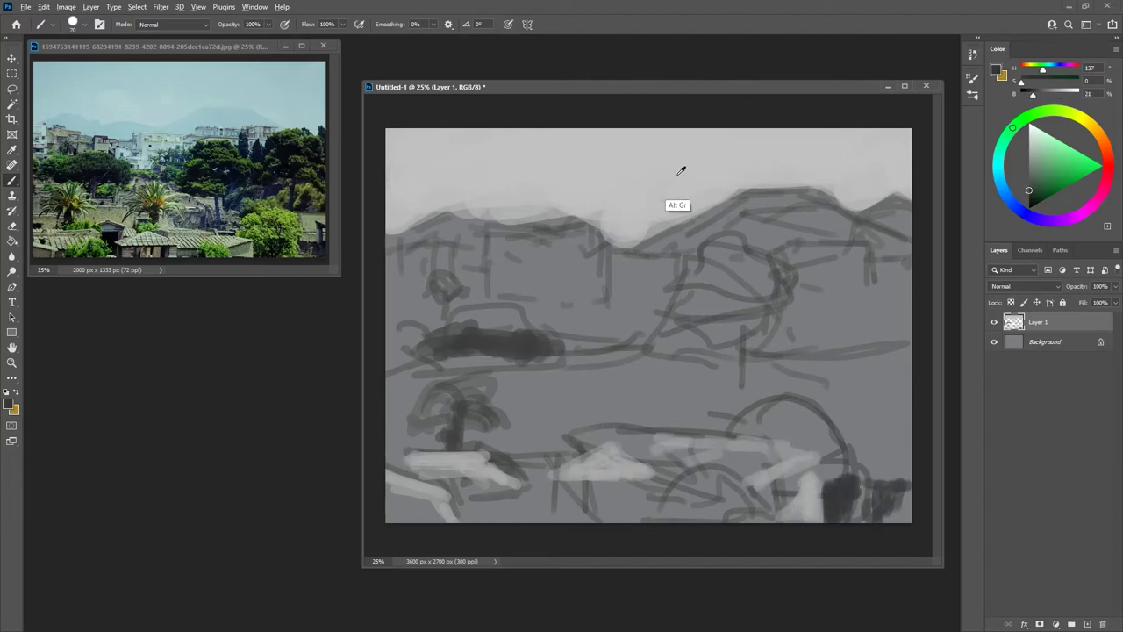
alt+click(812, 204)
mouse_move(856, 435)
mouse_down()
mouse_move(909, 434)
mouse_move(873, 447)
mouse_move(882, 452)
mouse_move(861, 431)
mouse_up()
Block in the foliage and trunks of the large right-hand trees with a dark grey at 30% brightness
click(1028, 183)
drag(810, 287, 843, 292)
drag(885, 248, 887, 238)
mouse_move(834, 298)
mouse_down()
mouse_move(849, 332)
mouse_move(852, 410)
mouse_move(852, 330)
mouse_move(868, 324)
mouse_move(857, 292)
mouse_move(836, 327)
mouse_move(879, 313)
mouse_move(794, 335)
mouse_move(875, 323)
mouse_move(903, 282)
mouse_move(856, 294)
mouse_move(865, 300)
mouse_move(733, 319)
mouse_move(750, 395)
mouse_up()
Erase lighter gaps into the large tree's foliage and along its trunk
key(grave)
drag(751, 339, 750, 360)
mouse_move(703, 326)
mouse_down()
mouse_move(742, 335)
mouse_move(745, 323)
mouse_move(693, 334)
mouse_move(689, 294)
mouse_move(729, 301)
mouse_move(698, 268)
mouse_move(713, 248)
mouse_move(750, 264)
mouse_move(744, 254)
mouse_move(714, 265)
mouse_move(740, 295)
mouse_move(724, 290)
mouse_move(770, 305)
mouse_up()
key(grave)
key(grave)
key(grave)
key(grave)
key(grave)
key(grave)
key(grave)
key(grave)
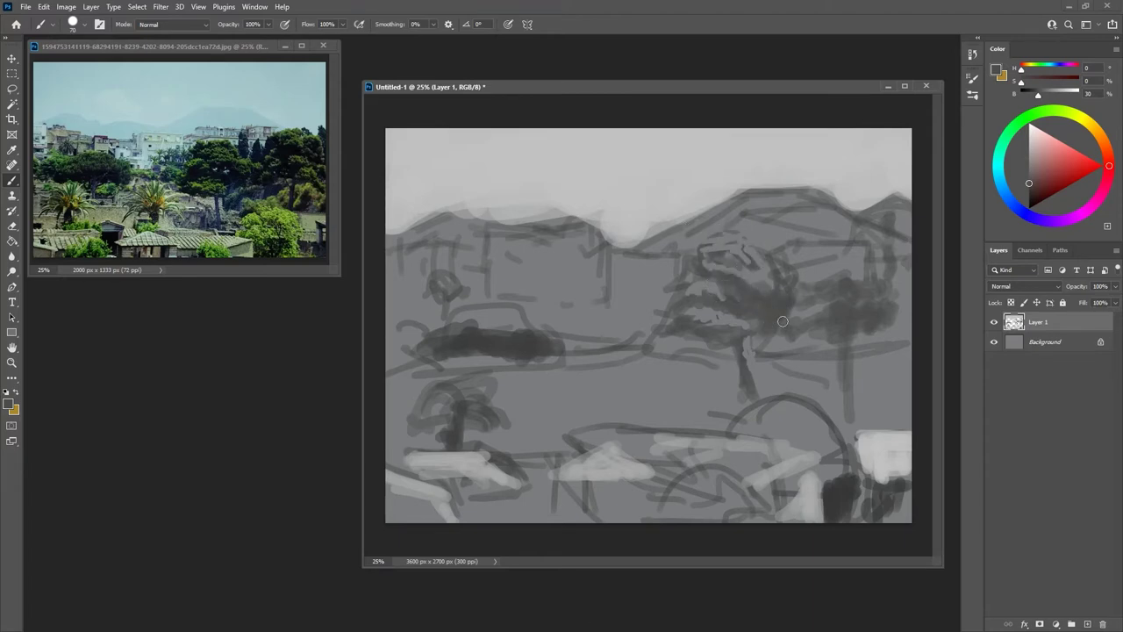
Build up the far right tree's dark foliage and erase light gaps between its leaf clusters
mouse_move(807, 274)
mouse_down()
mouse_move(881, 311)
mouse_move(844, 285)
mouse_up()
key(grave)
mouse_move(881, 328)
mouse_down()
mouse_move(892, 331)
mouse_move(892, 303)
mouse_up()
key(grave)
drag(846, 269, 794, 277)
key(grave)
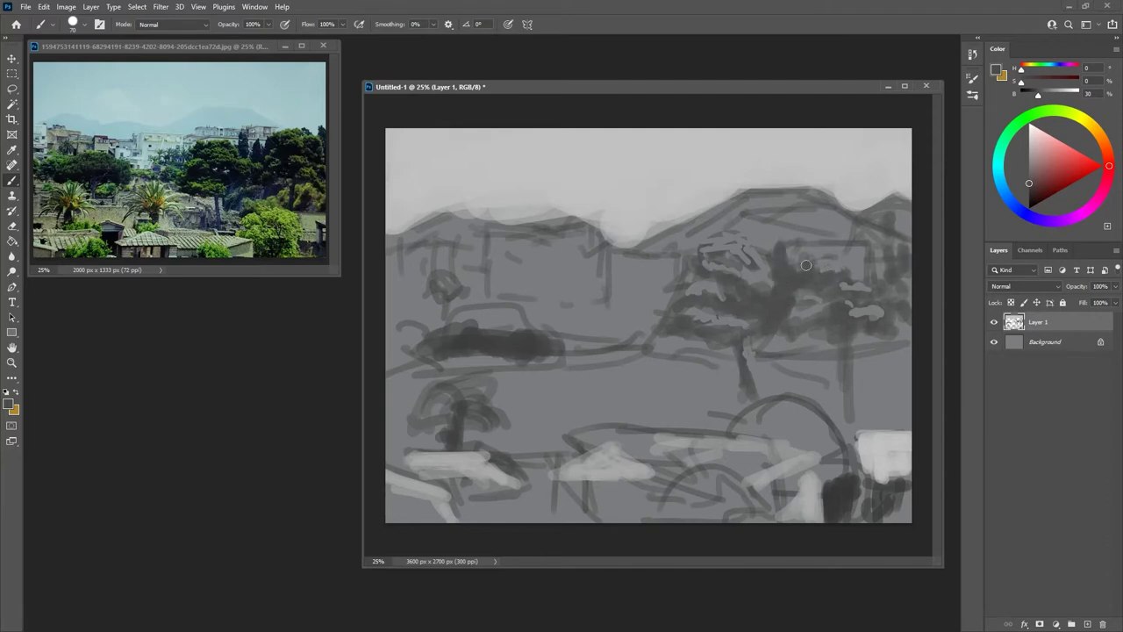
Darken the canopy underside, the shadow below the right roof and the foreground bush, erasing light gaps into the bush
mouse_move(802, 331)
mouse_down()
mouse_move(825, 349)
mouse_move(768, 343)
mouse_up()
mouse_move(848, 446)
mouse_down()
mouse_move(825, 434)
mouse_move(772, 482)
mouse_move(812, 465)
mouse_move(773, 504)
mouse_up()
mouse_move(688, 493)
mouse_down()
mouse_move(705, 512)
mouse_move(699, 484)
mouse_up()
key(grave)
mouse_move(693, 482)
mouse_down()
mouse_move(705, 476)
mouse_move(728, 514)
mouse_move(685, 520)
mouse_move(698, 517)
mouse_up()
key(grave)
key(grave)
mouse_move(668, 496)
mouse_down()
mouse_move(660, 507)
mouse_move(673, 482)
mouse_move(646, 513)
mouse_up()
key(grave)
Paint dark wall shadows beneath the foreground roofs and extend the left roof's light plane to the canvas edge
drag(622, 485, 625, 521)
drag(561, 482, 565, 510)
mouse_move(546, 467)
mouse_down()
mouse_move(539, 522)
mouse_move(516, 484)
mouse_move(467, 518)
mouse_move(403, 496)
mouse_up()
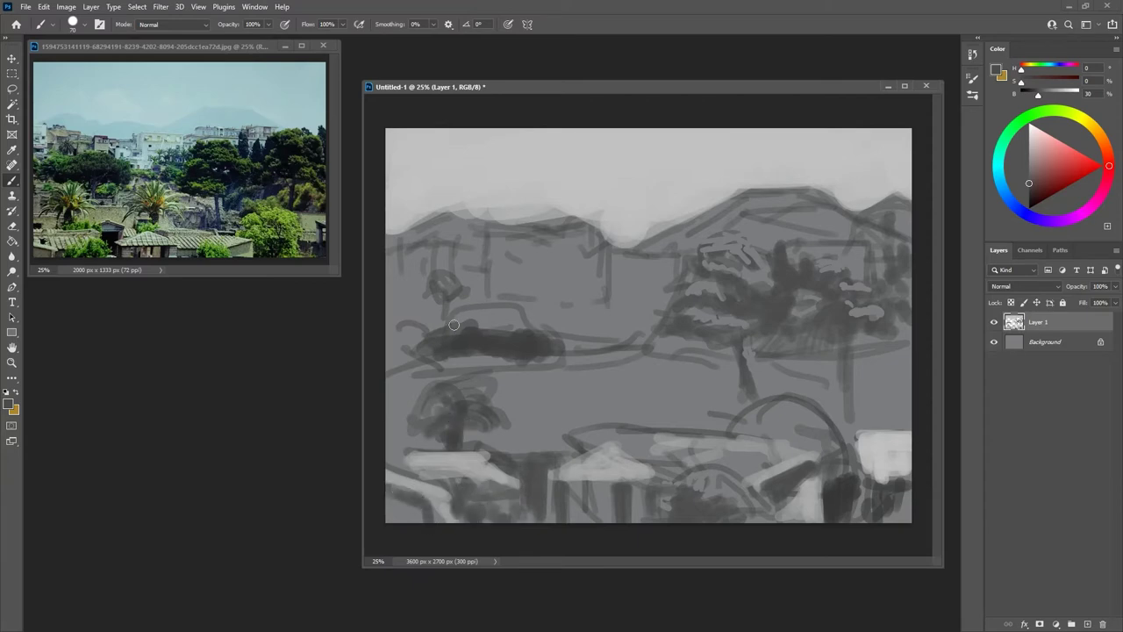
alt+click(448, 456)
drag(447, 455, 390, 457)
Paint a second palm with trunk and fronds above the central roofs in a sampled dark grey
alt+click(409, 470)
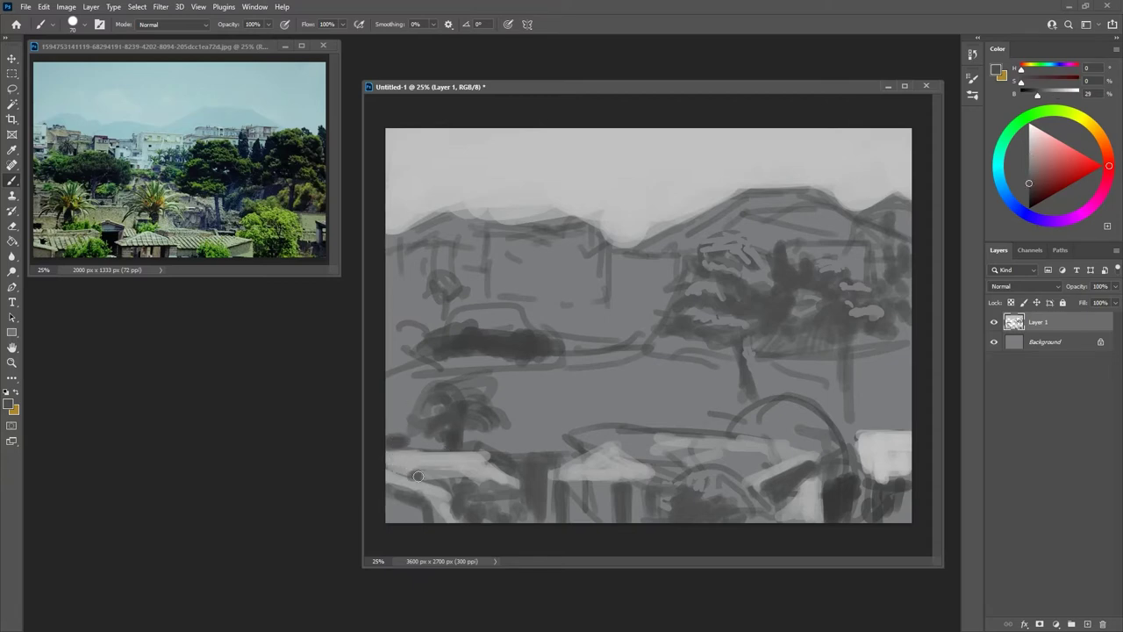
drag(627, 410, 634, 436)
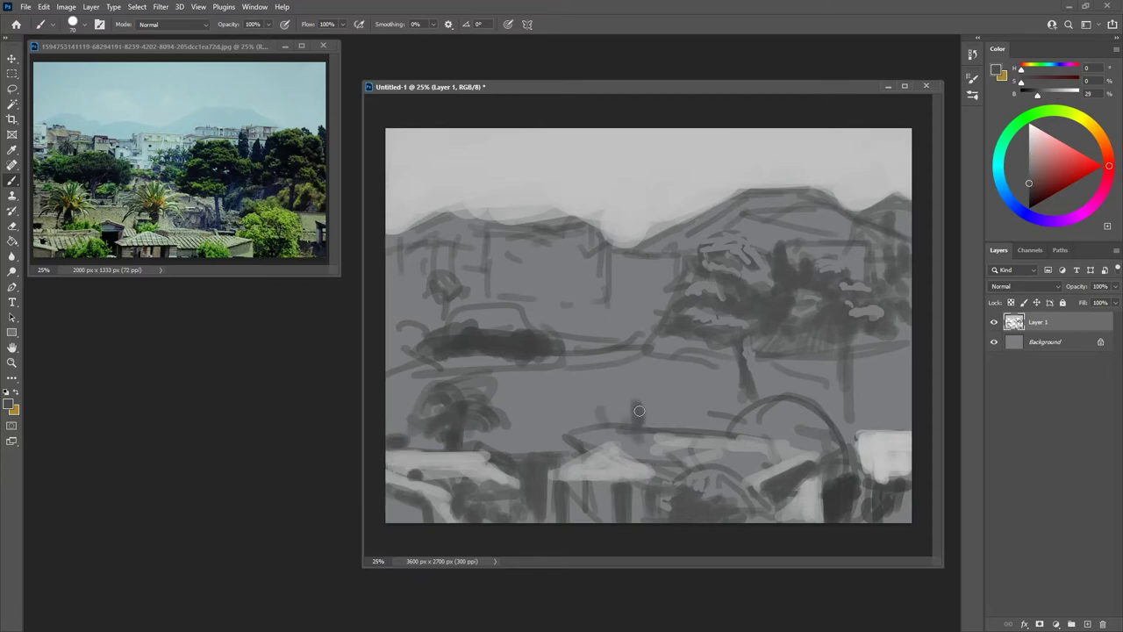
drag(649, 398, 676, 410)
mouse_move(623, 405)
mouse_down()
mouse_move(598, 413)
mouse_move(614, 386)
mouse_up()
drag(644, 391, 644, 364)
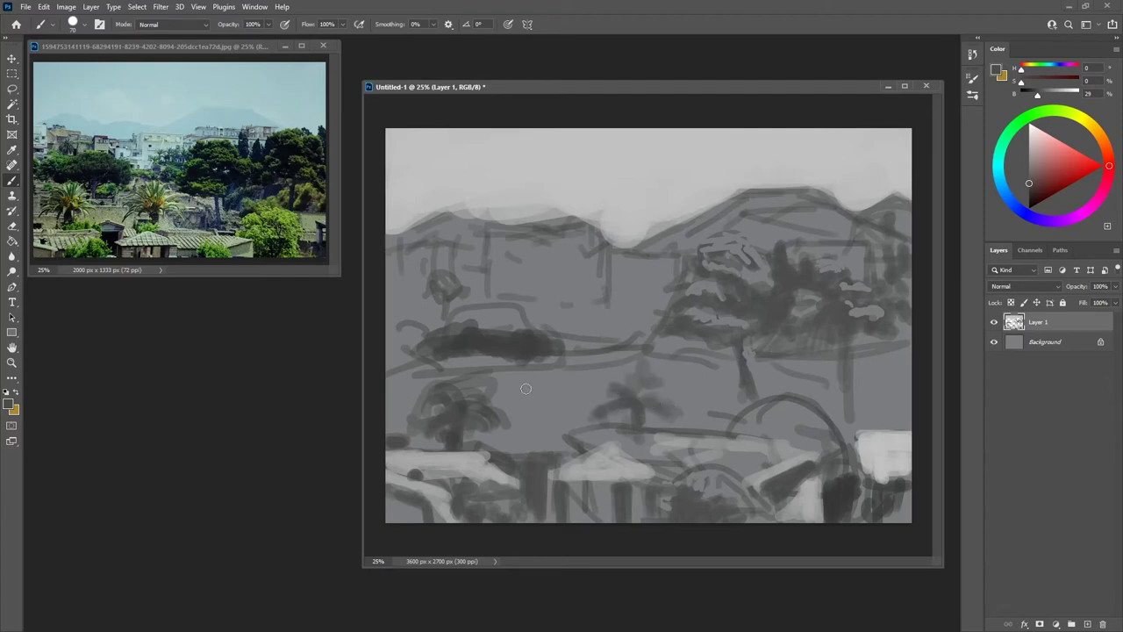
Add dark shadow strokes for the ruins and walls on both sides of the central palm
drag(687, 402, 692, 420)
drag(699, 407, 725, 406)
drag(517, 411, 576, 430)
drag(539, 394, 524, 394)
Add a trunk and extra foliage to the left midground tree mass, and shadow the terrace beside it
mouse_move(496, 354)
mouse_down()
mouse_move(493, 399)
mouse_move(499, 369)
mouse_up()
drag(471, 319, 516, 309)
mouse_move(477, 317)
mouse_down()
mouse_move(452, 323)
mouse_move(507, 317)
mouse_move(537, 335)
mouse_move(419, 342)
mouse_up()
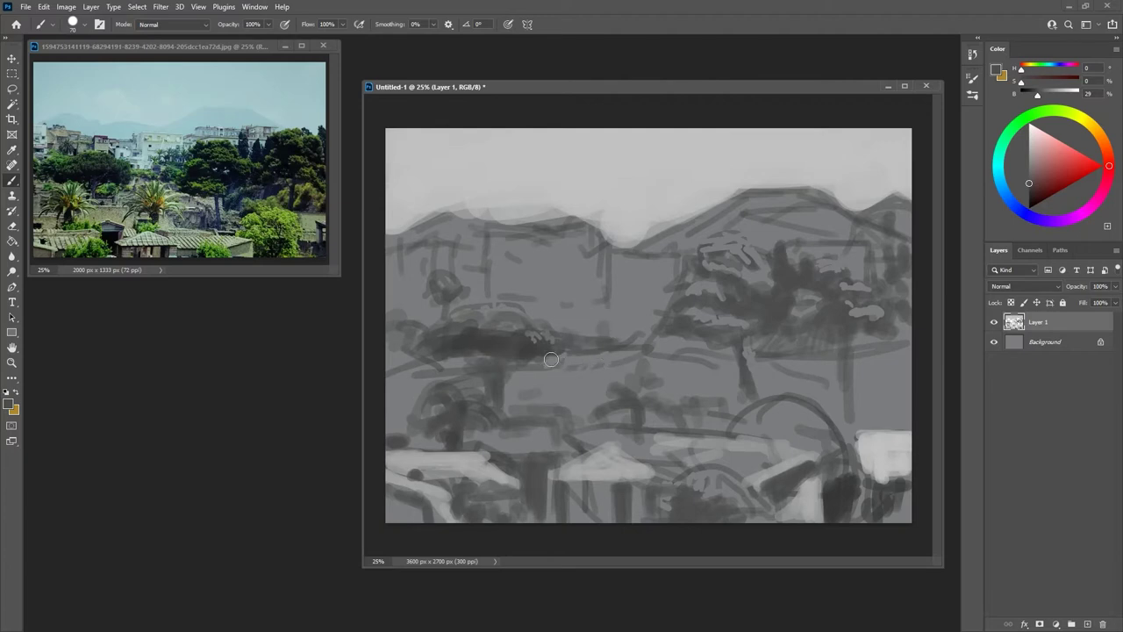
mouse_move(555, 361)
mouse_down()
mouse_move(575, 349)
mouse_move(509, 404)
mouse_move(566, 417)
mouse_move(577, 405)
mouse_move(551, 397)
mouse_move(579, 399)
mouse_up()
Highlight the terrace, both palms, the large tree and the distant building edges with light grey sampled from the central roof
mouse_move(509, 403)
mouse_down()
mouse_move(581, 404)
mouse_move(578, 428)
mouse_move(518, 396)
mouse_move(555, 401)
mouse_up()
alt+click(596, 460)
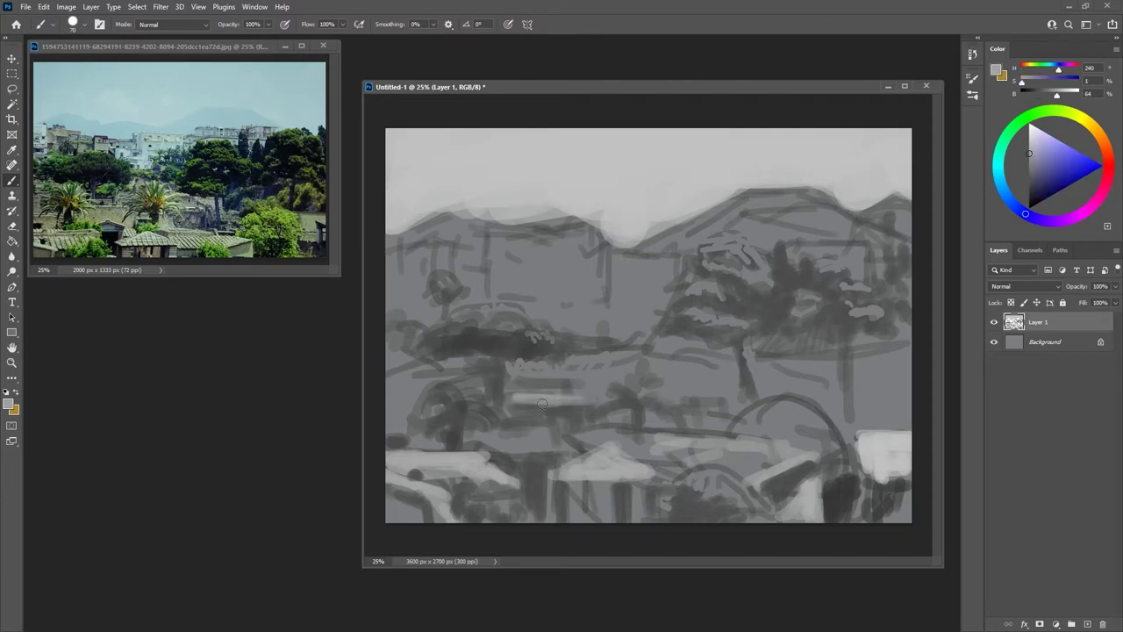
mouse_move(448, 397)
mouse_down()
mouse_move(491, 421)
mouse_move(438, 393)
mouse_up()
drag(709, 288, 736, 249)
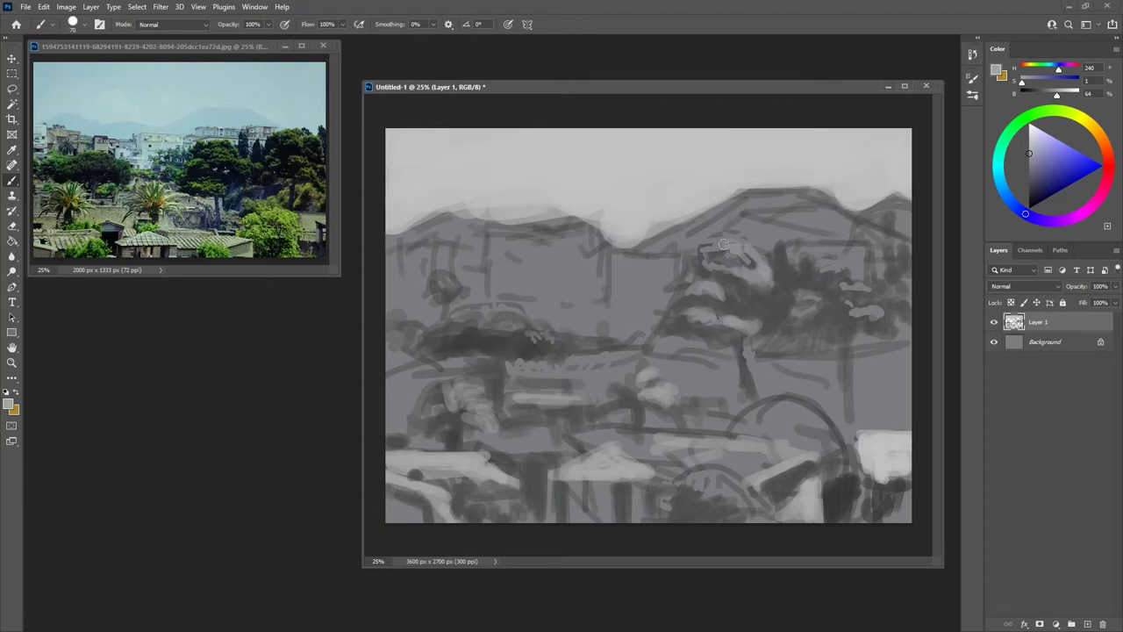
drag(617, 255, 673, 266)
mouse_move(579, 246)
mouse_down()
mouse_move(500, 233)
mouse_move(594, 254)
mouse_move(598, 284)
mouse_up()
Paint bright highlights at 87% brightness on the distant block building and the central gabled roof
click(1029, 135)
mouse_move(498, 242)
mouse_down()
mouse_move(596, 256)
mouse_move(594, 282)
mouse_up()
drag(566, 474, 607, 449)
mouse_move(607, 449)
mouse_down()
mouse_move(637, 468)
mouse_move(599, 466)
mouse_up()
Brighten the long foreground roof and the slanted roof edges and wall to its right
mouse_move(805, 457)
mouse_down()
mouse_move(774, 478)
mouse_move(746, 470)
mouse_up()
mouse_move(744, 476)
mouse_down()
mouse_move(769, 453)
mouse_move(648, 455)
mouse_up()
drag(647, 455, 750, 462)
drag(799, 461, 761, 483)
mouse_move(797, 504)
mouse_down()
mouse_move(809, 489)
mouse_move(818, 517)
mouse_move(783, 516)
mouse_up()
Brighten the left foreground roofs and wall, and add the small light roof beside the central gable
mouse_move(397, 456)
mouse_down()
mouse_move(488, 455)
mouse_move(507, 479)
mouse_up()
mouse_move(388, 476)
mouse_down()
mouse_move(430, 491)
mouse_move(447, 519)
mouse_move(392, 516)
mouse_up()
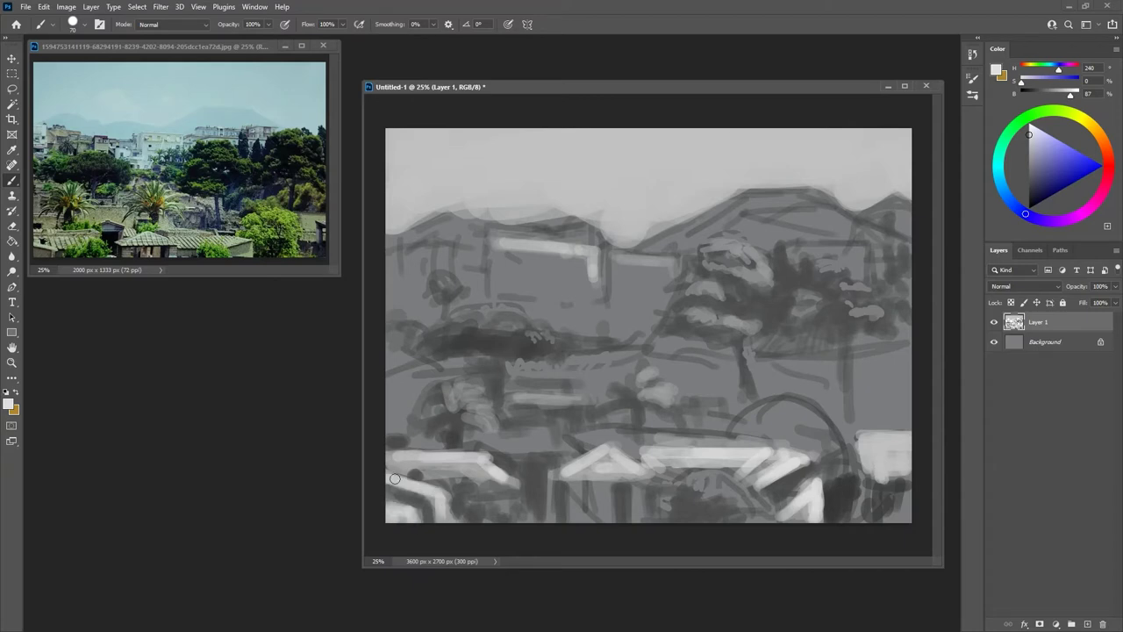
mouse_move(514, 446)
mouse_down()
mouse_move(571, 436)
mouse_move(550, 473)
mouse_move(514, 470)
mouse_up()
Paint near-black accents at 13% brightness in the doorways and deepest shadows of the foreground buildings
click(1026, 192)
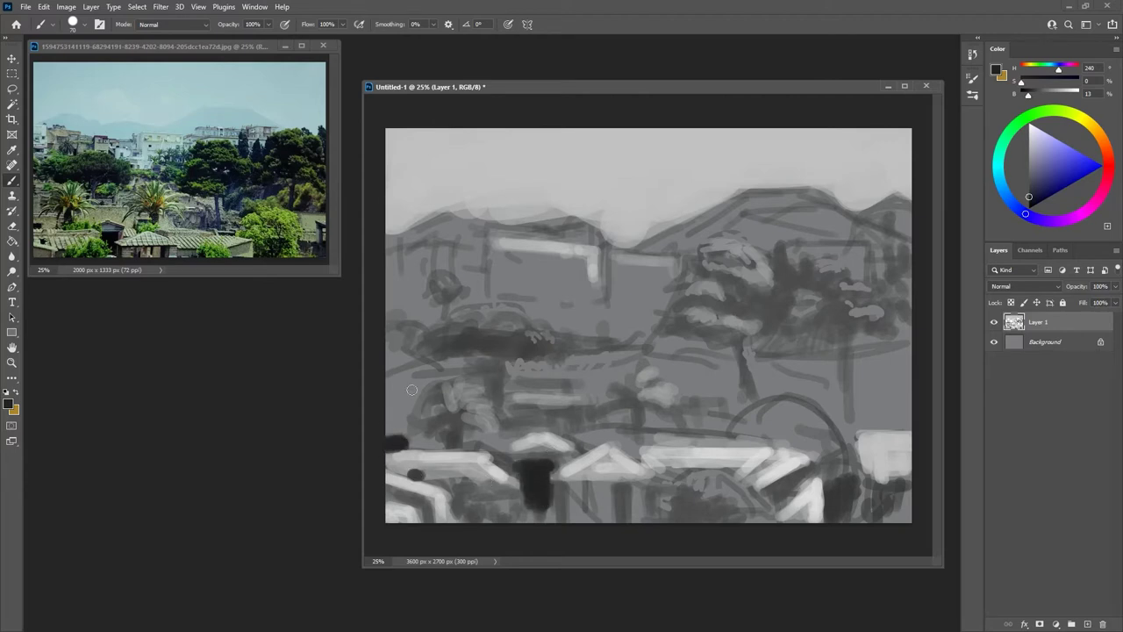
mouse_move(563, 481)
mouse_down()
mouse_move(565, 501)
mouse_move(625, 517)
mouse_up()
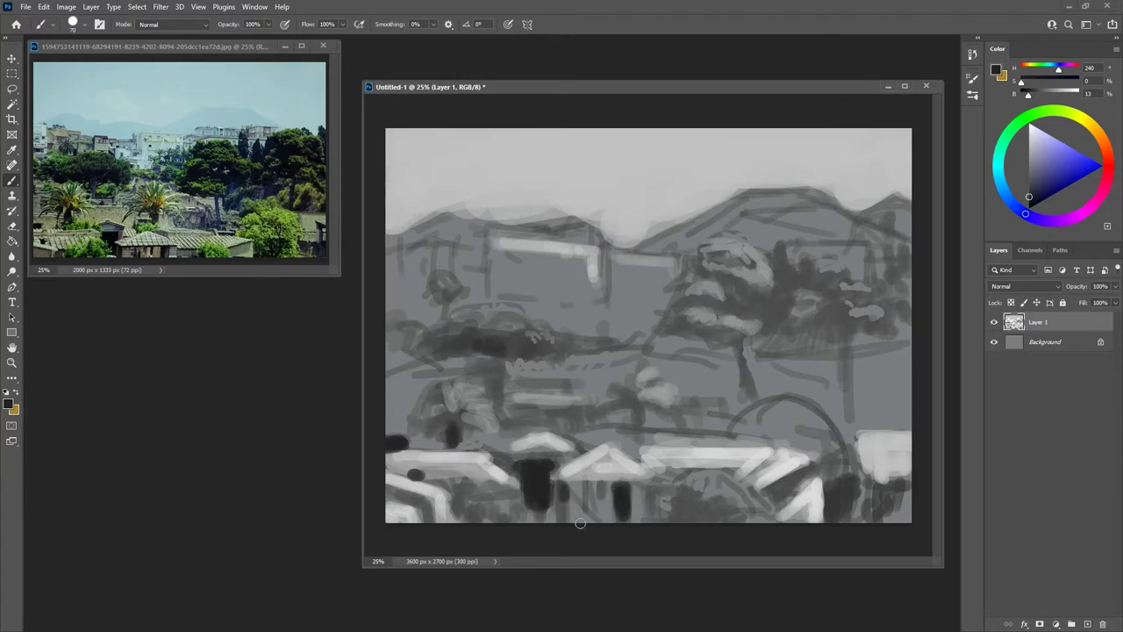
Darken the right tree's canopy and trunk, and add shadow strokes to the ground and shrubs around it
click(1030, 188)
mouse_move(787, 355)
mouse_down()
mouse_move(838, 366)
mouse_move(835, 355)
mouse_up()
mouse_move(853, 355)
mouse_down()
mouse_move(901, 342)
mouse_move(910, 372)
mouse_move(867, 413)
mouse_move(907, 407)
mouse_move(857, 390)
mouse_up()
mouse_move(869, 383)
mouse_down()
mouse_move(860, 408)
mouse_move(827, 407)
mouse_up()
mouse_move(794, 394)
mouse_down()
mouse_move(833, 390)
mouse_move(849, 404)
mouse_move(852, 348)
mouse_move(890, 340)
mouse_move(881, 333)
mouse_up()
drag(839, 309, 797, 337)
mouse_move(848, 399)
mouse_down()
mouse_move(849, 416)
mouse_move(905, 428)
mouse_move(859, 428)
mouse_move(852, 447)
mouse_move(841, 435)
mouse_up()
Extend the light wall at the right edge and shade the round foreground bush with a sampled dark grey
alt+click(867, 433)
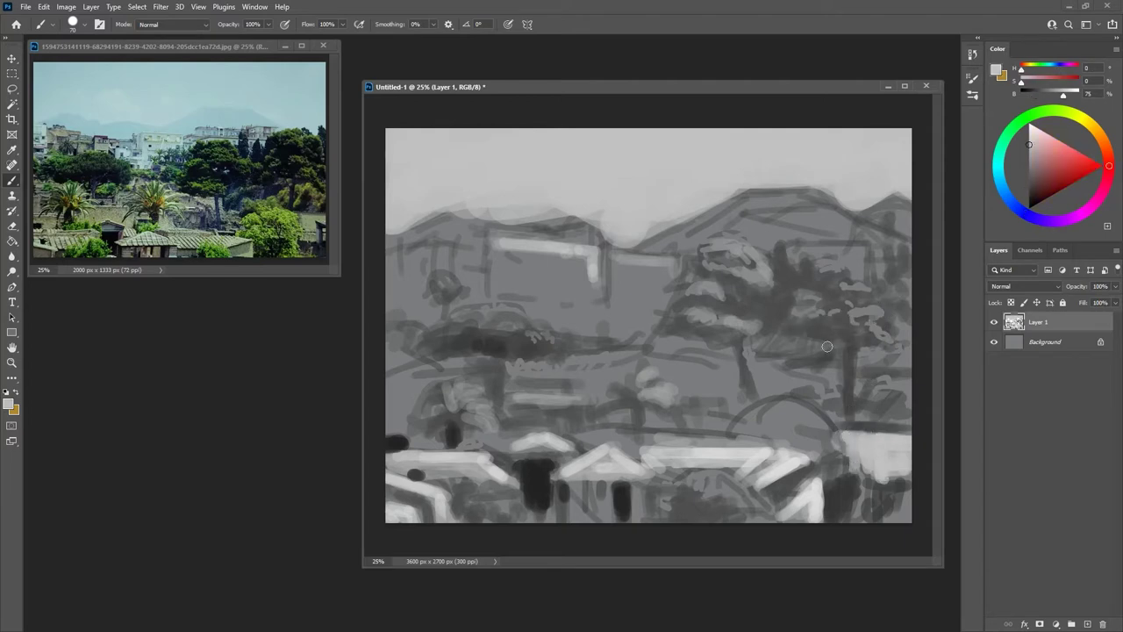
alt+click(742, 382)
mouse_move(844, 481)
mouse_down()
mouse_move(772, 431)
mouse_move(786, 421)
mouse_up()
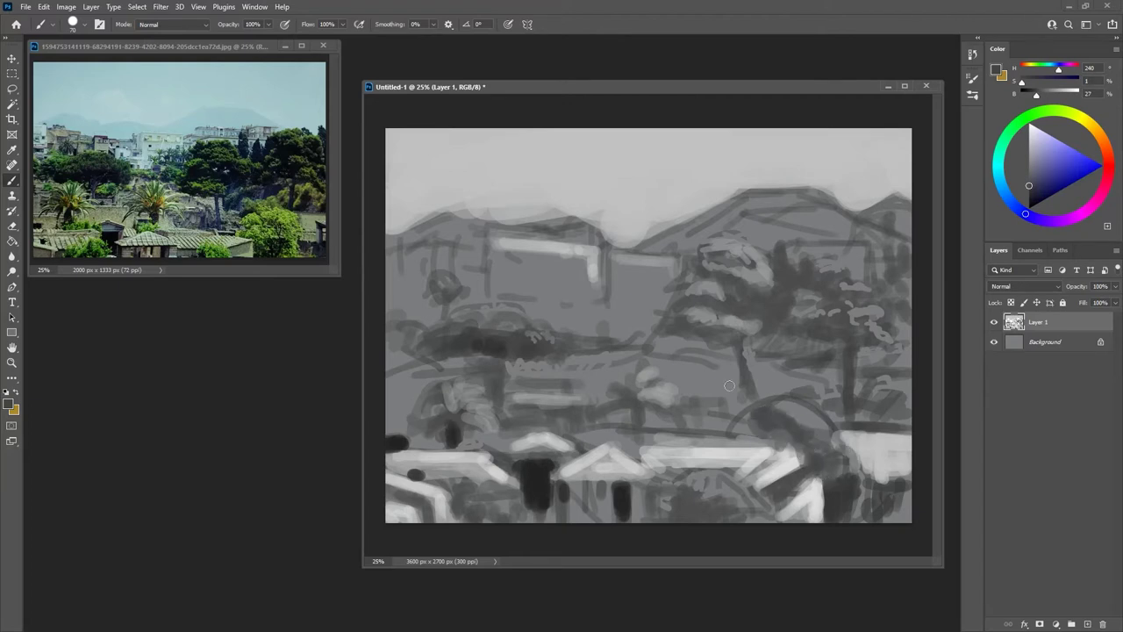
Paint light walls behind the left foreground roofs and a bright building block behind the small roof
alt+click(455, 487)
mouse_move(407, 413)
mouse_down()
mouse_move(394, 430)
mouse_move(428, 435)
mouse_up()
mouse_move(537, 424)
mouse_down()
mouse_move(505, 410)
mouse_move(579, 426)
mouse_move(570, 430)
mouse_move(555, 401)
mouse_up()
Lay mid-light strokes for the terraces and ruins across the midground, using grey sampled from the central palm
alt+click(649, 378)
drag(628, 387, 597, 388)
mouse_move(674, 387)
mouse_down()
mouse_move(709, 387)
mouse_move(706, 397)
mouse_up()
drag(583, 375, 542, 378)
drag(573, 385, 523, 386)
mouse_move(420, 383)
mouse_down()
mouse_move(390, 390)
mouse_move(446, 377)
mouse_up()
drag(446, 366, 397, 364)
mouse_move(577, 363)
mouse_down()
mouse_move(636, 360)
mouse_move(632, 336)
mouse_up()
mouse_move(632, 336)
mouse_down()
mouse_move(574, 343)
mouse_move(642, 344)
mouse_up()
Paint dark foliage between the background buildings and the central tree, and shade the ground around its trunk, using a sampled dark grey
alt+click(551, 344)
mouse_move(573, 329)
mouse_down()
mouse_move(616, 334)
mouse_move(649, 316)
mouse_move(645, 303)
mouse_move(619, 303)
mouse_move(631, 302)
mouse_up()
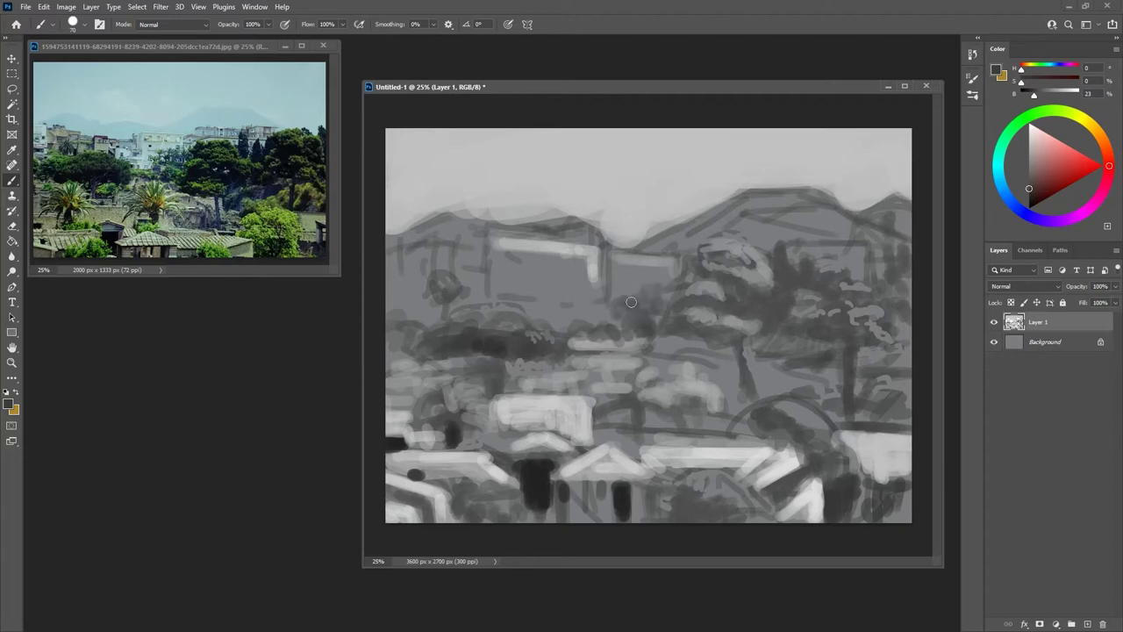
mouse_move(753, 351)
mouse_down()
mouse_move(840, 377)
mouse_move(825, 353)
mouse_move(774, 372)
mouse_up()
key(e)
key(b)
mouse_move(774, 381)
mouse_down()
mouse_move(826, 387)
mouse_move(761, 394)
mouse_move(768, 372)
mouse_up()
key(e)
key(b)
mouse_move(766, 386)
mouse_down()
mouse_move(781, 371)
mouse_move(757, 388)
mouse_up()
mouse_move(728, 382)
mouse_down()
mouse_move(738, 380)
mouse_move(693, 351)
mouse_move(641, 357)
mouse_up()
Block in the facades of the left background buildings with a sampled light grey
alt+click(699, 379)
mouse_move(532, 246)
mouse_down()
mouse_move(588, 298)
mouse_move(497, 256)
mouse_move(582, 245)
mouse_move(600, 290)
mouse_move(553, 230)
mouse_move(577, 228)
mouse_up()
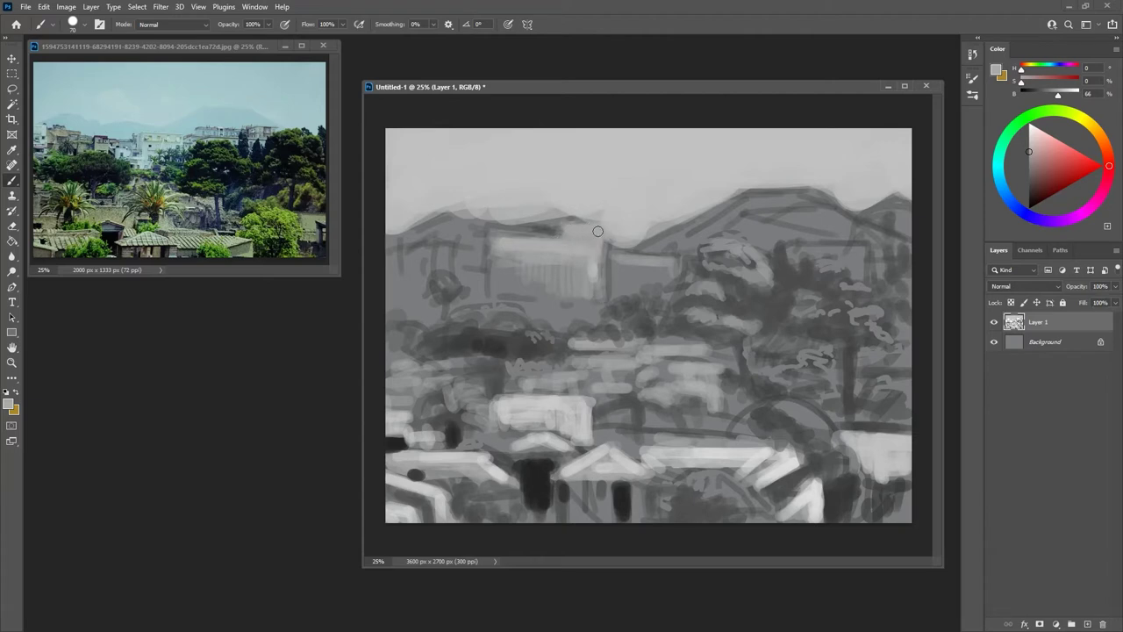
mouse_move(597, 291)
mouse_down()
mouse_move(569, 314)
mouse_move(465, 272)
mouse_move(478, 255)
mouse_move(388, 247)
mouse_move(393, 306)
mouse_move(404, 313)
mouse_up()
key(grave)
key(grave)
Extend the same light grey onto the low building beside the central tree and the buildings behind the right trees
mouse_move(665, 264)
mouse_down()
mouse_move(621, 274)
mouse_move(640, 284)
mouse_up()
mouse_move(793, 246)
mouse_down()
mouse_move(853, 250)
mouse_move(797, 259)
mouse_up()
mouse_move(807, 256)
mouse_down()
mouse_move(852, 255)
mouse_move(867, 279)
mouse_move(798, 247)
mouse_move(823, 266)
mouse_up()
mouse_move(904, 258)
mouse_down()
mouse_move(880, 265)
mouse_move(888, 277)
mouse_move(902, 271)
mouse_up()
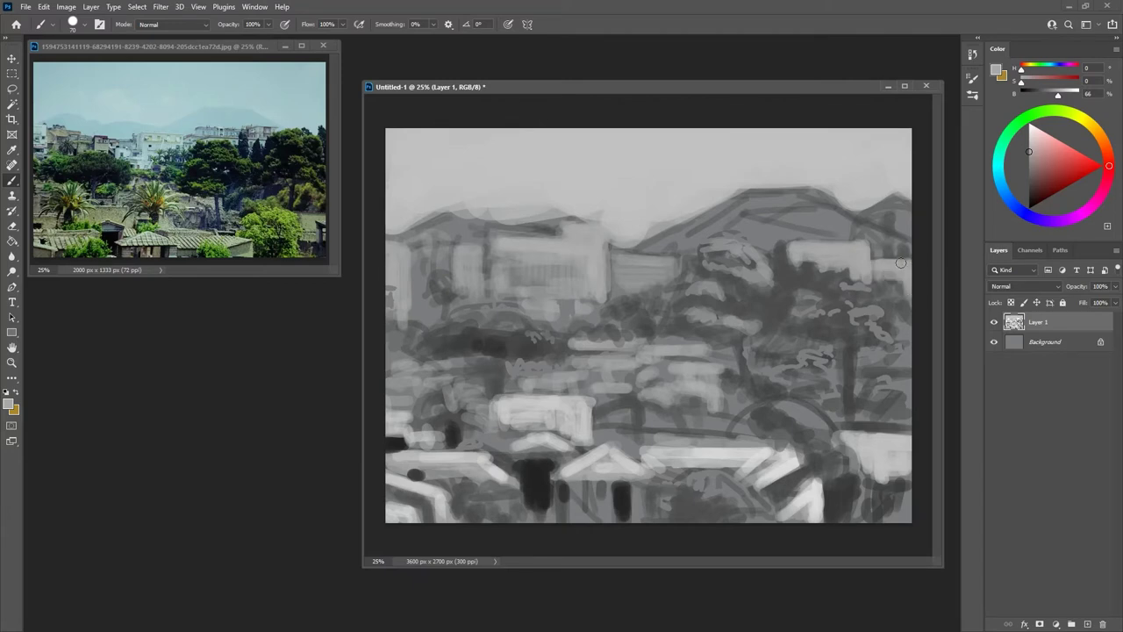
Fill the distant mountain range with a flat light grey of 65% brightness, covering the dark outlines
alt+click(660, 195)
mouse_move(751, 196)
mouse_down()
mouse_move(664, 232)
mouse_move(795, 194)
mouse_move(764, 205)
mouse_move(838, 198)
mouse_move(902, 211)
mouse_up()
click(1030, 159)
mouse_move(892, 180)
mouse_down()
mouse_move(795, 209)
mouse_move(771, 199)
mouse_move(609, 225)
mouse_move(637, 230)
mouse_move(585, 213)
mouse_move(490, 212)
mouse_move(402, 228)
mouse_up()
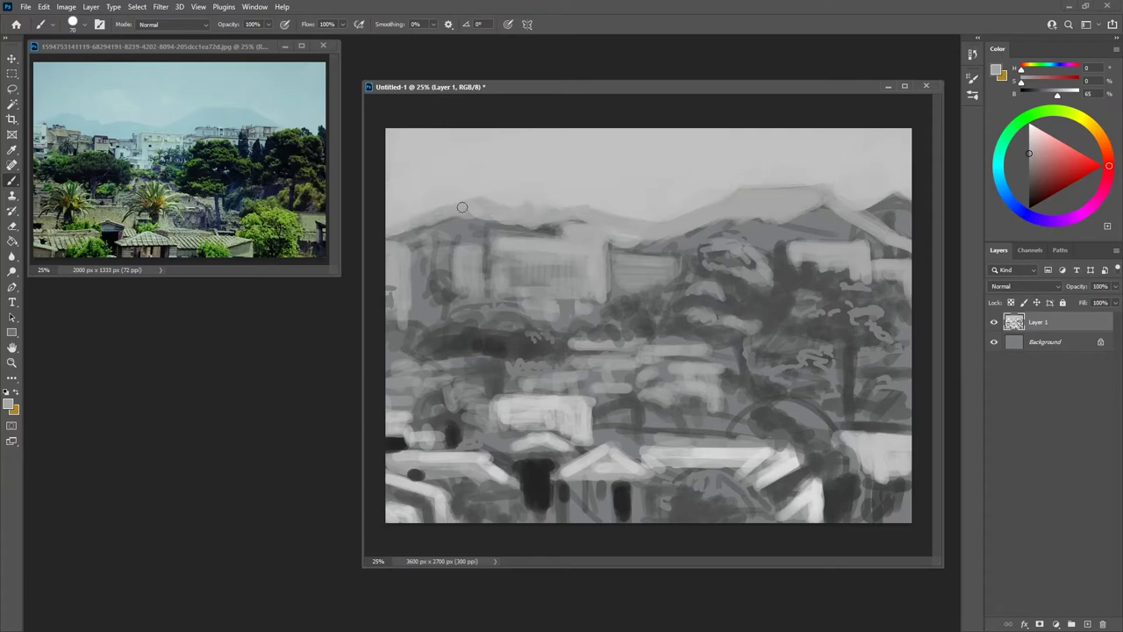
drag(500, 207, 522, 208)
mouse_move(617, 238)
mouse_down()
mouse_move(654, 242)
mouse_move(727, 185)
mouse_move(691, 229)
mouse_move(737, 218)
mouse_move(764, 240)
mouse_move(731, 226)
mouse_move(767, 239)
mouse_move(854, 233)
mouse_move(832, 211)
mouse_move(882, 243)
mouse_up()
mouse_move(486, 225)
mouse_down()
mouse_move(584, 218)
mouse_move(402, 232)
mouse_move(444, 220)
mouse_up()
Reshape the right mountain's outer slope by covering the secondary peak with a sampled light sky grey
alt+click(848, 160)
mouse_move(869, 204)
mouse_down()
mouse_move(907, 230)
mouse_move(912, 220)
mouse_up()
drag(880, 183, 915, 221)
mouse_move(834, 193)
mouse_down()
mouse_move(825, 185)
mouse_move(867, 217)
mouse_up()
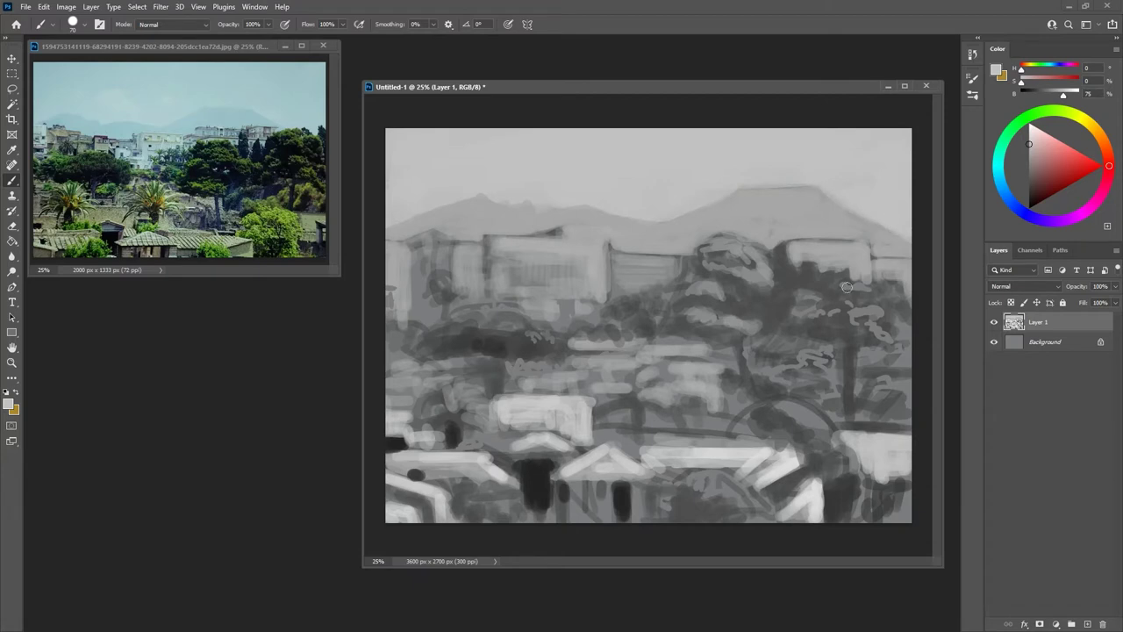
Add a new layer and darken the central tree's trunk and branches with a smaller brush in a sampled near-black
click(1087, 624)
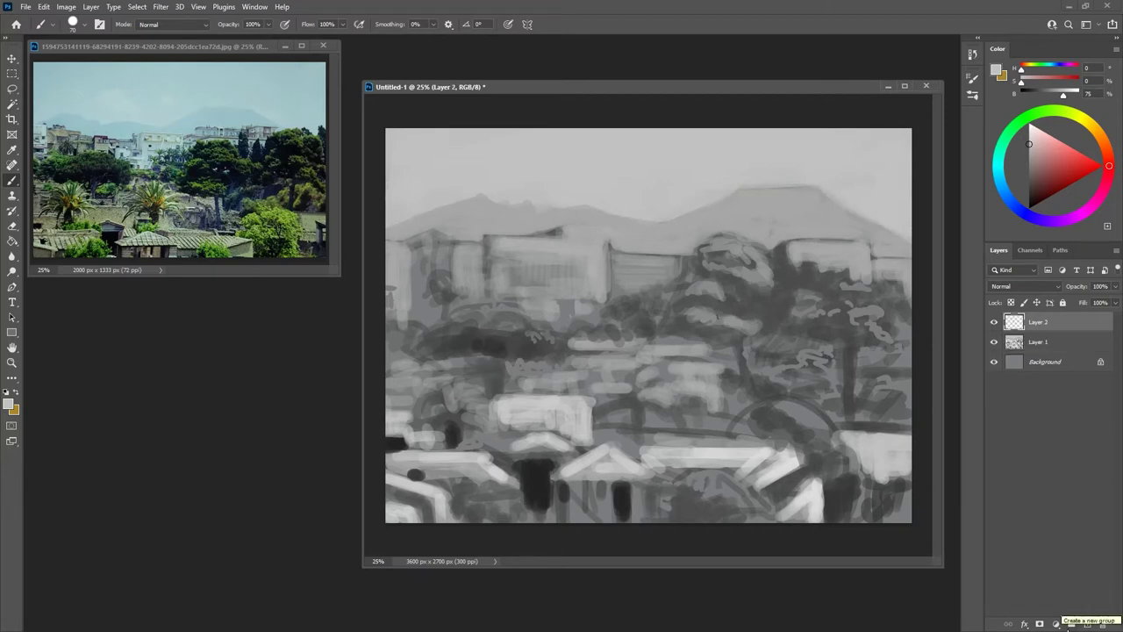
alt+click(621, 516)
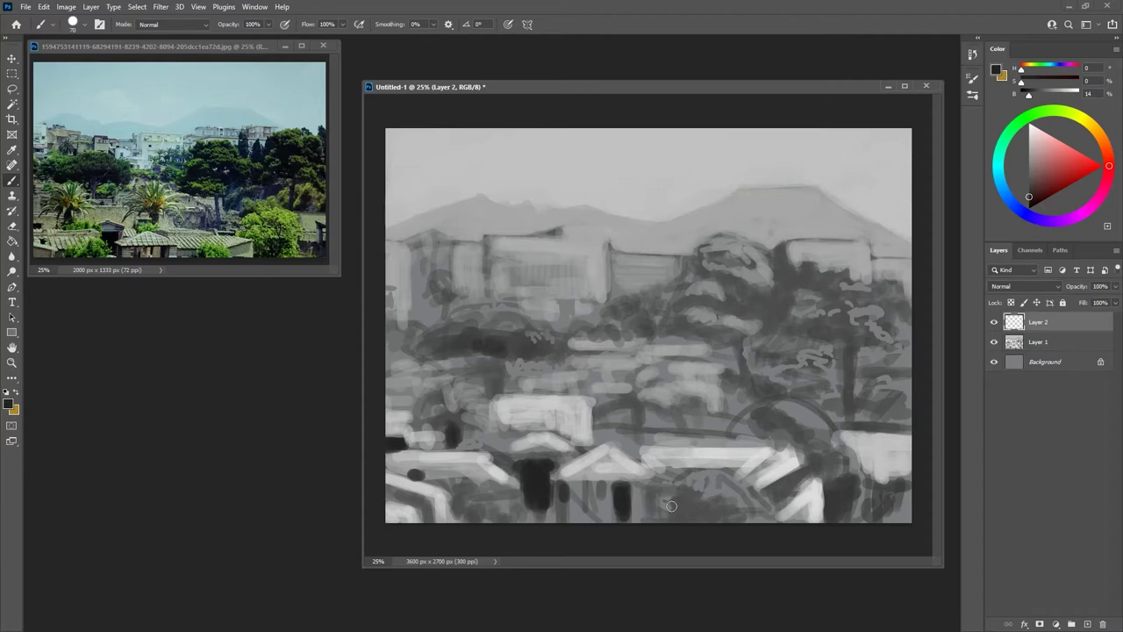
key(bracketleft)
mouse_move(693, 329)
mouse_down()
mouse_move(737, 343)
mouse_move(745, 372)
mouse_up()
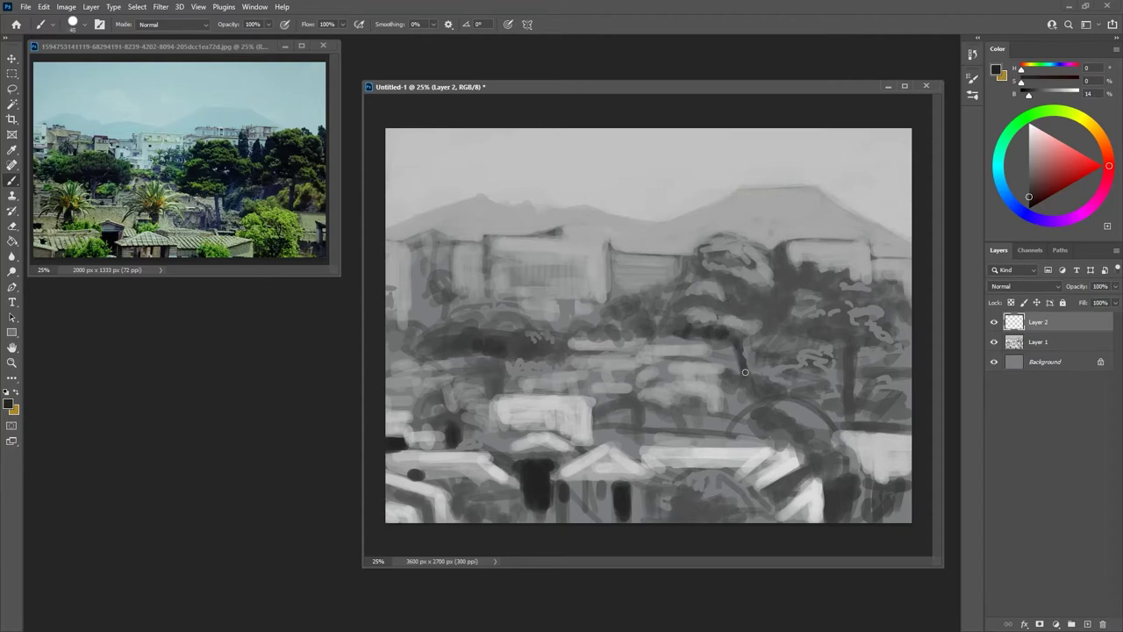
mouse_move(702, 292)
mouse_down()
mouse_move(757, 312)
mouse_move(748, 317)
mouse_move(757, 286)
mouse_move(721, 255)
mouse_move(691, 279)
mouse_move(745, 257)
mouse_move(771, 295)
mouse_up()
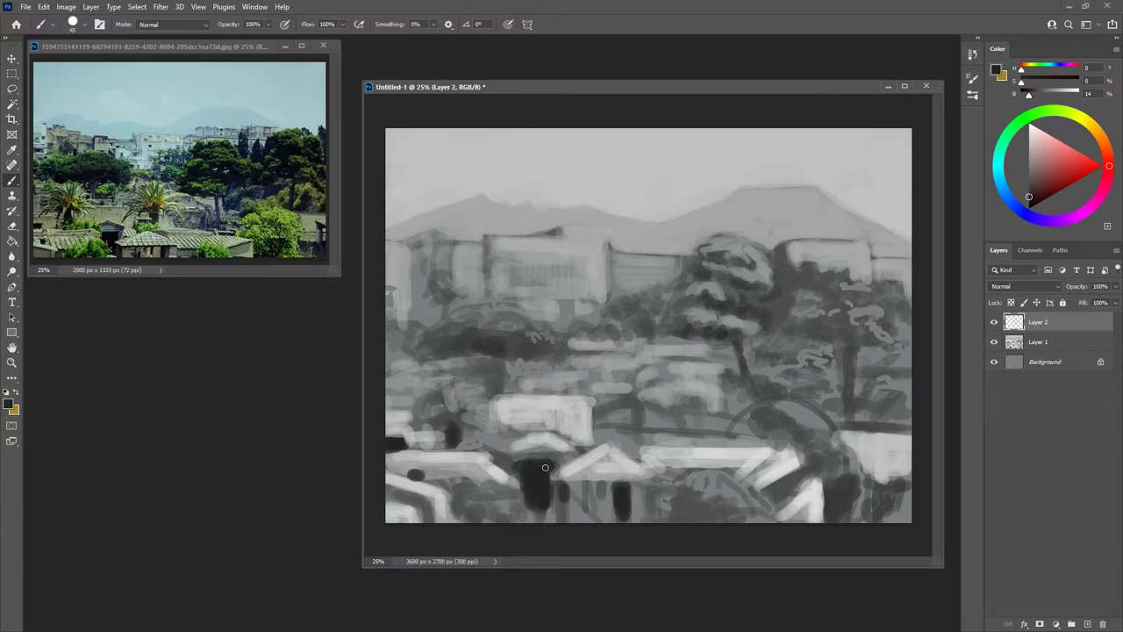
Paint dark posts beneath the gabled foreground roof and a shadow under the long roof beside it
mouse_move(564, 495)
mouse_down()
mouse_move(563, 517)
mouse_move(604, 497)
mouse_up()
mouse_move(669, 472)
mouse_down()
mouse_move(690, 510)
mouse_move(733, 516)
mouse_move(746, 512)
mouse_move(716, 479)
mouse_move(718, 466)
mouse_move(730, 471)
mouse_move(716, 468)
mouse_move(724, 462)
mouse_move(725, 481)
mouse_move(764, 453)
mouse_move(724, 453)
mouse_up()
key(grave)
key(grave)
Shape the foreground bush in front of the long roof with sampled greys
alt+click(723, 479)
mouse_move(744, 474)
mouse_down()
mouse_move(755, 464)
mouse_move(741, 486)
mouse_move(756, 517)
mouse_up()
key(grave)
key(grave)
alt+click(697, 506)
drag(761, 491, 774, 507)
alt+click(774, 494)
Paint dark eave shadows under the central gabled roof and the small peaked roof beside it
mouse_move(723, 470)
mouse_down()
mouse_move(777, 456)
mouse_move(775, 486)
mouse_move(812, 470)
mouse_move(565, 480)
mouse_up()
alt+click(780, 457)
alt+click(619, 487)
drag(649, 480, 569, 481)
drag(540, 441, 516, 452)
drag(540, 441, 569, 452)
mouse_move(541, 441)
mouse_down()
mouse_move(517, 453)
mouse_move(492, 445)
mouse_move(509, 462)
mouse_move(487, 414)
mouse_move(491, 441)
mouse_move(480, 343)
mouse_move(474, 446)
mouse_up()
Darken the left tree's canopy and shade the roof edge and bush in the left foreground
mouse_move(445, 343)
mouse_down()
mouse_move(496, 353)
mouse_move(472, 354)
mouse_move(550, 347)
mouse_move(460, 374)
mouse_up()
mouse_move(411, 472)
mouse_down()
mouse_move(405, 521)
mouse_move(387, 485)
mouse_move(431, 508)
mouse_move(457, 493)
mouse_move(471, 512)
mouse_move(488, 489)
mouse_move(510, 516)
mouse_move(530, 504)
mouse_move(508, 487)
mouse_move(533, 500)
mouse_move(478, 470)
mouse_up()
alt+click(514, 500)
mouse_move(473, 492)
mouse_down()
mouse_move(463, 503)
mouse_move(505, 497)
mouse_move(494, 487)
mouse_move(473, 500)
mouse_up()
Paint the dark fronds and trunks of the central and left palms with sampled dark grey
alt+click(529, 507)
mouse_move(602, 439)
mouse_down()
mouse_move(627, 440)
mouse_move(597, 444)
mouse_move(638, 427)
mouse_move(644, 438)
mouse_move(616, 431)
mouse_move(636, 372)
mouse_up()
alt+click(653, 446)
alt+click(542, 508)
mouse_move(446, 414)
mouse_down()
mouse_move(438, 432)
mouse_move(455, 410)
mouse_move(468, 423)
mouse_move(441, 417)
mouse_up()
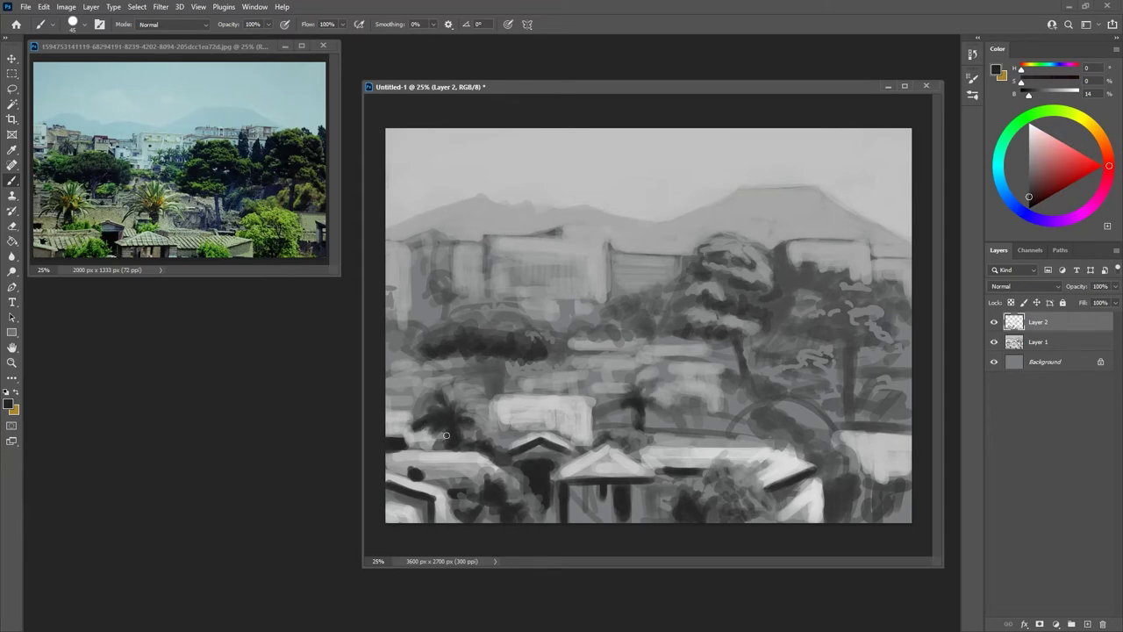
drag(618, 409, 630, 386)
Shade the large round bush at the right with sampled greys, darkening the foliage above and below it
mouse_move(787, 423)
mouse_down()
mouse_move(778, 444)
mouse_move(855, 470)
mouse_move(814, 409)
mouse_move(739, 419)
mouse_up()
alt+click(845, 412)
alt+click(792, 441)
mouse_move(797, 455)
mouse_down()
mouse_move(774, 414)
mouse_move(806, 422)
mouse_move(759, 398)
mouse_move(774, 395)
mouse_move(759, 384)
mouse_move(766, 403)
mouse_move(802, 391)
mouse_move(748, 401)
mouse_move(708, 446)
mouse_move(732, 442)
mouse_move(683, 438)
mouse_move(786, 438)
mouse_move(836, 476)
mouse_move(821, 482)
mouse_move(835, 508)
mouse_move(828, 491)
mouse_move(862, 495)
mouse_move(839, 507)
mouse_move(846, 493)
mouse_move(872, 517)
mouse_move(817, 477)
mouse_move(869, 490)
mouse_up()
alt+click(864, 502)
Paint a dark post-and-beam structure against the light wall at the right edge using sampled greys
alt+click(880, 494)
mouse_move(896, 454)
mouse_down()
mouse_move(910, 467)
mouse_move(891, 478)
mouse_move(894, 517)
mouse_up()
alt+click(904, 449)
mouse_move(900, 474)
mouse_down()
mouse_move(910, 477)
mouse_move(909, 519)
mouse_up()
alt+click(907, 455)
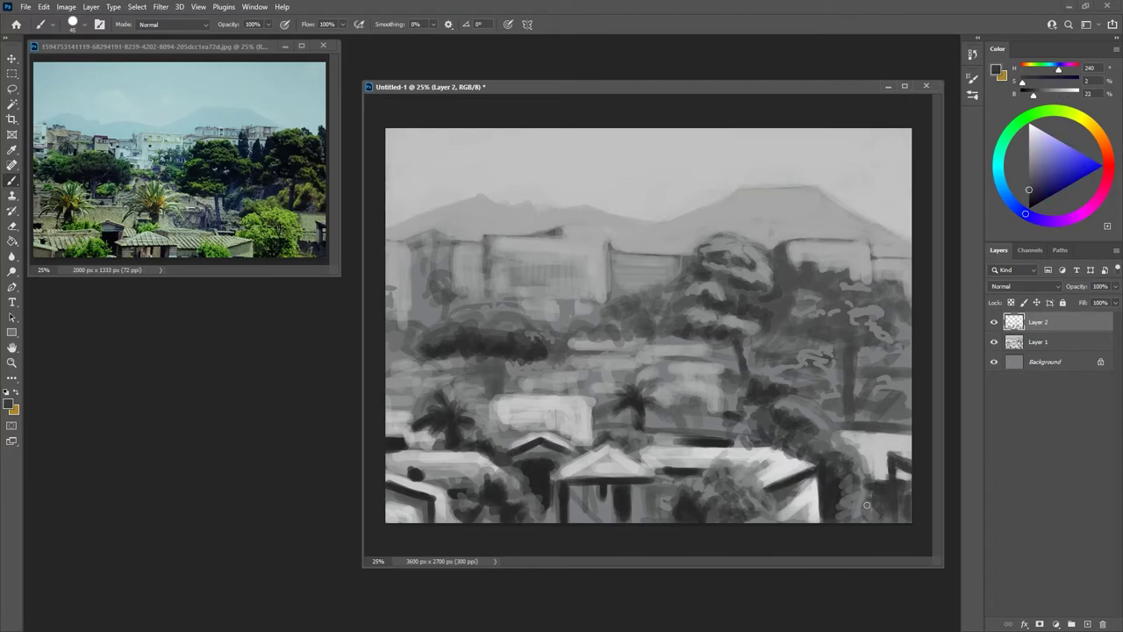
Examine the overall values of the painting at thumbnail size
key(ctrl+minus)
key(ctrl+minus)
key(ctrl+minus)
key(ctrl+minus)
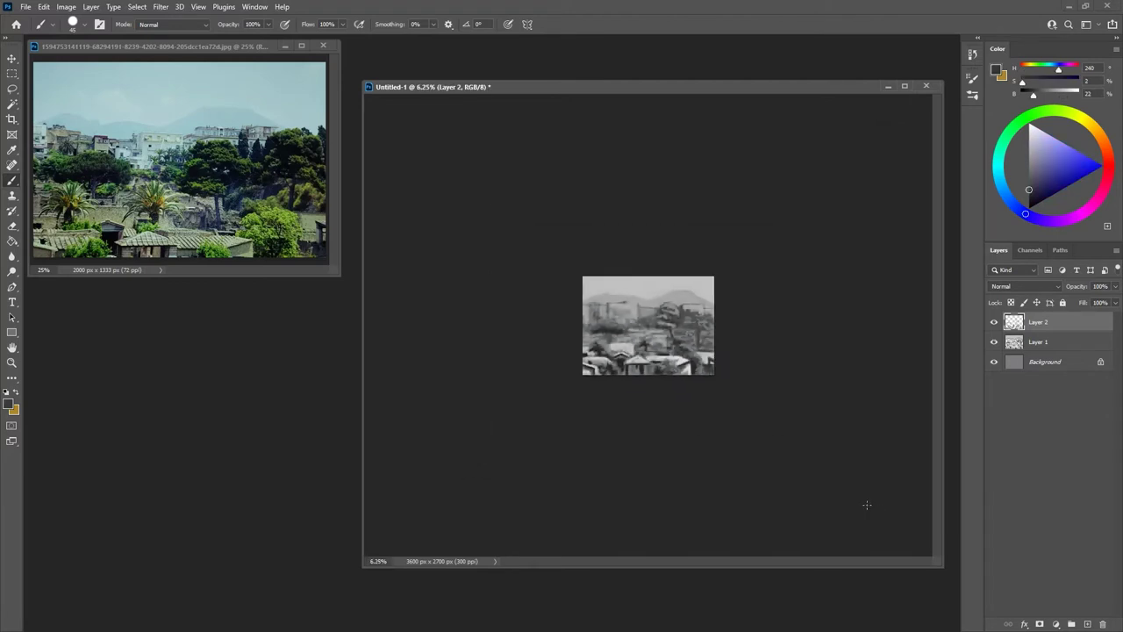
key(ctrl+plus)
key(ctrl+plus)
key(ctrl+plus)
key(ctrl+plus)
Set the grey to 70% brightness and lighten the ridges and slopes of the mountains
alt+click(761, 197)
alt+click(773, 195)
text(70)
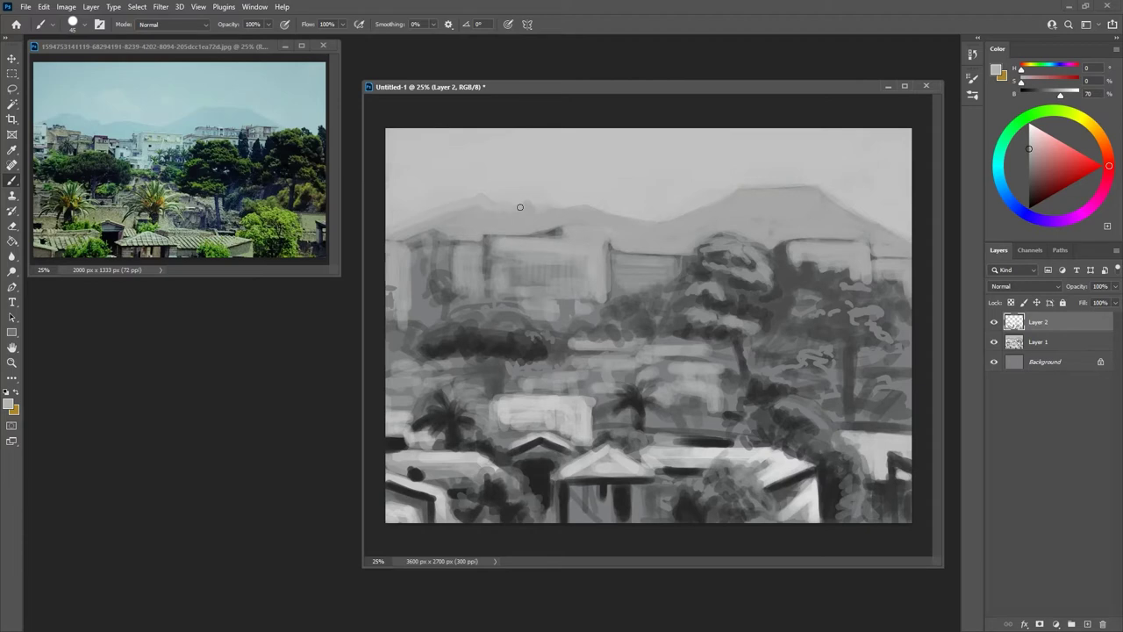
drag(736, 195, 810, 190)
drag(753, 200, 703, 220)
drag(840, 208, 874, 226)
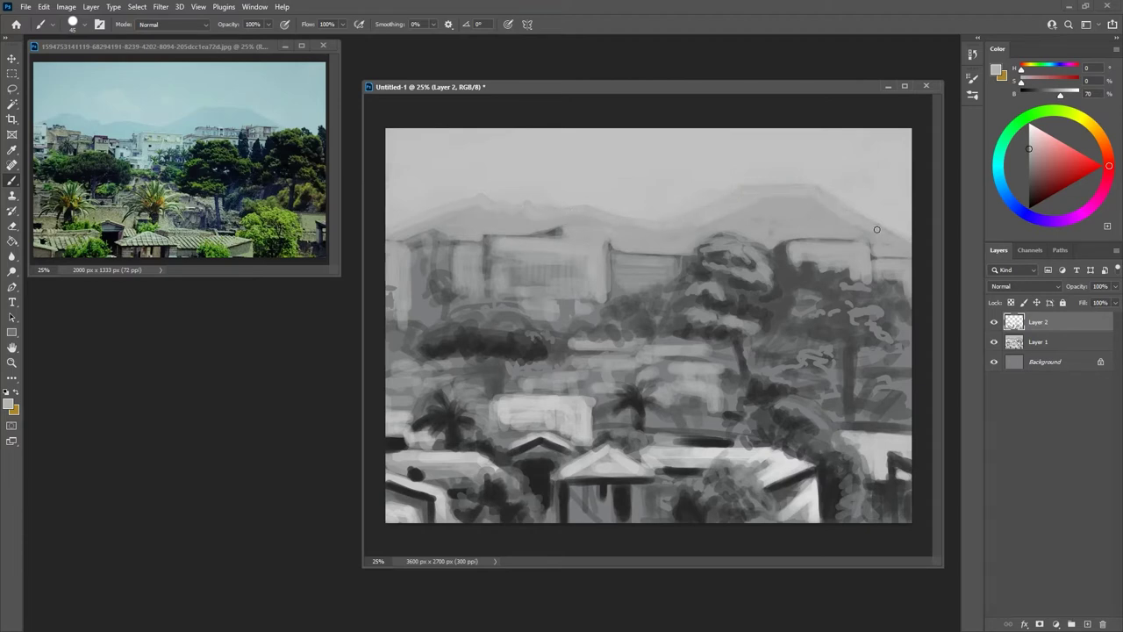
Redefine the right mountain's ridgeline with sampled sky grey and even out the mountain bodies behind the buildings
alt+click(822, 153)
drag(779, 174, 712, 194)
alt+click(451, 236)
mouse_move(438, 214)
mouse_down()
mouse_move(474, 224)
mouse_move(408, 231)
mouse_move(541, 174)
mouse_move(412, 229)
mouse_move(469, 220)
mouse_move(463, 237)
mouse_move(491, 233)
mouse_move(488, 215)
mouse_move(666, 241)
mouse_move(738, 180)
mouse_move(679, 251)
mouse_move(742, 215)
mouse_move(771, 242)
mouse_move(756, 213)
mouse_move(829, 216)
mouse_move(777, 235)
mouse_move(848, 234)
mouse_move(820, 217)
mouse_move(883, 239)
mouse_move(916, 251)
mouse_up()
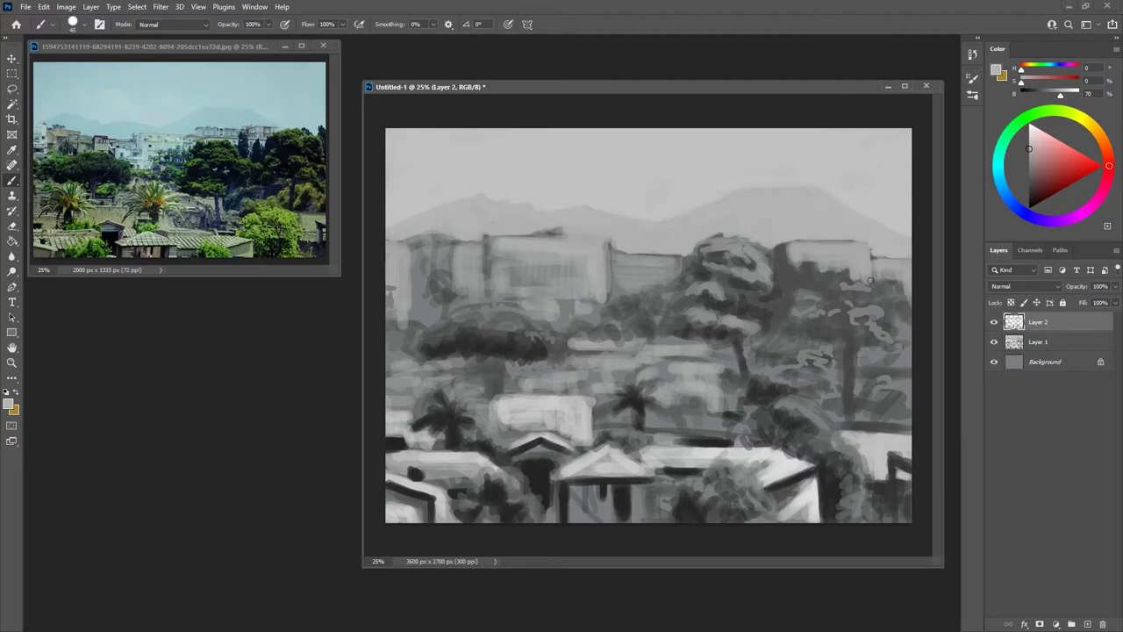
Add highlights to the background buildings' roofs and walls with a sampled light grey
alt+click(492, 226)
mouse_move(493, 238)
mouse_down()
mouse_move(617, 228)
mouse_move(560, 237)
mouse_up()
drag(862, 252, 908, 275)
mouse_move(385, 241)
mouse_down()
mouse_move(420, 254)
mouse_move(391, 263)
mouse_up()
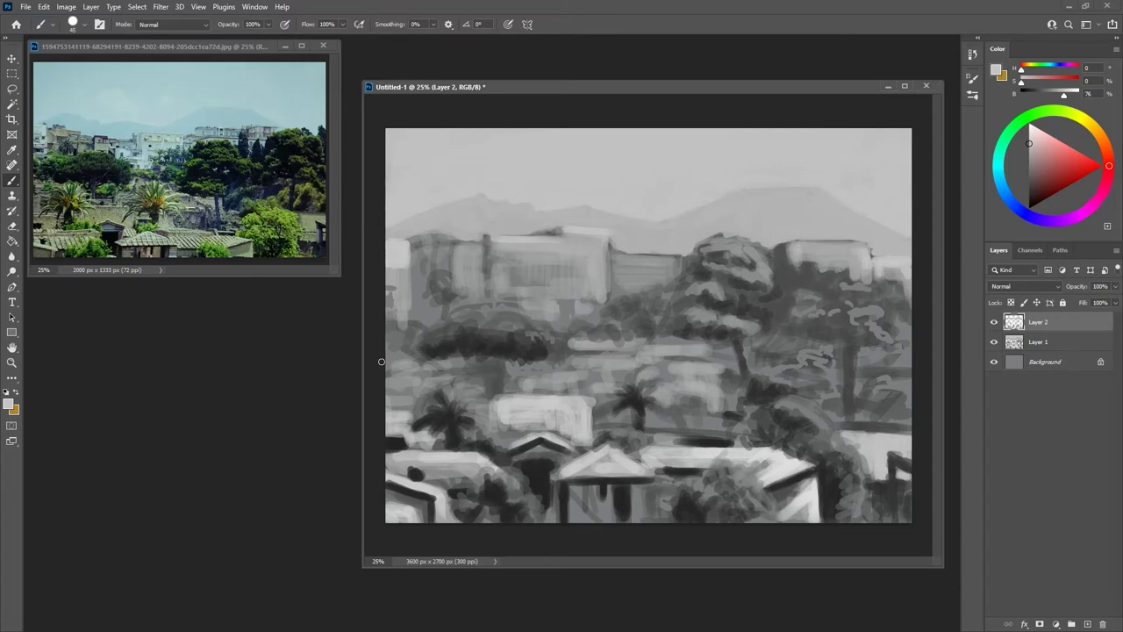
mouse_move(561, 263)
mouse_down()
mouse_move(526, 288)
mouse_move(529, 313)
mouse_up()
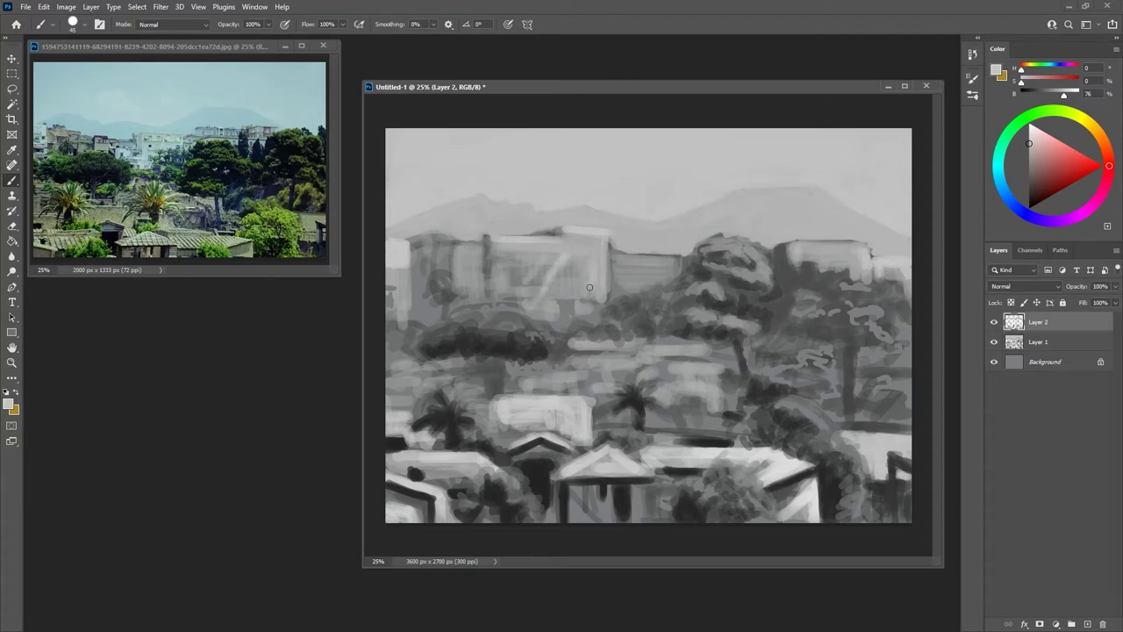
drag(401, 273, 395, 301)
Darken the left tree's canopy, the midground foliage and the trees at the right with a sampled dark grey
alt+click(481, 341)
mouse_move(488, 325)
mouse_down()
mouse_move(521, 337)
mouse_move(475, 324)
mouse_move(430, 337)
mouse_up()
mouse_move(408, 329)
mouse_down()
mouse_move(390, 344)
mouse_move(416, 345)
mouse_up()
mouse_move(410, 340)
mouse_down()
mouse_move(392, 328)
mouse_move(412, 349)
mouse_up()
mouse_move(616, 340)
mouse_down()
mouse_move(628, 342)
mouse_move(585, 338)
mouse_move(677, 332)
mouse_move(663, 325)
mouse_move(761, 337)
mouse_move(786, 302)
mouse_move(785, 318)
mouse_move(856, 334)
mouse_move(848, 391)
mouse_move(878, 410)
mouse_move(909, 405)
mouse_move(908, 416)
mouse_move(881, 379)
mouse_move(902, 369)
mouse_move(841, 397)
mouse_move(756, 354)
mouse_move(789, 360)
mouse_move(752, 366)
mouse_move(742, 416)
mouse_move(800, 419)
mouse_move(849, 446)
mouse_move(856, 465)
mouse_up()
Add lighter leaf strokes to the large round bush at the right using a sampled mid grey
alt+click(789, 397)
alt+click(806, 413)
mouse_move(767, 437)
mouse_down()
mouse_move(757, 443)
mouse_move(799, 450)
mouse_move(862, 484)
mouse_move(844, 513)
mouse_move(825, 489)
mouse_move(829, 506)
mouse_up()
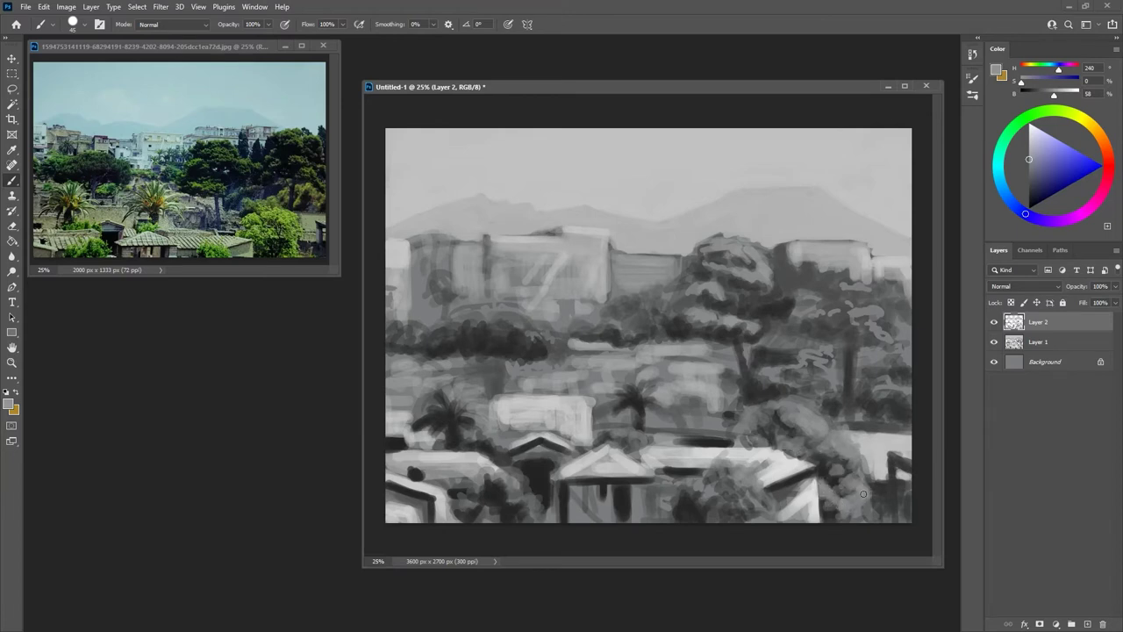
Extend the left tree's canopy upward and refine the small tree against the left building with sampled greys
alt+click(482, 334)
drag(435, 326, 517, 324)
drag(445, 296, 445, 314)
drag(427, 295, 439, 305)
alt+click(443, 258)
mouse_move(416, 253)
mouse_down()
mouse_move(437, 236)
mouse_move(443, 265)
mouse_move(430, 277)
mouse_move(448, 268)
mouse_move(418, 317)
mouse_move(438, 304)
mouse_up()
Add near-black accents of 6% brightness to the foreground doorway, posts, eaves and the left palm
drag(1024, 190, 1010, 190)
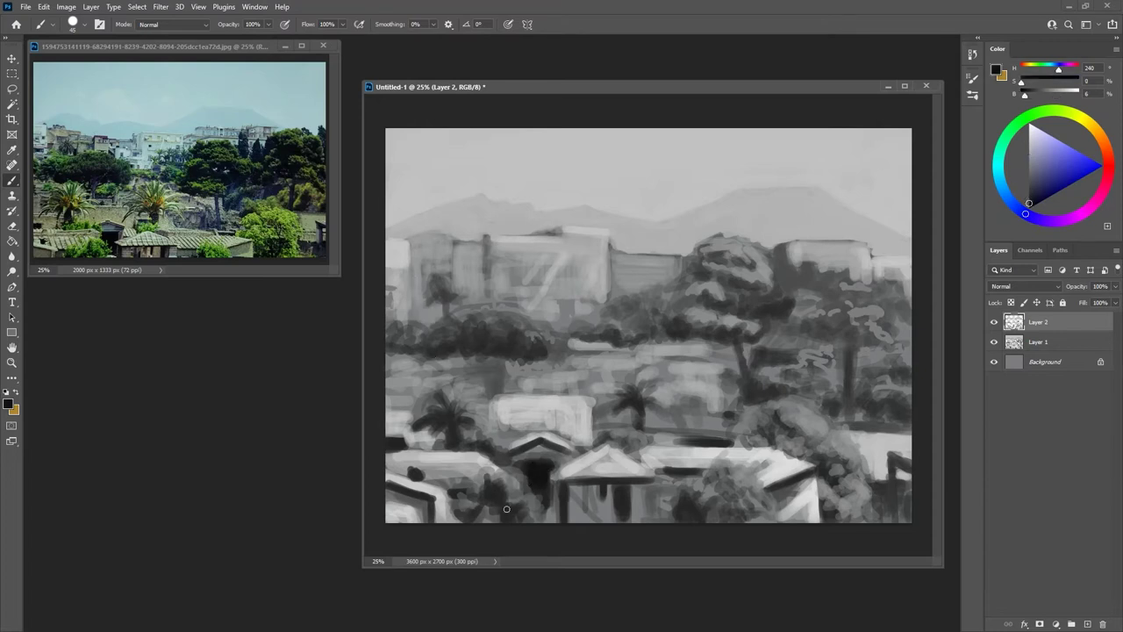
drag(622, 494, 624, 489)
drag(802, 468, 768, 485)
drag(558, 478, 581, 480)
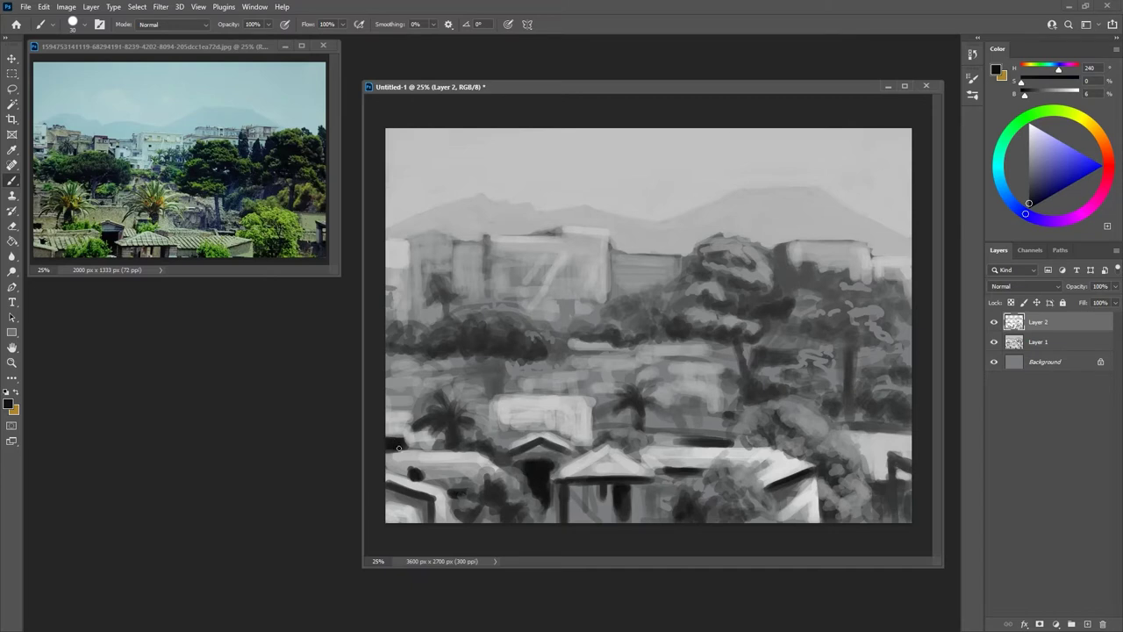
drag(448, 426, 445, 446)
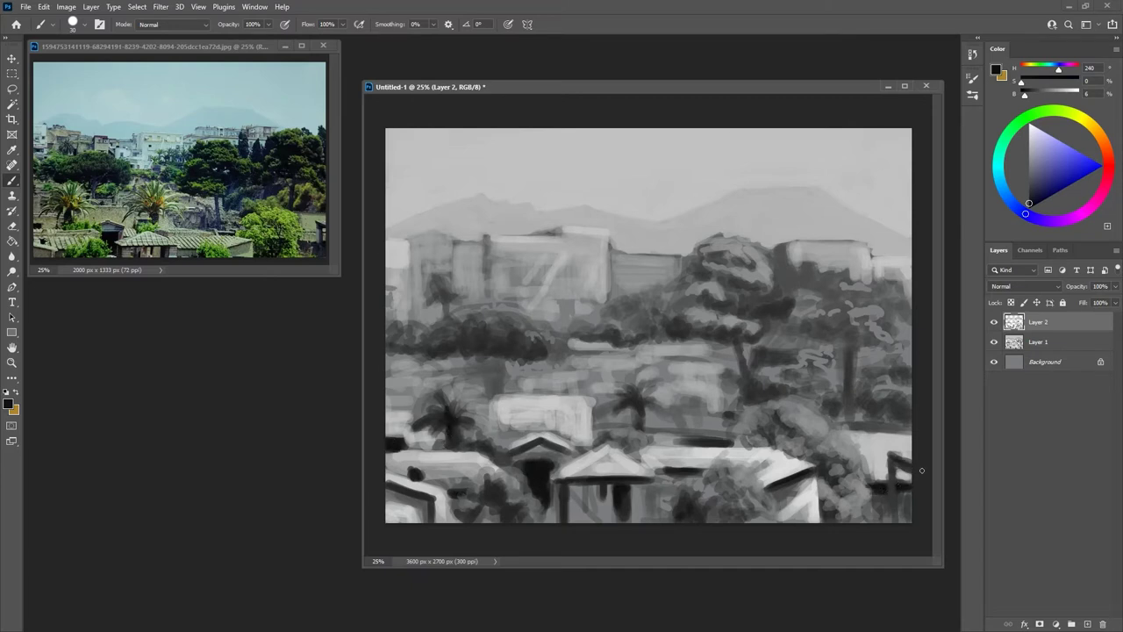
Deepen the shadows on the central tree's trunk and branch undersides with near-black strokes
drag(736, 343, 739, 353)
drag(743, 334, 669, 330)
drag(699, 301, 727, 308)
drag(707, 304, 765, 288)
mouse_move(767, 308)
mouse_down()
mouse_move(790, 323)
mouse_move(783, 290)
mouse_up()
alt+click(797, 309)
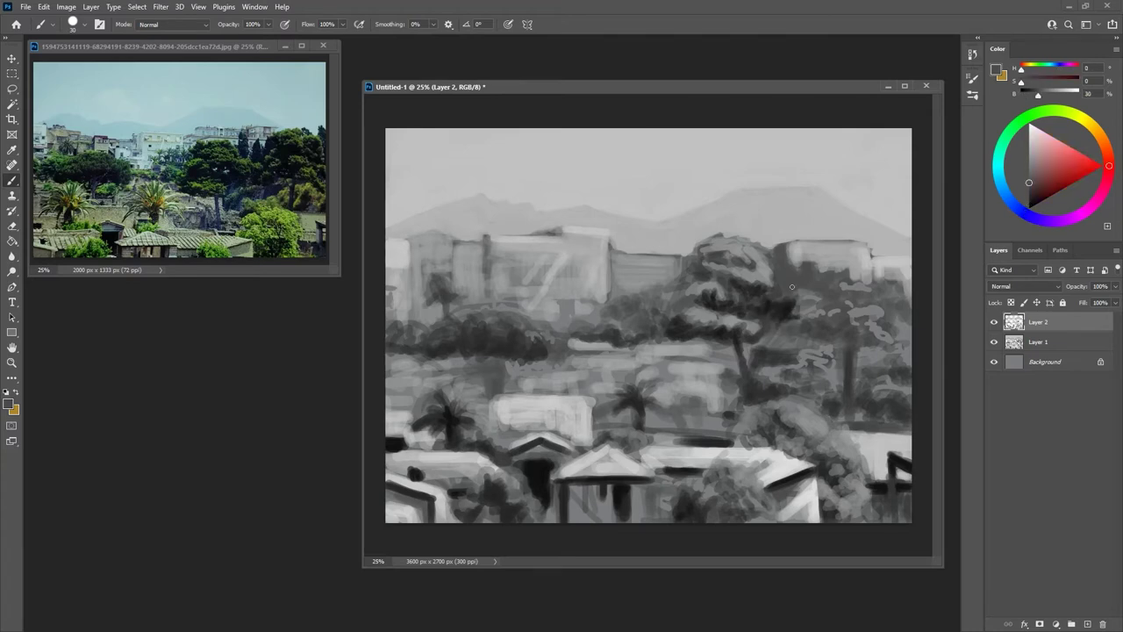
Paint the left tree's trunk and canopy underside with near-black sampled from the foreground doorway
alt+click(542, 467)
mouse_move(493, 355)
mouse_down()
mouse_move(474, 366)
mouse_move(482, 378)
mouse_move(472, 422)
mouse_move(459, 349)
mouse_up()
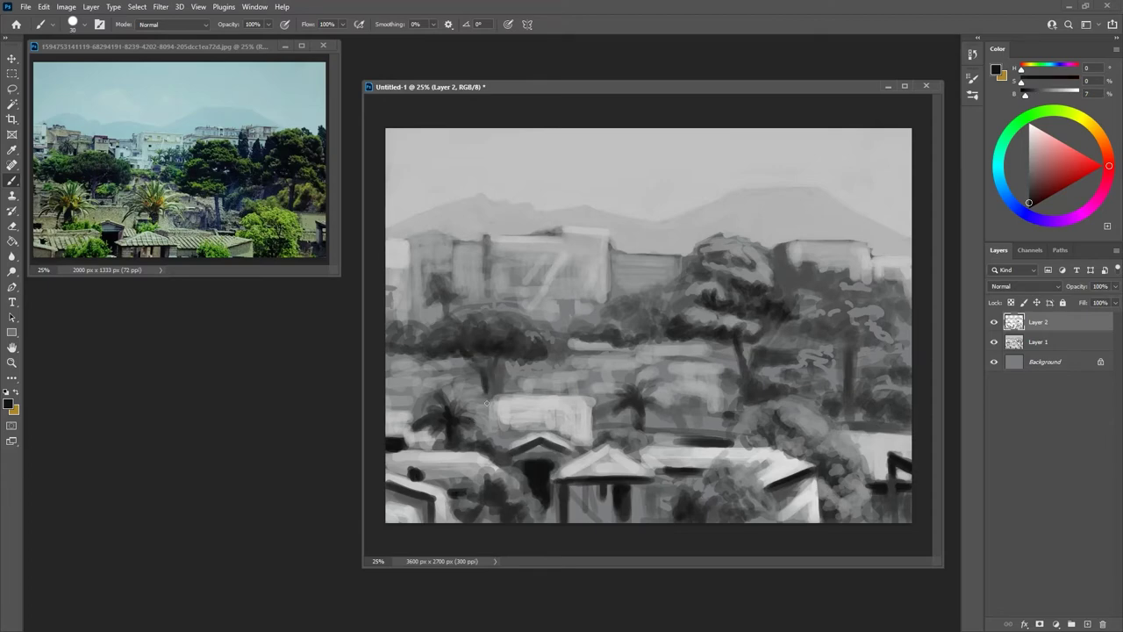
Refine the central palm and the foliage around its trunk with sampled greys
key(ctrl+plus)
key(ctrl+plus)
drag(486, 404, 517, 281)
alt+click(744, 324)
mouse_move(568, 383)
mouse_down()
mouse_move(684, 395)
mouse_move(705, 421)
mouse_move(587, 406)
mouse_up()
alt+click(623, 364)
alt+click(593, 393)
mouse_move(621, 369)
mouse_down()
mouse_move(601, 391)
mouse_move(651, 411)
mouse_up()
mouse_move(676, 395)
mouse_down()
mouse_move(646, 386)
mouse_move(653, 403)
mouse_move(692, 421)
mouse_move(692, 409)
mouse_move(688, 480)
mouse_move(739, 446)
mouse_move(777, 442)
mouse_move(688, 441)
mouse_up()
Shade the ground between the central palm and the central tree's trunk with a sampled mid-dark grey
alt+click(776, 414)
alt+click(777, 444)
alt+click(721, 413)
drag(802, 427, 711, 410)
alt+click(717, 396)
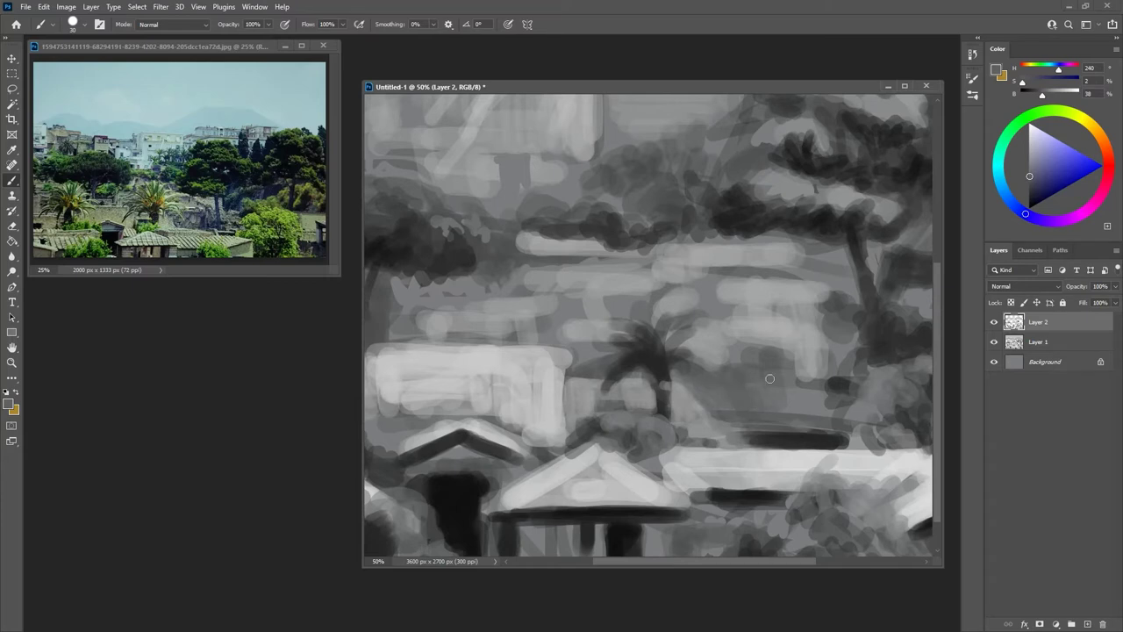
Shape a sloping wall with light and dark planes above the long foreground roof, using sampled greys
alt+click(773, 410)
mouse_move(753, 425)
mouse_down()
mouse_move(800, 430)
mouse_move(768, 384)
mouse_move(783, 420)
mouse_up()
alt+click(787, 439)
alt+click(764, 397)
mouse_move(766, 380)
mouse_down()
mouse_move(795, 430)
mouse_move(796, 411)
mouse_up()
alt+click(803, 405)
drag(772, 372, 804, 423)
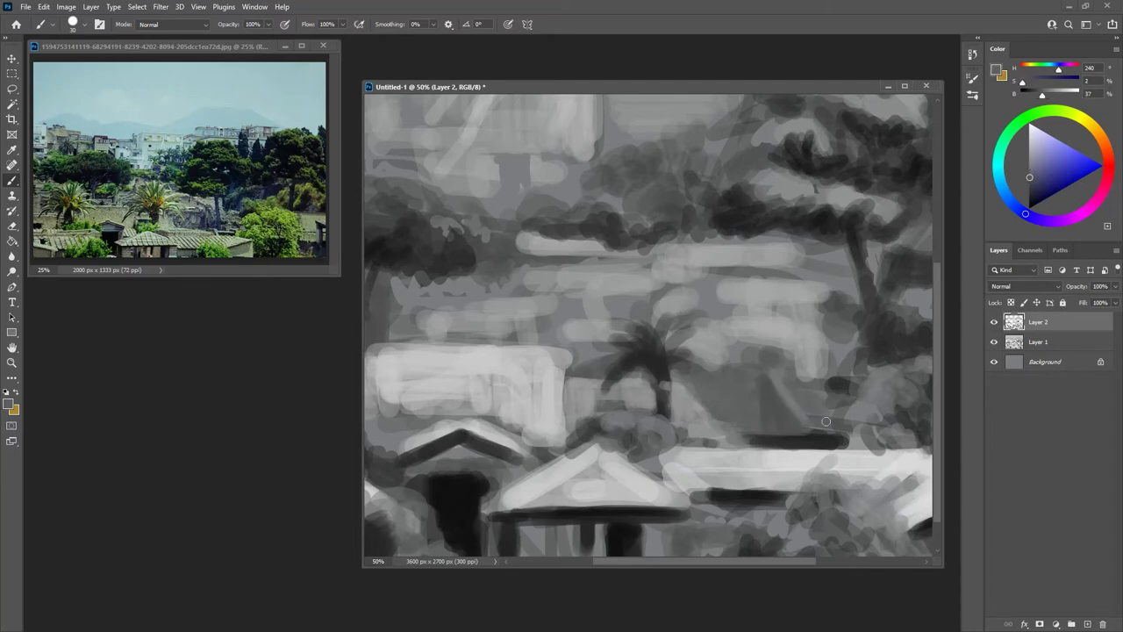
key(ctrl+minus)
key(ctrl+minus)
key(ctrl+minus)
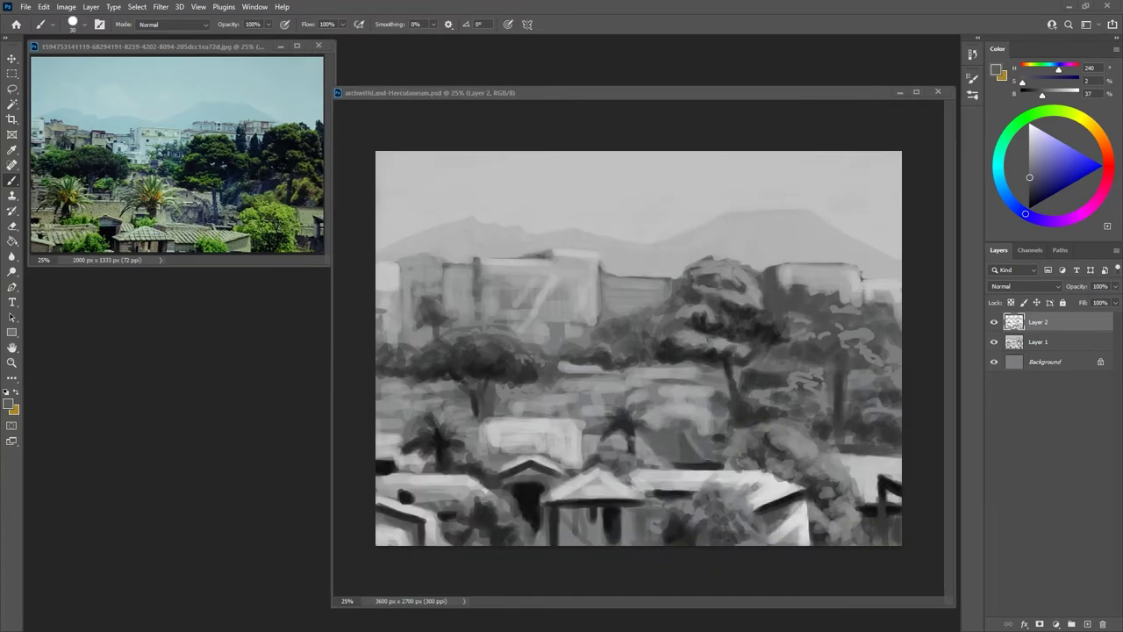
Refine the right edge of the left tree's canopy and the adjoining light ground with sampled light and dark greys
alt+click(516, 360)
alt+click(538, 371)
alt+click(528, 349)
alt+click(501, 341)
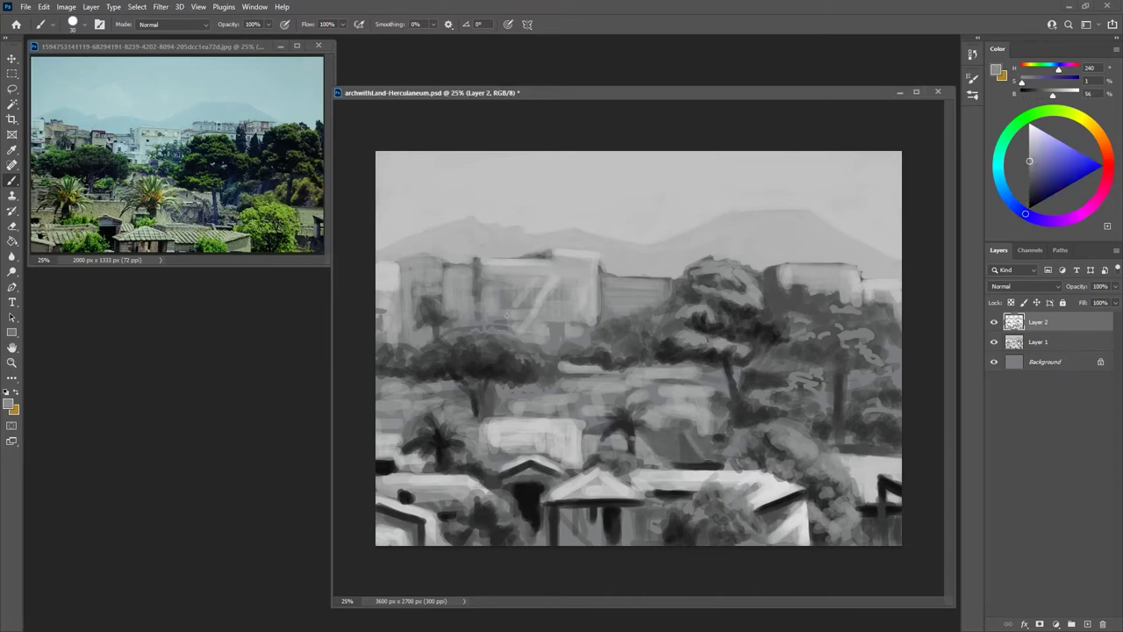
alt+click(474, 325)
alt+click(563, 358)
alt+click(550, 362)
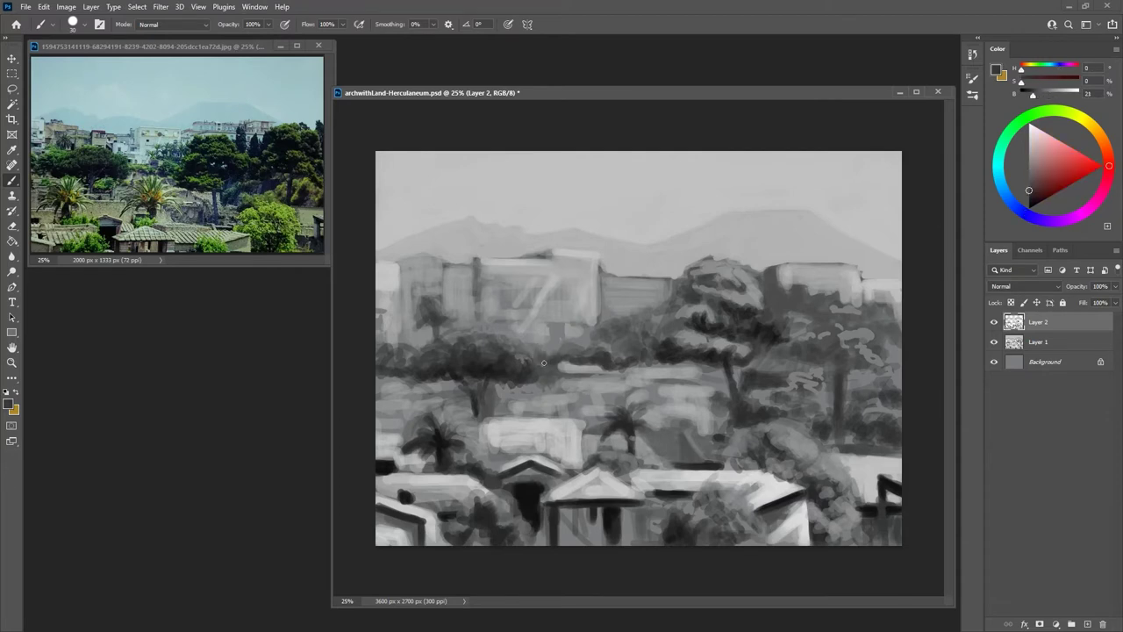
alt+click(551, 377)
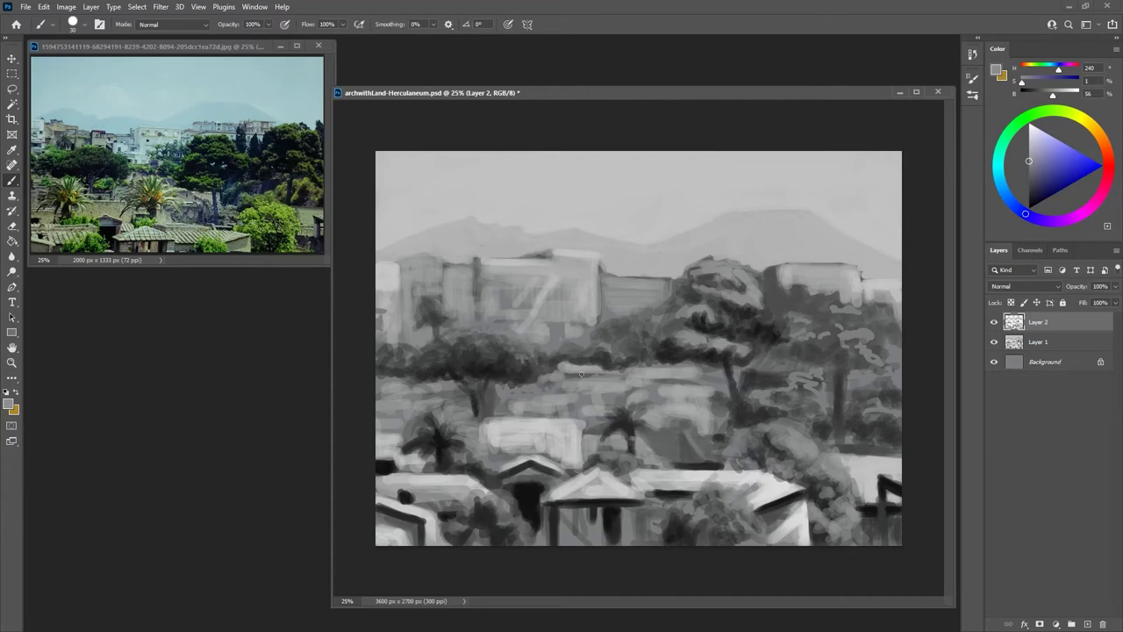
alt+click(546, 368)
alt+click(507, 372)
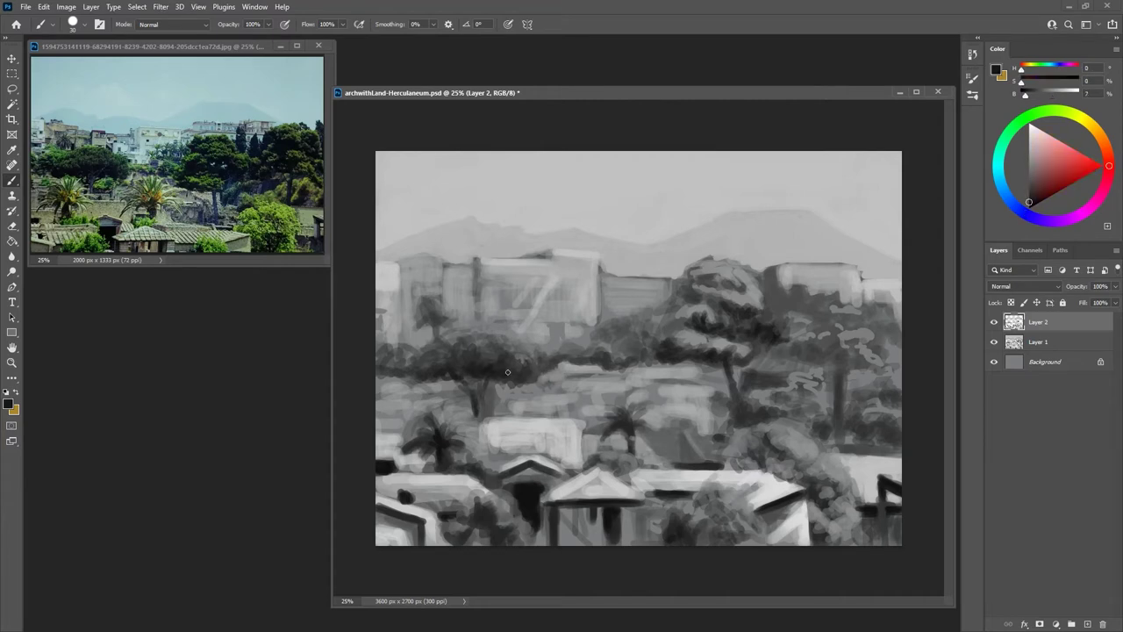
Strengthen the left tree's trunk, branches and canopy underside with sampled near-black
mouse_move(470, 387)
mouse_down()
mouse_move(480, 253)
mouse_move(474, 306)
mouse_move(434, 381)
mouse_up()
alt+click(436, 334)
alt+click(431, 340)
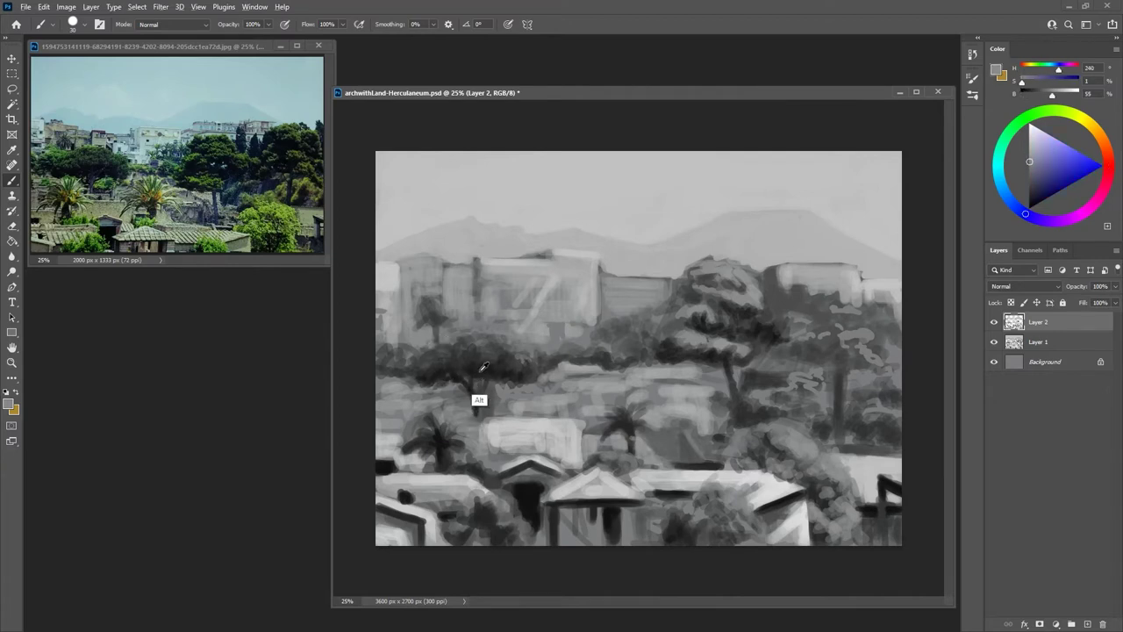
alt+click(480, 399)
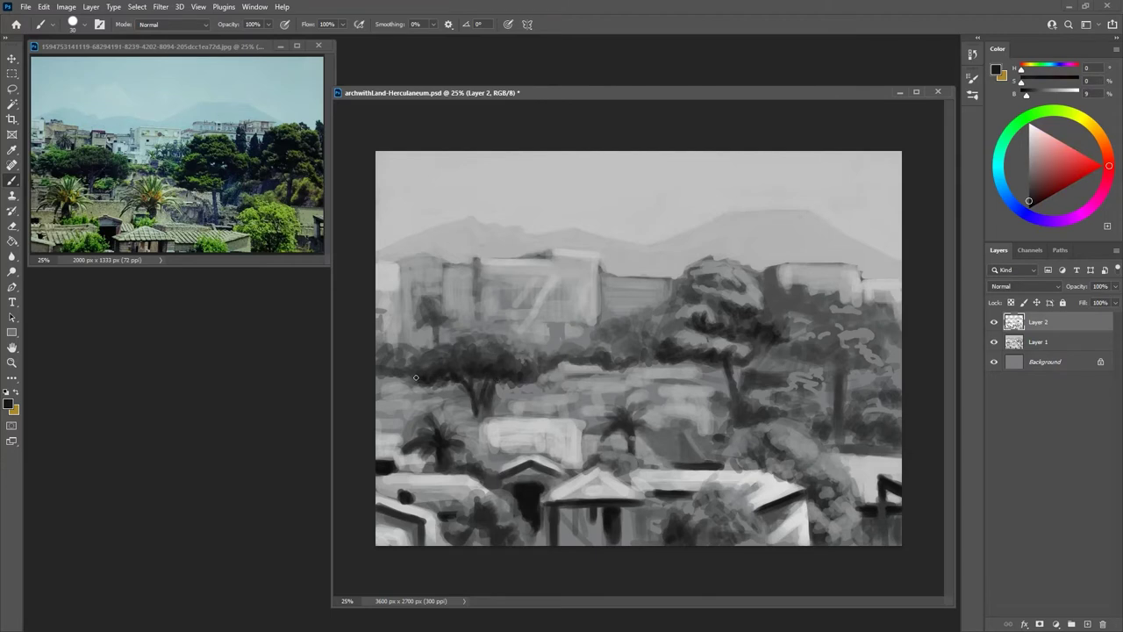
Separate the left tree's canopy from the foliage behind it and extend the slim background tree's trunk, using sampled greys
alt+click(427, 381)
mouse_move(433, 367)
mouse_down()
mouse_move(441, 379)
mouse_move(421, 378)
mouse_move(439, 384)
mouse_up()
alt+click(425, 362)
alt+click(422, 422)
alt+click(414, 383)
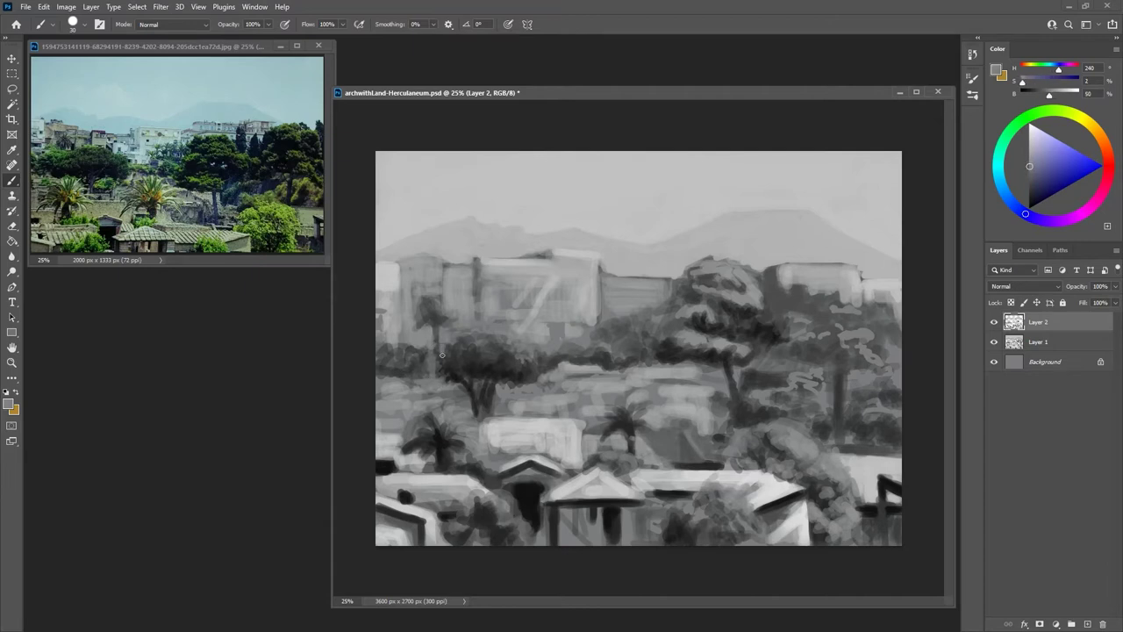
alt+click(442, 356)
alt+click(434, 370)
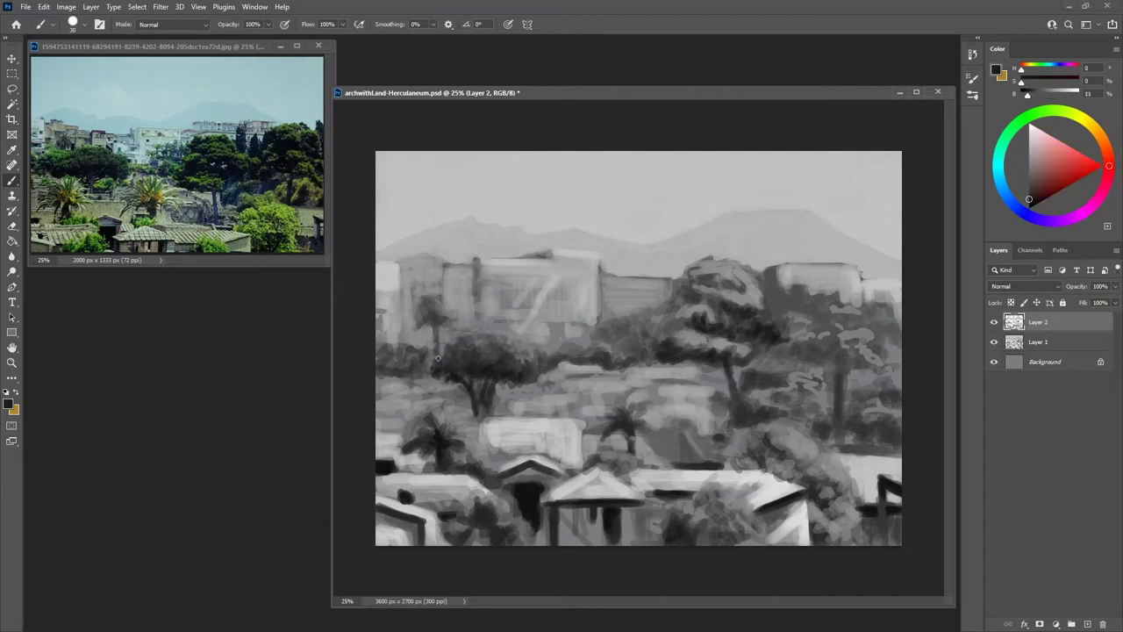
drag(447, 374, 450, 382)
alt+click(423, 389)
Darken the right tree's canopy and the foliage beside its trunk with a sampled dark grey
alt+click(831, 341)
mouse_move(849, 346)
mouse_down()
mouse_move(859, 355)
mouse_move(857, 325)
mouse_move(845, 366)
mouse_move(810, 365)
mouse_move(809, 349)
mouse_move(801, 358)
mouse_up()
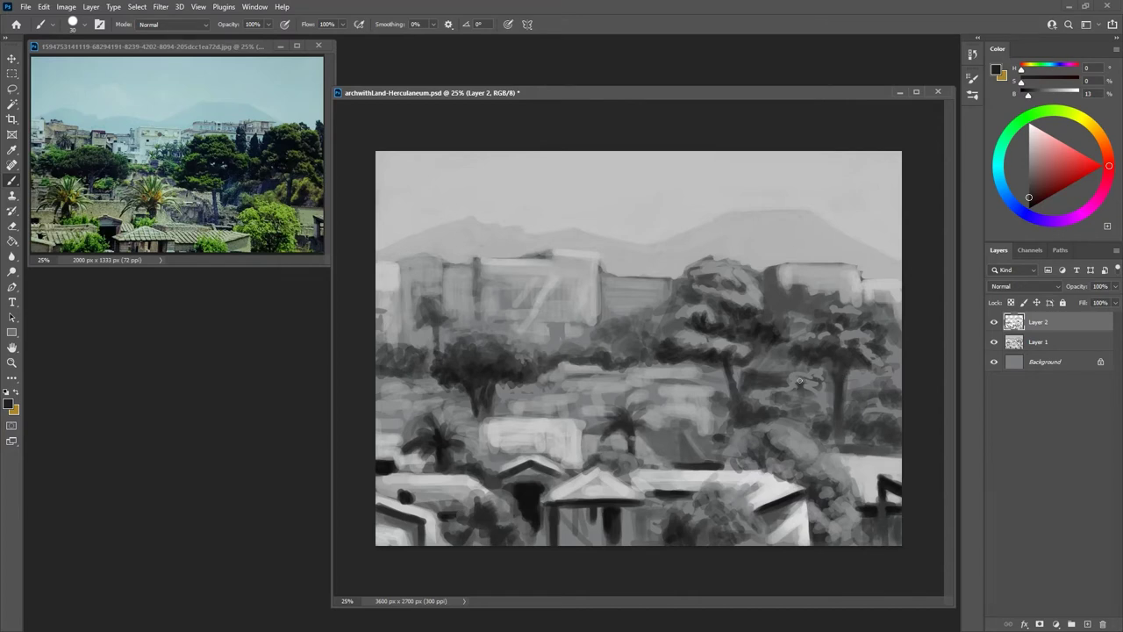
drag(806, 383, 767, 397)
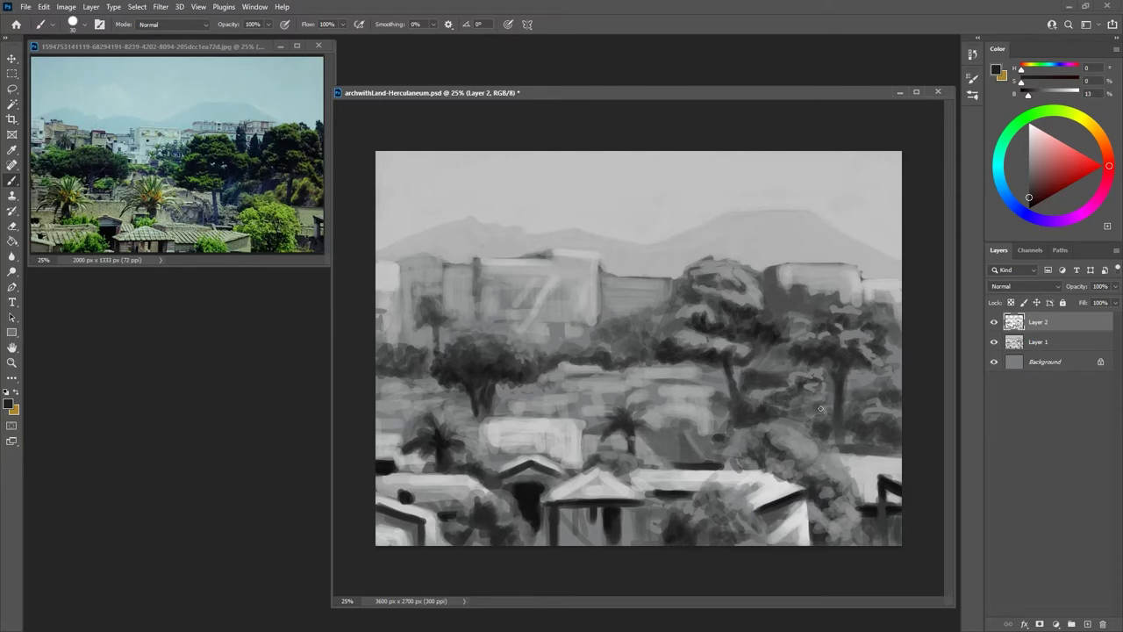
Create a new layer for line work and set up the triangle inking pen with a near-black colour
key(ctrl+shift+alt+n)
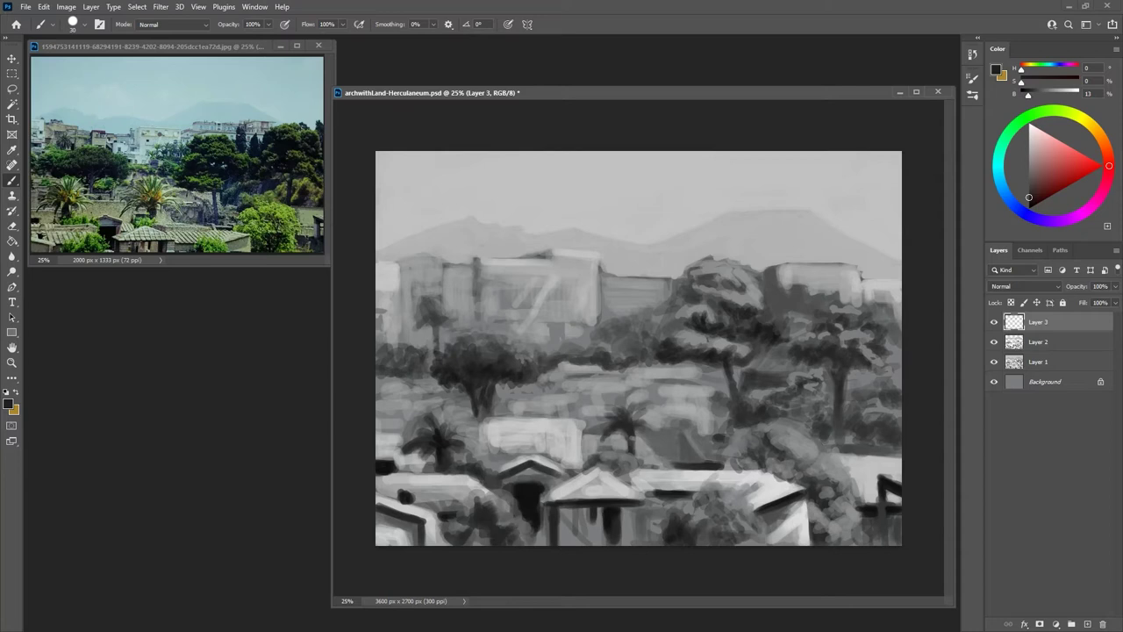
click(1028, 203)
click(972, 95)
drag(954, 184, 955, 246)
click(903, 221)
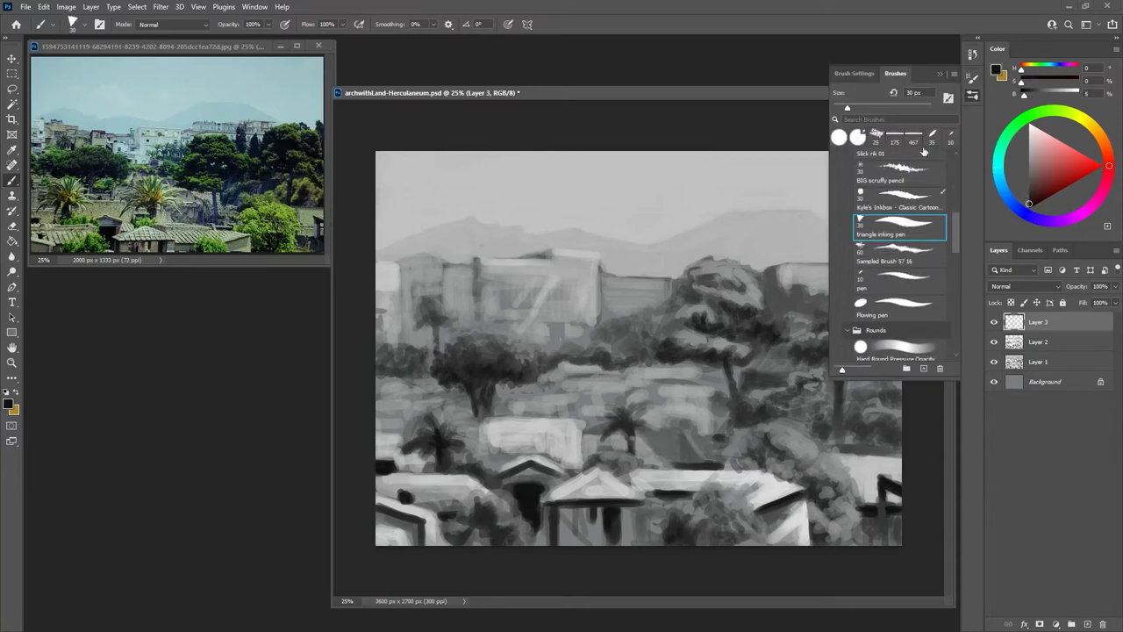
click(939, 74)
drag(807, 232, 756, 285)
key(ctrl+z)
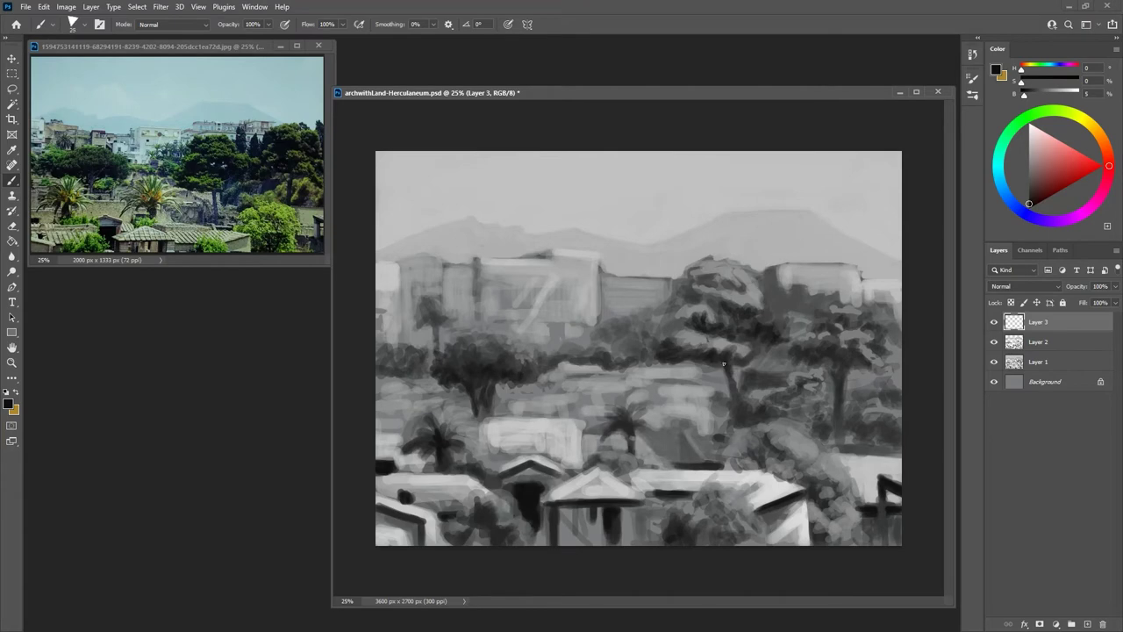
Ink the eaves, ridges and sloping edges of the central pavilion's pyramid roof
key(ctrl+plus)
key(ctrl+plus)
drag(649, 439, 708, 291)
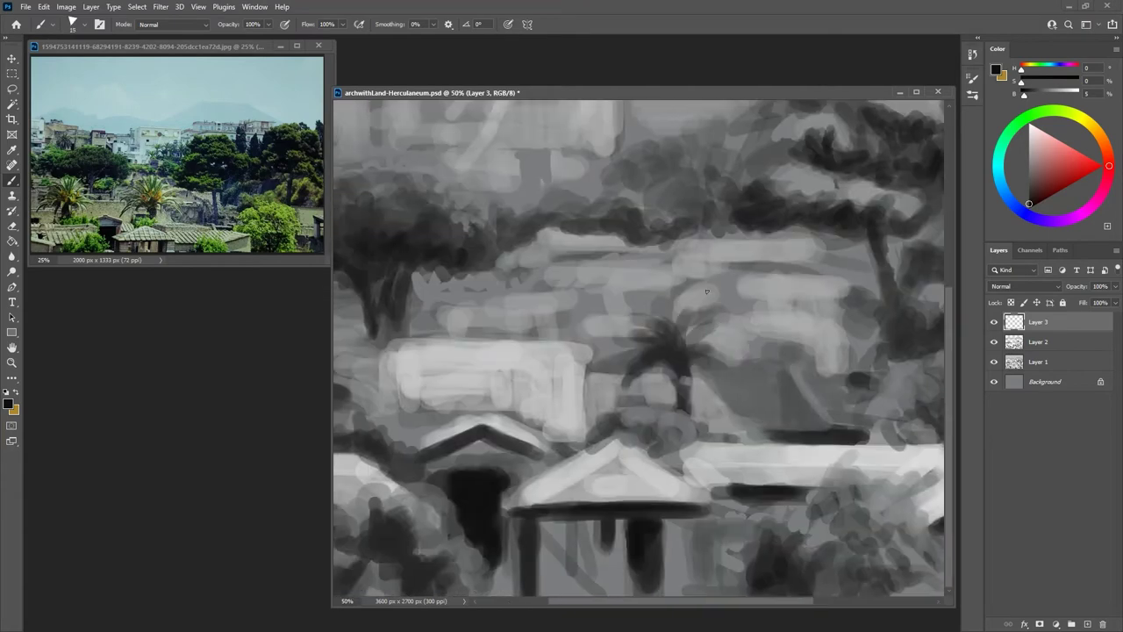
mouse_move(547, 510)
mouse_down()
mouse_move(707, 501)
mouse_move(672, 498)
mouse_up()
drag(610, 447, 505, 505)
drag(611, 448, 721, 498)
drag(639, 462, 724, 501)
mouse_move(610, 449)
mouse_down()
mouse_move(513, 478)
mouse_move(510, 506)
mouse_up()
drag(511, 482, 546, 470)
drag(502, 497, 521, 502)
mouse_move(610, 448)
mouse_down()
mouse_move(509, 506)
mouse_move(527, 498)
mouse_up()
drag(578, 467, 519, 502)
drag(537, 495, 518, 504)
drag(611, 447, 518, 508)
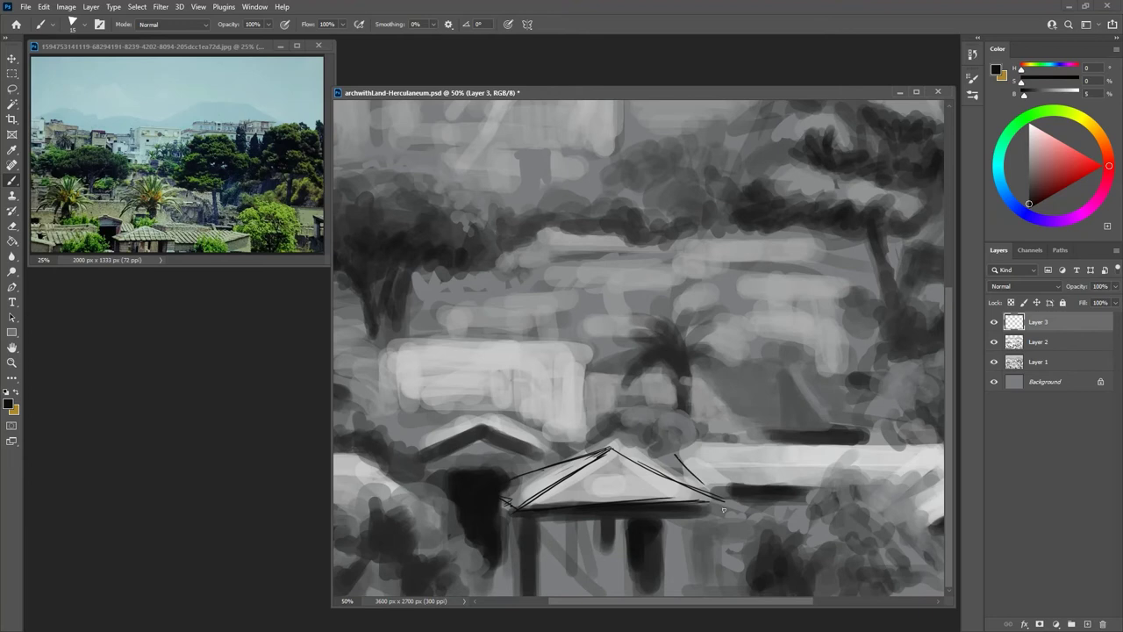
Ink the outline of the long roof beside the pavilion, including its angled end and the end wall's corner
mouse_move(668, 453)
mouse_down()
mouse_move(724, 517)
mouse_move(691, 478)
mouse_up()
mouse_move(674, 453)
mouse_down()
mouse_move(704, 484)
mouse_move(766, 447)
mouse_move(897, 453)
mouse_up()
mouse_move(700, 486)
mouse_down()
mouse_move(834, 491)
mouse_move(719, 517)
mouse_up()
mouse_move(676, 453)
mouse_down()
mouse_move(718, 503)
mouse_move(708, 503)
mouse_move(721, 556)
mouse_up()
drag(715, 601, 770, 601)
mouse_move(695, 447)
mouse_down()
mouse_move(819, 445)
mouse_move(907, 481)
mouse_move(796, 530)
mouse_up()
mouse_move(904, 488)
mouse_down()
mouse_move(908, 527)
mouse_move(875, 505)
mouse_up()
drag(832, 523, 799, 543)
drag(904, 502, 911, 591)
Ink the vertical posts and wall edges under the pavilion roof and reinforce its eave line
drag(593, 557, 594, 596)
drag(573, 516, 569, 597)
drag(541, 516, 539, 596)
drag(395, 522, 395, 576)
drag(421, 518, 419, 594)
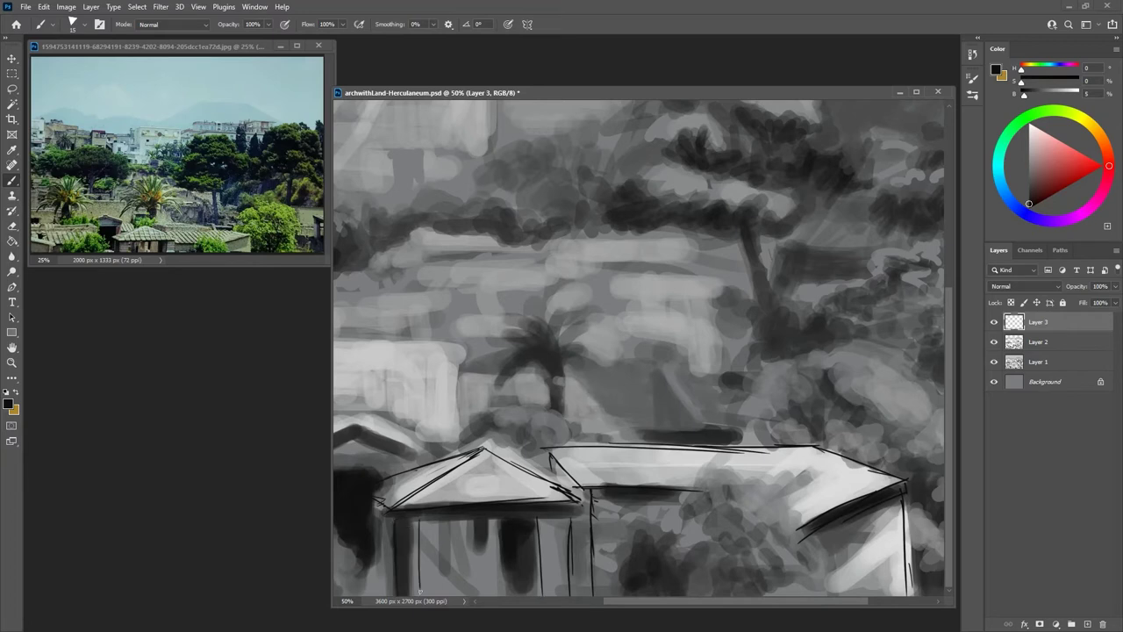
drag(426, 510, 579, 504)
drag(371, 512, 369, 597)
Redraw the pavilion roof's peak and sloping ridges slightly further left
drag(408, 553, 615, 557)
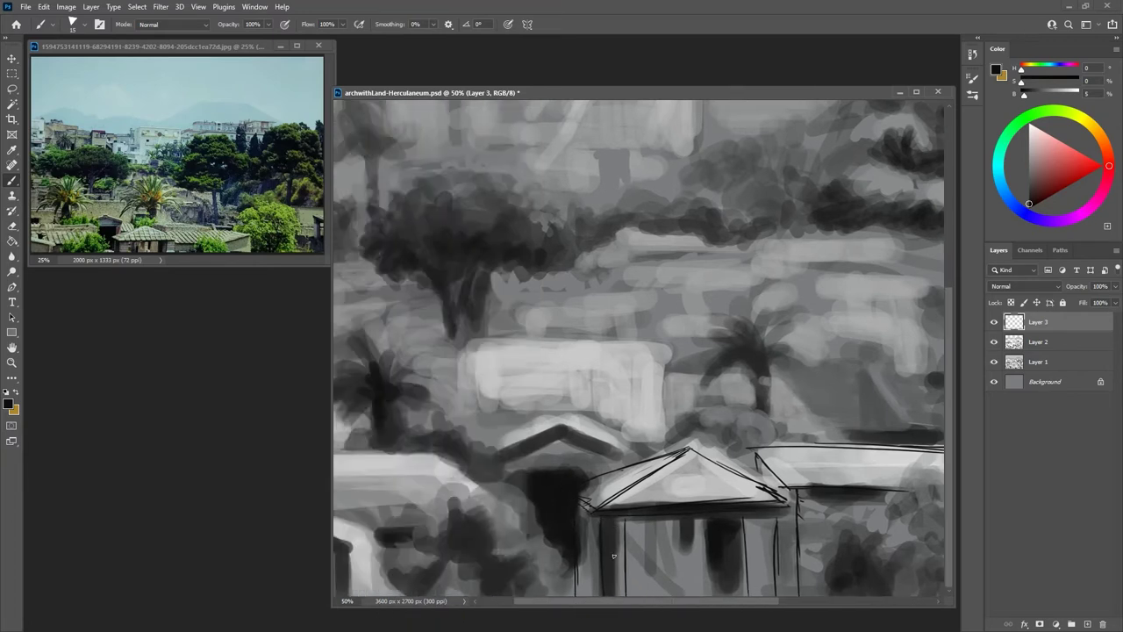
drag(590, 483, 677, 448)
mouse_move(691, 450)
mouse_down()
mouse_move(625, 493)
mouse_move(731, 473)
mouse_up()
mouse_move(677, 449)
mouse_down()
mouse_move(754, 483)
mouse_move(599, 505)
mouse_up()
drag(665, 466, 599, 508)
drag(637, 477, 599, 507)
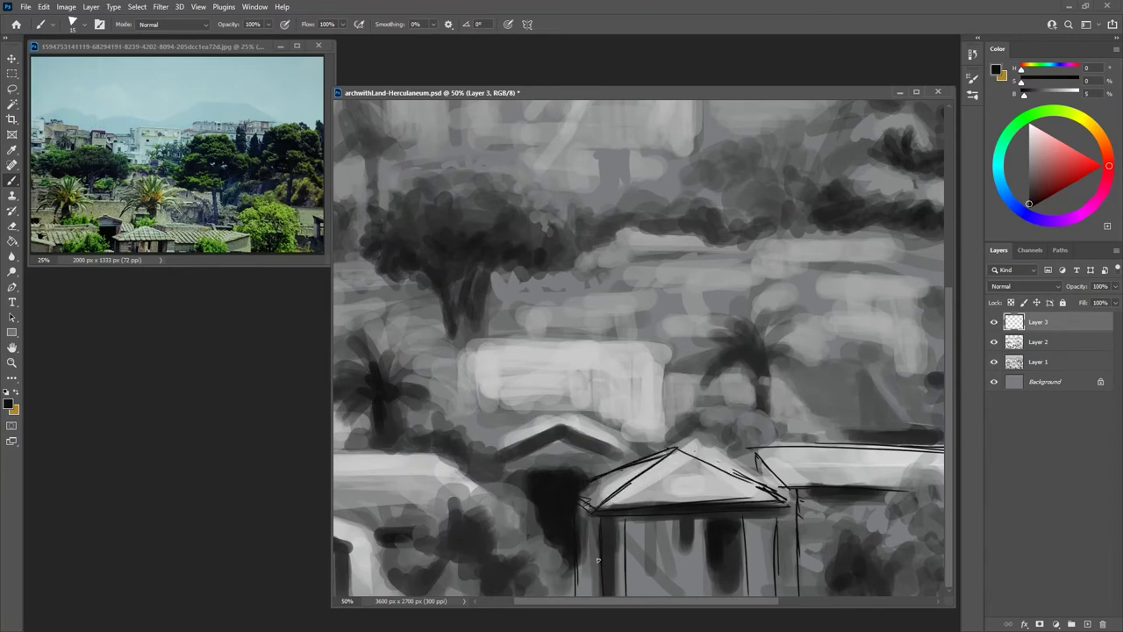
Repaint the pavilion roof's light and shadow planes on Layer 2 with the Hard Round Pressure Opacity brush, following the ink lines
key(alt+bracketleft)
click(973, 97)
drag(956, 231, 956, 248)
click(901, 293)
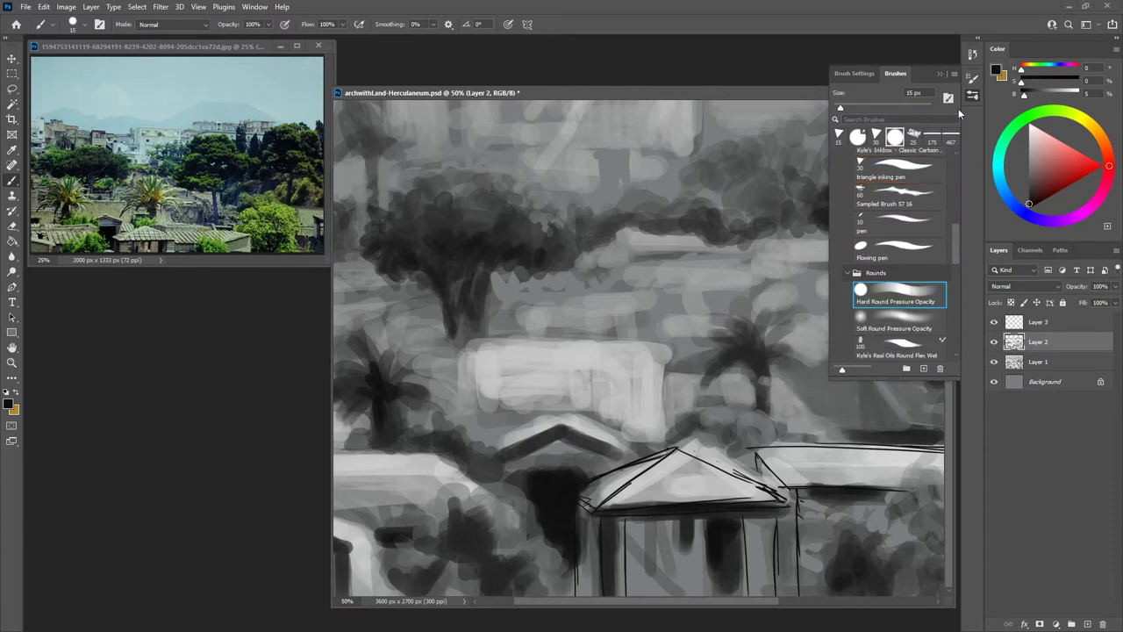
click(973, 97)
alt+click(688, 447)
drag(693, 445, 742, 470)
alt+click(745, 467)
alt+click(667, 487)
alt+click(619, 473)
mouse_move(653, 462)
mouse_down()
mouse_move(572, 492)
mouse_move(586, 496)
mouse_up()
alt+click(605, 480)
mouse_move(628, 471)
mouse_down()
mouse_move(572, 491)
mouse_move(592, 506)
mouse_move(581, 496)
mouse_move(784, 502)
mouse_up()
Touch up the pavilion's eave and left wall on Layer 2 with sampled greys
alt+click(636, 494)
alt+click(635, 495)
alt+click(746, 504)
alt+click(586, 537)
drag(578, 507, 580, 580)
mouse_move(751, 492)
mouse_down()
mouse_move(667, 492)
mouse_move(681, 480)
mouse_move(702, 494)
mouse_up()
alt+click(677, 469)
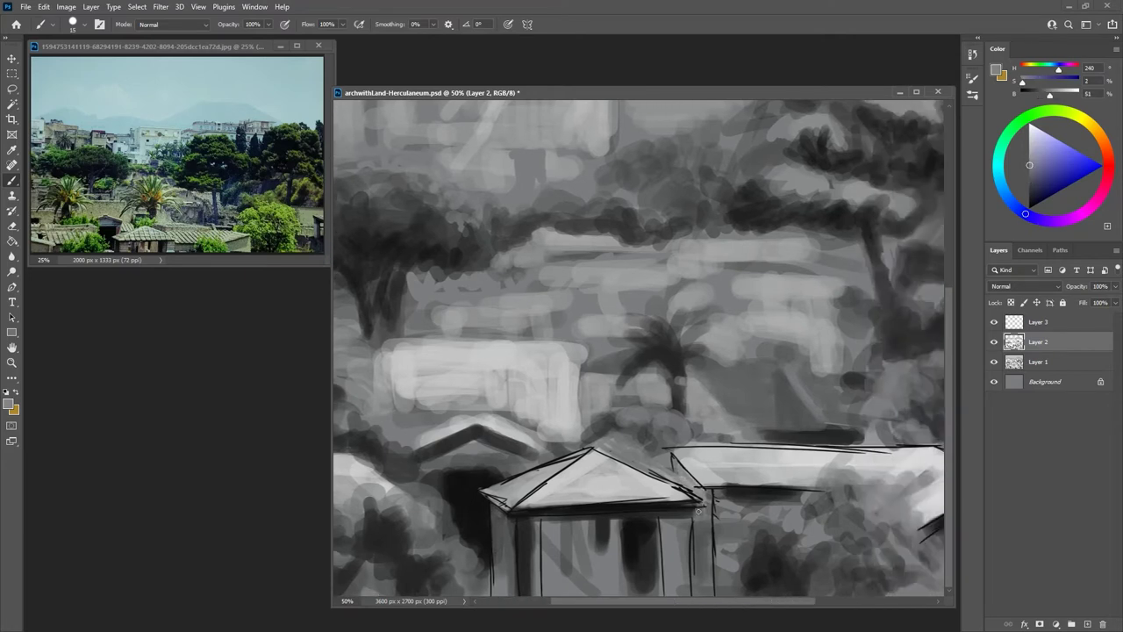
On Layer 3, ink the shrubs in front of the long roof with the triangle inking pen in near-black
scroll(887, 412, right, 3)
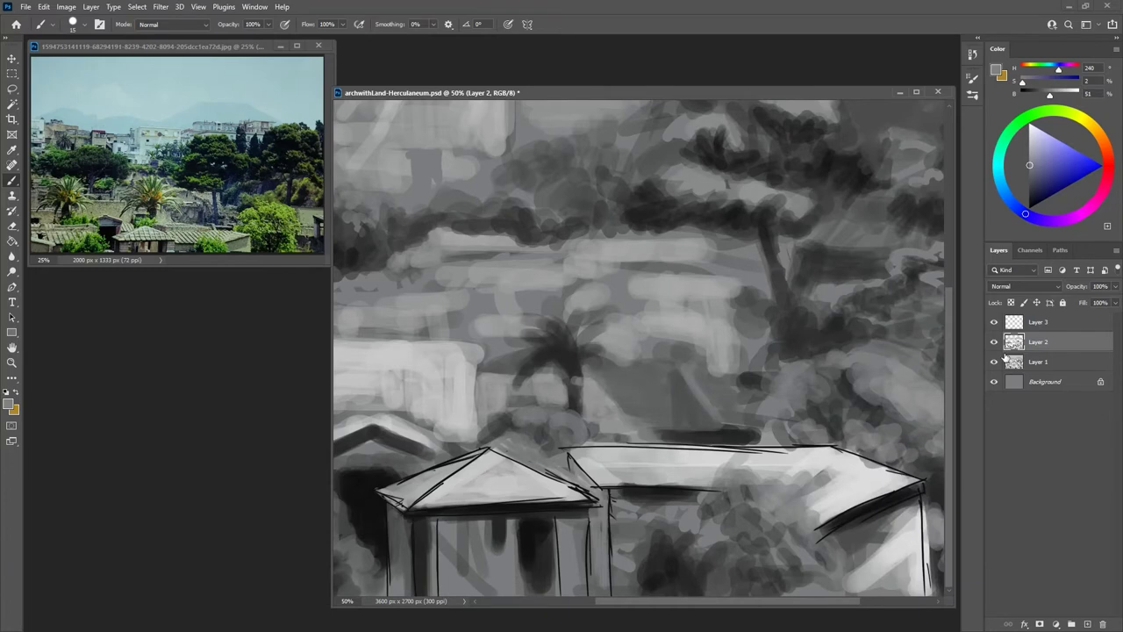
click(1011, 321)
click(972, 95)
click(897, 170)
click(945, 75)
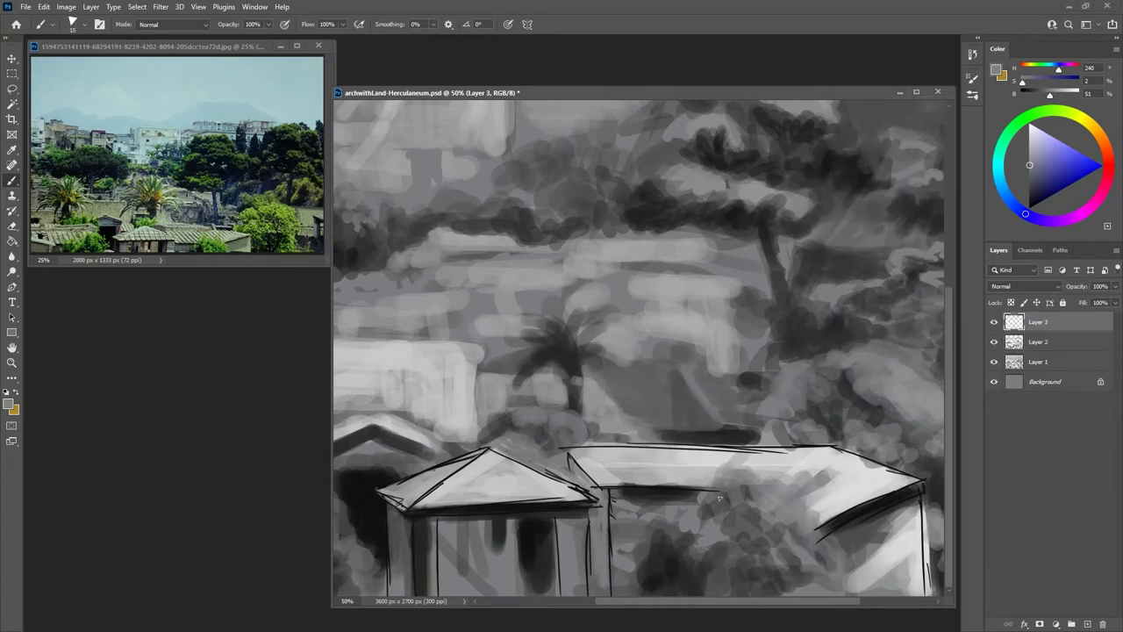
click(1025, 202)
mouse_move(721, 472)
mouse_down()
mouse_move(660, 536)
mouse_move(636, 590)
mouse_move(759, 493)
mouse_move(720, 579)
mouse_move(843, 593)
mouse_move(789, 483)
mouse_move(741, 481)
mouse_move(701, 532)
mouse_up()
drag(763, 474, 772, 496)
drag(808, 505, 834, 501)
Ink the leafy contours of the large tree behind and beside the long roof's right end
drag(775, 602, 849, 602)
drag(613, 418, 663, 423)
mouse_move(588, 442)
mouse_down()
mouse_move(645, 415)
mouse_move(700, 422)
mouse_move(664, 361)
mouse_move(752, 356)
mouse_move(834, 480)
mouse_move(834, 508)
mouse_up()
drag(849, 513, 867, 541)
mouse_move(763, 514)
mouse_down()
mouse_move(829, 571)
mouse_move(805, 595)
mouse_up()
drag(849, 548, 868, 591)
drag(847, 467, 855, 526)
mouse_move(853, 472)
mouse_down()
mouse_move(845, 488)
mouse_move(861, 514)
mouse_up()
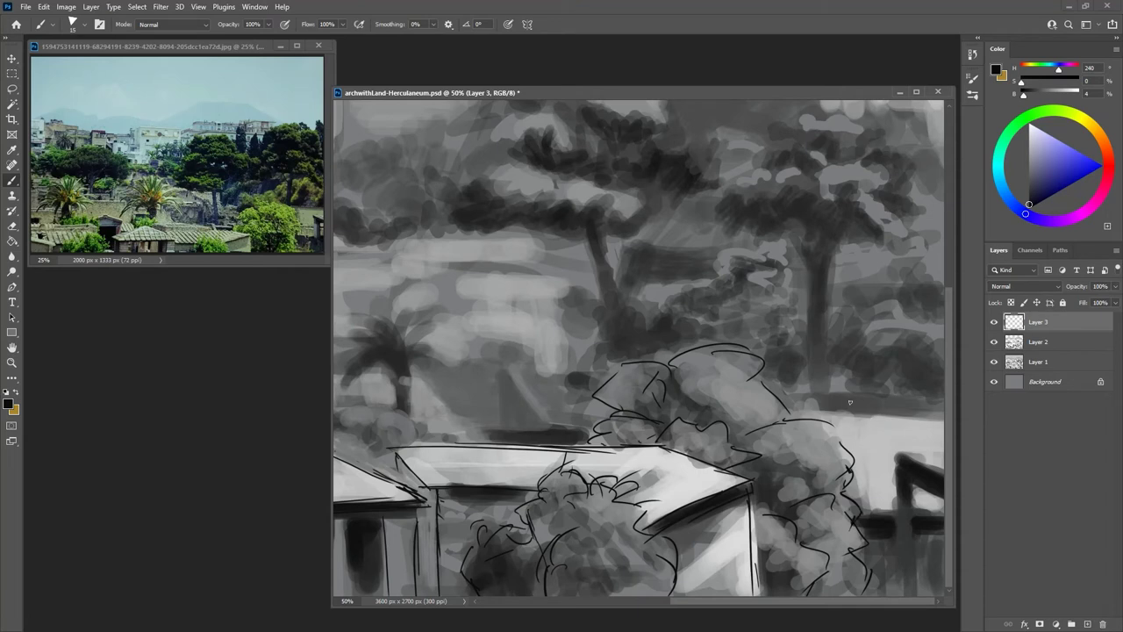
Ink the top of the light wall at the far right and the dark post-and-beam structure in front of it
drag(783, 393, 944, 401)
key(ctrl+z)
mouse_move(805, 413)
mouse_down()
mouse_move(944, 420)
mouse_move(847, 401)
mouse_move(945, 406)
mouse_up()
mouse_move(897, 452)
mouse_down()
mouse_move(944, 454)
mouse_move(944, 472)
mouse_up()
drag(894, 451, 900, 594)
drag(914, 488, 913, 595)
drag(863, 514, 897, 514)
drag(913, 513, 943, 512)
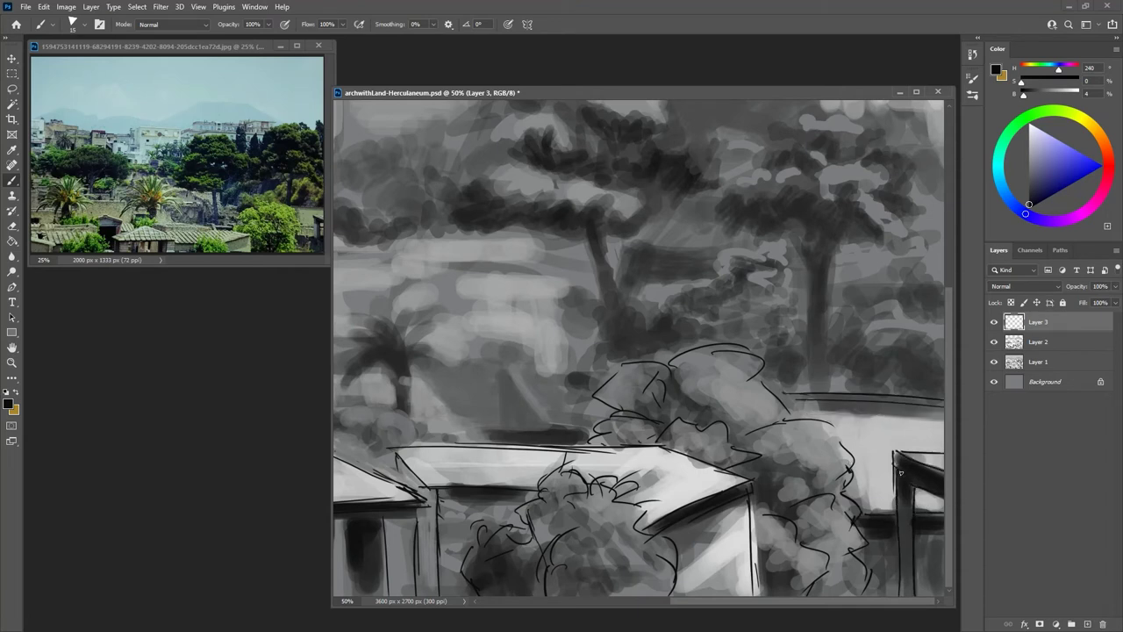
Ink the small gabled building left of the pavilion, outlining its roof, walls and doorway and cleaning up stray lines
drag(727, 602, 534, 618)
mouse_move(611, 465)
mouse_down()
mouse_move(668, 464)
mouse_move(666, 488)
mouse_up()
drag(638, 429, 580, 456)
mouse_move(652, 429)
mouse_down()
mouse_move(717, 461)
mouse_move(663, 427)
mouse_move(593, 435)
mouse_up()
mouse_move(626, 424)
mouse_down()
mouse_move(574, 447)
mouse_move(638, 418)
mouse_up()
mouse_move(627, 420)
mouse_down()
mouse_move(722, 457)
mouse_move(715, 446)
mouse_up()
key(e)
key(b)
drag(592, 450, 593, 498)
mouse_move(588, 438)
mouse_down()
mouse_move(589, 453)
mouse_move(576, 456)
mouse_up()
key(e)
key(b)
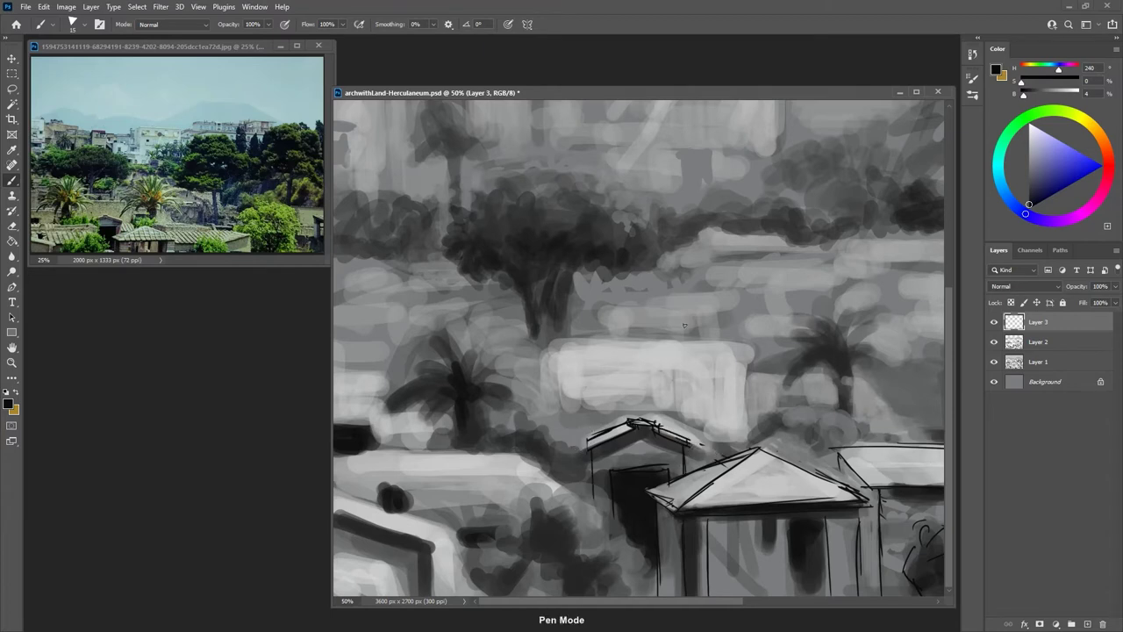
Ink the top and side edges of the light block-shaped building behind the small gabled one
drag(737, 343, 746, 439)
drag(576, 342, 737, 342)
drag(557, 342, 563, 447)
Ink the left palm's fronds and trunk and the shrubs running from its base to the gabled building
mouse_move(584, 488)
mouse_down()
mouse_move(546, 425)
mouse_move(460, 420)
mouse_move(475, 435)
mouse_up()
mouse_move(457, 400)
mouse_down()
mouse_move(432, 426)
mouse_move(397, 412)
mouse_up()
mouse_move(448, 369)
mouse_down()
mouse_move(412, 392)
mouse_move(507, 412)
mouse_up()
mouse_move(473, 384)
mouse_down()
mouse_move(493, 379)
mouse_move(511, 403)
mouse_up()
mouse_move(468, 383)
mouse_down()
mouse_move(496, 364)
mouse_move(451, 341)
mouse_up()
mouse_move(466, 381)
mouse_down()
mouse_move(464, 342)
mouse_move(473, 372)
mouse_up()
key(ctrl+z)
click(468, 367)
key(ctrl+z)
drag(440, 345, 451, 373)
drag(429, 366, 449, 384)
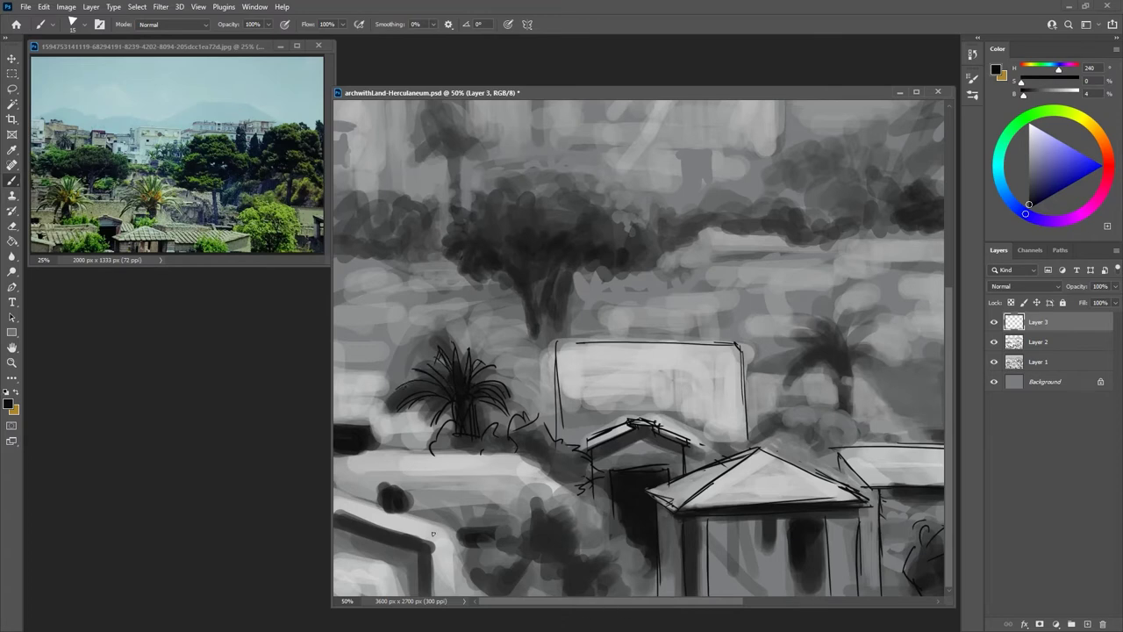
Ink the roof edges and corner post of the small building in the lower-left foreground
drag(361, 513, 442, 539)
mouse_move(335, 491)
mouse_down()
mouse_move(442, 525)
mouse_move(452, 548)
mouse_move(438, 593)
mouse_up()
drag(450, 553, 452, 596)
drag(438, 524, 458, 547)
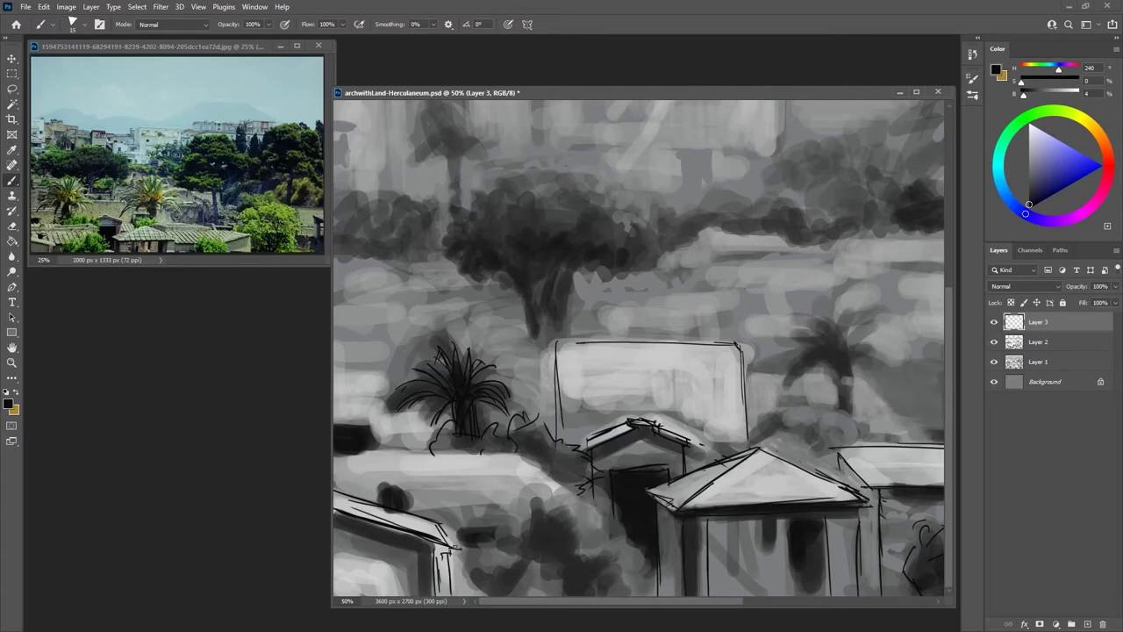
Ink the edges of the long roof below the left palm and the leafy contours of the bush in front of it
mouse_move(335, 479)
mouse_down()
mouse_move(552, 490)
mouse_move(573, 513)
mouse_move(556, 512)
mouse_move(628, 528)
mouse_move(578, 546)
mouse_up()
mouse_move(582, 545)
mouse_down()
mouse_move(628, 591)
mouse_move(560, 583)
mouse_up()
drag(561, 560, 518, 595)
drag(522, 530, 480, 556)
drag(490, 554, 468, 595)
drag(533, 510, 509, 532)
drag(458, 587, 472, 592)
drag(514, 455, 568, 491)
drag(519, 452, 336, 454)
Ink the horizontal wall lines behind the left palm and widen the painting's window
drag(338, 398, 407, 392)
drag(510, 402, 506, 413)
drag(352, 389, 416, 380)
drag(333, 263, 447, 263)
drag(447, 343, 266, 343)
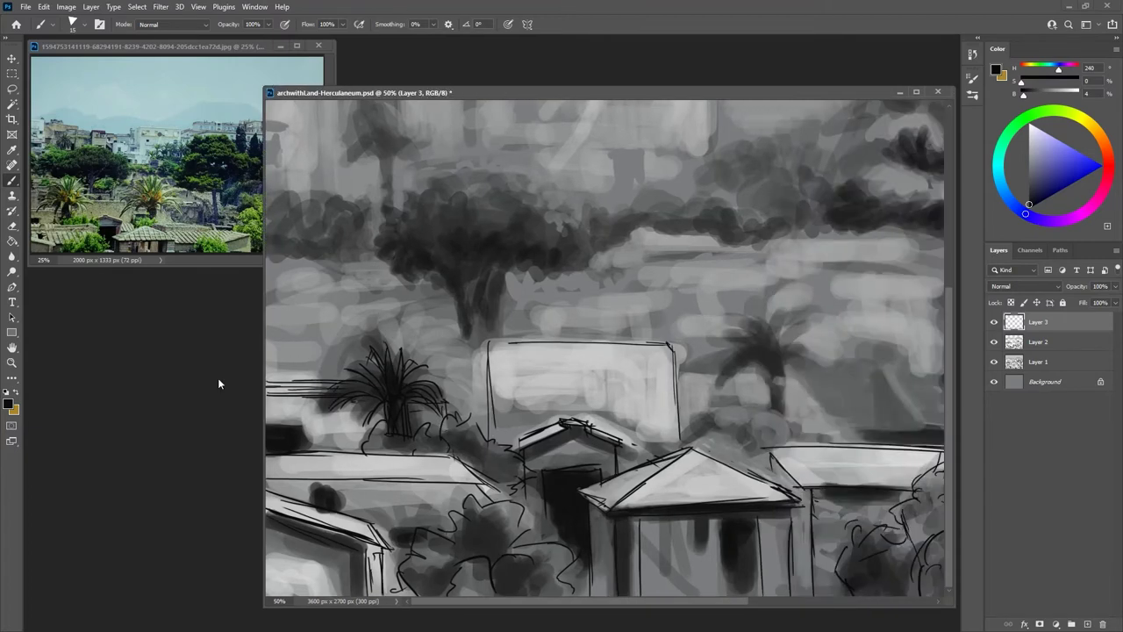
Ink the left midground tree's canopy and trunk, the bushes beside it and the low walls below
key(ctrl+minus)
key(ctrl+minus)
key(ctrl+minus)
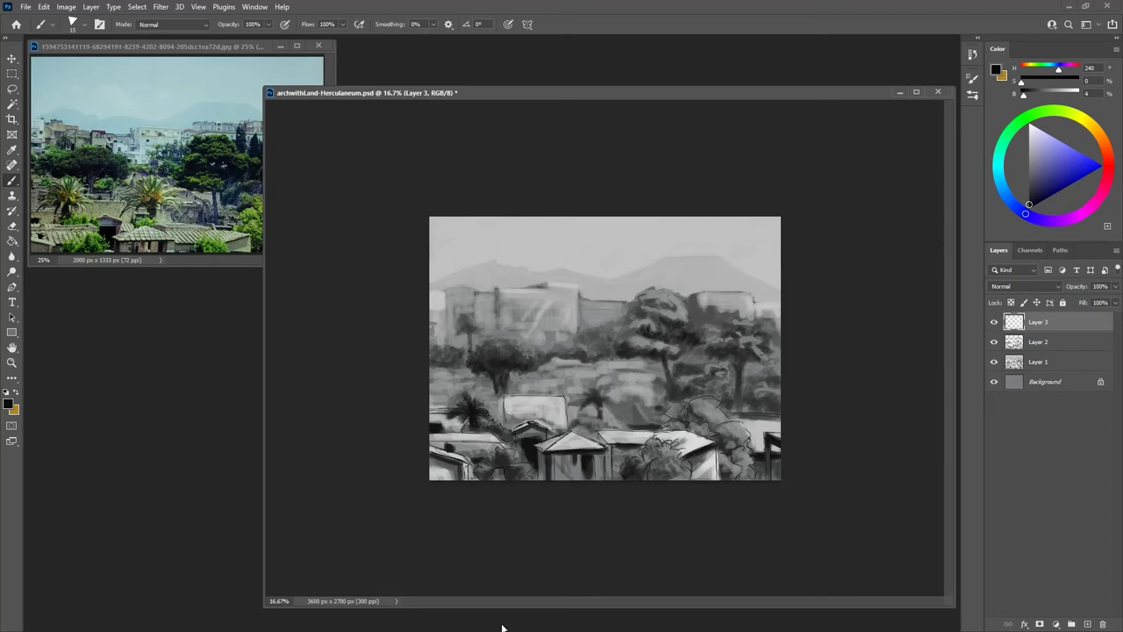
drag(442, 397, 436, 392)
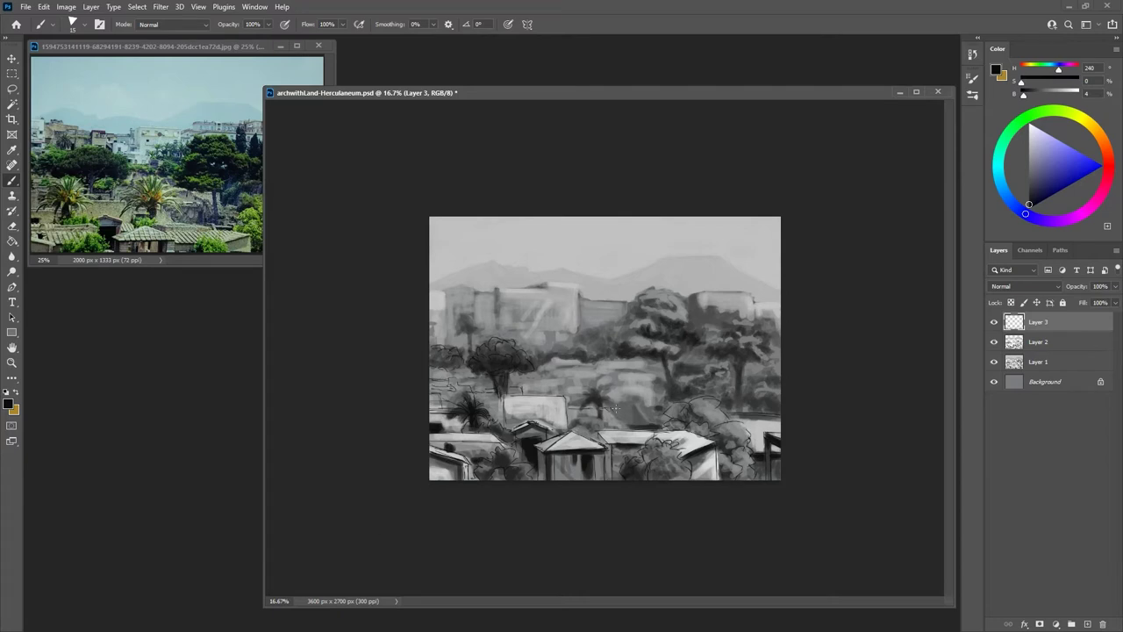
Ink the middle palm's fronds and trunk and the ruined building's edges just behind it
mouse_move(577, 425)
mouse_down()
mouse_move(593, 426)
mouse_move(597, 402)
mouse_up()
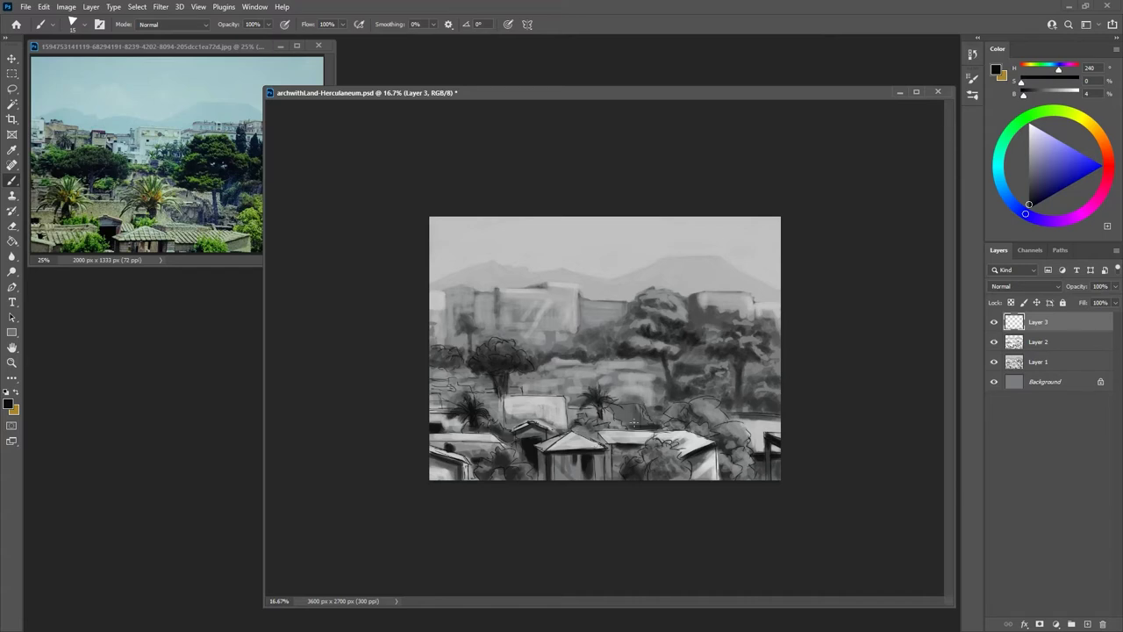
mouse_move(625, 424)
mouse_down()
mouse_move(654, 423)
mouse_move(615, 421)
mouse_up()
drag(609, 386, 635, 383)
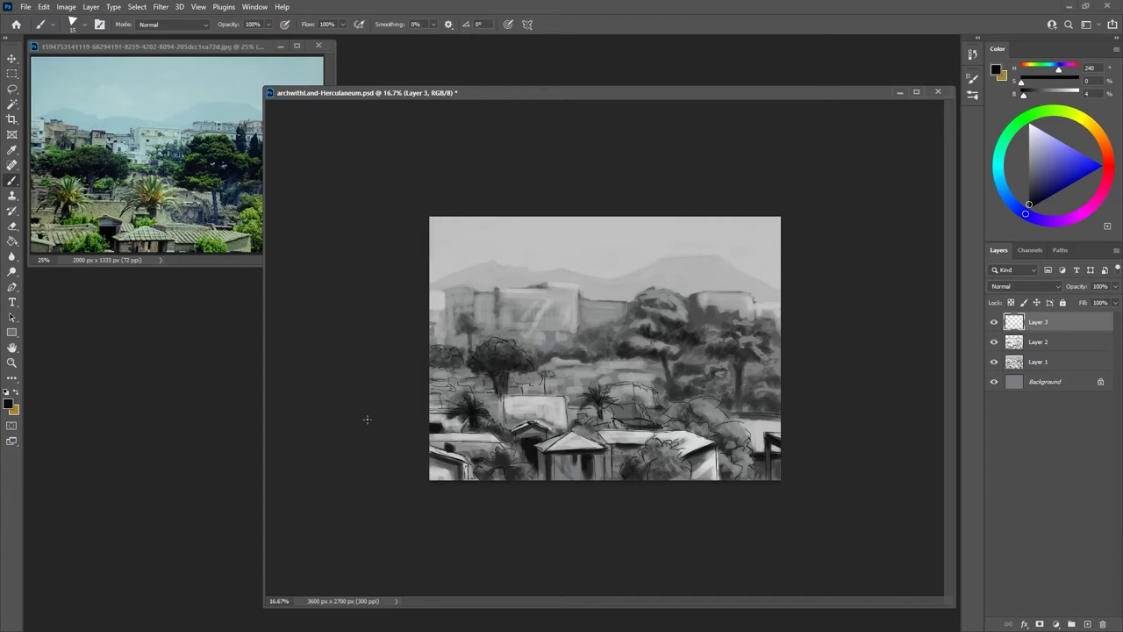
Ink the low ruin walls and small plants between the left midground tree and the middle palm
key(ctrl+plus)
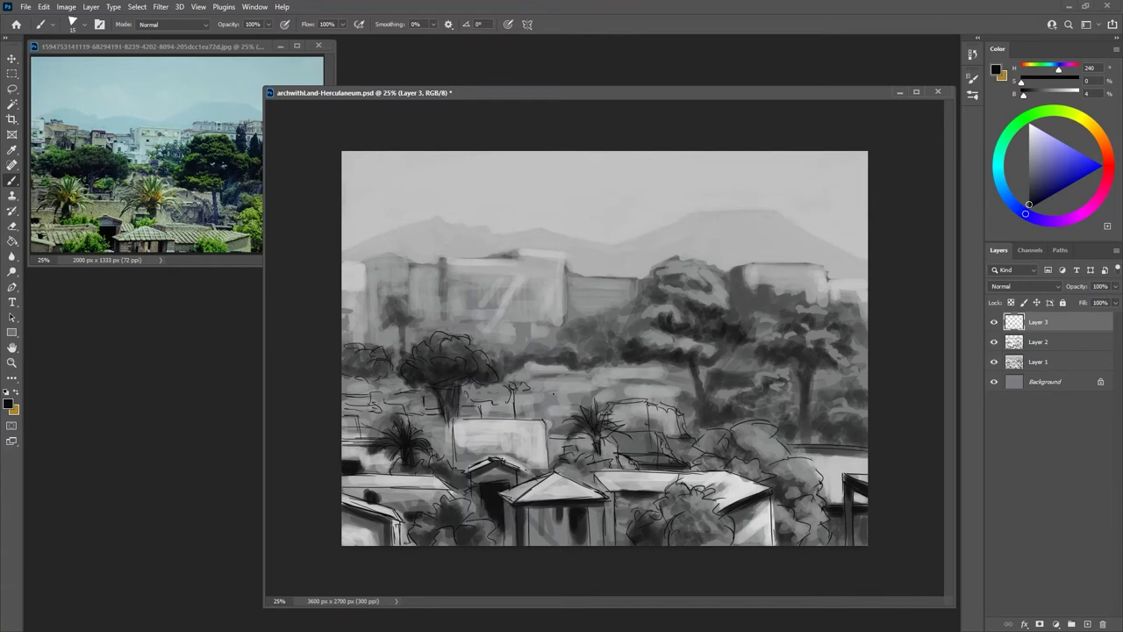
mouse_move(533, 410)
mouse_down()
mouse_move(578, 427)
mouse_move(562, 385)
mouse_up()
drag(553, 386, 599, 382)
drag(517, 401, 559, 404)
drag(528, 392, 547, 391)
Ink the contours of the midground hedge row and the layered canopy of the tall umbrella pine
mouse_move(527, 349)
mouse_down()
mouse_move(572, 360)
mouse_move(588, 341)
mouse_move(603, 361)
mouse_move(625, 334)
mouse_up()
mouse_move(616, 364)
mouse_down()
mouse_move(674, 332)
mouse_move(654, 357)
mouse_move(681, 360)
mouse_up()
mouse_move(739, 342)
mouse_down()
mouse_move(751, 330)
mouse_move(710, 281)
mouse_move(686, 304)
mouse_up()
mouse_move(677, 304)
mouse_down()
mouse_move(640, 314)
mouse_move(677, 309)
mouse_up()
mouse_move(646, 330)
mouse_down()
mouse_move(660, 279)
mouse_move(682, 262)
mouse_up()
mouse_move(682, 262)
mouse_down()
mouse_move(726, 282)
mouse_move(709, 289)
mouse_up()
drag(725, 297, 731, 309)
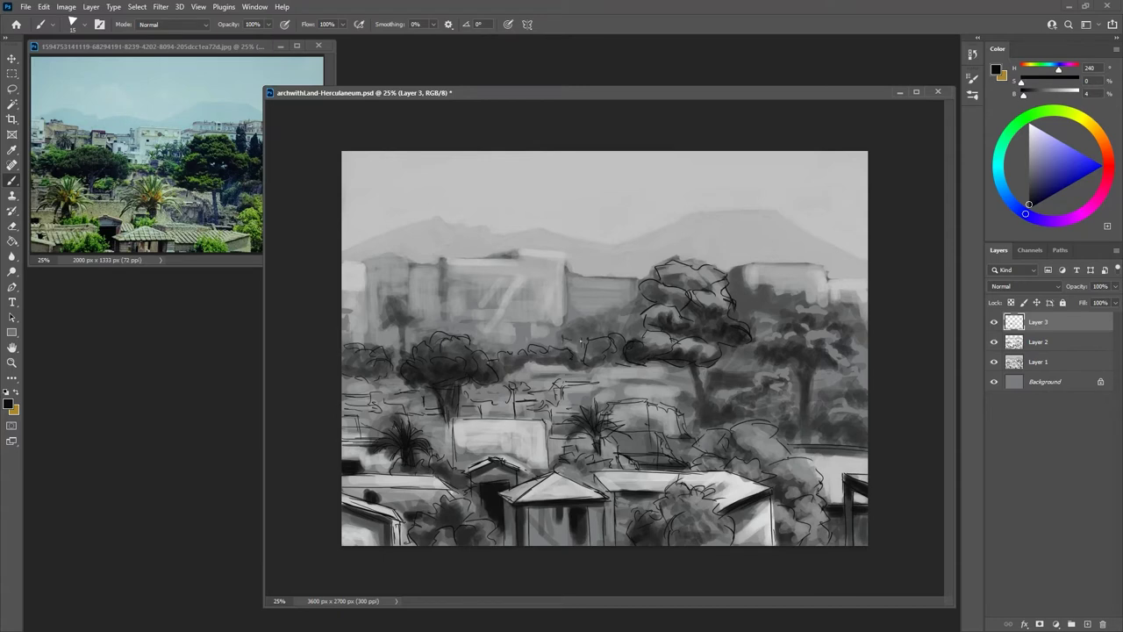
Ink the spiky shrubs beside the umbrella pine, the pine's trunk and the foliage at its foot
drag(587, 321, 592, 333)
drag(581, 319, 609, 314)
drag(605, 316, 618, 329)
mouse_move(734, 408)
mouse_down()
mouse_move(760, 416)
mouse_move(695, 367)
mouse_move(751, 387)
mouse_move(789, 367)
mouse_up()
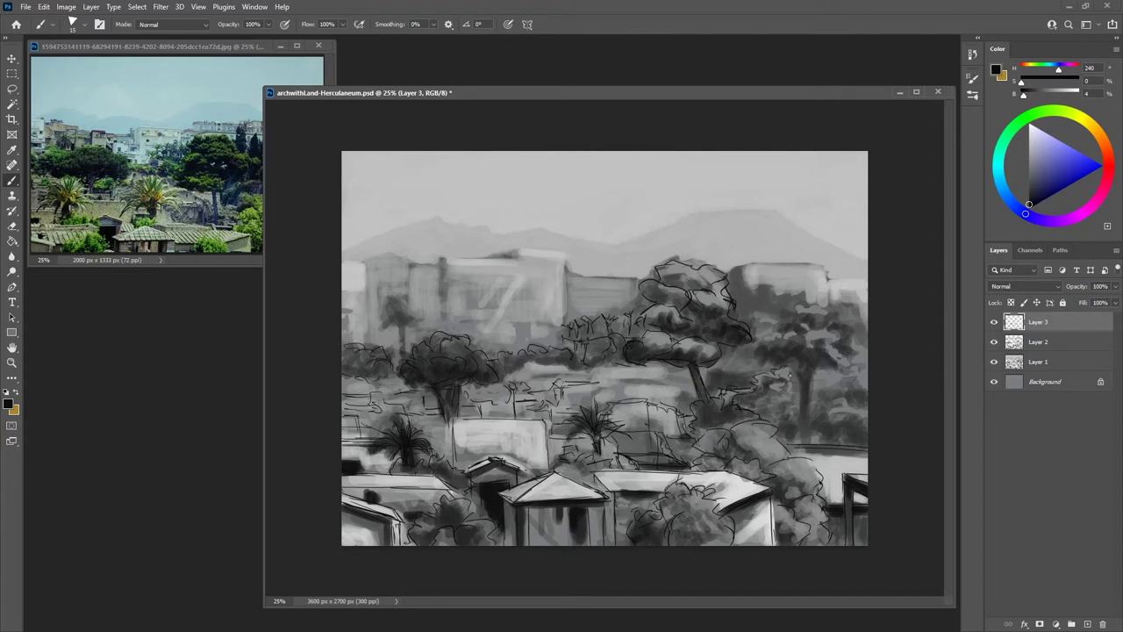
Ink the trunk and canopy contours of the smaller pine near the painting's right edge
drag(761, 404, 788, 377)
drag(792, 367, 800, 438)
mouse_move(809, 441)
mouse_down()
mouse_move(815, 367)
mouse_move(760, 345)
mouse_move(821, 307)
mouse_move(839, 340)
mouse_move(786, 363)
mouse_up()
drag(843, 339, 849, 374)
drag(827, 310, 836, 322)
Uncover more of the reference photo and ink the bushes and wall edges beneath the right pine
drag(375, 93, 408, 94)
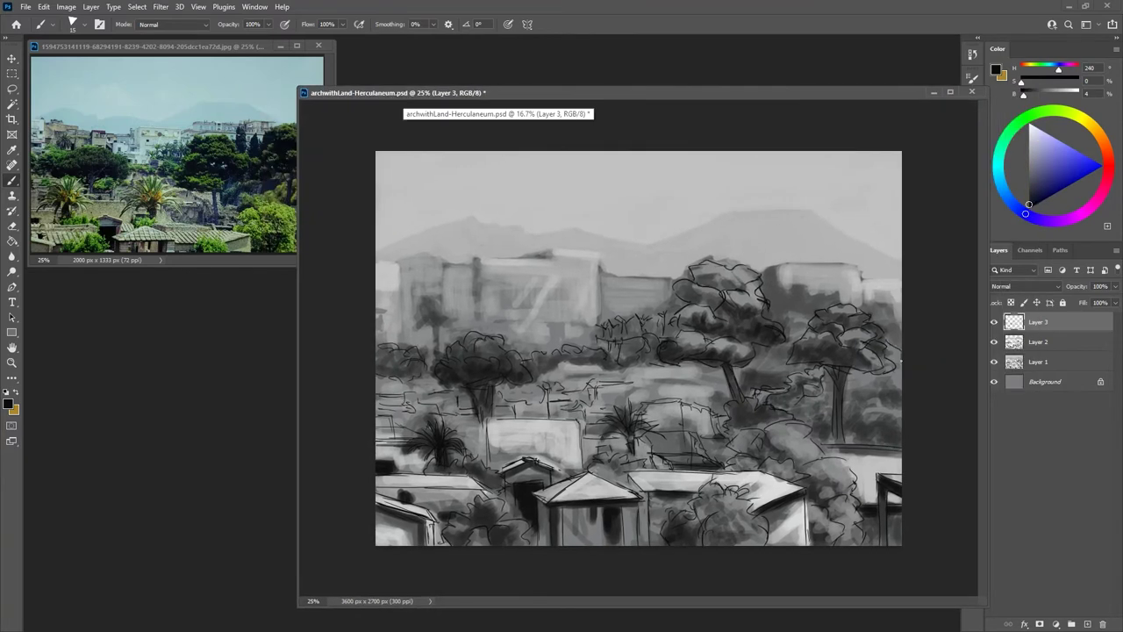
key(ctrl+Tab)
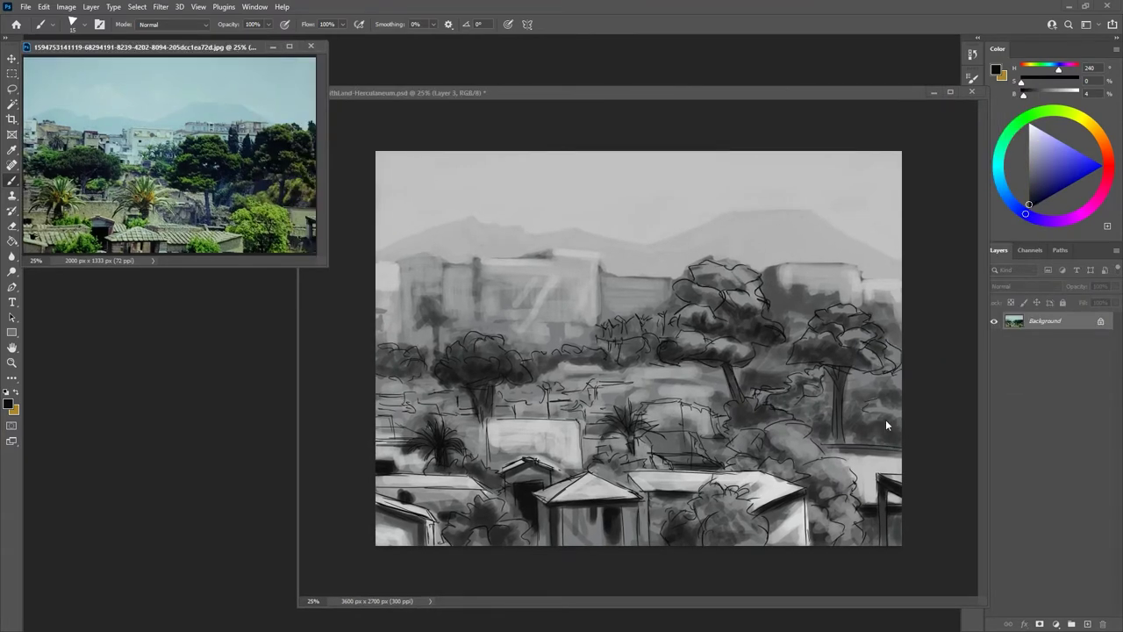
click(872, 423)
drag(903, 408, 865, 433)
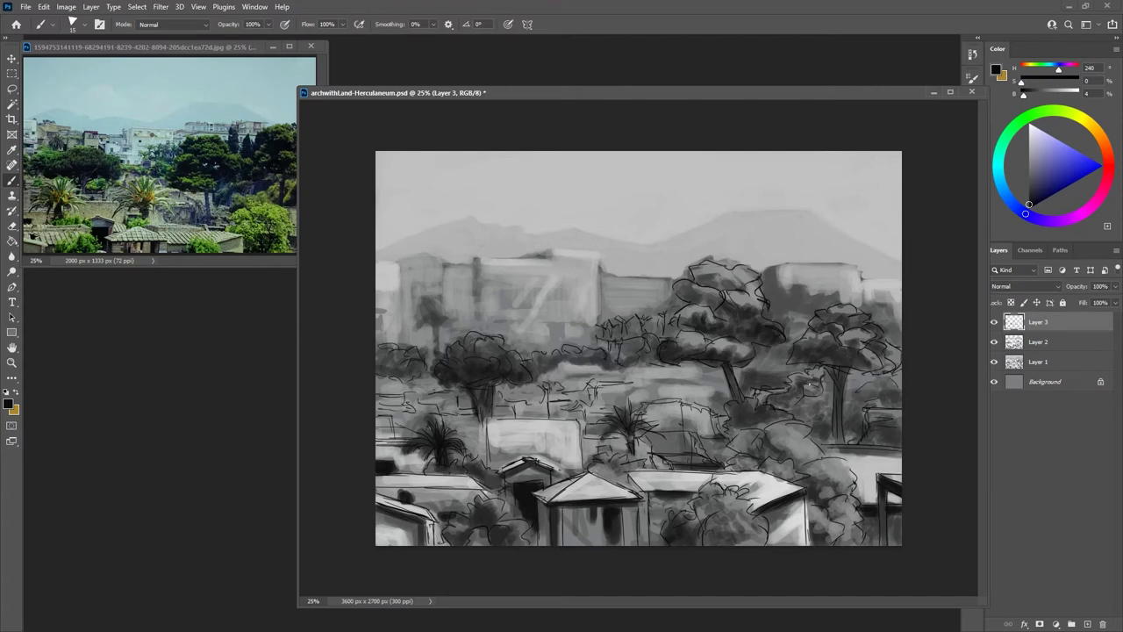
Ink the edges of the pale wall blocks between the middle palm and the umbrella pine
drag(658, 386, 713, 409)
mouse_move(649, 386)
mouse_down()
mouse_move(638, 402)
mouse_move(708, 382)
mouse_up()
drag(639, 367, 702, 379)
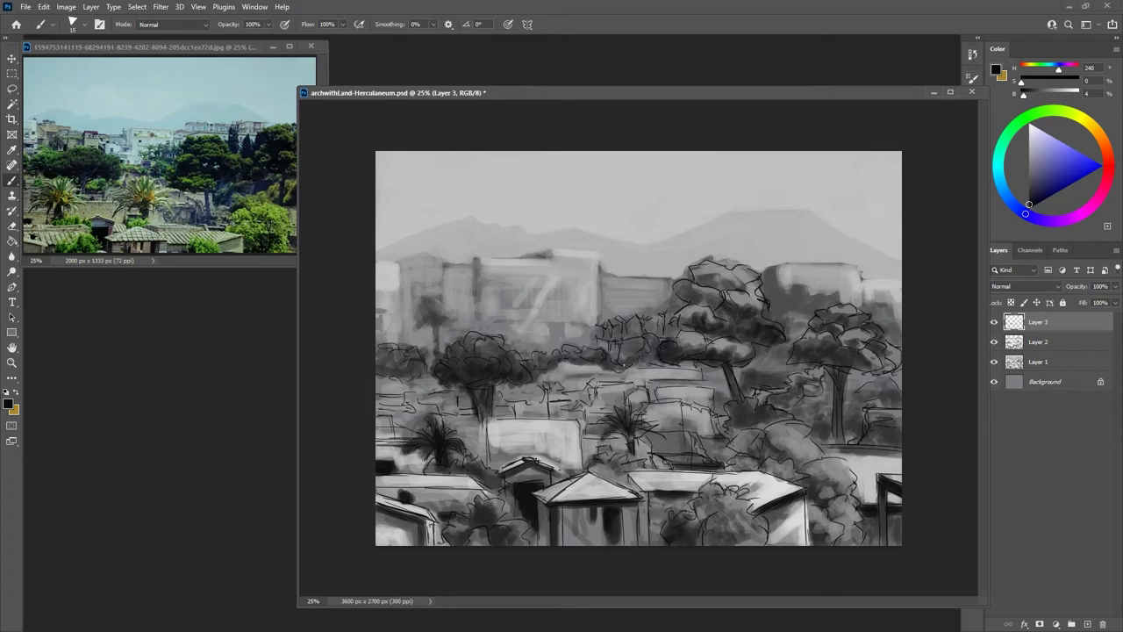
On Layer 2, lighten gaps in the shrubs beside the umbrella pine using a round brush in sampled grey
click(1039, 342)
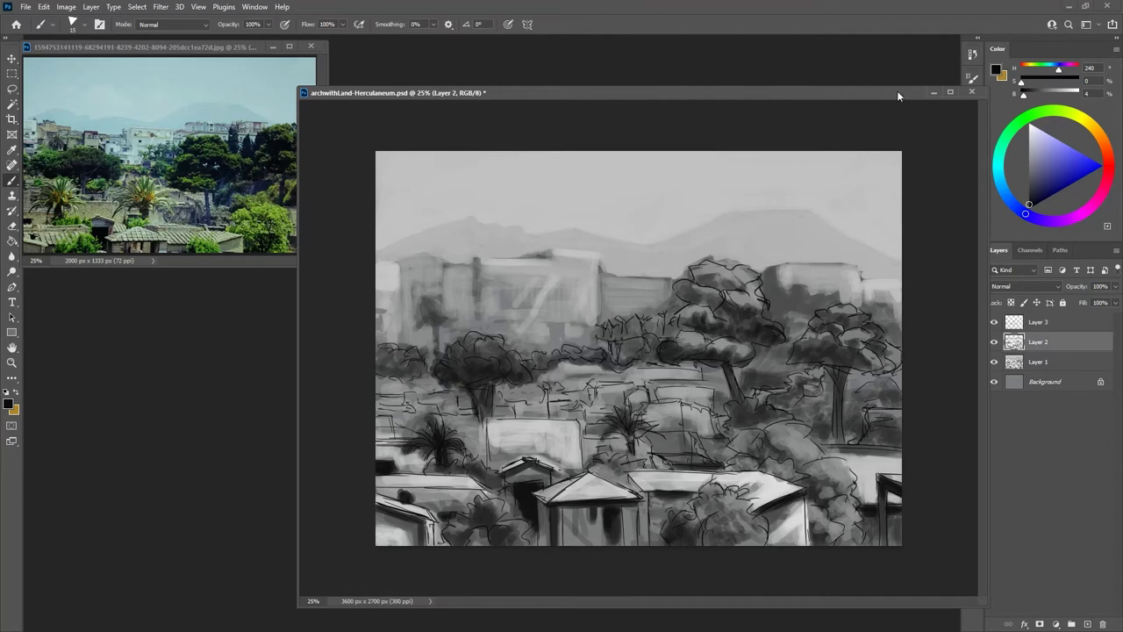
drag(896, 90, 864, 87)
click(972, 95)
click(912, 292)
click(620, 343)
alt+click(556, 364)
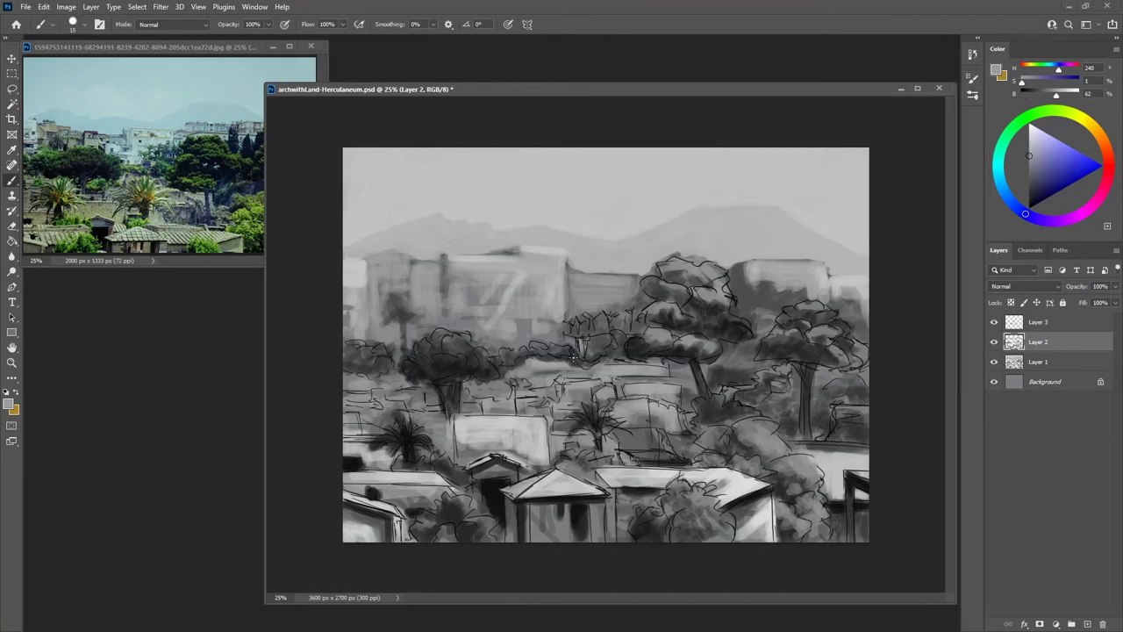
Blend sampled mid-grey tones over the lower part of the pale rectangular wall behind the gabled building
key(ctrl+plus)
key(ctrl+plus)
key(ctrl+plus)
drag(518, 544, 649, 268)
alt+click(400, 380)
mouse_move(383, 375)
mouse_down()
mouse_move(465, 355)
mouse_move(509, 387)
mouse_up()
alt+click(412, 373)
alt+click(464, 350)
drag(467, 355, 483, 365)
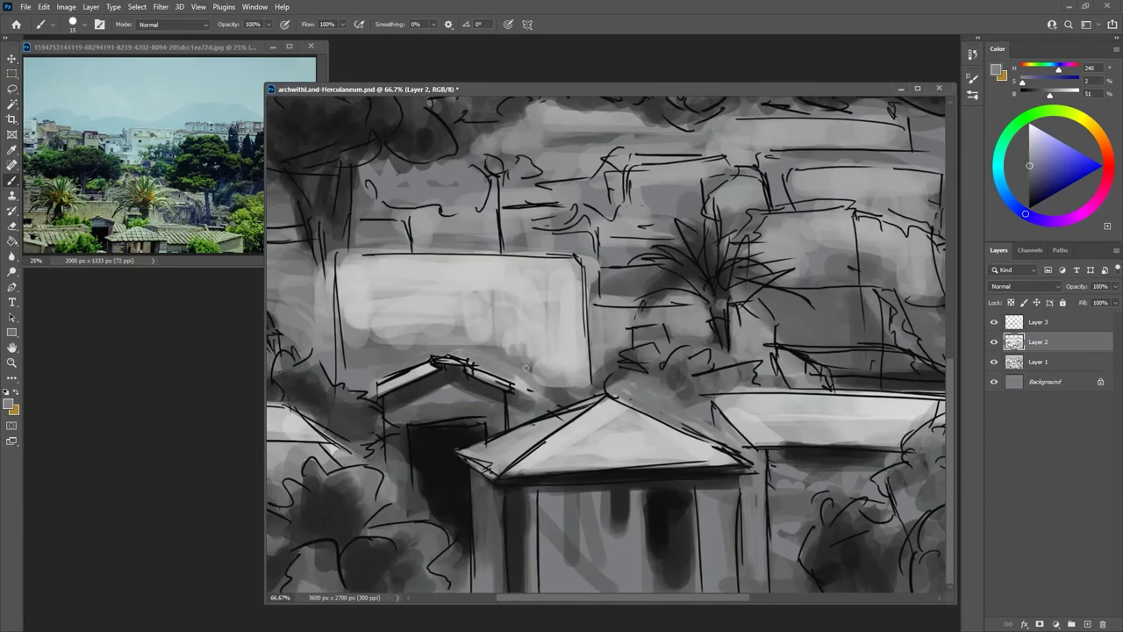
Shade the pale wall's lower corner and paint a light strip between the gabled building and the pyramid roof
alt+click(568, 347)
mouse_move(515, 401)
mouse_down()
mouse_move(565, 398)
mouse_move(515, 405)
mouse_move(512, 417)
mouse_move(569, 403)
mouse_move(532, 404)
mouse_move(575, 389)
mouse_move(573, 368)
mouse_move(579, 389)
mouse_up()
alt+click(537, 385)
alt+click(494, 400)
mouse_move(556, 348)
mouse_down()
mouse_move(533, 384)
mouse_move(570, 374)
mouse_up()
alt+click(531, 402)
drag(556, 402, 516, 411)
Refine the gabled building's roof and front and the tones around it with sampled light, mid and dark greys
click(407, 386)
alt+click(372, 377)
drag(370, 381, 376, 405)
alt+click(451, 388)
drag(453, 391, 399, 448)
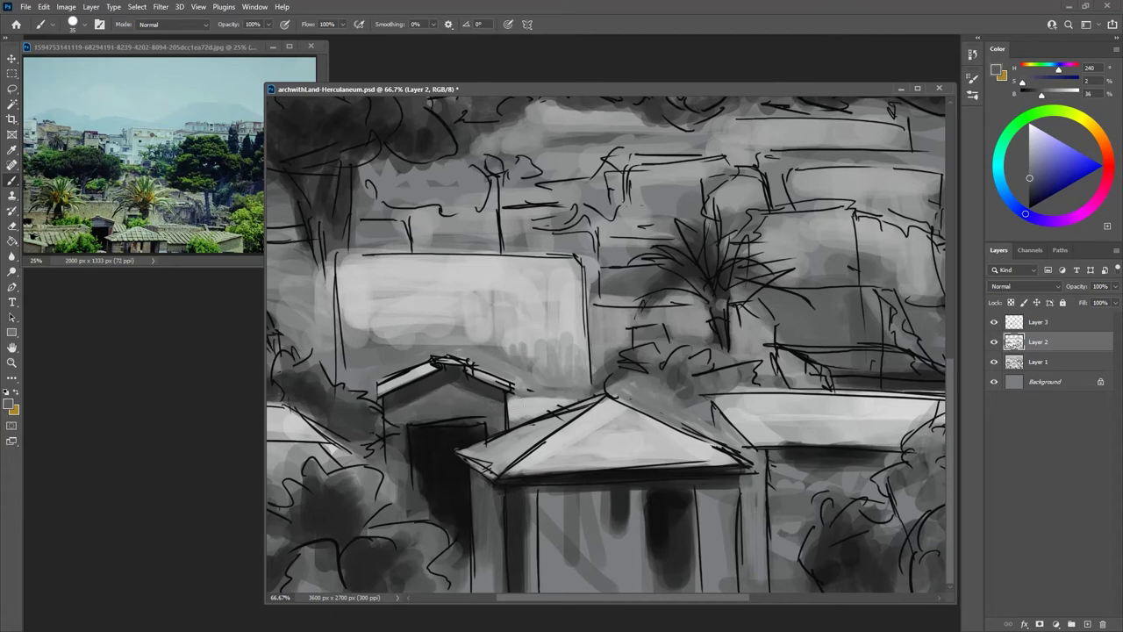
alt+click(496, 412)
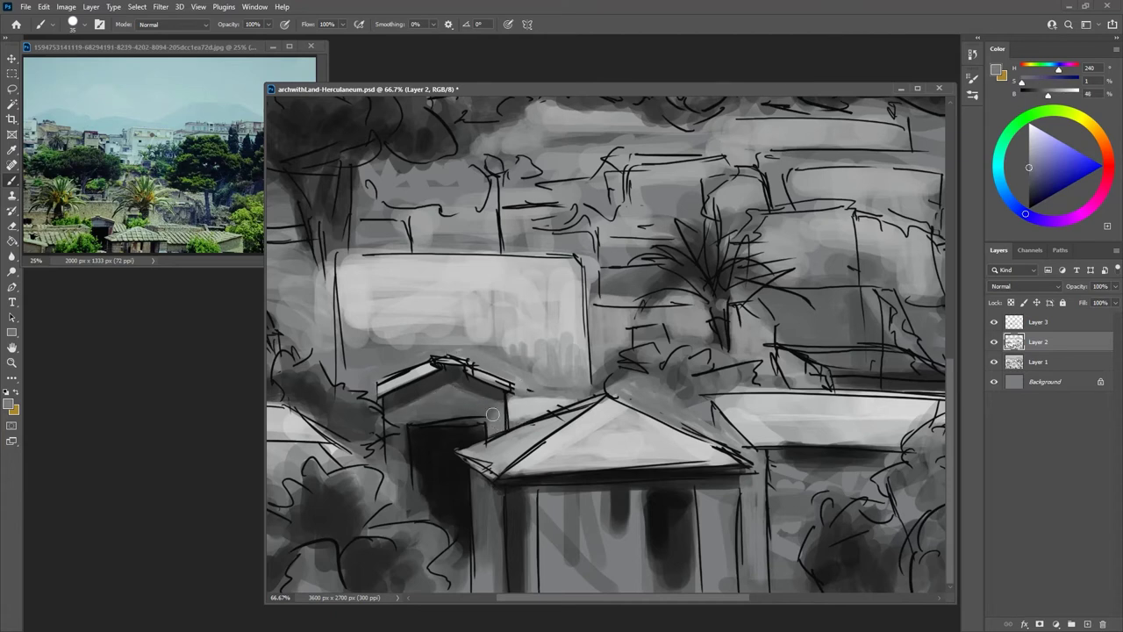
alt+click(477, 396)
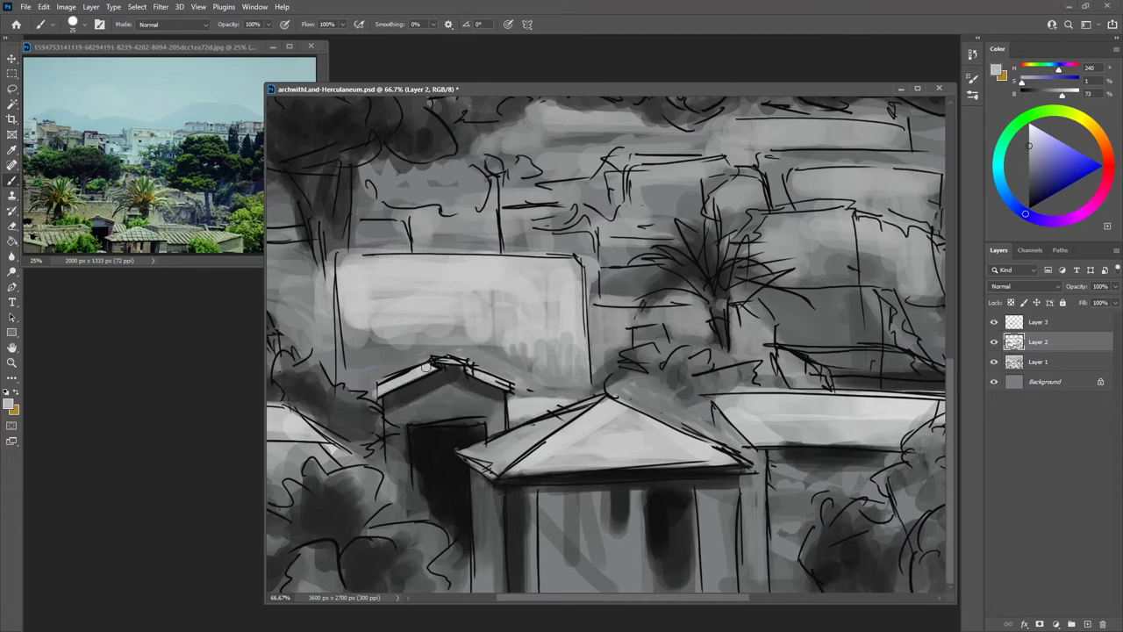
alt+click(397, 443)
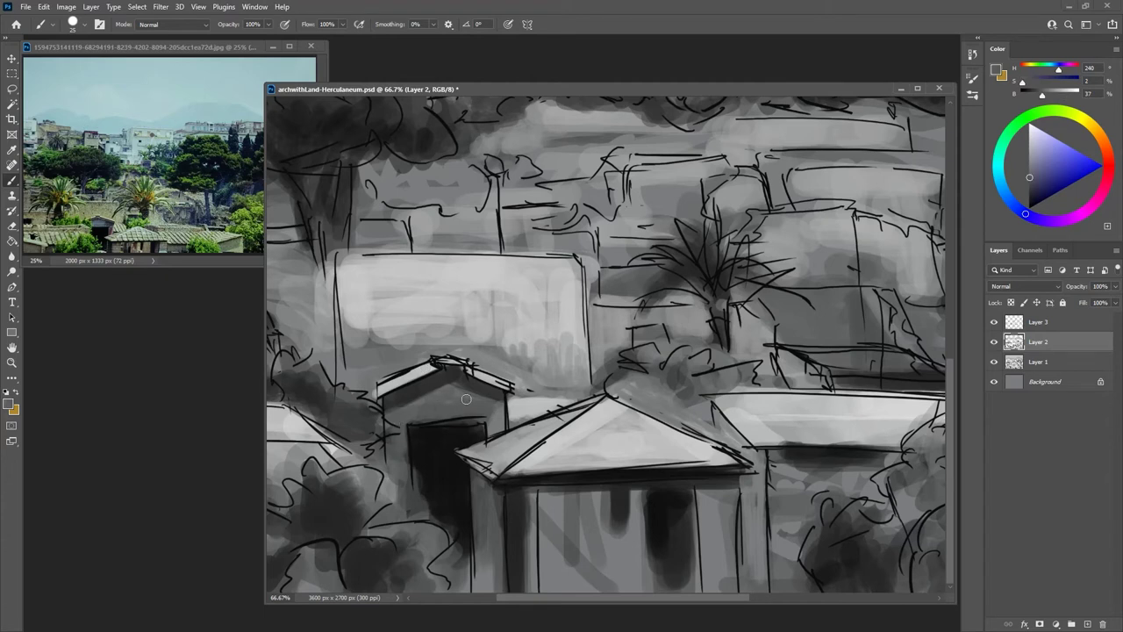
alt+click(511, 426)
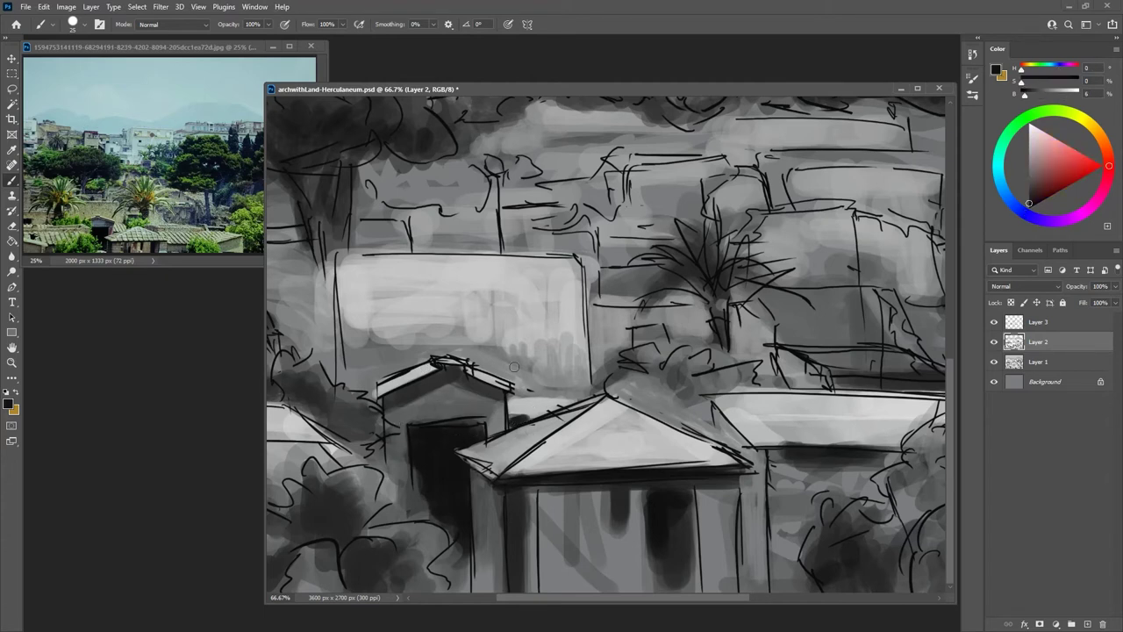
Even out the pale rectangular wall with vertical and horizontal strokes of sampled light grey
alt+click(567, 292)
drag(568, 290, 572, 345)
mouse_move(349, 261)
mouse_down()
mouse_move(521, 267)
mouse_move(402, 299)
mouse_move(568, 274)
mouse_move(468, 306)
mouse_move(539, 397)
mouse_move(431, 351)
mouse_up()
mouse_move(349, 332)
mouse_down()
mouse_move(367, 361)
mouse_move(366, 321)
mouse_move(445, 320)
mouse_up()
mouse_move(500, 268)
mouse_down()
mouse_move(359, 262)
mouse_move(558, 262)
mouse_up()
alt+click(362, 406)
drag(395, 264, 570, 271)
Paint a thin light highlight along the pale wall's top edge with a smaller brush
alt+click(537, 407)
key(bracketleft)
key(bracketleft)
key(bracketleft)
drag(338, 254, 537, 256)
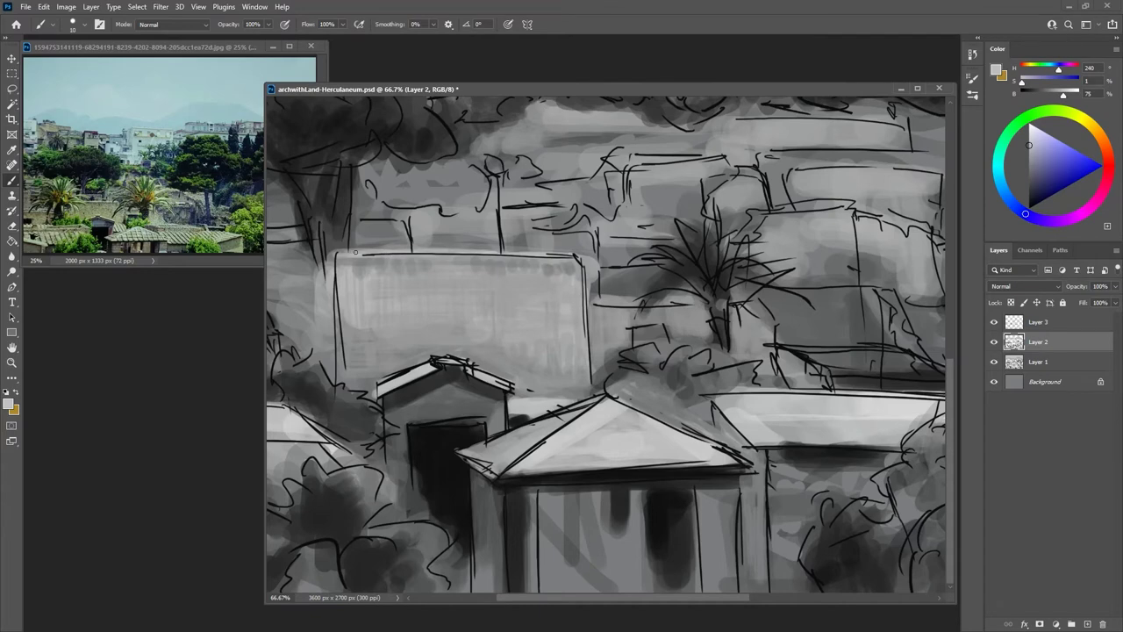
Brighten the long roof below the left palm with sampled light grey, using a larger brush for its surface
key(ctrl+minus)
key(ctrl+minus)
key(ctrl+minus)
key(ctrl+plus)
key(ctrl+plus)
key(ctrl+plus)
drag(392, 521, 620, 254)
alt+click(517, 255)
alt+click(395, 418)
drag(384, 434, 272, 431)
key(bracketright)
key(bracketright)
key(bracketright)
drag(384, 411, 336, 409)
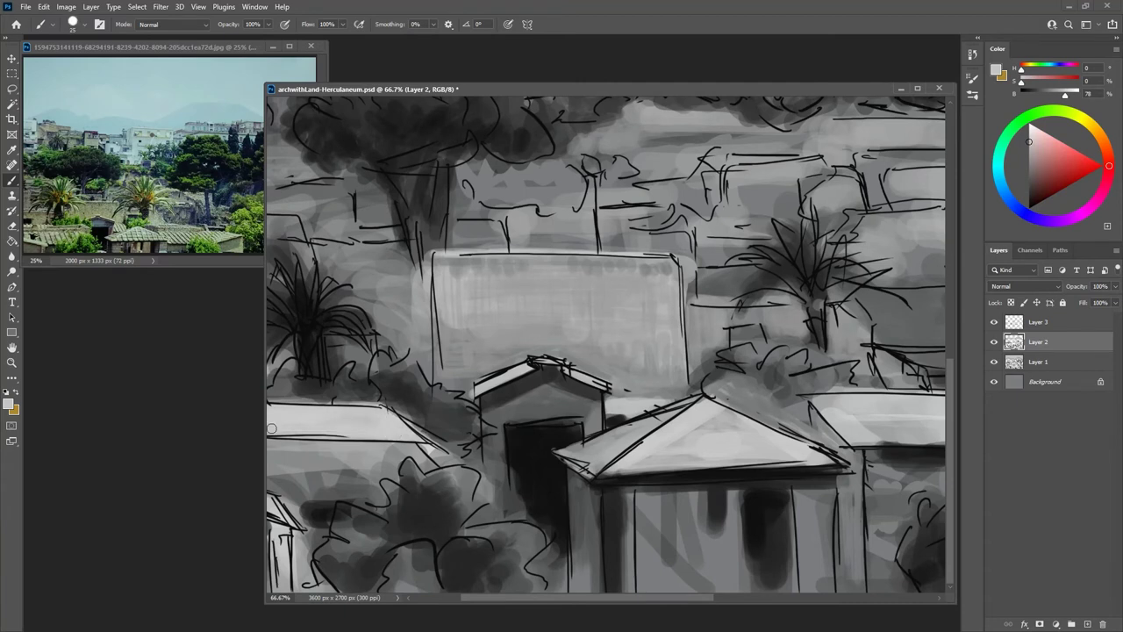
Paint a thin near-black shadow under the long roof's eave below the left palm
mouse_move(472, 481)
mouse_down()
mouse_move(456, 359)
mouse_move(604, 368)
mouse_up()
alt+click(322, 435)
key(bracketleft)
key(bracketleft)
mouse_move(279, 439)
mouse_down()
mouse_move(558, 449)
mouse_move(281, 444)
mouse_up()
drag(281, 445, 469, 448)
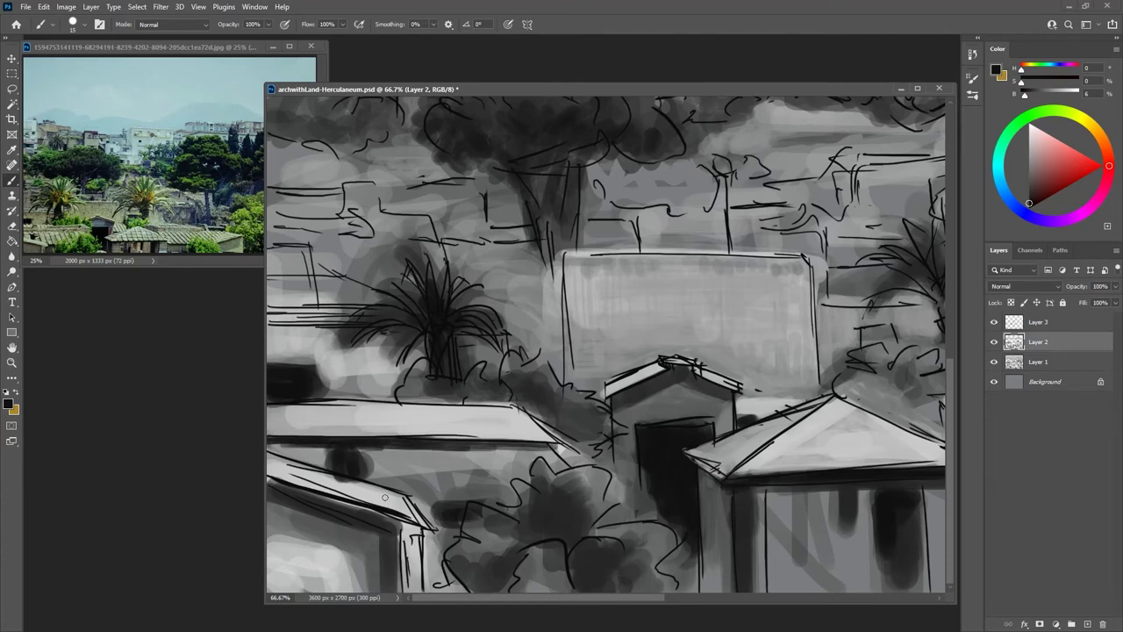
Erase the ink line along the long roof's lower edge on Layer 3
click(1039, 323)
key(e)
drag(273, 438, 554, 442)
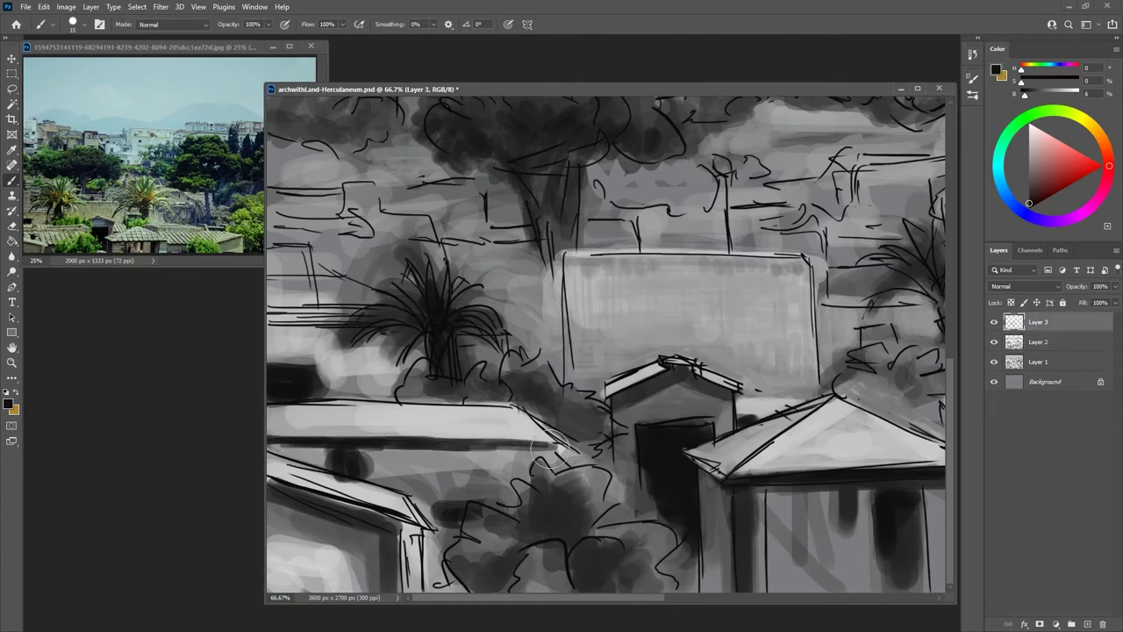
Extend the long roof downward on Layer 2 with a much larger brush in the roof's light grey
click(1022, 346)
key(b)
alt+click(426, 428)
key(bracketright)
key(bracketright)
key(bracketright)
key(bracketright)
key(bracketright)
key(bracketright)
key(bracketright)
key(bracketright)
mouse_move(280, 434)
mouse_down()
mouse_move(384, 446)
mouse_move(400, 465)
mouse_move(526, 447)
mouse_move(581, 463)
mouse_move(554, 466)
mouse_up()
Refine the extended roof's surface and paint a dark shadow along its new lower edge with a smaller brush
key(bracketleft)
key(bracketleft)
key(bracketleft)
key(bracketleft)
key(bracketleft)
key(bracketleft)
drag(461, 442, 404, 441)
mouse_move(484, 474)
mouse_down()
mouse_move(527, 475)
mouse_move(478, 473)
mouse_move(515, 475)
mouse_up()
alt+click(344, 500)
drag(384, 482, 494, 485)
Darken the area between the lower-left building's corner and the neighbouring bush with sampled dark greys
alt+click(449, 503)
mouse_move(414, 501)
mouse_down()
mouse_move(432, 519)
mouse_move(430, 588)
mouse_up()
mouse_move(440, 539)
mouse_down()
mouse_move(429, 590)
mouse_move(443, 523)
mouse_move(507, 497)
mouse_up()
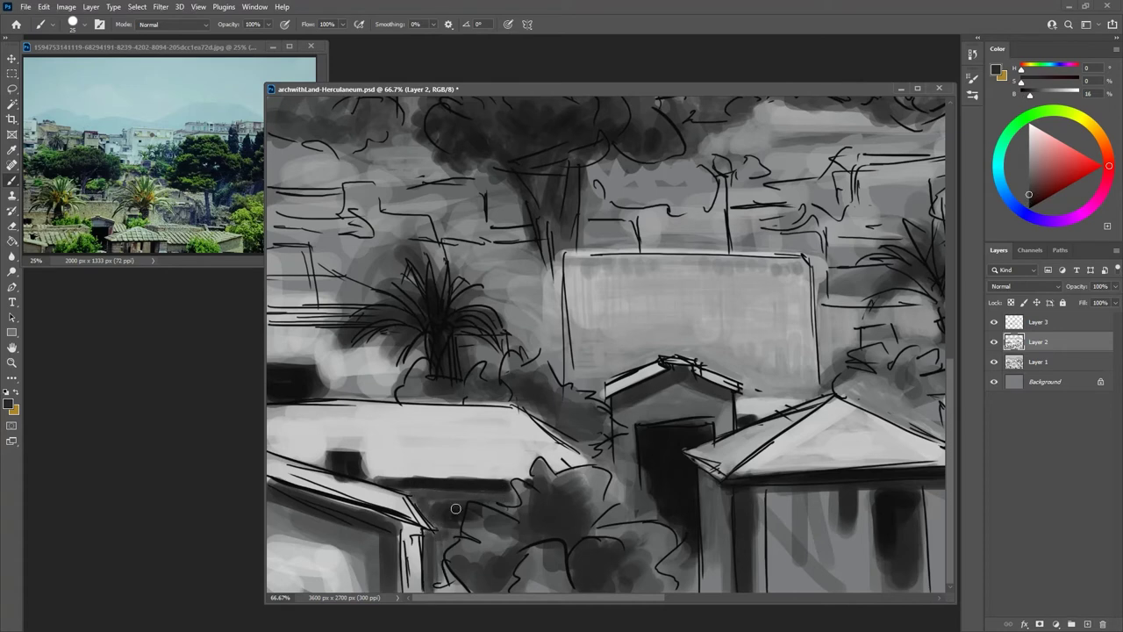
alt+click(509, 494)
drag(448, 575, 465, 596)
drag(439, 546, 476, 619)
mouse_move(430, 586)
mouse_down()
mouse_move(434, 513)
mouse_move(501, 494)
mouse_up()
Refine the dark opening on the long roof and the tones on the lower-left building beneath it
key(ctrl+minus)
key(ctrl+minus)
key(ctrl+minus)
key(ctrl+minus)
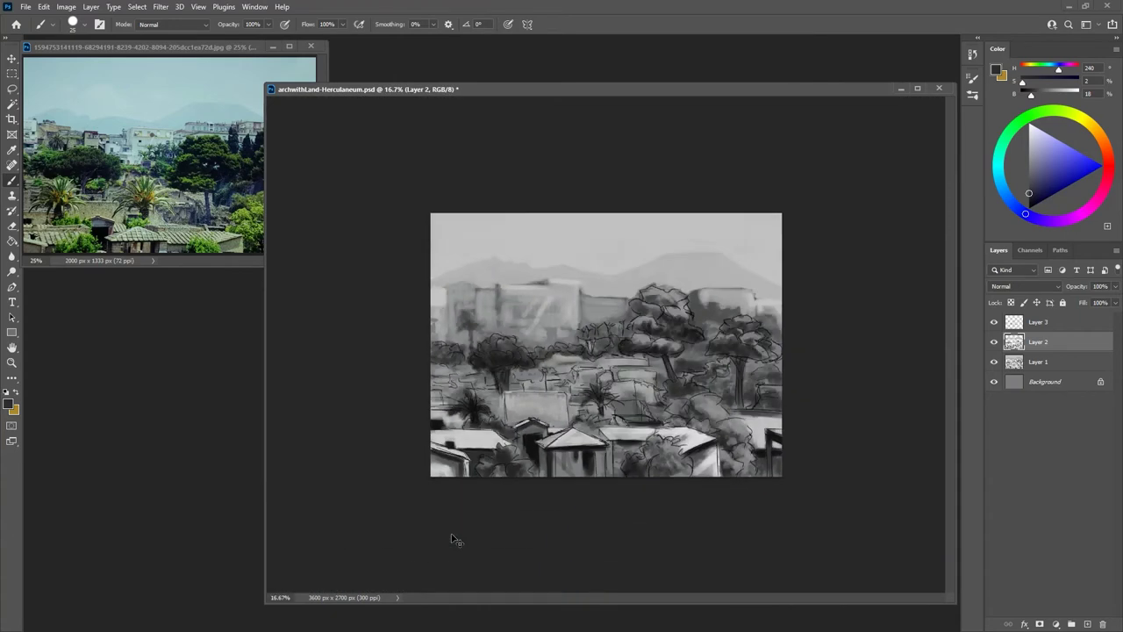
key(ctrl+plus)
key(ctrl+plus)
alt+click(302, 519)
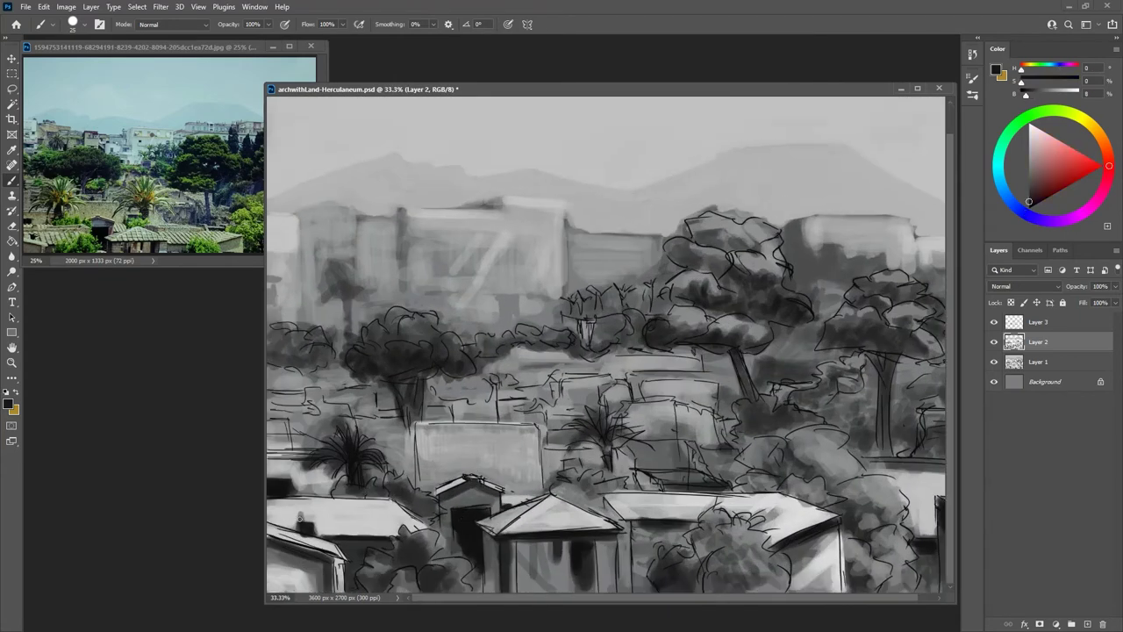
mouse_move(308, 532)
mouse_down()
mouse_move(285, 531)
mouse_move(323, 555)
mouse_move(288, 590)
mouse_move(273, 562)
mouse_up()
Tone down the lower-left building's bright wall with mid-grey and darken its corner post with sampled greys
alt+click(305, 533)
alt+click(341, 572)
alt+click(303, 584)
mouse_move(295, 571)
mouse_down()
mouse_move(286, 589)
mouse_move(311, 590)
mouse_move(272, 589)
mouse_up()
alt+click(338, 566)
mouse_move(339, 561)
mouse_down()
mouse_move(341, 584)
mouse_move(330, 569)
mouse_up()
alt+click(334, 571)
alt+click(339, 574)
alt+click(288, 572)
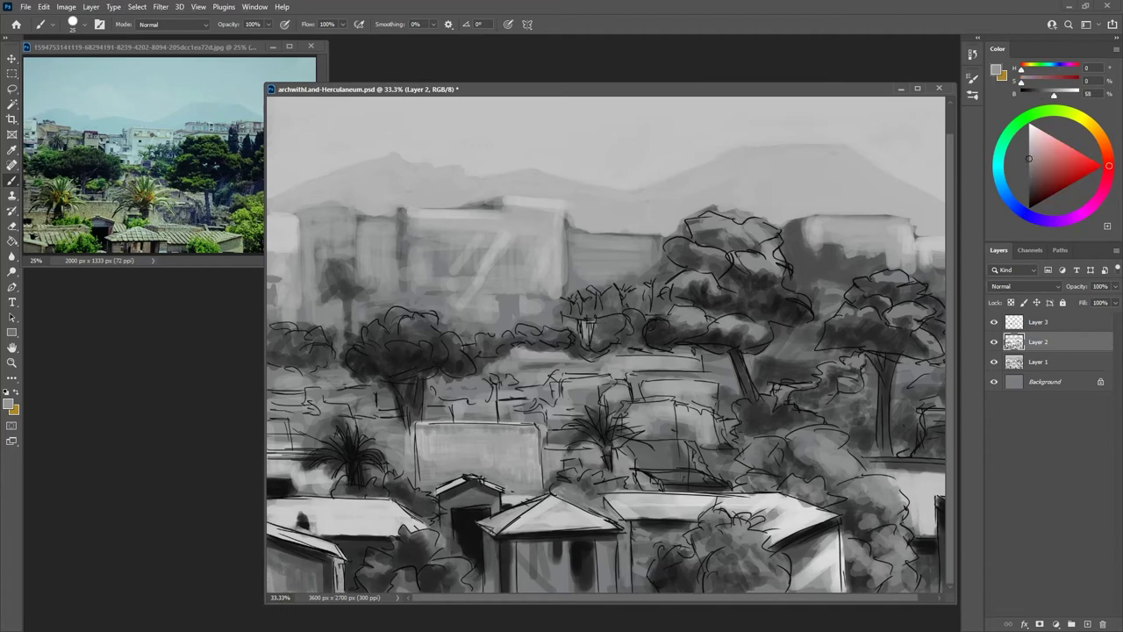
alt+click(333, 571)
drag(337, 562, 339, 579)
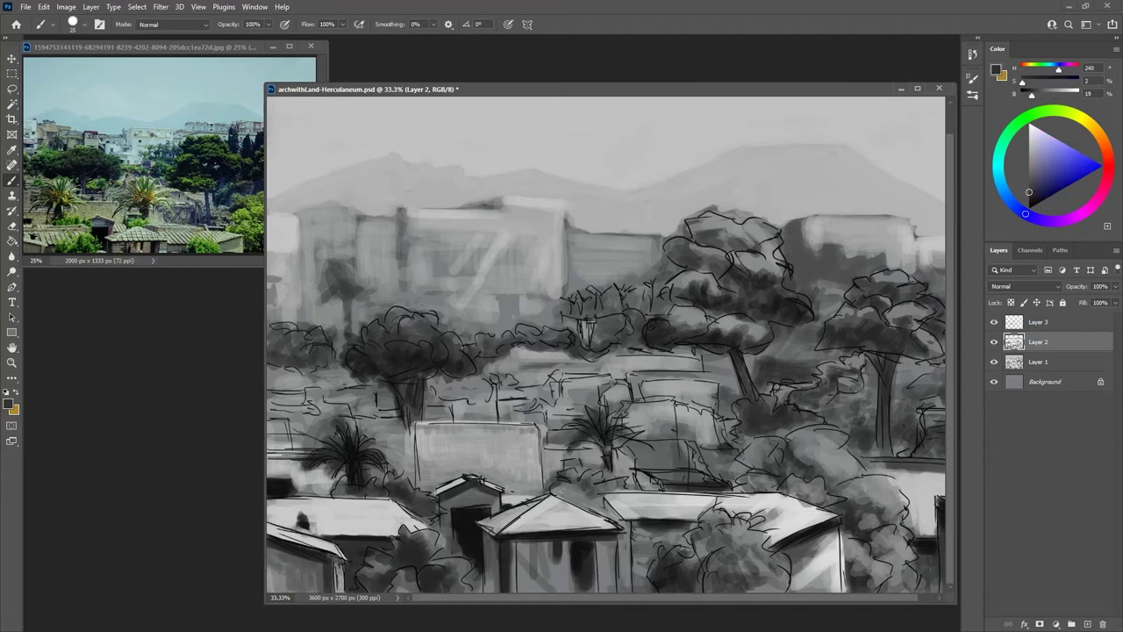
Darken the central pavilion's openings, compare the painting without Layer 3, and paint a near-black strip beside the pavilion's right wall
alt+click(611, 548)
drag(602, 548, 604, 589)
alt+click(575, 584)
drag(535, 548, 537, 589)
click(994, 322)
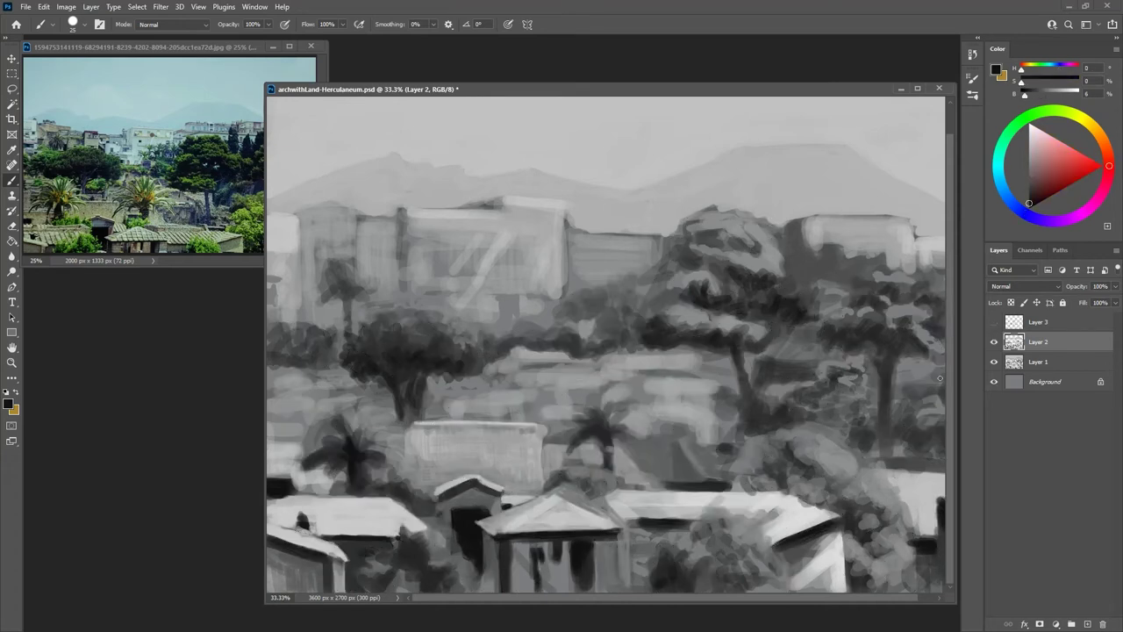
click(994, 322)
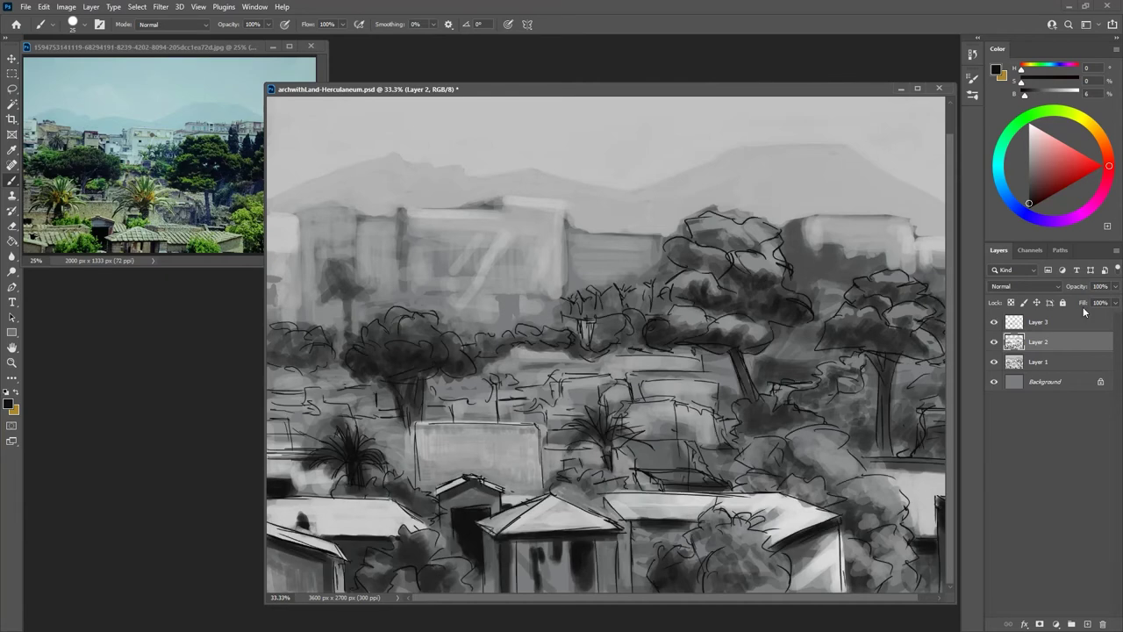
mouse_move(606, 502)
mouse_down()
mouse_move(626, 528)
mouse_move(627, 565)
mouse_move(625, 546)
mouse_up()
mouse_move(612, 509)
mouse_down()
mouse_move(632, 614)
mouse_move(624, 548)
mouse_up()
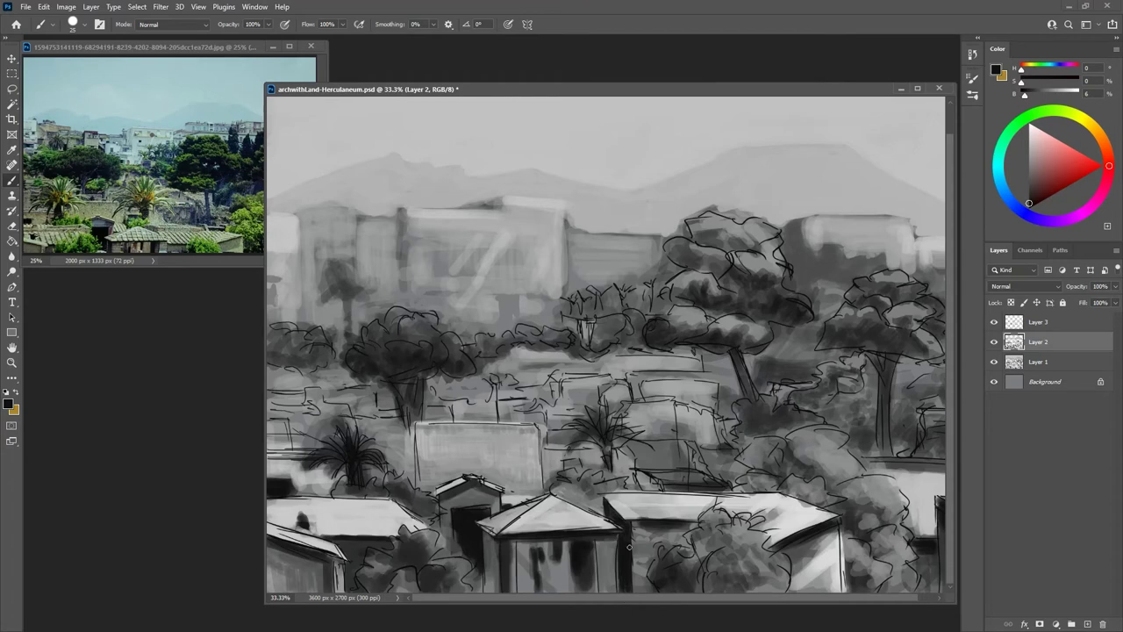
Darken the bush beneath the long roof and the wall area beside the pavilion with sampled near-black grey
alt+click(606, 495)
alt+click(761, 522)
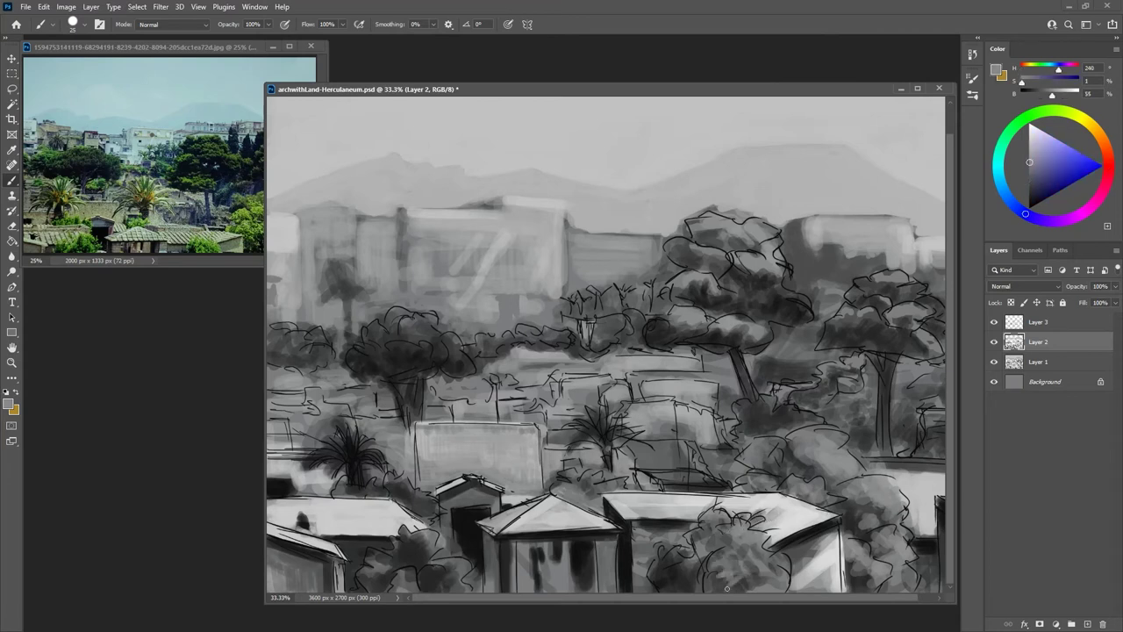
alt+click(675, 568)
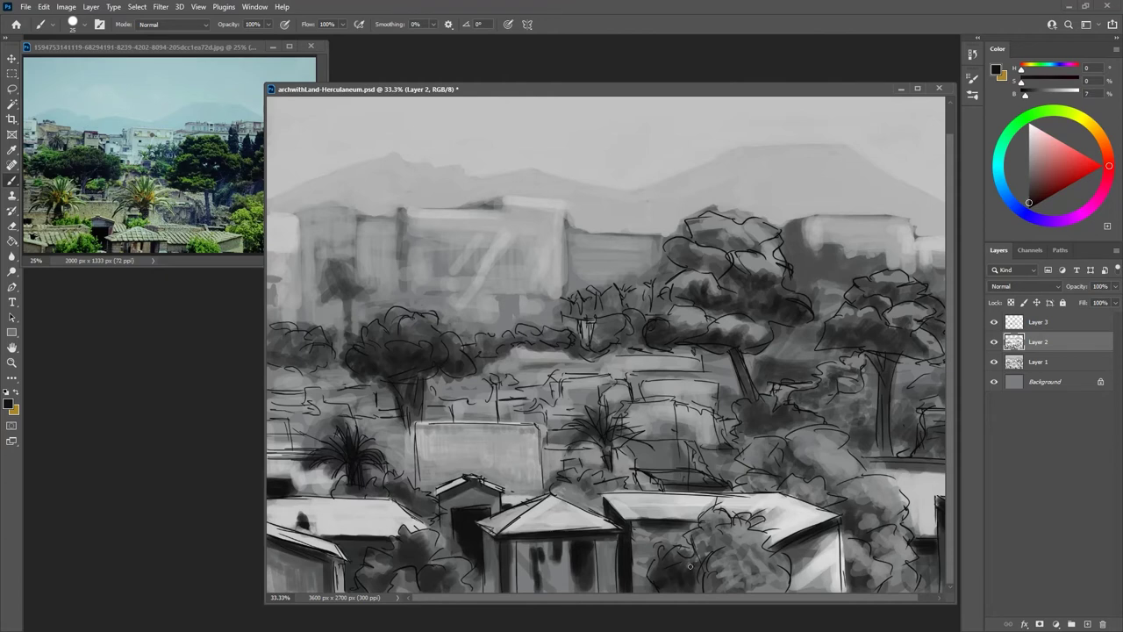
mouse_move(683, 576)
mouse_down()
mouse_move(719, 558)
mouse_move(739, 558)
mouse_move(747, 573)
mouse_move(708, 535)
mouse_move(700, 540)
mouse_move(730, 545)
mouse_move(740, 577)
mouse_move(758, 584)
mouse_move(785, 552)
mouse_move(759, 553)
mouse_move(705, 587)
mouse_move(727, 588)
mouse_move(720, 566)
mouse_move(740, 576)
mouse_move(687, 593)
mouse_move(691, 558)
mouse_move(634, 560)
mouse_up()
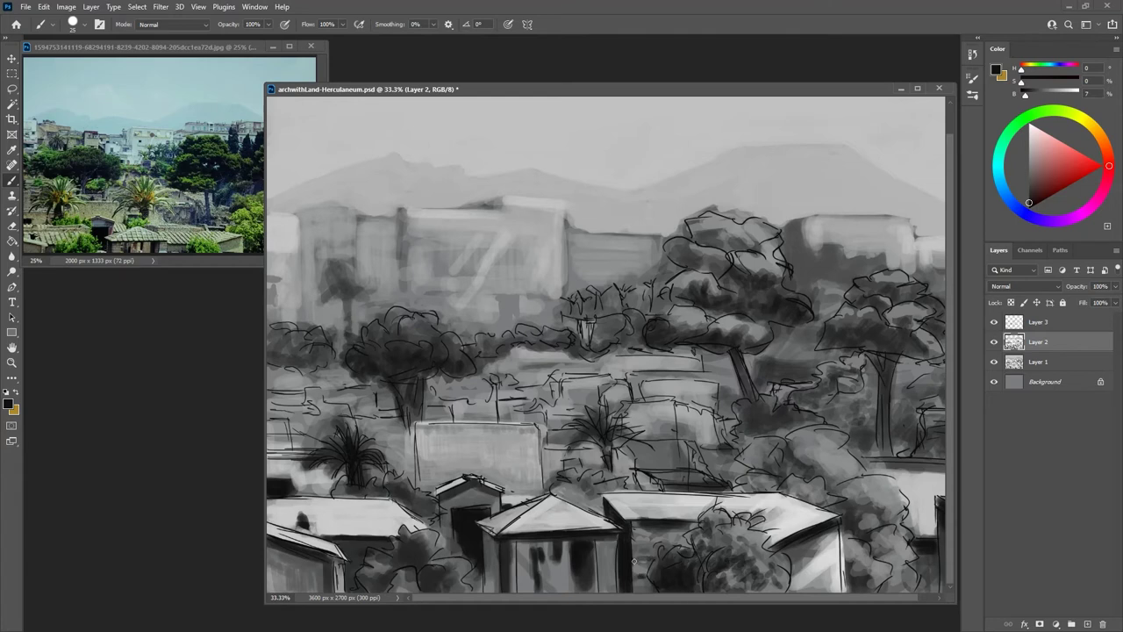
Refine the shaded and bright parts of the long-roofed building's end wall and the foliage along its edge with sampled greys
alt+click(806, 547)
drag(817, 544, 829, 546)
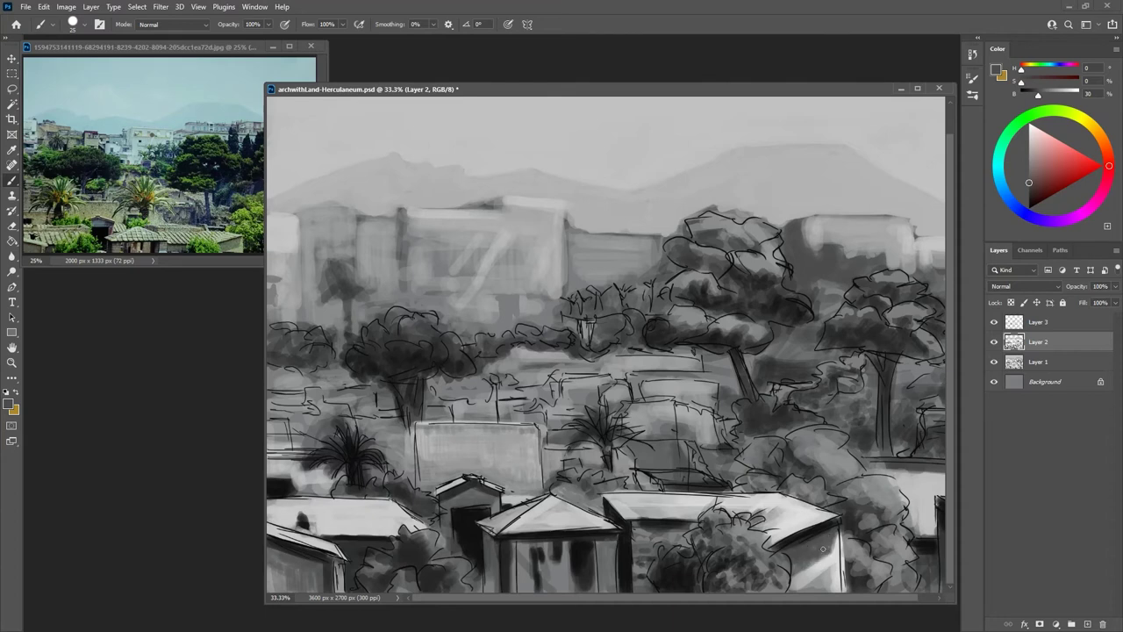
alt+click(827, 586)
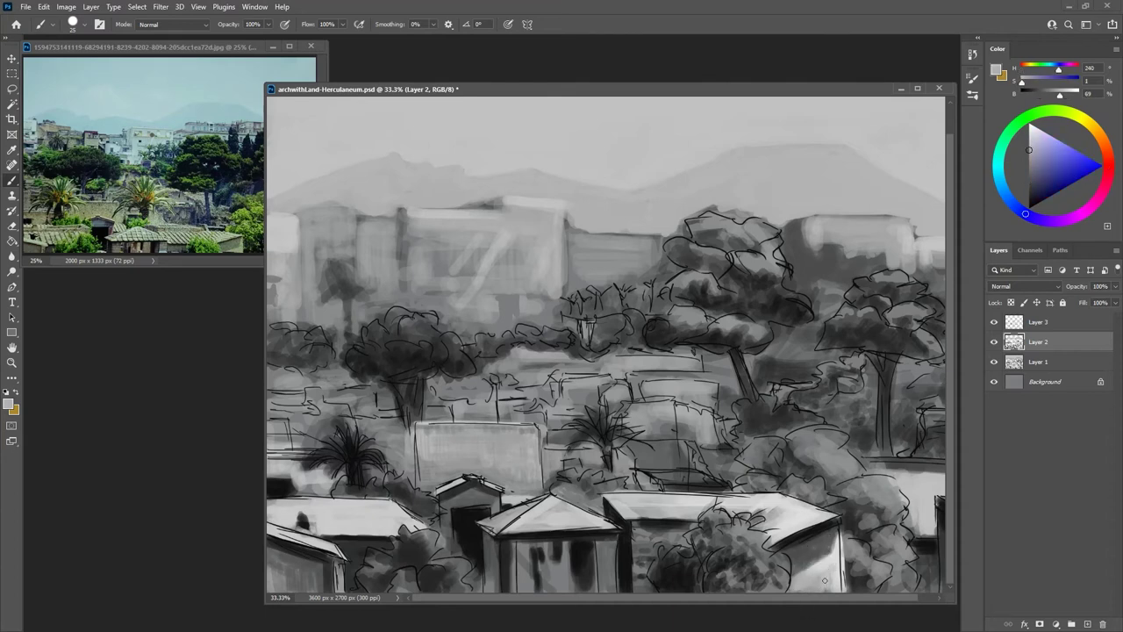
alt+click(846, 542)
alt+click(844, 557)
mouse_move(843, 564)
mouse_down()
mouse_move(880, 476)
mouse_move(844, 557)
mouse_move(875, 523)
mouse_move(850, 581)
mouse_move(886, 541)
mouse_move(860, 600)
mouse_up()
alt+click(854, 562)
Hide the Layer 3 line work and touch up the long roof's upper edge with sampled light grey
click(994, 322)
alt+click(739, 501)
drag(722, 496, 733, 494)
mouse_move(644, 511)
mouse_down()
mouse_move(605, 514)
mouse_move(581, 495)
mouse_up()
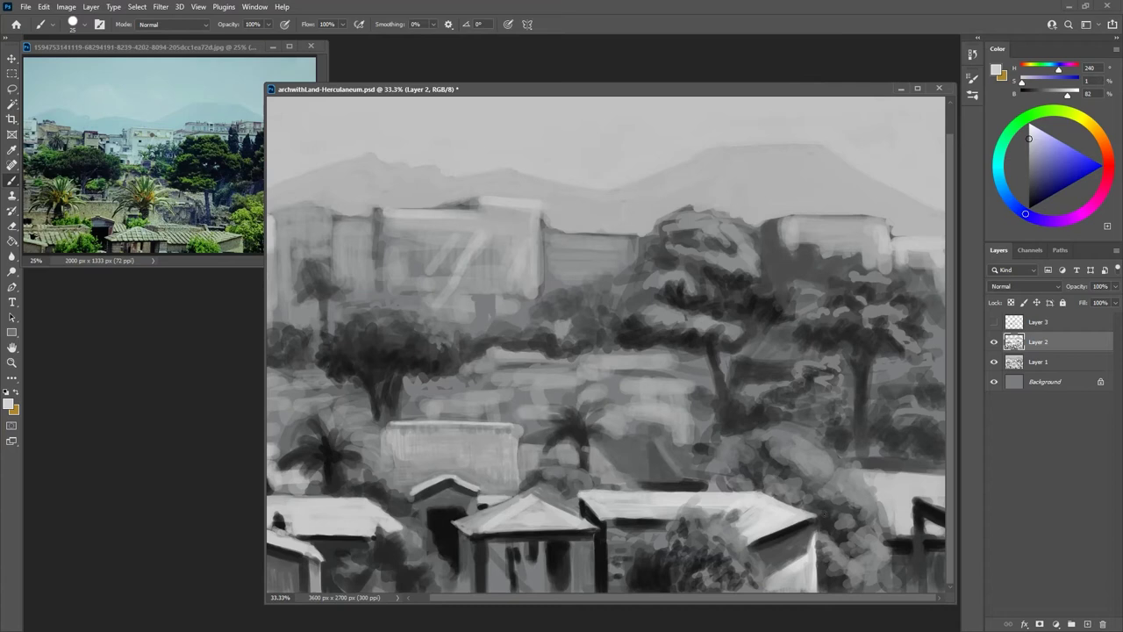
Darken the foliage and corner between the pavilion roof and the long roof with sampled dark greys
alt+click(698, 551)
drag(532, 489, 557, 495)
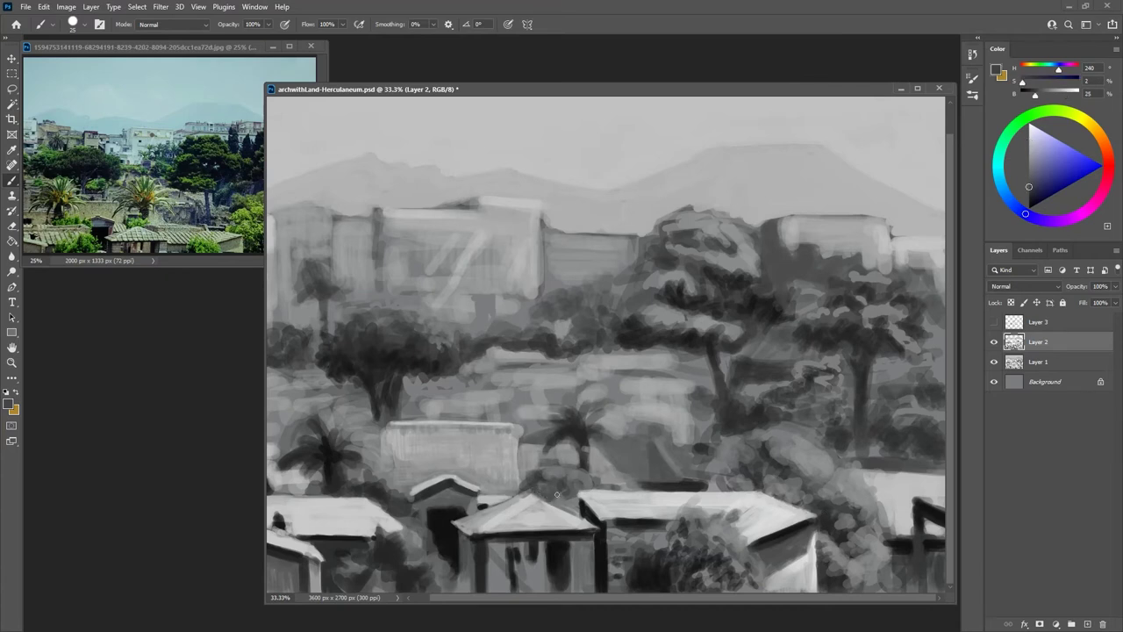
alt+click(575, 515)
mouse_move(575, 502)
mouse_down()
mouse_move(582, 488)
mouse_move(570, 480)
mouse_move(567, 504)
mouse_up()
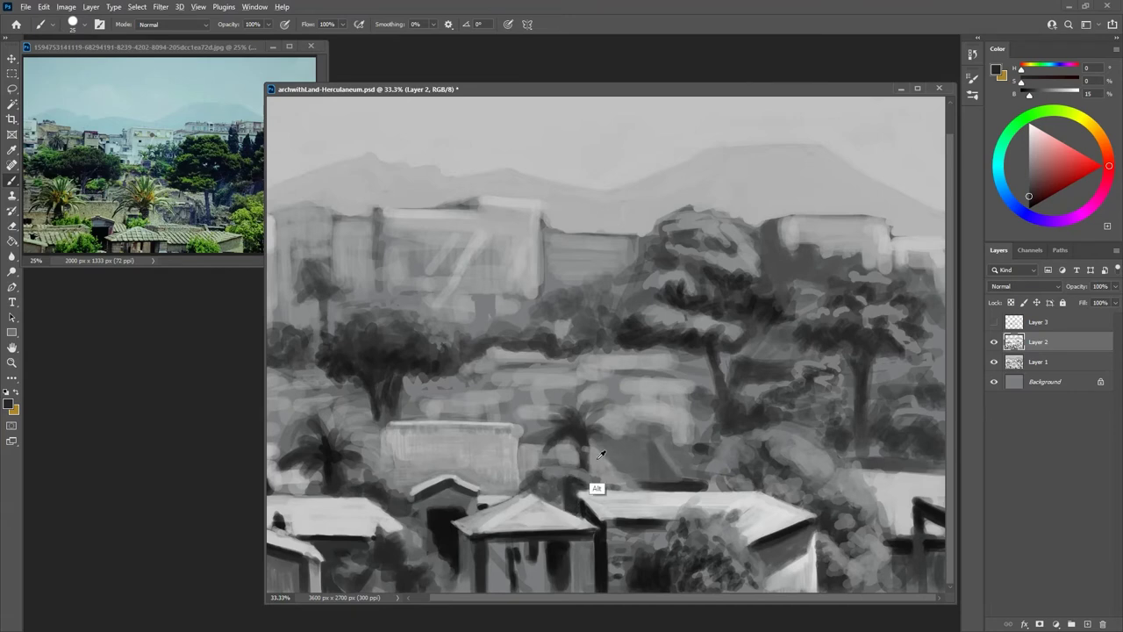
Refine the central palm's trunk base and the ground behind the long roof with sampled greys
alt+click(597, 477)
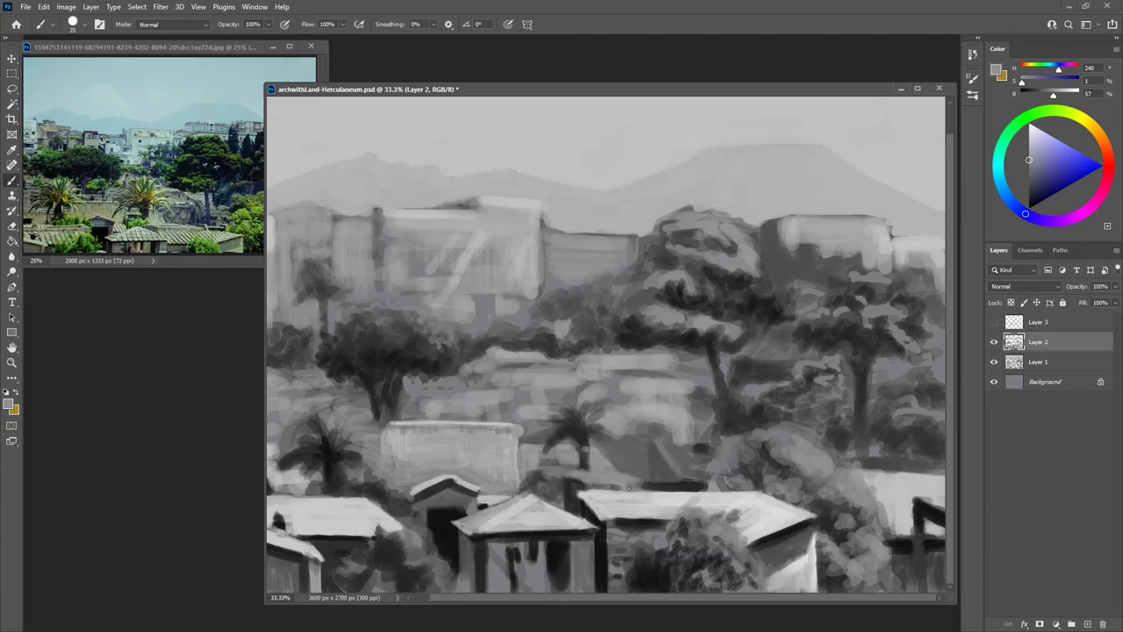
alt+click(629, 487)
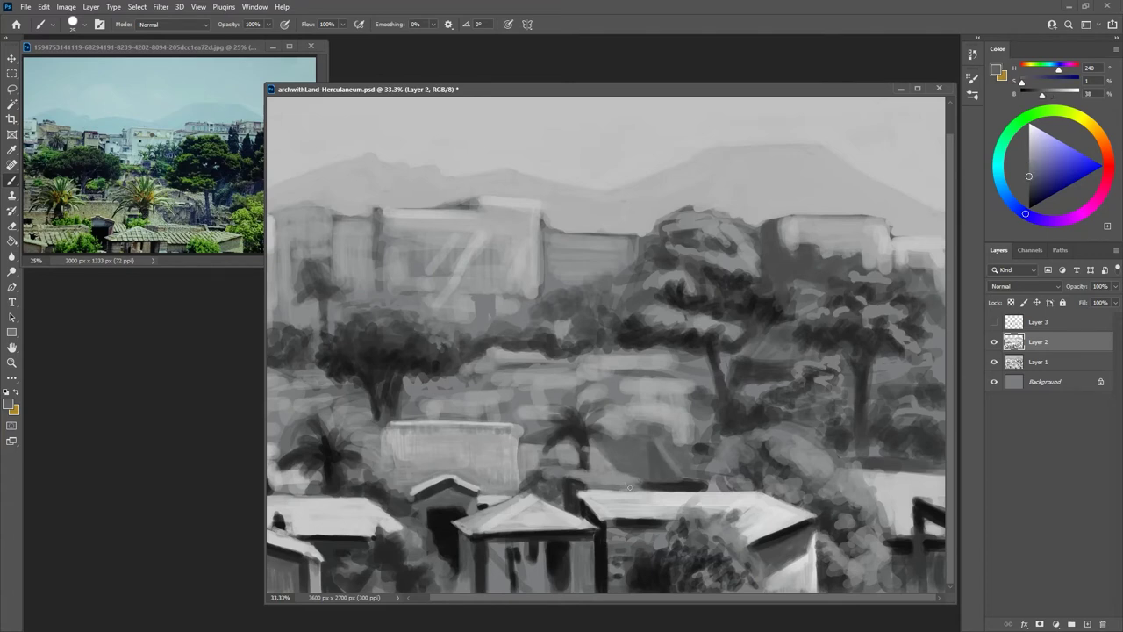
alt+click(560, 472)
alt+click(587, 471)
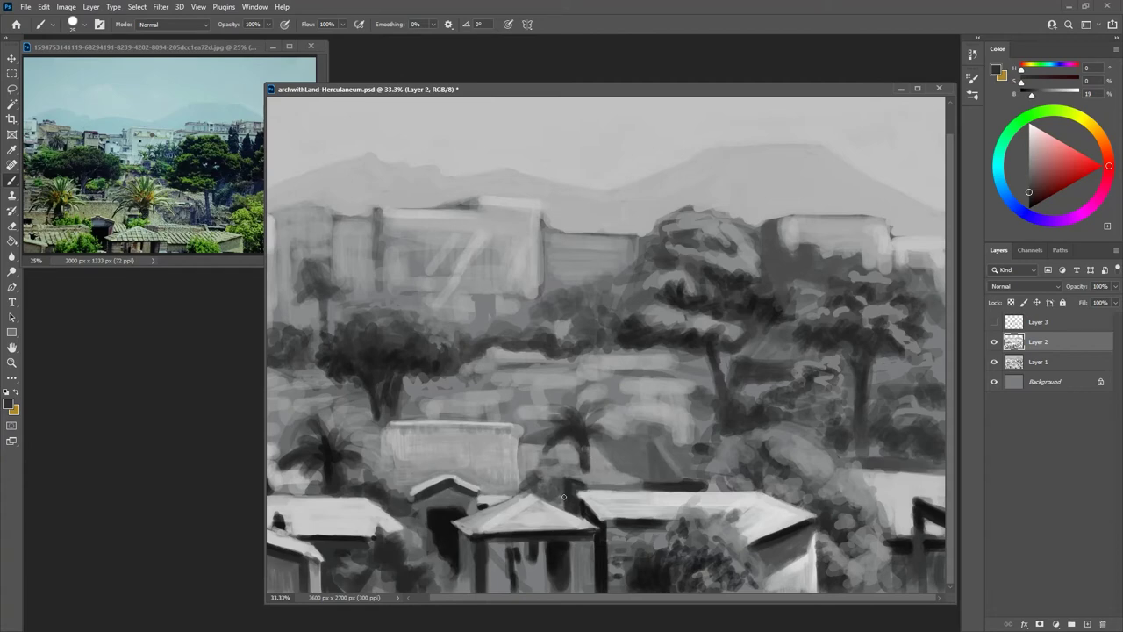
Compare the painting with Layer 1 and the Layer 3 line work each hidden and shown
click(995, 362)
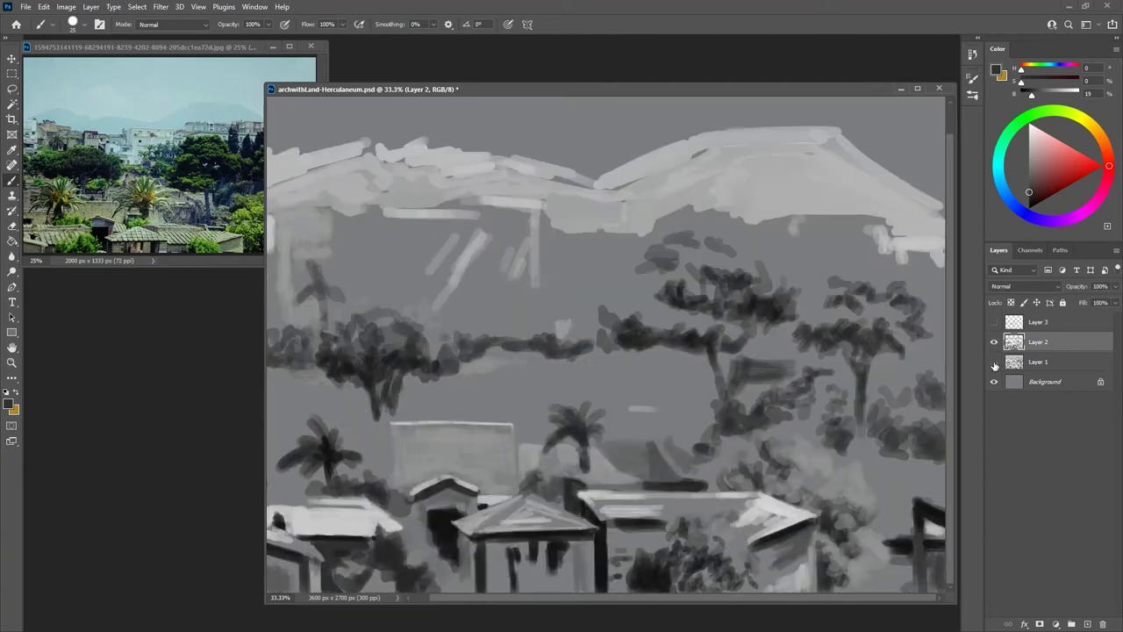
click(994, 362)
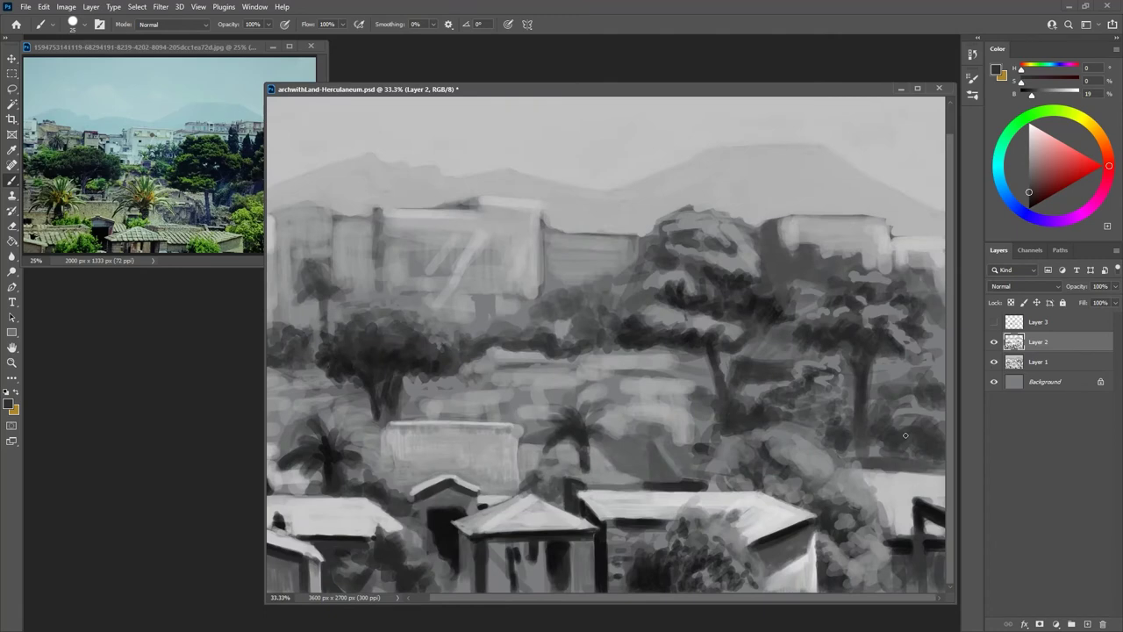
click(995, 324)
key(ctrl+plus)
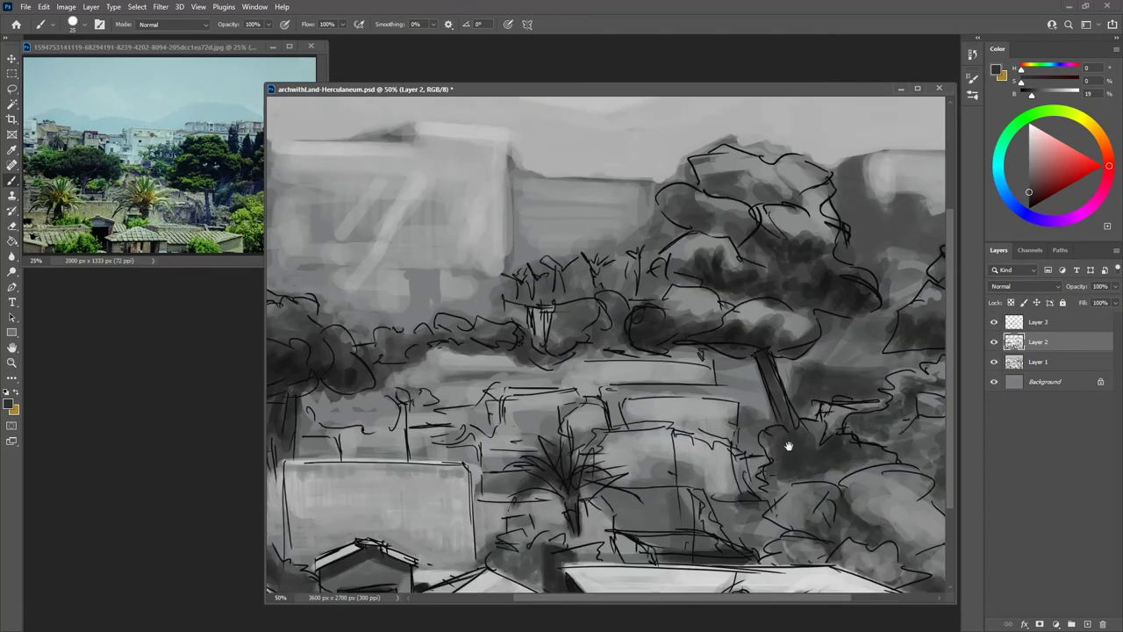
scroll(816, 403, down, 3)
click(995, 322)
click(995, 322)
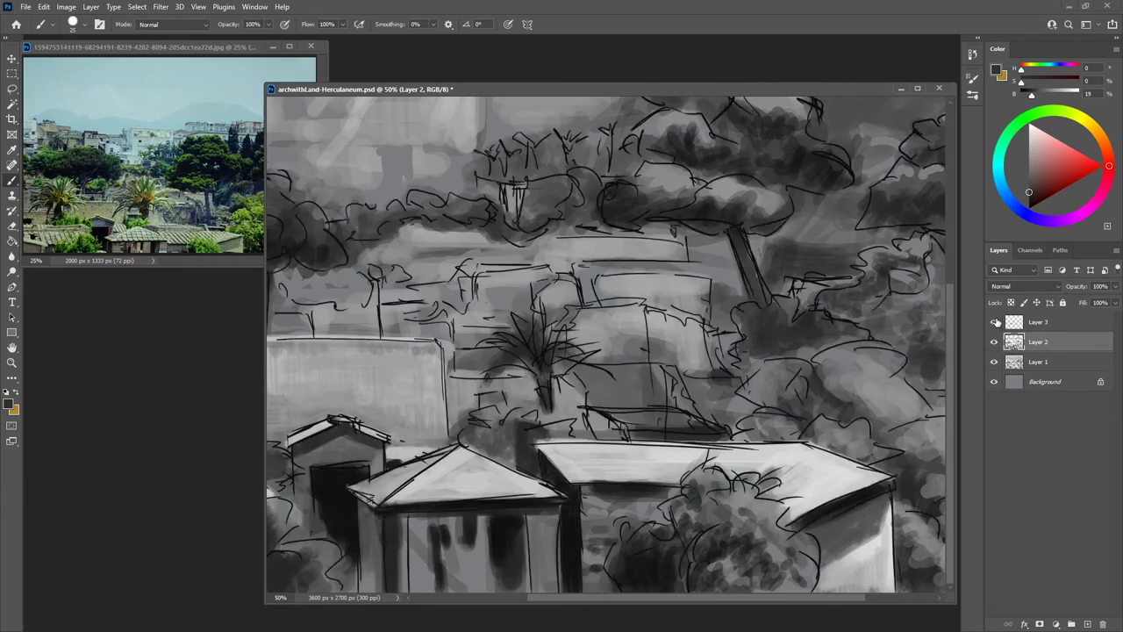
Paint a light-grey slanted edge on the ruined wall behind the long roof and hide Layer 3
alt+click(680, 369)
alt+click(665, 379)
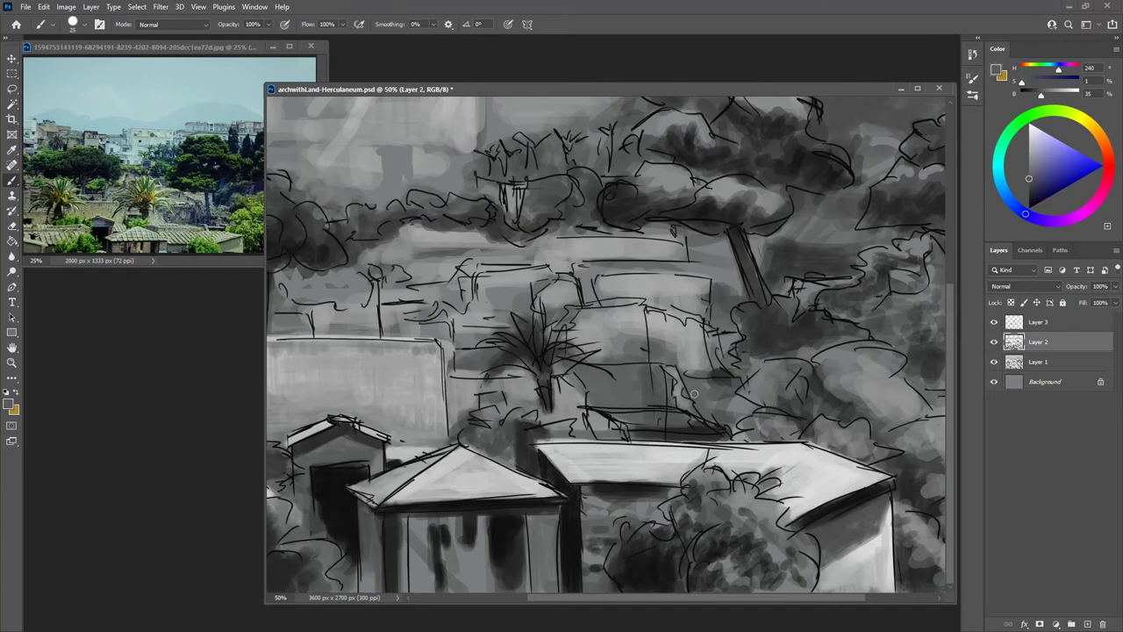
alt+click(693, 420)
click(995, 322)
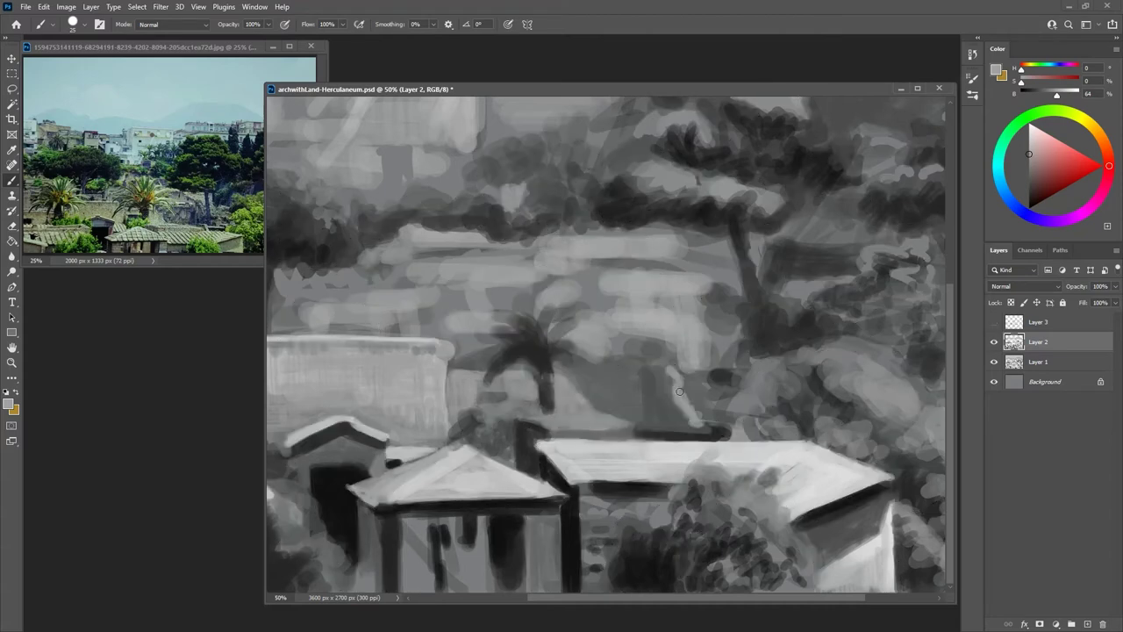
Darken the ruined wall's side and the strip along its base with sampled dark greys
alt+click(528, 447)
mouse_move(654, 368)
mouse_down()
mouse_move(688, 424)
mouse_move(652, 371)
mouse_move(655, 423)
mouse_move(680, 429)
mouse_move(663, 415)
mouse_move(676, 424)
mouse_move(650, 428)
mouse_move(728, 435)
mouse_up()
alt+click(627, 428)
alt+click(720, 434)
mouse_move(671, 408)
mouse_down()
mouse_move(659, 385)
mouse_move(682, 412)
mouse_up()
Shape the ruined wall's peak and its dark inner edge with sampled greys
alt+click(638, 358)
mouse_move(641, 359)
mouse_down()
mouse_move(579, 359)
mouse_move(648, 363)
mouse_up()
alt+click(655, 375)
drag(651, 368, 634, 418)
alt+click(640, 383)
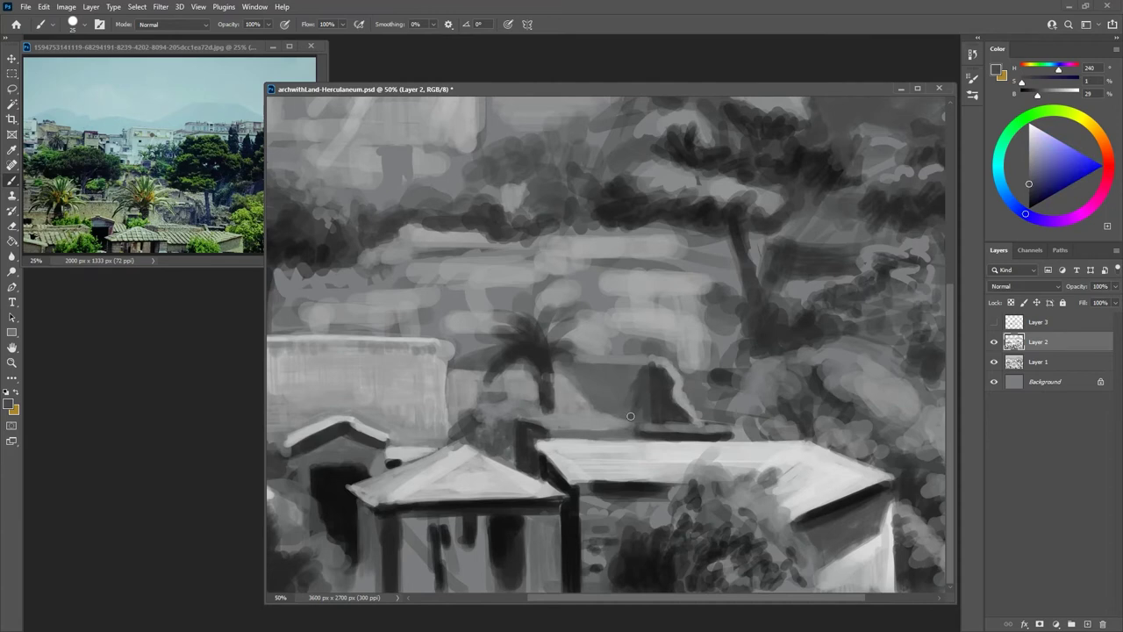
Clean up the top edge of the ruined wall beside the palm with sampled mid and light greys
alt+click(644, 368)
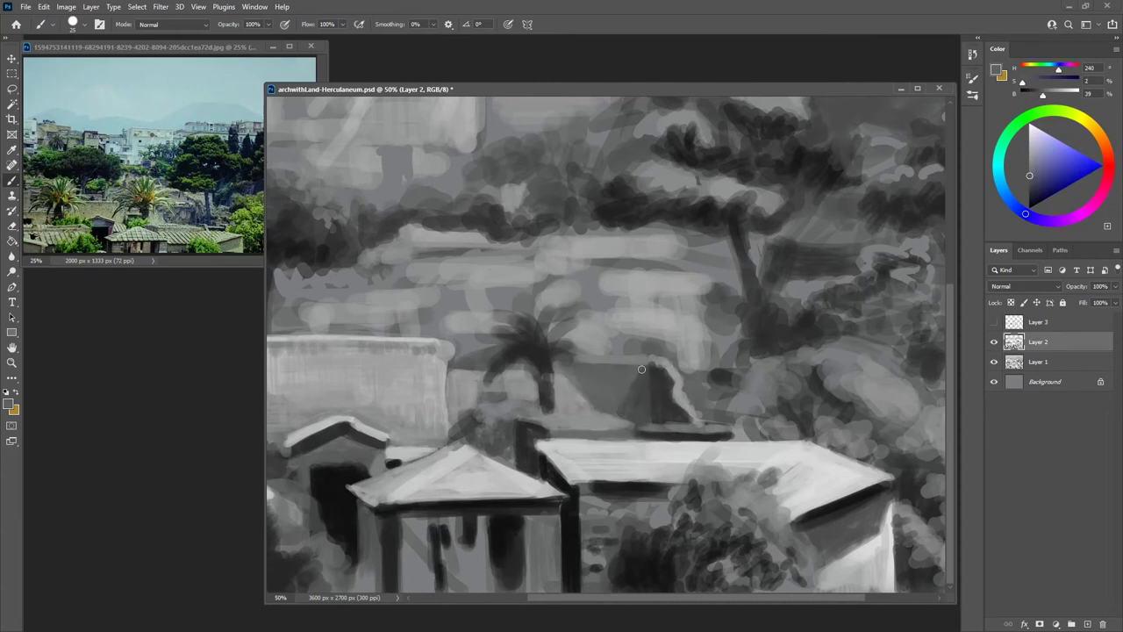
alt+click(646, 372)
alt+click(638, 361)
drag(658, 354, 583, 353)
alt+click(606, 345)
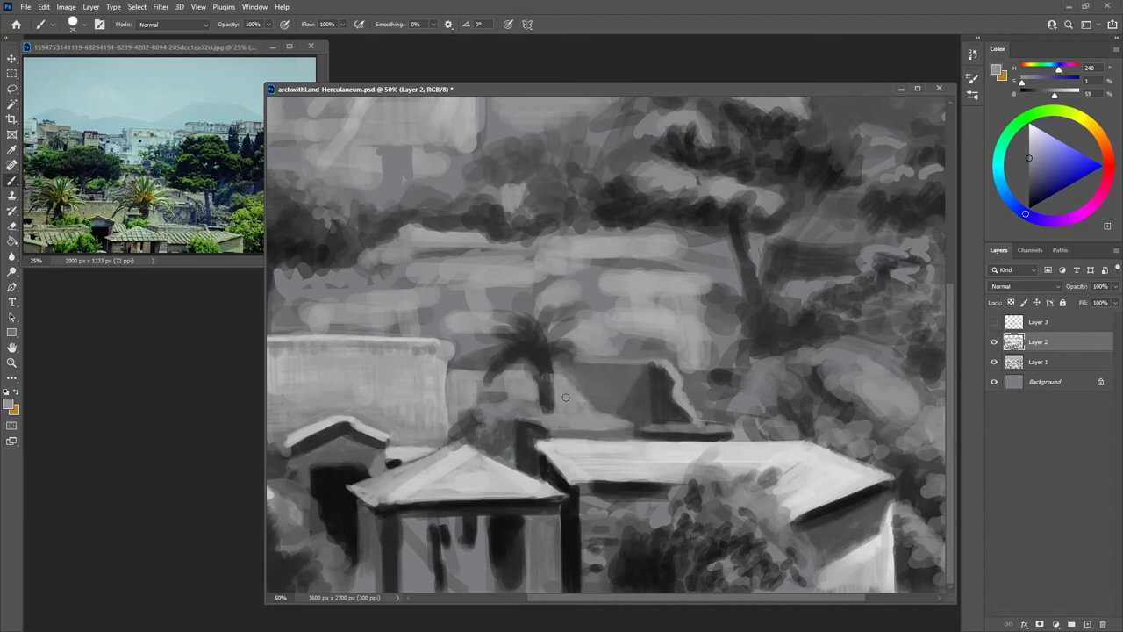
Add small dark and mid-grey foliage dabs at the foot of the large bush behind the long roof
scroll(565, 397, right, 3)
alt+click(650, 427)
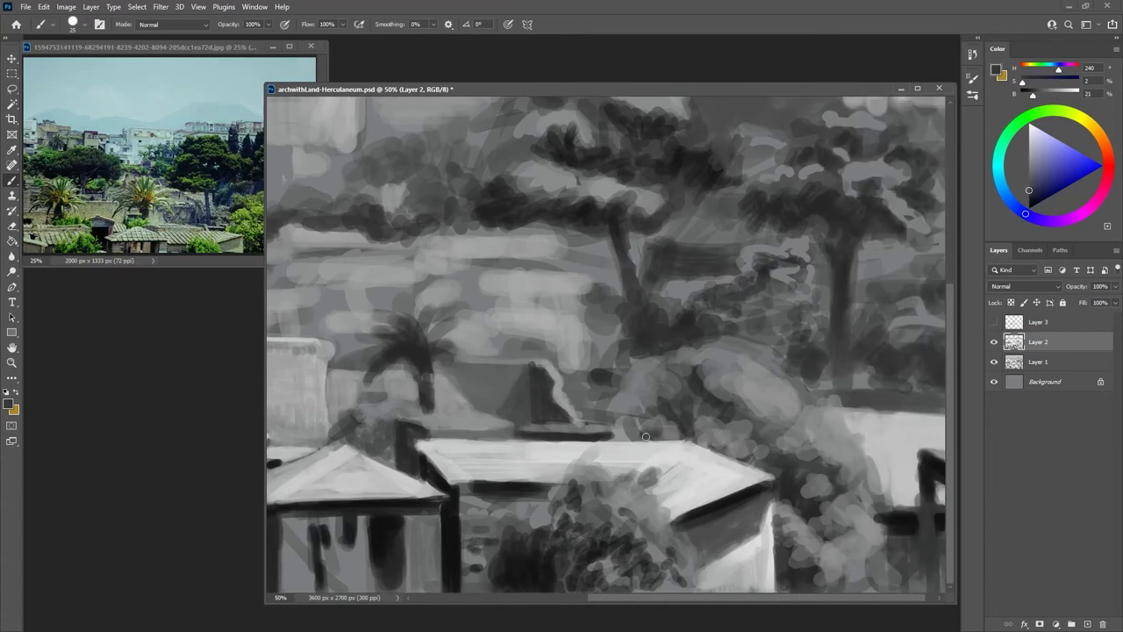
alt+click(662, 428)
alt+click(634, 435)
alt+click(631, 436)
alt+click(624, 416)
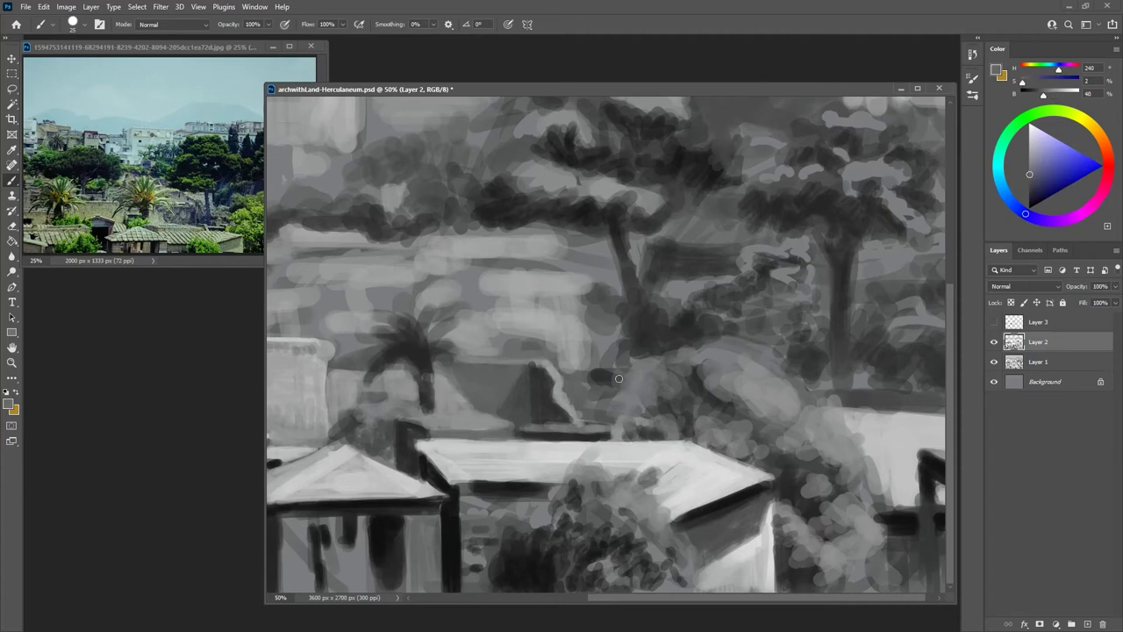
Break up the large bush's near edge beside the ruined wall with sampled light and dark foliage strokes
alt+click(637, 468)
mouse_move(648, 415)
mouse_down()
mouse_move(648, 401)
mouse_move(656, 409)
mouse_up()
drag(636, 404, 666, 407)
mouse_move(664, 388)
mouse_down()
mouse_move(677, 404)
mouse_move(678, 391)
mouse_move(617, 390)
mouse_move(654, 358)
mouse_move(689, 387)
mouse_move(591, 400)
mouse_up()
alt+click(644, 410)
alt+click(691, 370)
alt+click(618, 435)
alt+click(639, 414)
Define the large bush's upper contour below the trees with sampled greys
mouse_move(616, 406)
mouse_down()
mouse_move(593, 408)
mouse_move(611, 412)
mouse_move(685, 378)
mouse_move(684, 391)
mouse_move(649, 367)
mouse_up()
alt+click(616, 391)
alt+click(650, 367)
alt+click(730, 345)
drag(708, 344, 690, 349)
Paint dark shadow clumps through the large bush and down its slope behind the long roof
alt+click(701, 371)
drag(671, 388, 652, 418)
alt+click(669, 420)
drag(653, 411, 691, 411)
drag(652, 580, 631, 575)
mouse_move(687, 377)
mouse_down()
mouse_move(725, 403)
mouse_move(712, 420)
mouse_move(695, 409)
mouse_move(747, 440)
mouse_move(699, 447)
mouse_move(725, 460)
mouse_move(732, 436)
mouse_move(739, 456)
mouse_move(770, 465)
mouse_move(765, 450)
mouse_move(782, 501)
mouse_up()
alt+click(650, 405)
alt+click(677, 405)
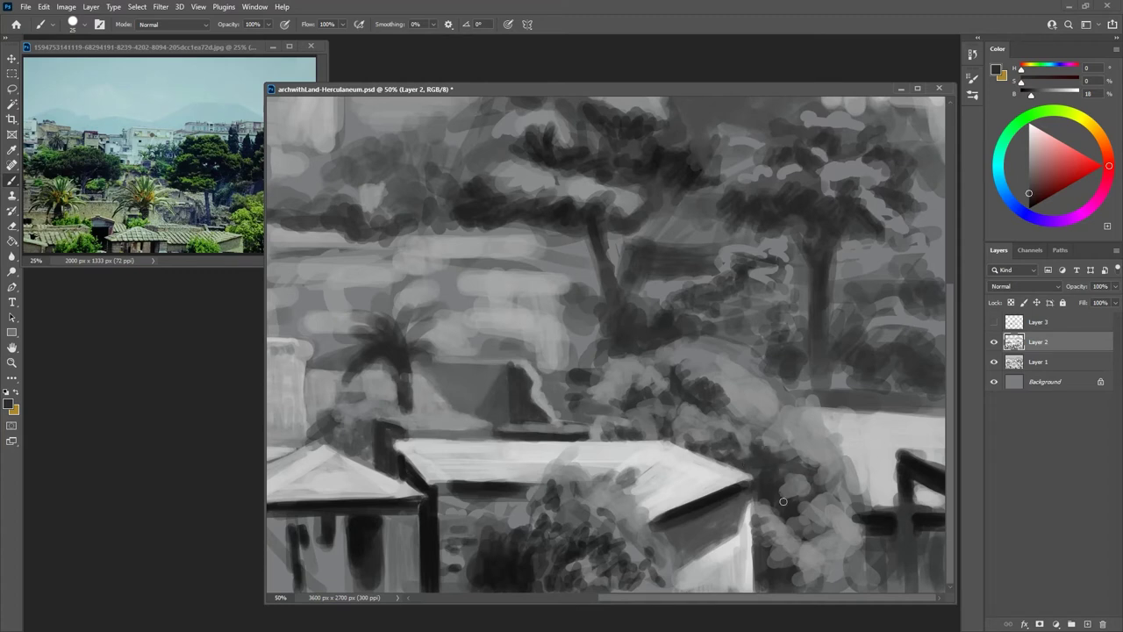
Add sampled light-grey foliage to the large bush's crown and move the reference photo window aside
alt+click(822, 442)
drag(723, 395, 685, 355)
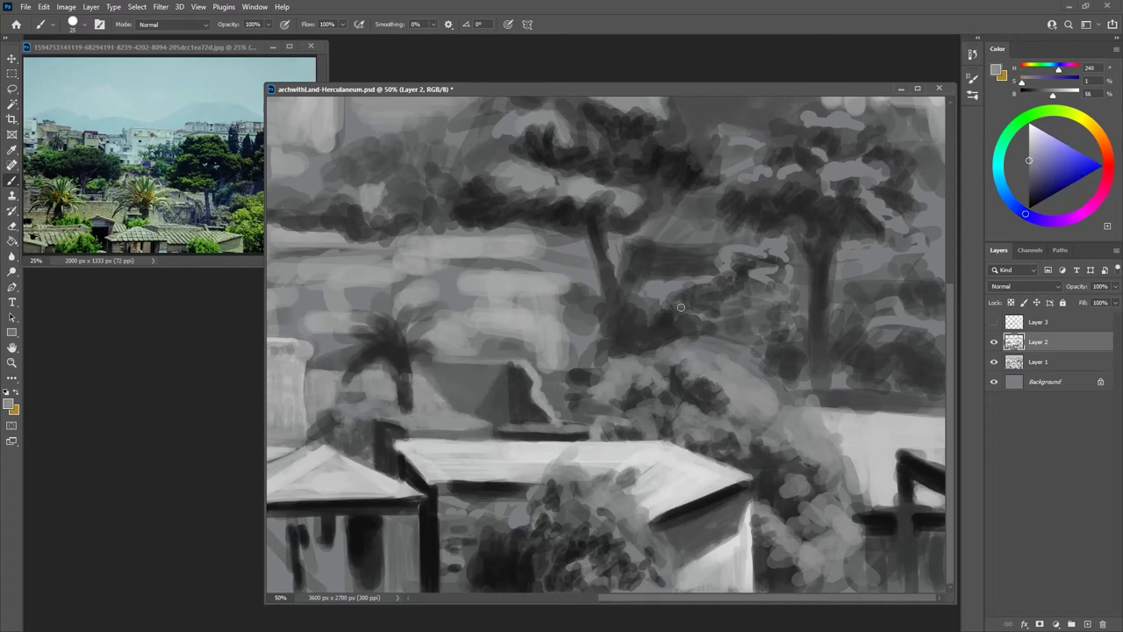
drag(220, 48, 171, 60)
alt+click(724, 390)
click(722, 392)
mouse_move(718, 394)
mouse_down()
mouse_move(734, 409)
mouse_move(704, 375)
mouse_up()
Separate the large bush's crown from the trees behind it with sampled dark greys and lighter leaf clumps along its contour
alt+click(717, 393)
mouse_move(730, 413)
mouse_down()
mouse_move(750, 415)
mouse_move(773, 374)
mouse_move(752, 363)
mouse_up()
alt+click(773, 396)
alt+click(778, 363)
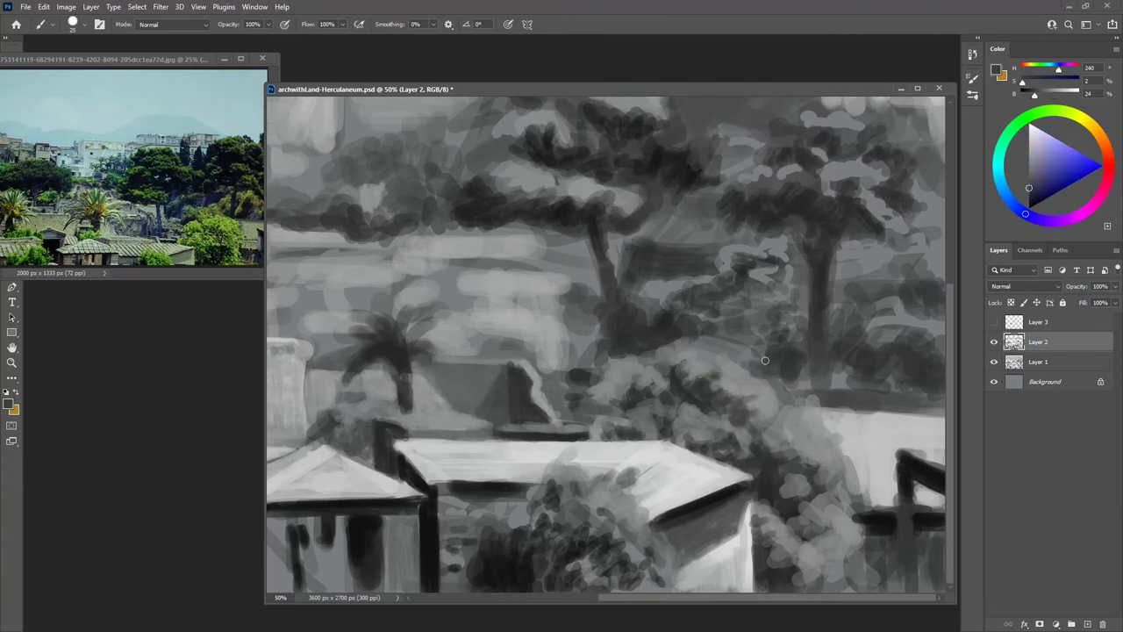
alt+click(748, 364)
alt+click(704, 348)
mouse_move(695, 337)
mouse_down()
mouse_move(743, 370)
mouse_move(748, 351)
mouse_move(754, 374)
mouse_up()
alt+click(779, 394)
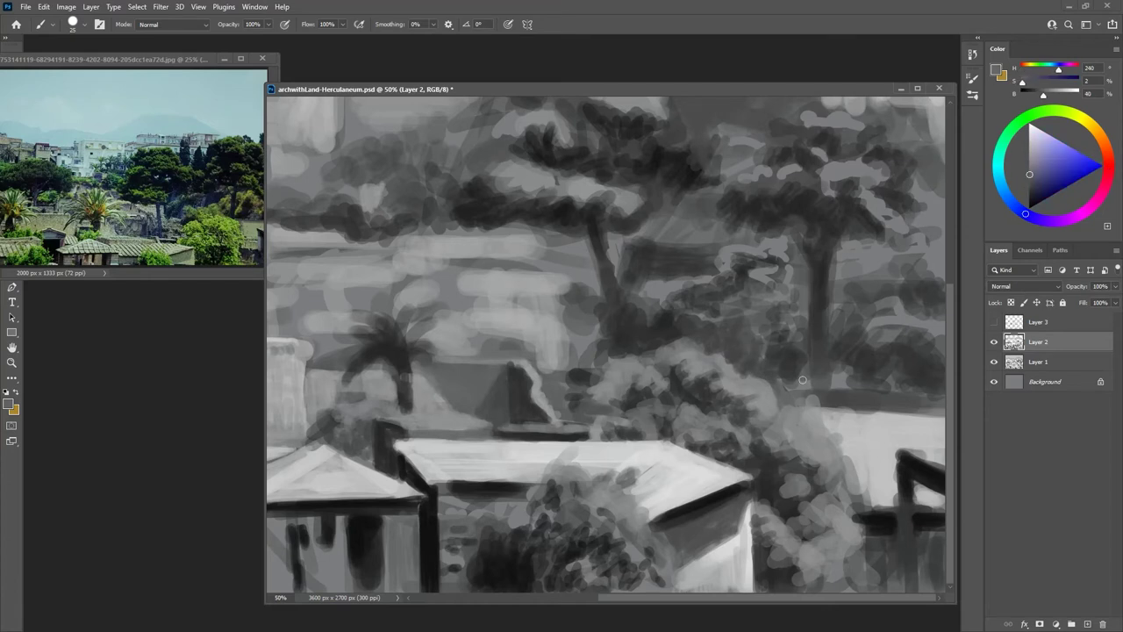
Paint a dark-grey shaded wall between the large bush and the bright building at the far right
alt+click(838, 398)
mouse_move(836, 413)
mouse_down()
mouse_move(835, 454)
mouse_move(814, 447)
mouse_up()
drag(804, 407, 805, 444)
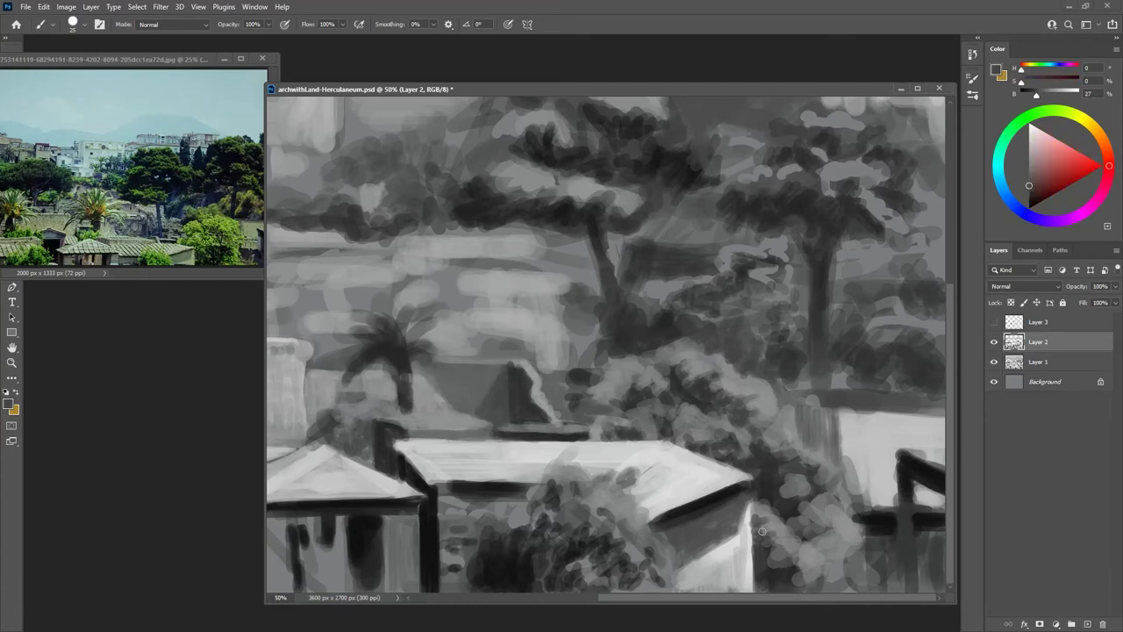
mouse_move(832, 407)
mouse_down()
mouse_move(838, 457)
mouse_move(823, 450)
mouse_up()
mouse_move(813, 395)
mouse_down()
mouse_move(838, 478)
mouse_move(825, 469)
mouse_up()
Refine the bush's edge against the bright building and sharpen that wall's lower boundary with sampled greys
alt+click(783, 439)
right_click(838, 490)
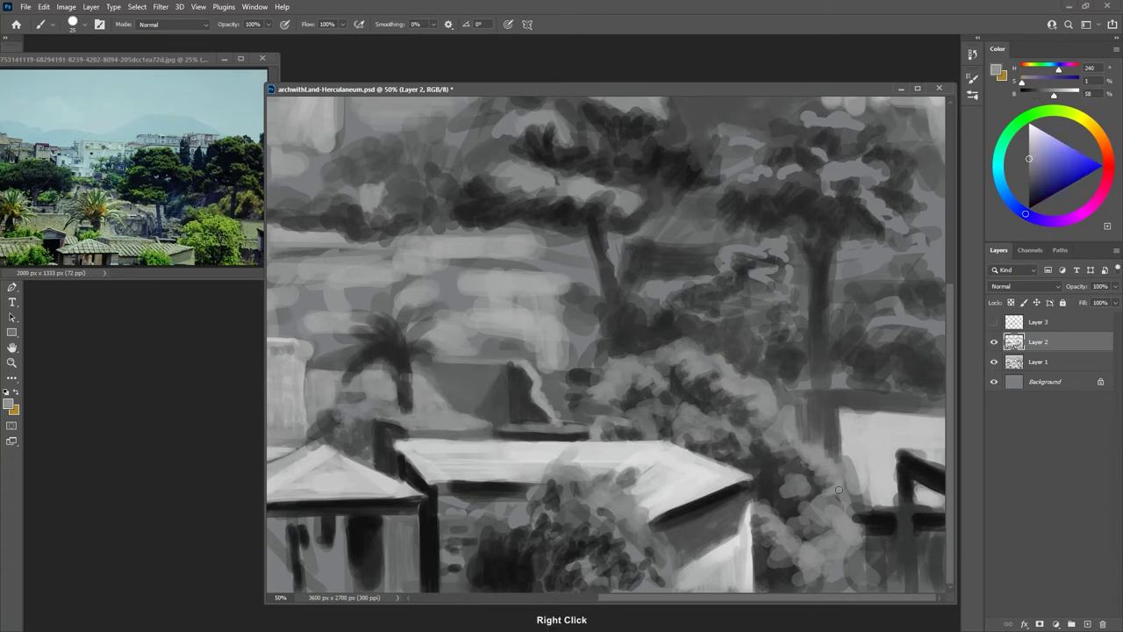
alt+click(840, 488)
drag(857, 496, 887, 504)
mouse_move(859, 502)
mouse_down()
mouse_move(844, 474)
mouse_move(830, 518)
mouse_move(859, 523)
mouse_up()
Deepen the shadows in the lower part of the large bush beside the end wall with sampled dark greys
alt+click(831, 459)
alt+click(791, 499)
mouse_move(808, 473)
mouse_down()
mouse_move(837, 445)
mouse_move(800, 530)
mouse_move(759, 551)
mouse_move(767, 576)
mouse_move(770, 556)
mouse_move(790, 585)
mouse_up()
alt+click(775, 551)
alt+click(880, 526)
mouse_move(857, 564)
mouse_down()
mouse_move(875, 540)
mouse_move(894, 558)
mouse_move(834, 578)
mouse_move(873, 566)
mouse_move(890, 583)
mouse_move(864, 587)
mouse_move(857, 553)
mouse_move(869, 533)
mouse_move(832, 550)
mouse_up()
Break up the lower bush's light foliage with sampled grey strokes near the dark fence
alt+click(800, 530)
drag(823, 589, 844, 562)
alt+click(819, 524)
drag(807, 497, 823, 515)
drag(820, 476, 831, 479)
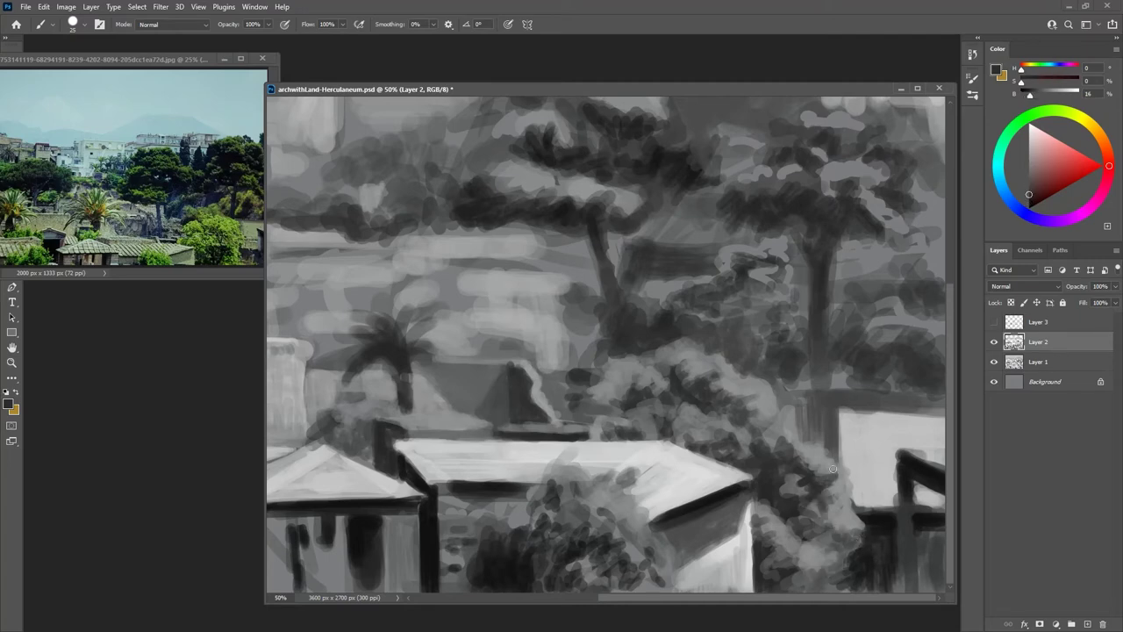
Add sampled light-grey leaf highlights to the large bush and the foreground bushes
alt+click(628, 358)
key(ctrl+minus)
key(ctrl+minus)
key(ctrl+minus)
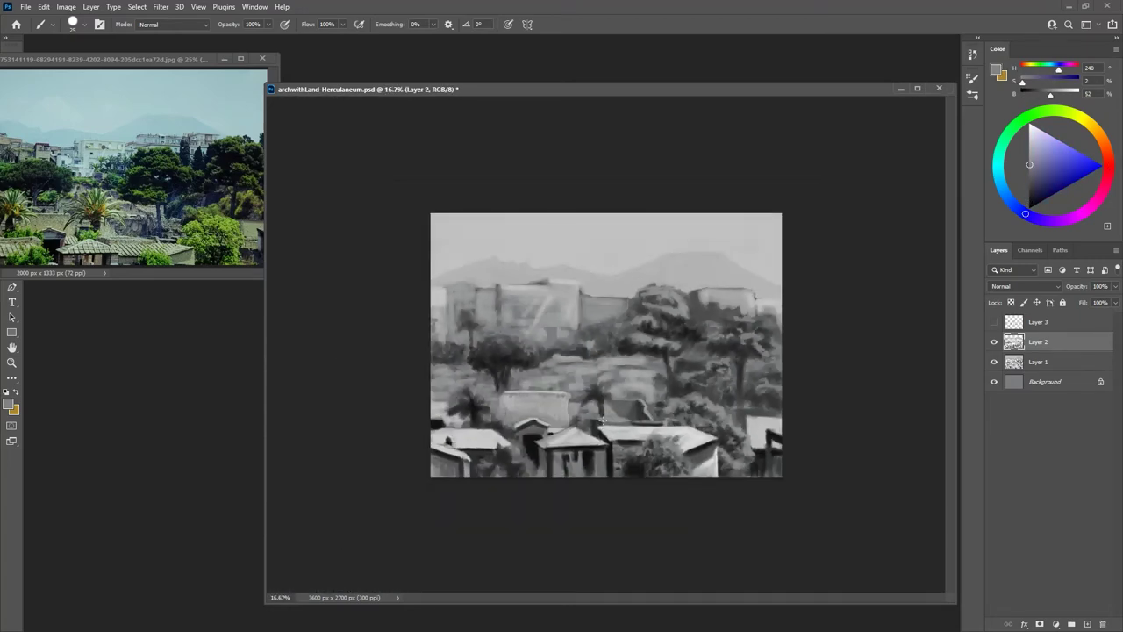
alt+click(710, 407)
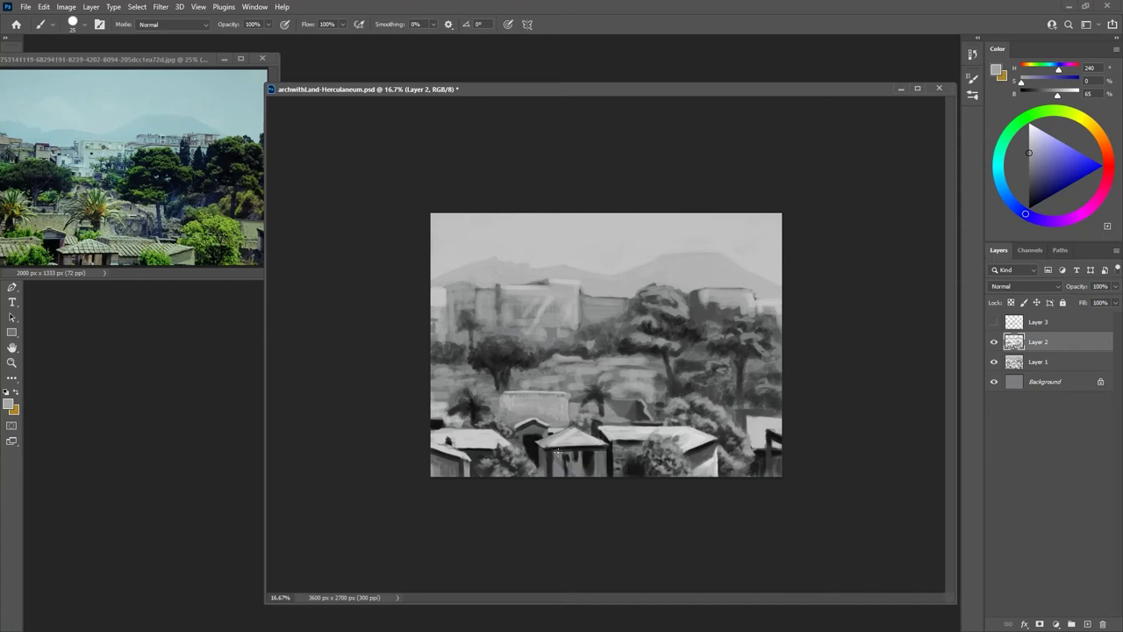
Define the central pavilion's openings and posts with sampled light grey and near-black vertical strokes
key(ctrl+plus)
alt+click(587, 566)
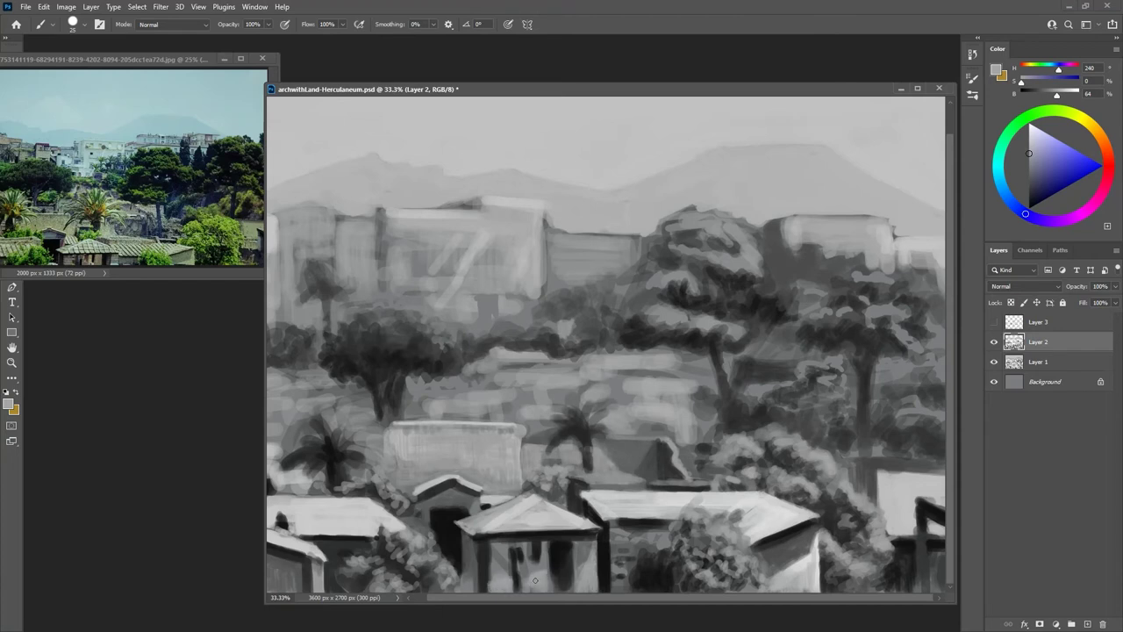
alt+click(566, 575)
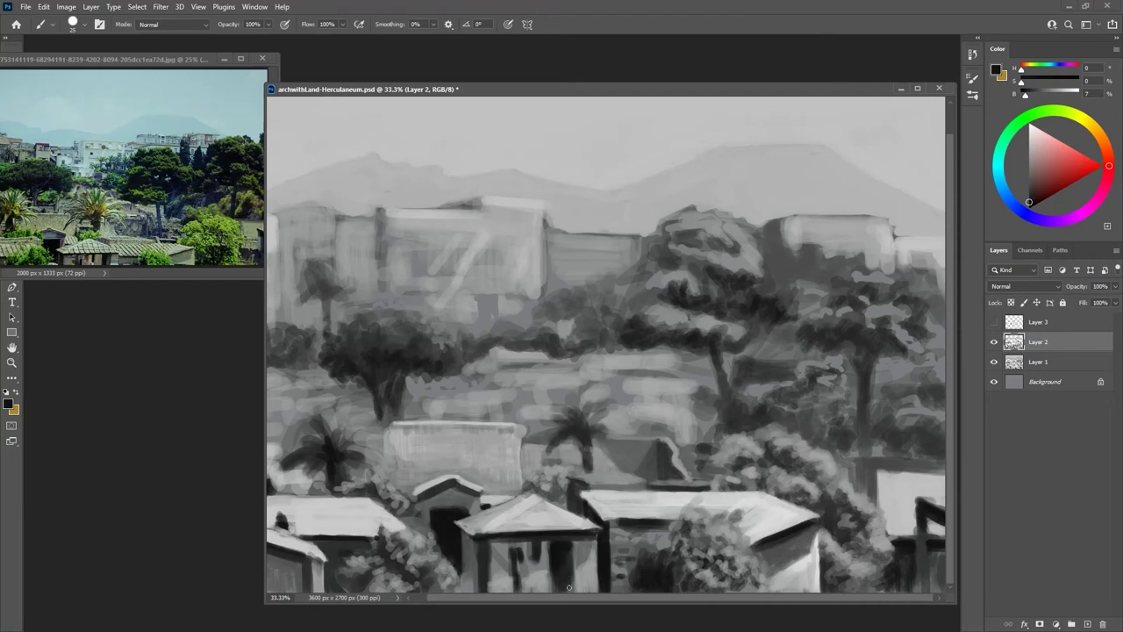
drag(561, 583, 555, 587)
alt+click(538, 572)
alt+click(536, 560)
drag(537, 556, 537, 591)
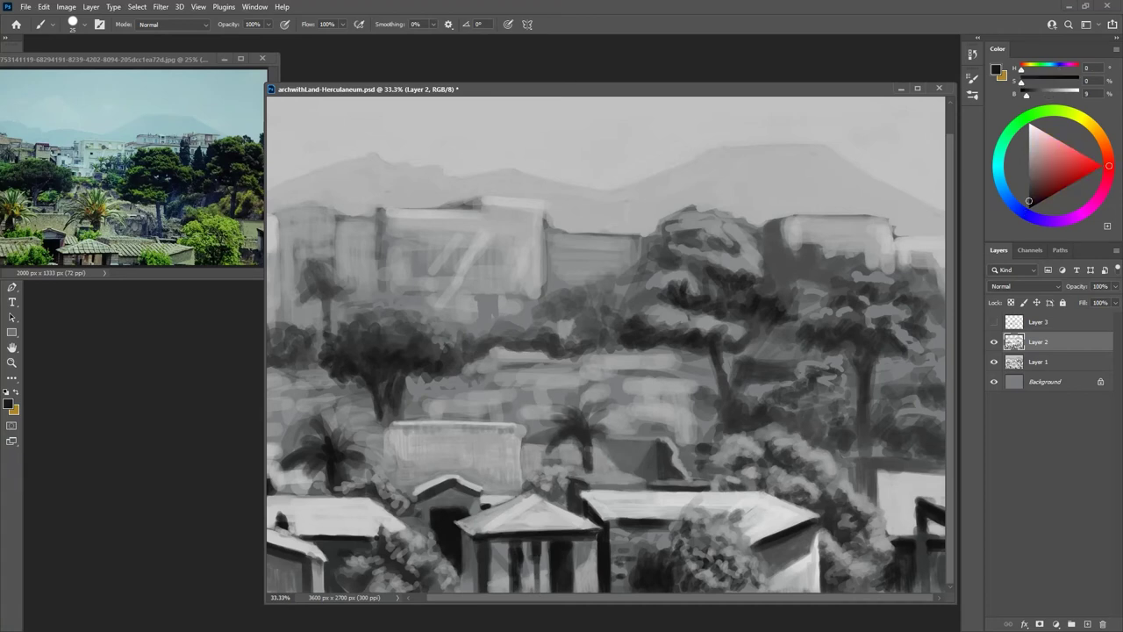
Refine the arched ruin behind the central palm with sampled mid-grey strokes
alt+click(699, 443)
alt+click(643, 410)
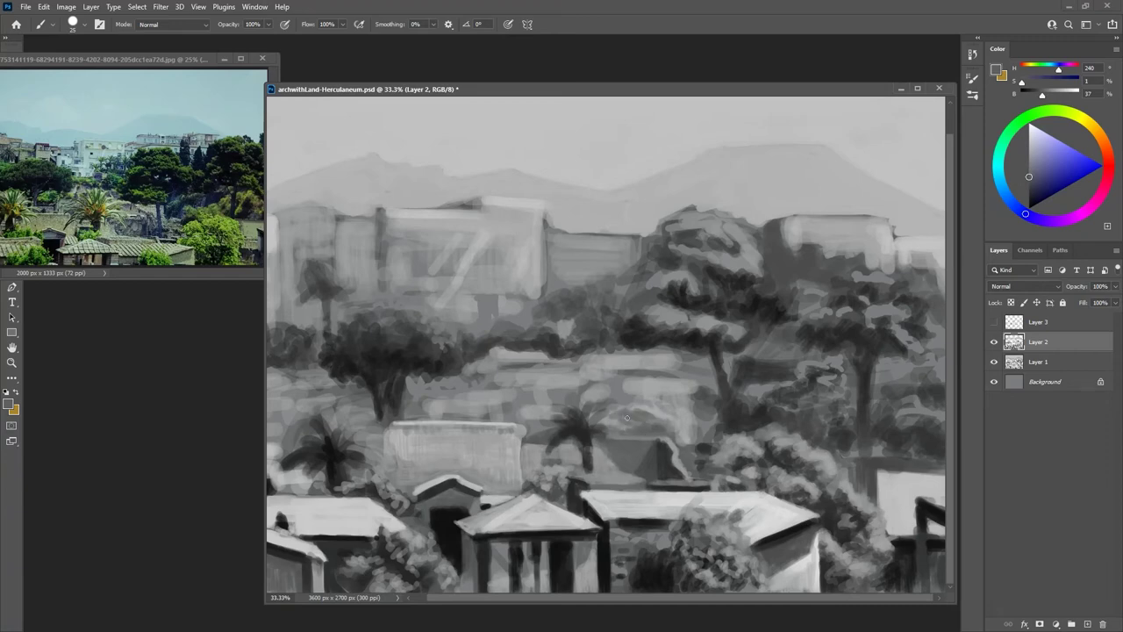
alt+click(614, 426)
alt+click(612, 427)
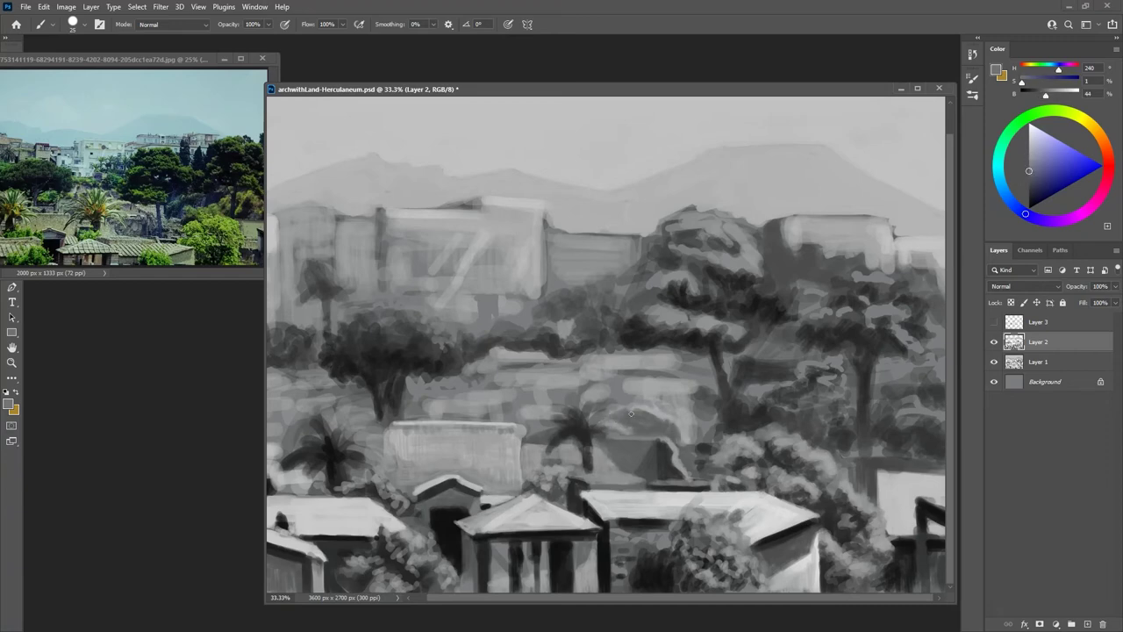
Export the painting as a high-quality JPEG named "archwithLand-Herculaneum wip.jpg" in the Class Demos folder
key(ctrl+shift+alt+s)
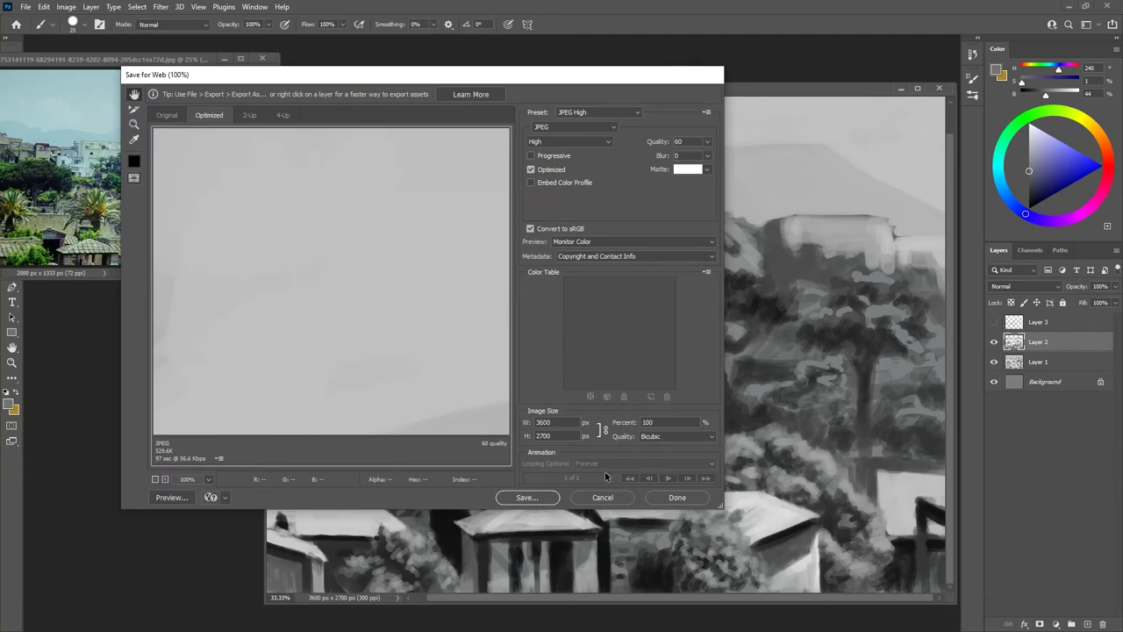
key(Return)
double_click(278, 162)
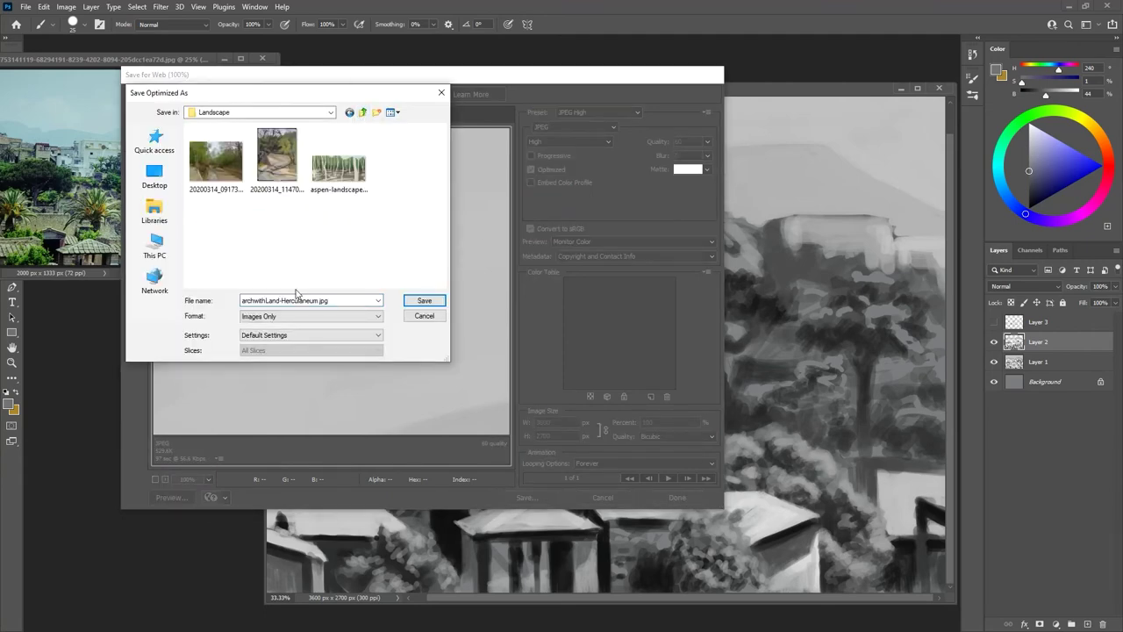
click(362, 112)
click(314, 300)
text(wip)
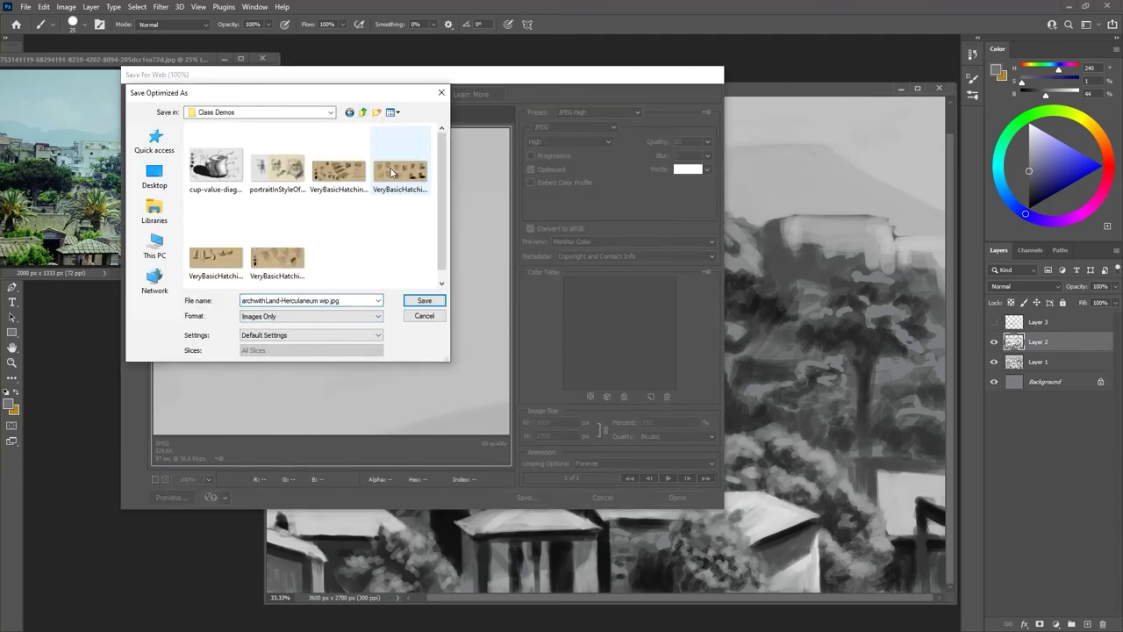
key(Return)
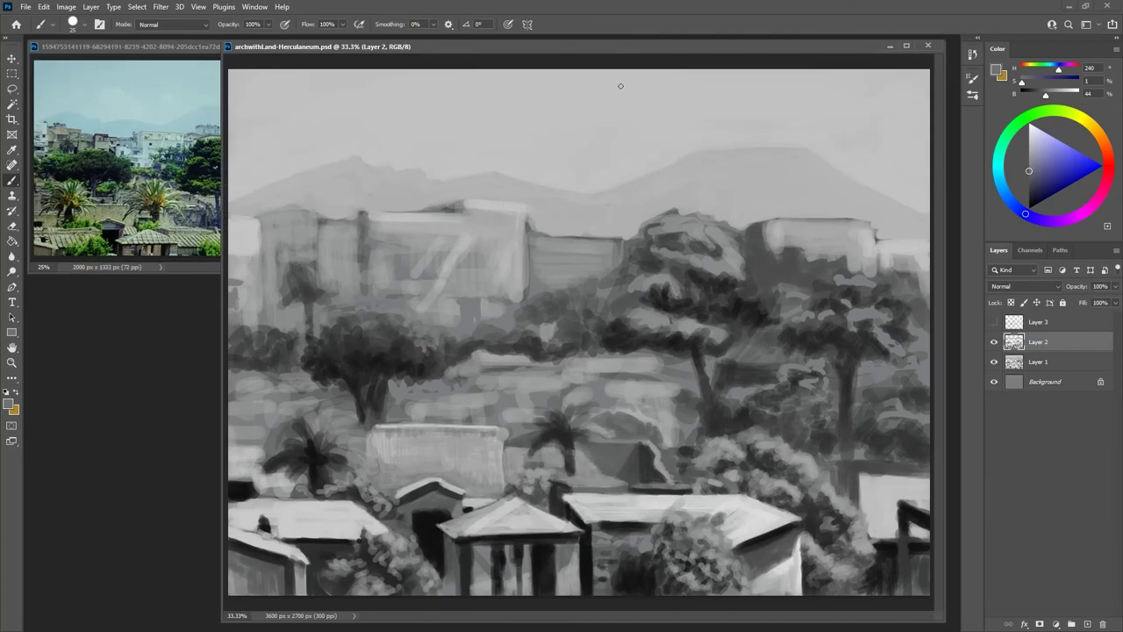
click(972, 95)
drag(954, 169, 955, 264)
click(972, 95)
Simplify the central pavilion's front into two dark openings between grey wall sections, using sampled greys
alt+click(486, 586)
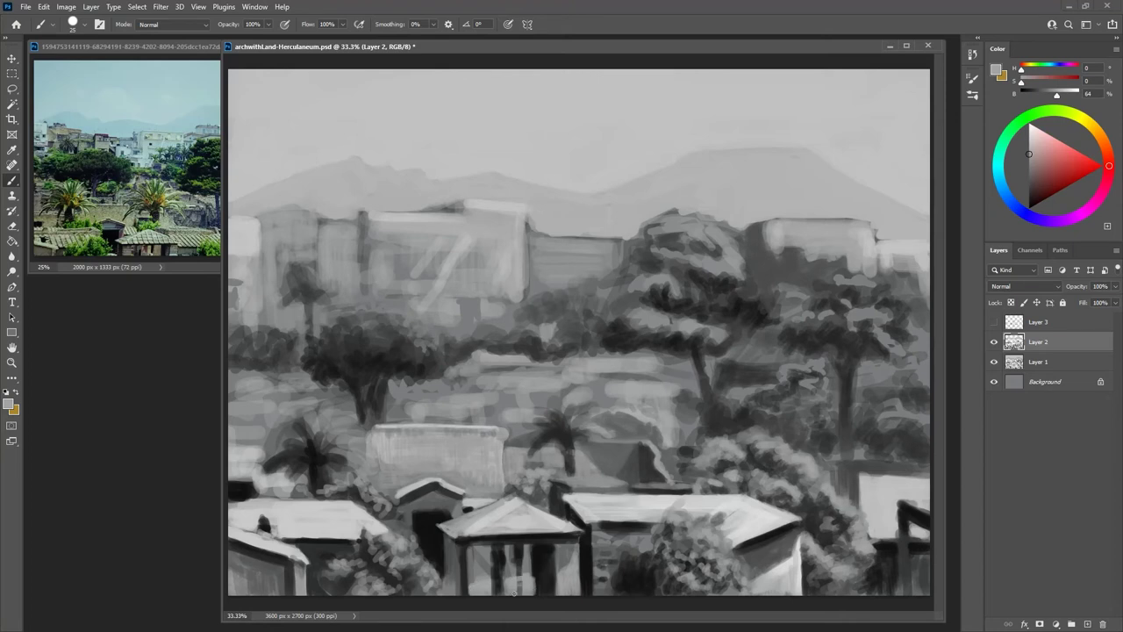
alt+click(569, 555)
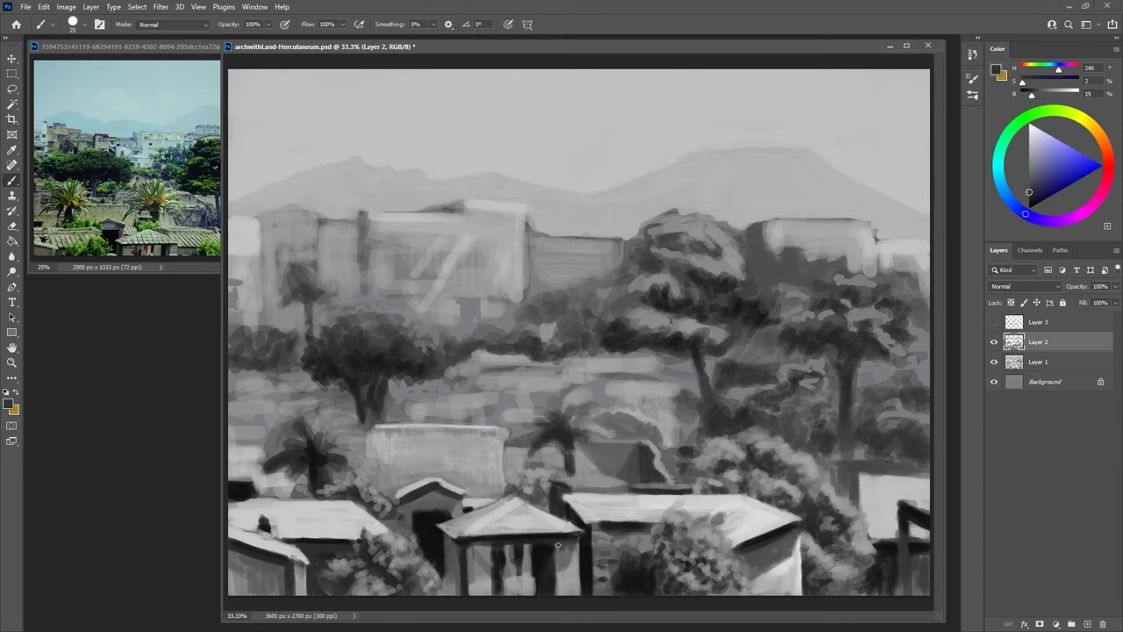
alt+click(550, 583)
mouse_move(506, 562)
mouse_down()
mouse_move(508, 594)
mouse_move(517, 568)
mouse_up()
alt+click(513, 555)
alt+click(481, 545)
alt+click(488, 541)
alt+click(489, 540)
drag(526, 544, 526, 562)
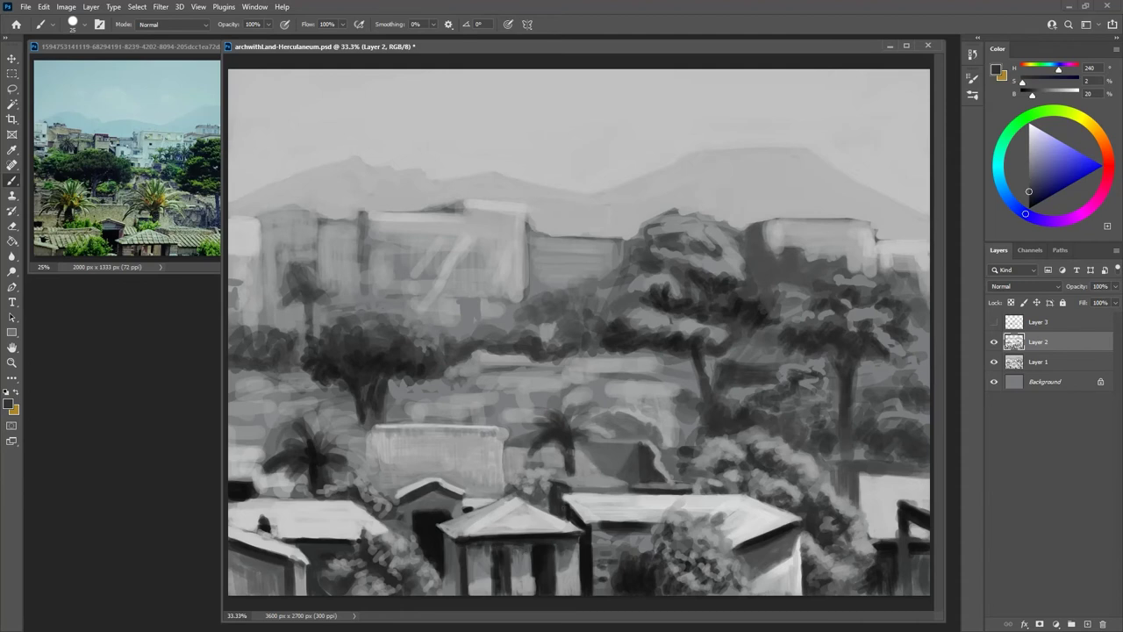
Touch up the pavilion's corner post, wall and roof with sampled dark and light greys
alt+click(503, 551)
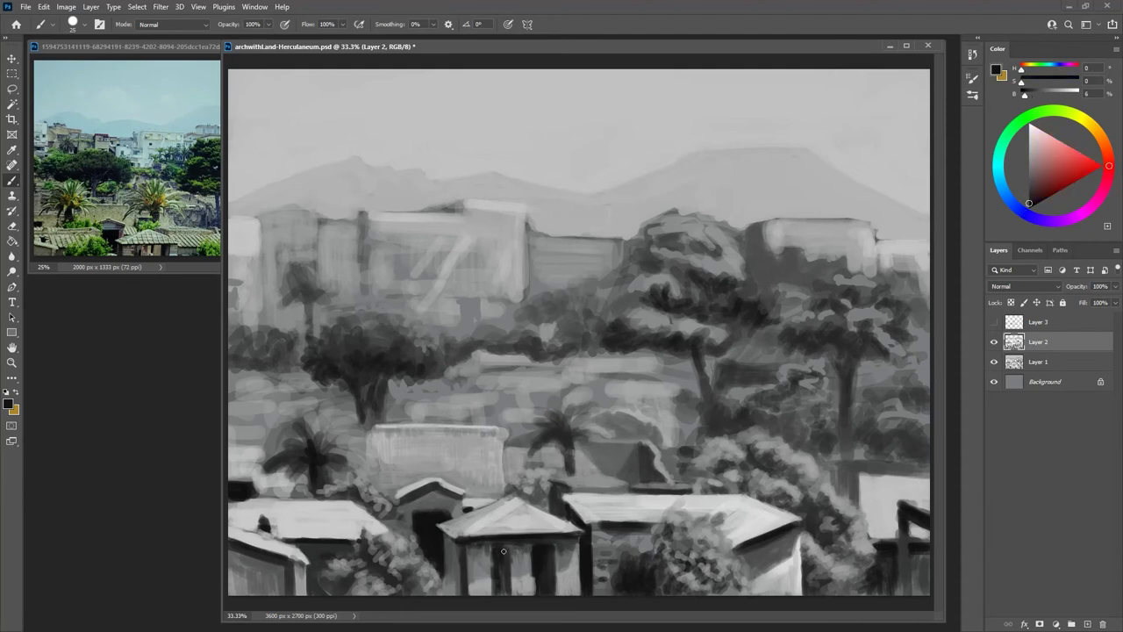
alt+click(483, 564)
mouse_move(454, 576)
mouse_down()
mouse_move(452, 543)
mouse_move(457, 561)
mouse_up()
alt+click(469, 557)
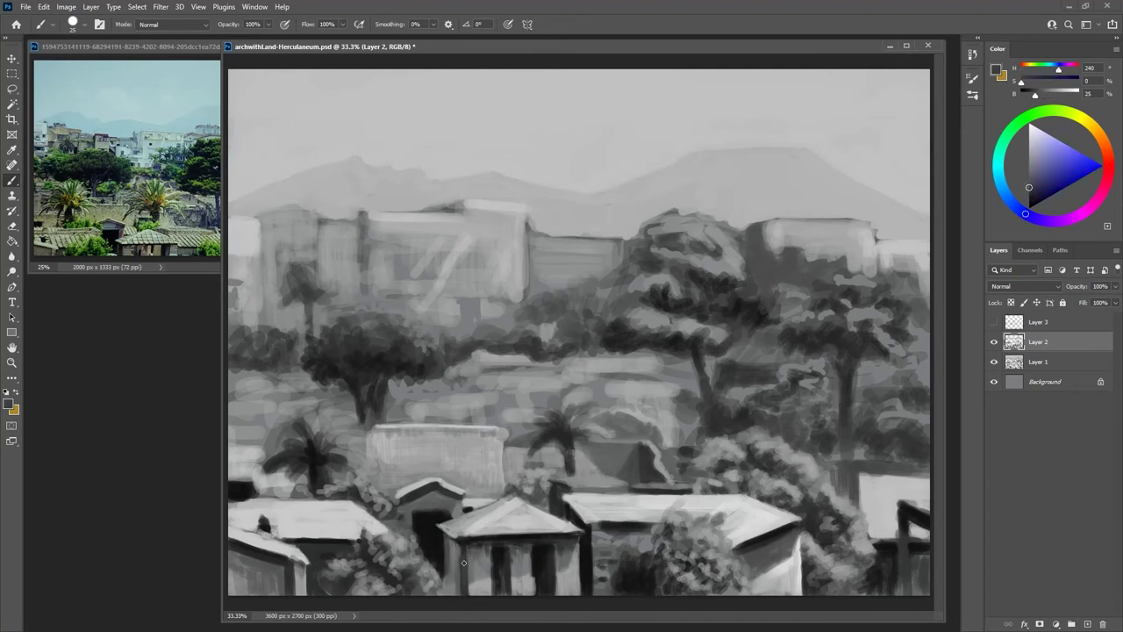
alt+click(527, 509)
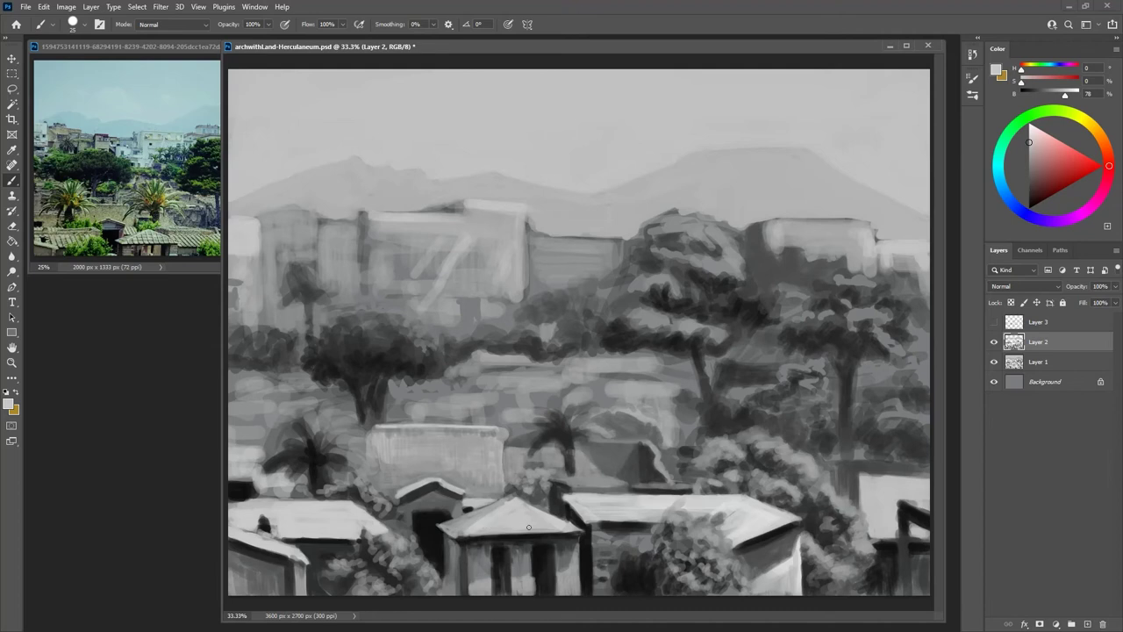
Break up the shrub behind the pavilion's roof peak with sampled dark and mid-grey foliage strokes
alt+click(568, 467)
drag(539, 503, 530, 483)
alt+click(544, 496)
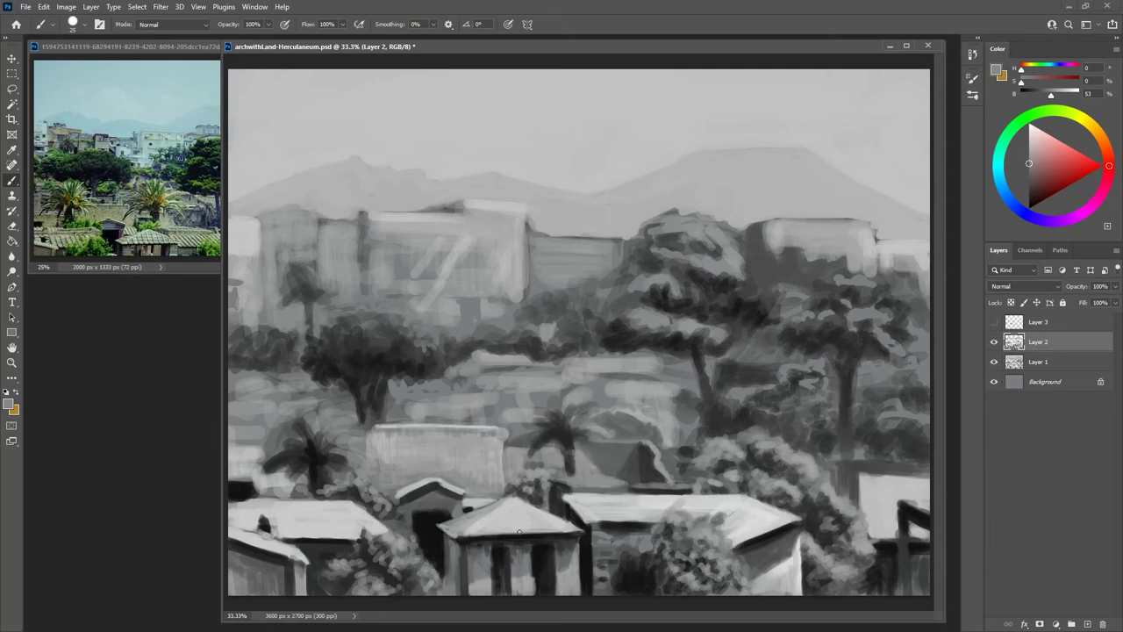
Lighten the ground around the foreground palm's trunk with sampled light grey and darken the shrub beside it
alt+click(279, 449)
mouse_move(256, 476)
mouse_down()
mouse_move(259, 495)
mouse_move(302, 497)
mouse_move(330, 479)
mouse_move(325, 494)
mouse_move(280, 495)
mouse_up()
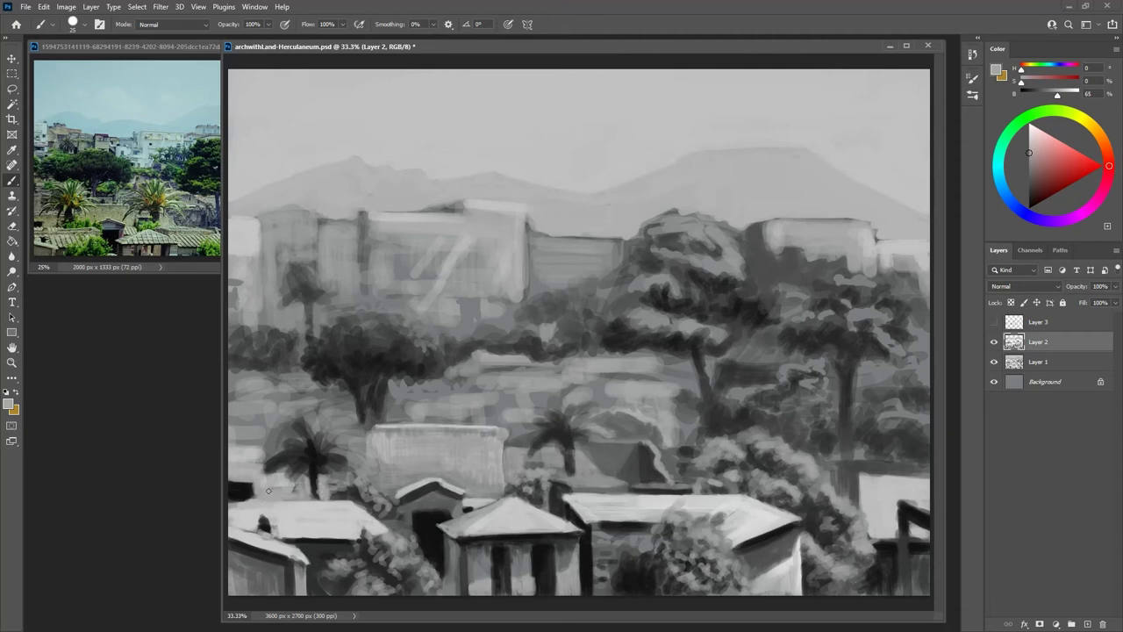
mouse_move(304, 475)
mouse_down()
mouse_move(297, 493)
mouse_move(352, 488)
mouse_move(336, 493)
mouse_up()
alt+click(356, 483)
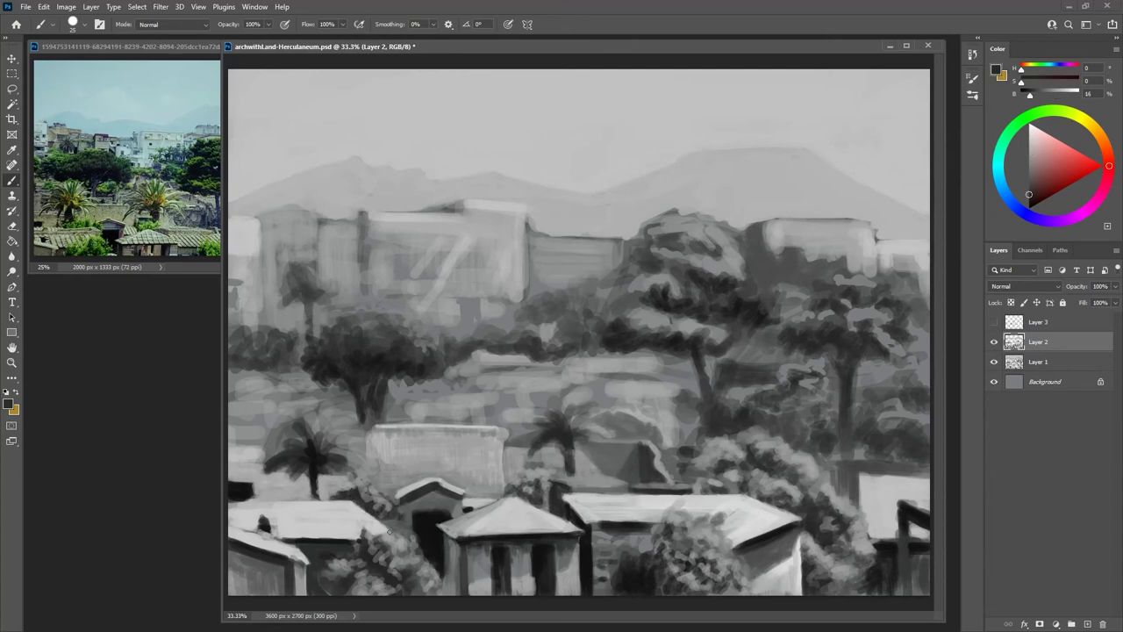
Paint light horizontal bands and mid-grey touches on the low walls behind the foreground palm
alt+click(324, 531)
drag(230, 472, 348, 475)
alt+click(272, 526)
alt+click(277, 492)
mouse_move(230, 465)
mouse_down()
mouse_move(347, 472)
mouse_move(281, 465)
mouse_up()
alt+click(336, 477)
alt+click(251, 471)
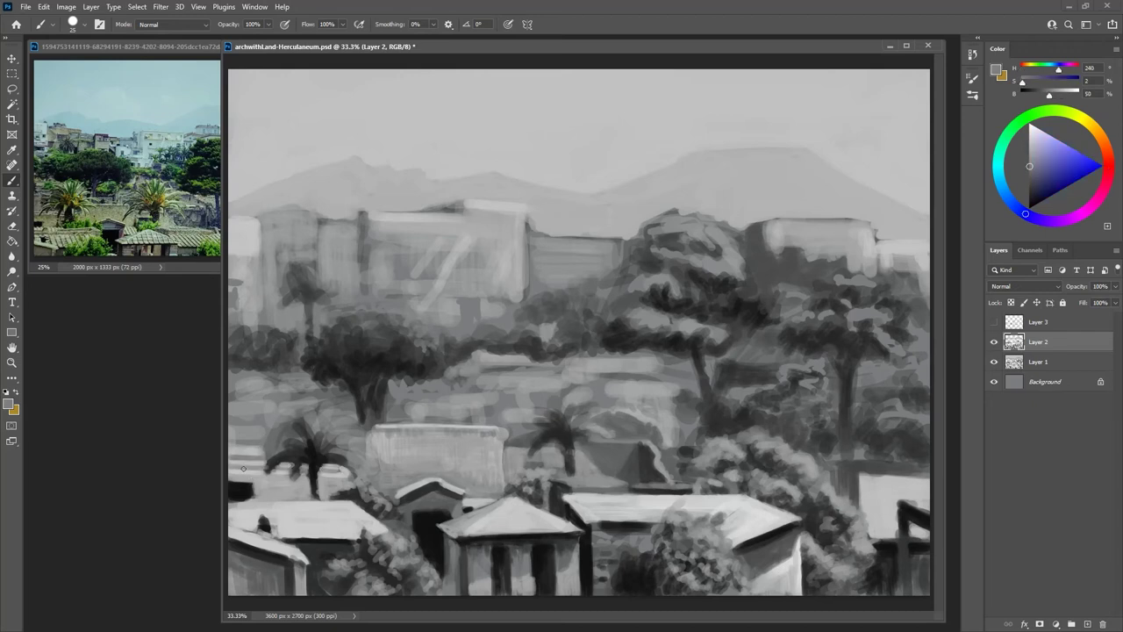
mouse_move(249, 460)
mouse_down()
mouse_move(251, 446)
mouse_move(232, 450)
mouse_move(252, 433)
mouse_move(233, 427)
mouse_move(232, 436)
mouse_up()
alt+click(255, 451)
alt+click(245, 440)
Paint near-black shadow beside the round foreground bush and even out the adjoining building wall with mid grey
alt+click(647, 580)
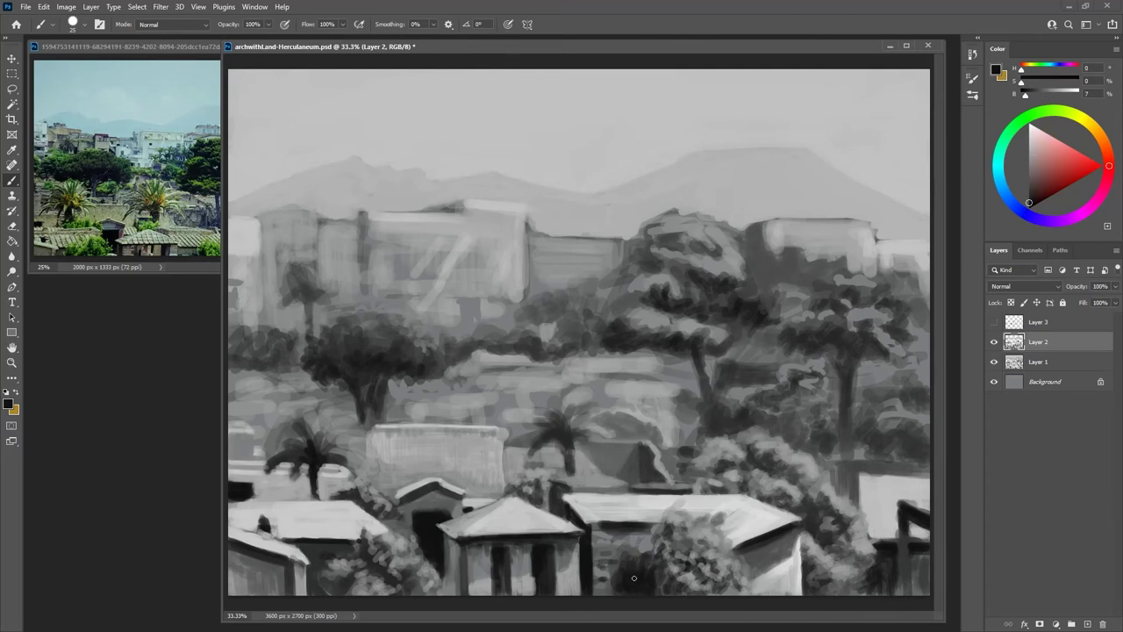
drag(640, 557, 647, 557)
alt+click(633, 546)
drag(636, 552, 597, 558)
drag(603, 533, 616, 533)
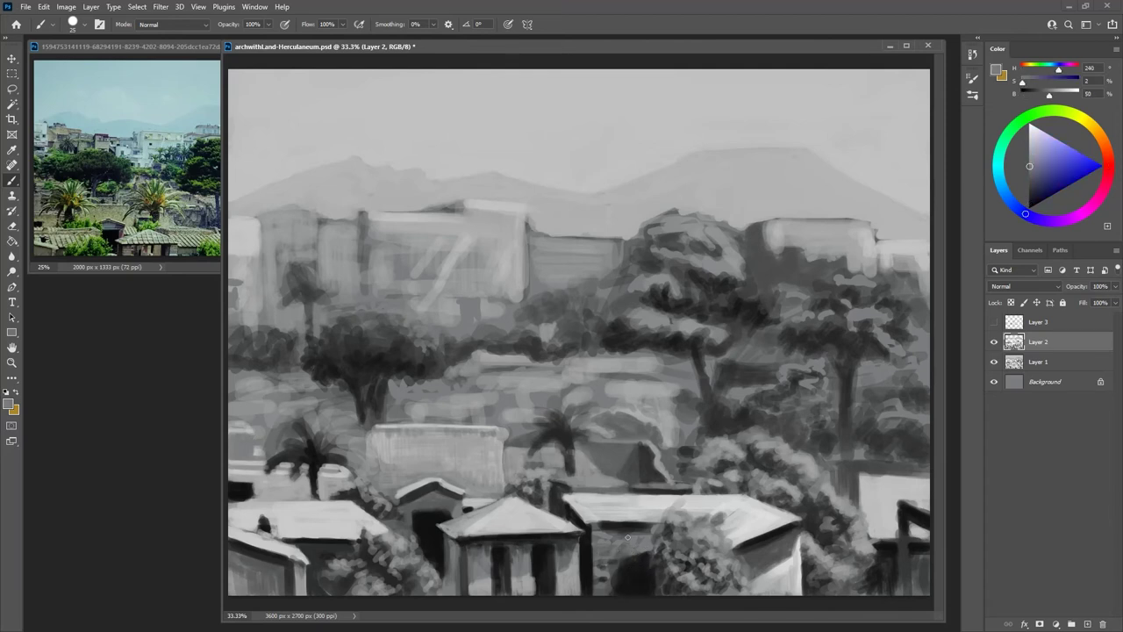
Extend the round foreground bush toward the pavilion with near-black leaf strokes against the building wall
alt+click(433, 521)
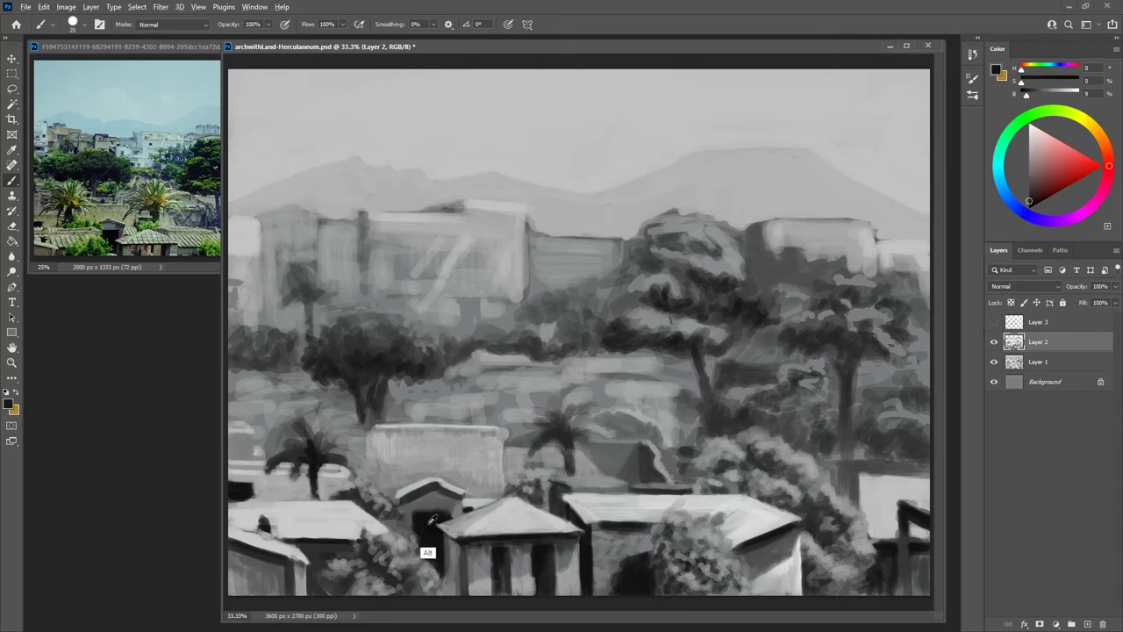
alt+click(610, 590)
drag(607, 594, 614, 573)
drag(613, 573, 639, 553)
drag(617, 592, 624, 578)
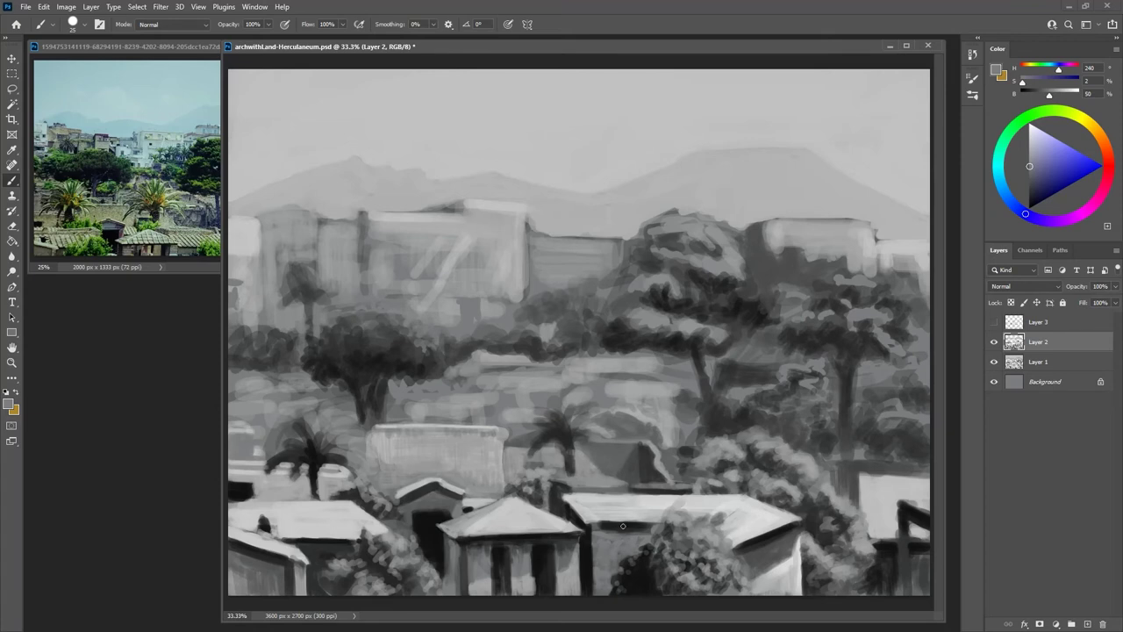
Clean up the shadow under the building's eave and the bush's dark edge with sampled greys
alt+click(614, 537)
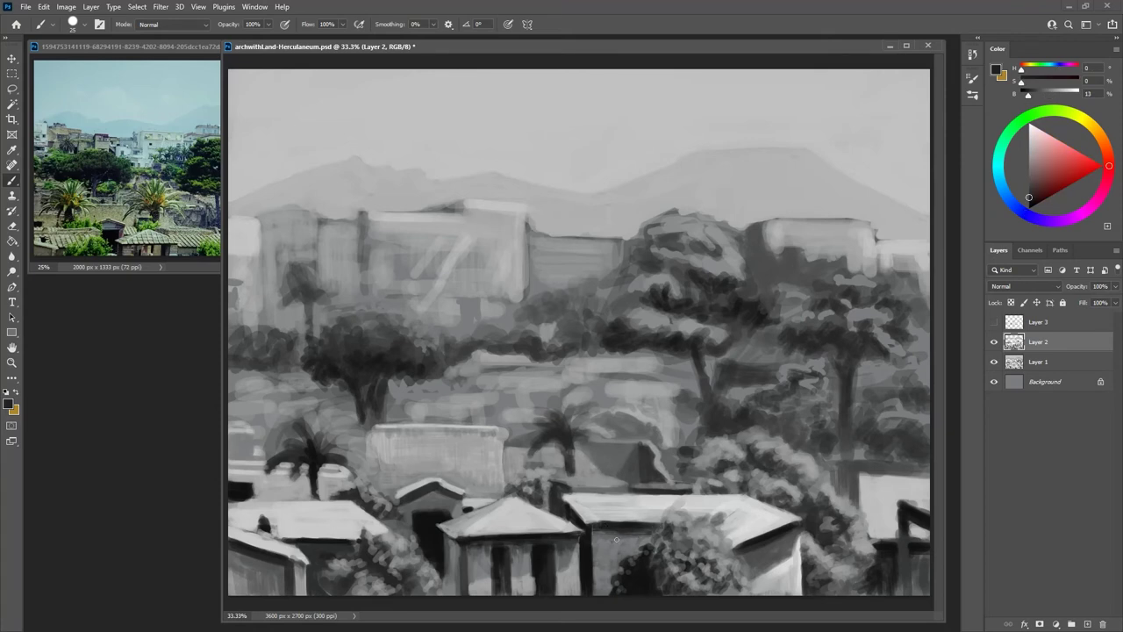
alt+click(649, 530)
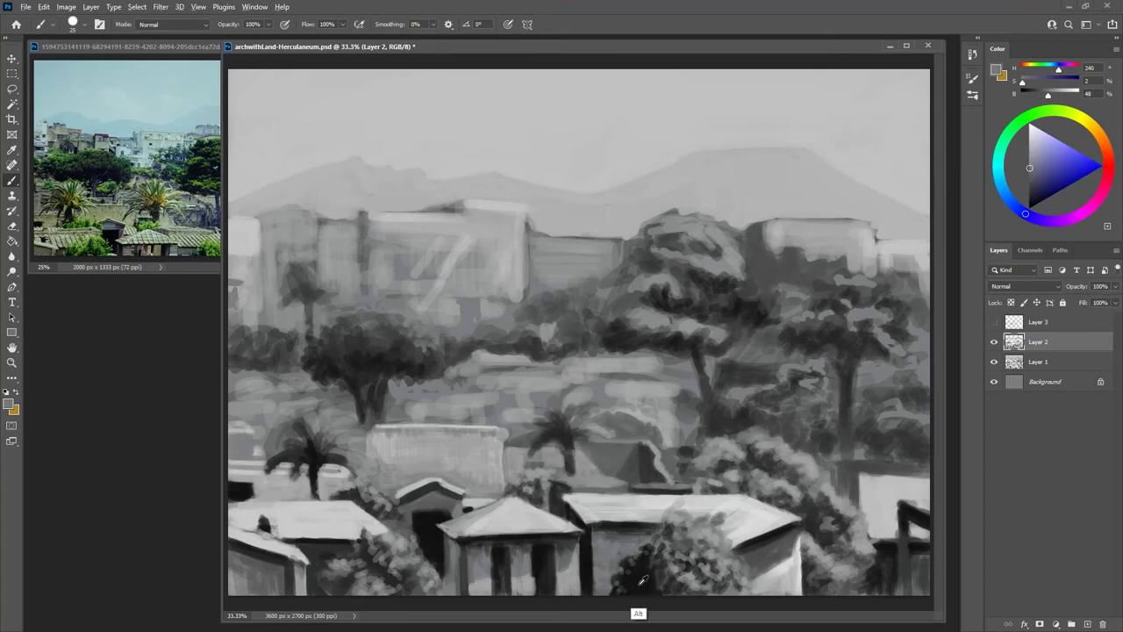
alt+click(637, 584)
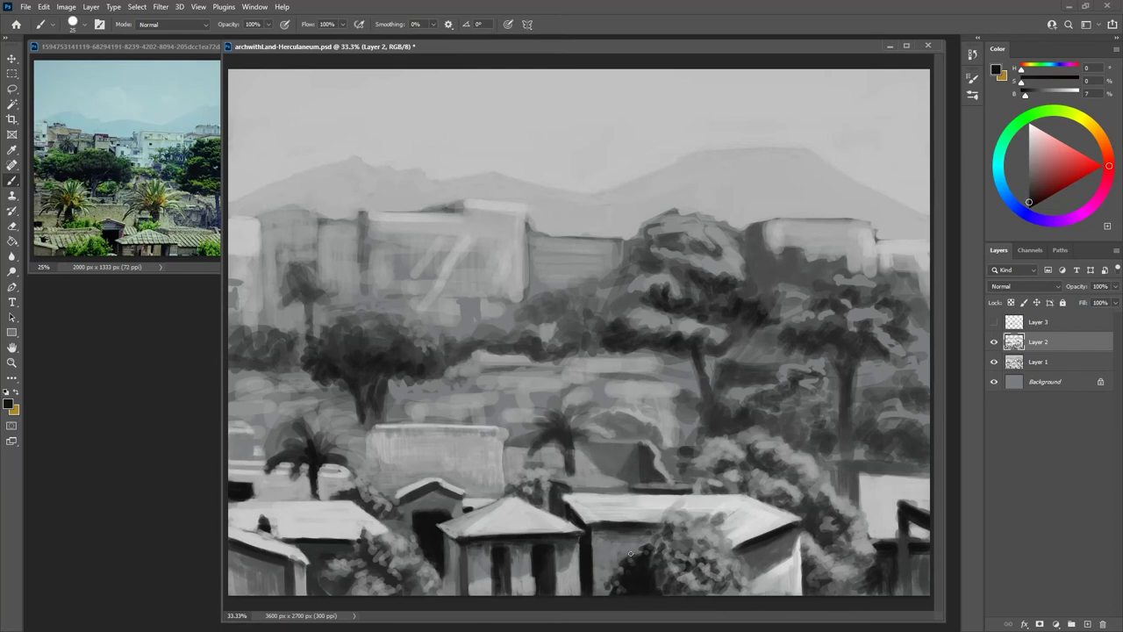
alt+click(654, 578)
alt+click(660, 575)
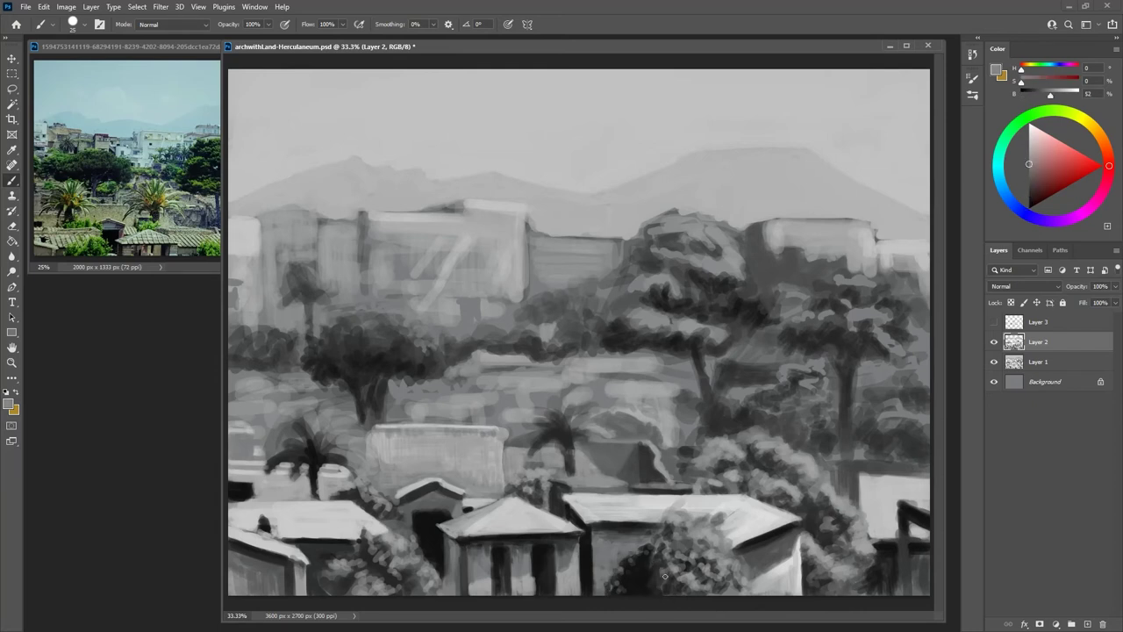
Lighten the building wall between the pavilion and the round bush with light grey, restating the bush's dark leaves
alt+click(724, 536)
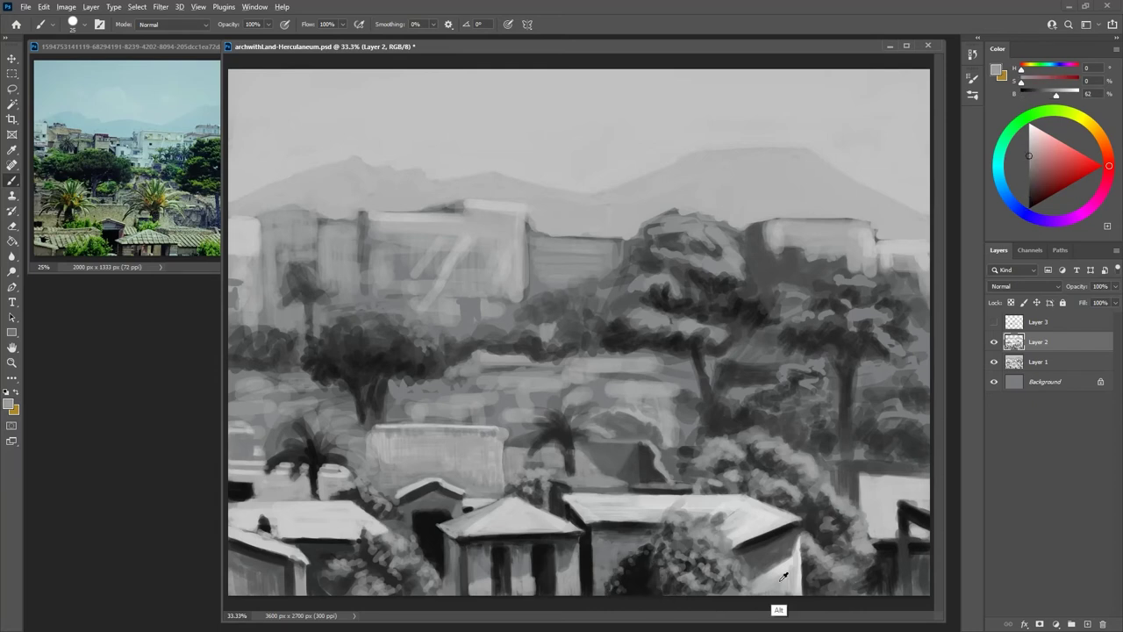
alt+click(611, 551)
mouse_move(611, 551)
mouse_down()
mouse_move(619, 566)
mouse_move(597, 593)
mouse_move(614, 584)
mouse_up()
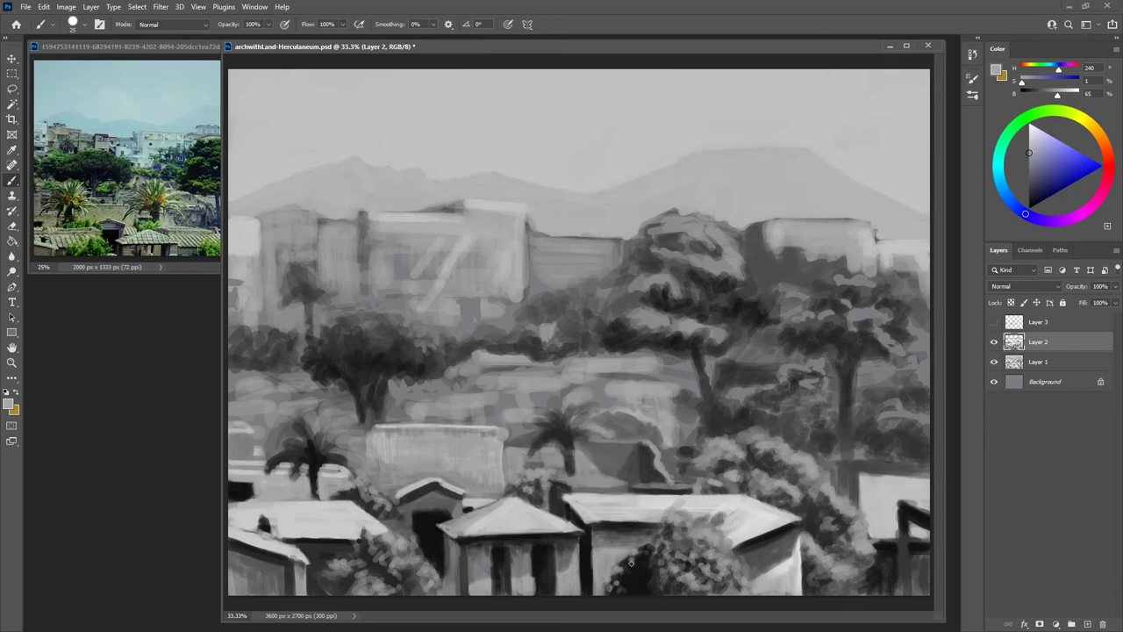
alt+click(631, 562)
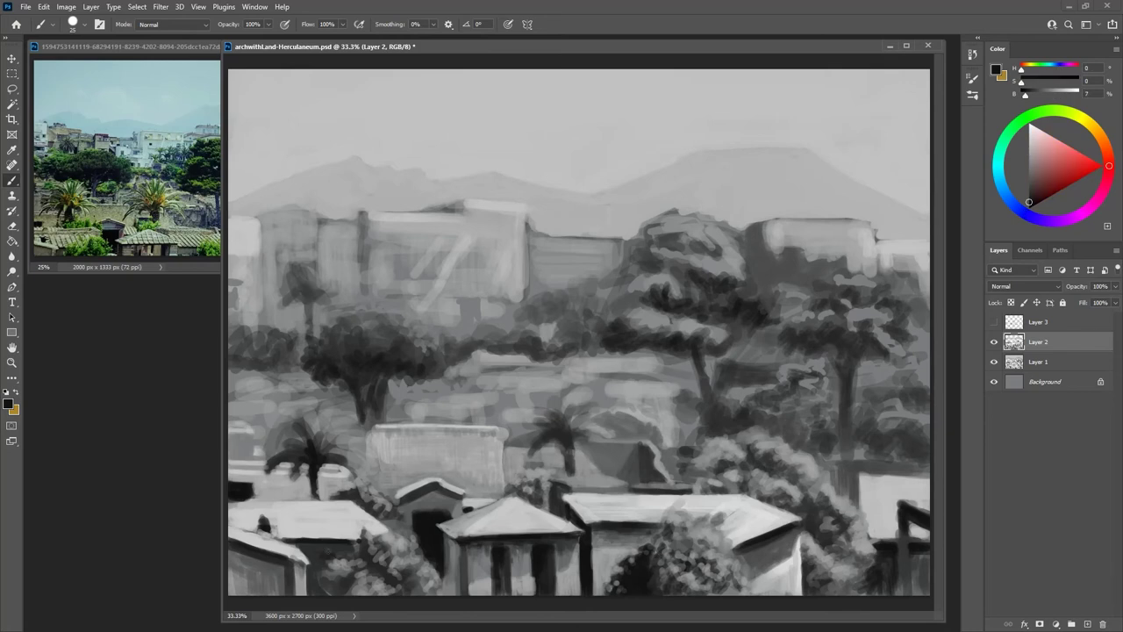
Lighten the corner hut's wall and adjust the neighbouring wall with sampled greys, briefly checking Layer 3's ink lines
alt+click(323, 560)
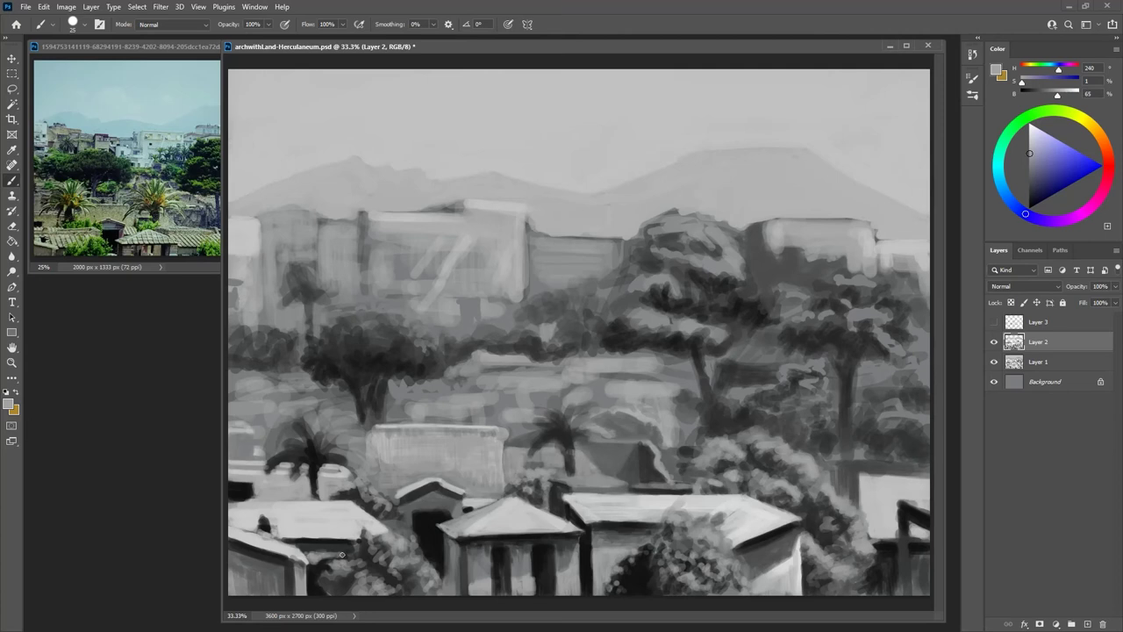
alt+click(322, 554)
alt+click(323, 555)
mouse_move(237, 574)
mouse_down()
mouse_move(281, 589)
mouse_move(237, 582)
mouse_move(232, 553)
mouse_move(275, 564)
mouse_move(234, 563)
mouse_move(269, 582)
mouse_up()
alt+click(287, 572)
alt+click(286, 563)
alt+click(270, 572)
alt+click(284, 550)
click(995, 322)
click(994, 322)
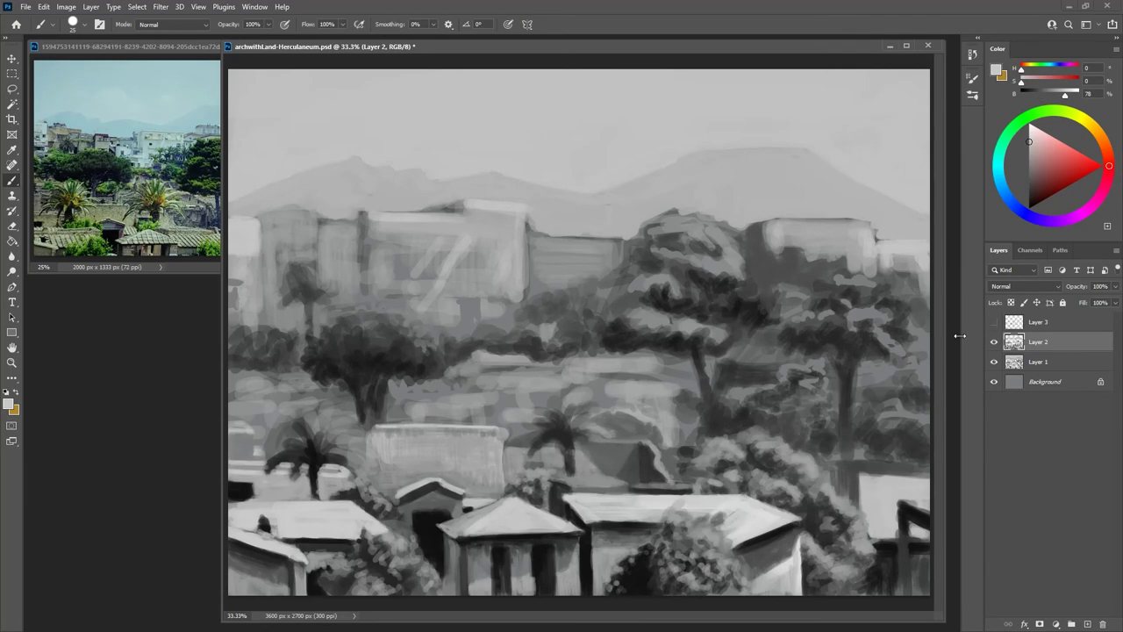
Paint a low, flat-topped structure with a light arched form behind the foreground palm using sampled greys
alt+click(277, 440)
mouse_move(258, 436)
mouse_down()
mouse_move(236, 467)
mouse_move(269, 432)
mouse_move(260, 429)
mouse_move(333, 417)
mouse_move(249, 419)
mouse_move(328, 422)
mouse_move(336, 437)
mouse_move(305, 414)
mouse_move(330, 436)
mouse_up()
alt+click(252, 431)
alt+click(273, 442)
alt+click(268, 437)
alt+click(271, 452)
alt+click(272, 457)
alt+click(274, 432)
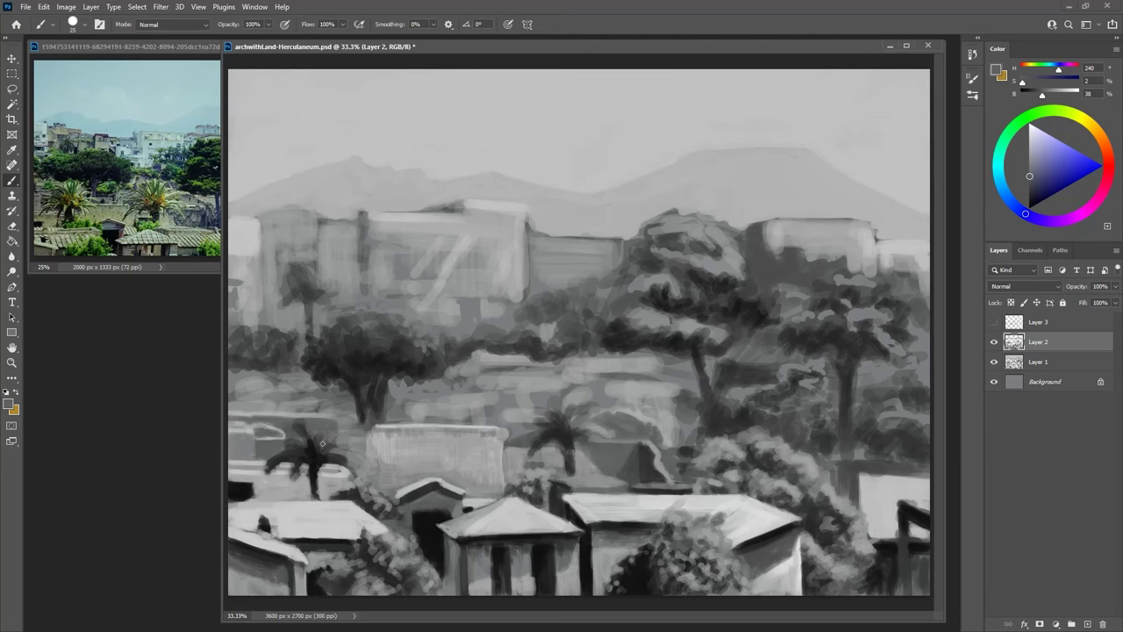
Soften the light arch and surrounding wall behind the foreground palm with sampled mid greys
alt+click(276, 463)
alt+click(256, 424)
alt+click(252, 423)
alt+click(259, 432)
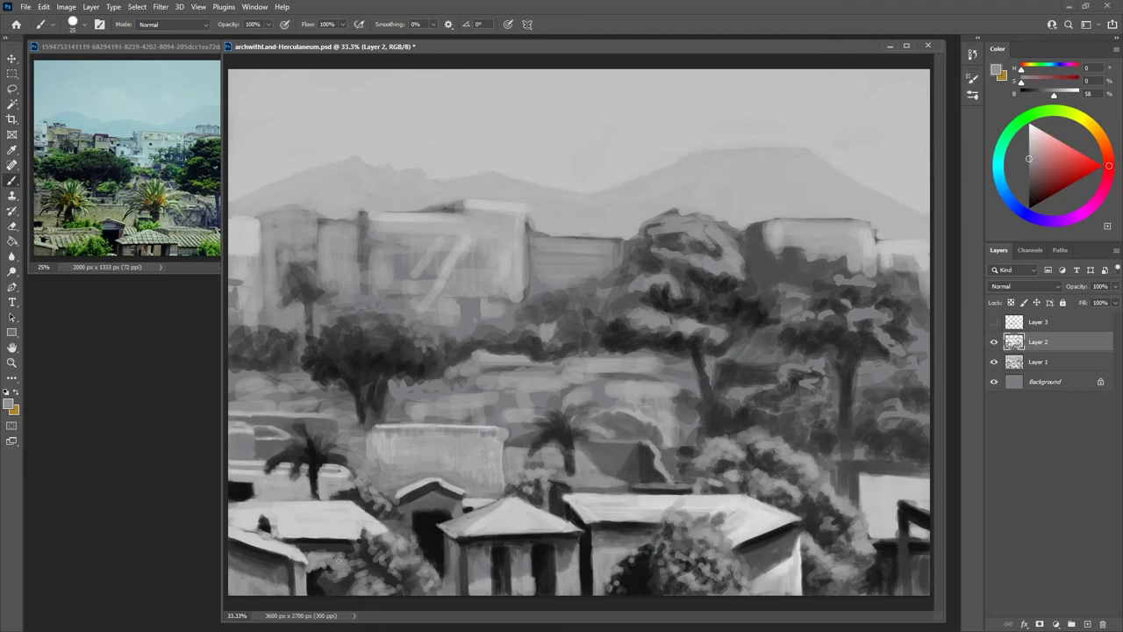
Add dark leaf accents to the foreground bush between the corner hut and the pavilion
alt+click(334, 572)
drag(327, 571, 339, 577)
drag(400, 549, 397, 537)
alt+click(390, 539)
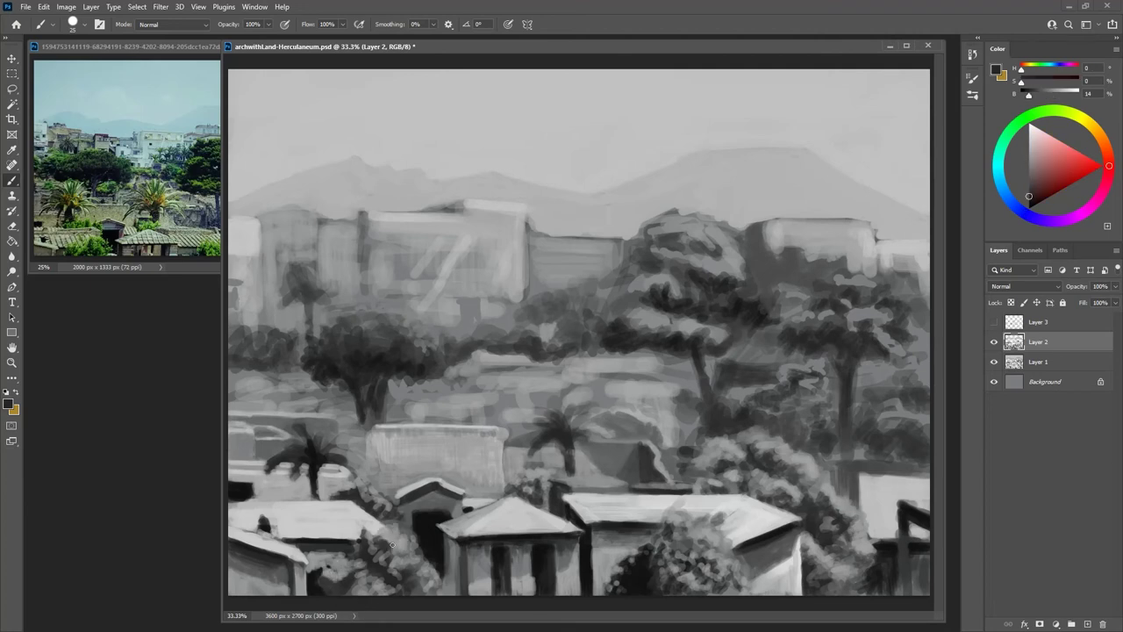
alt+click(425, 593)
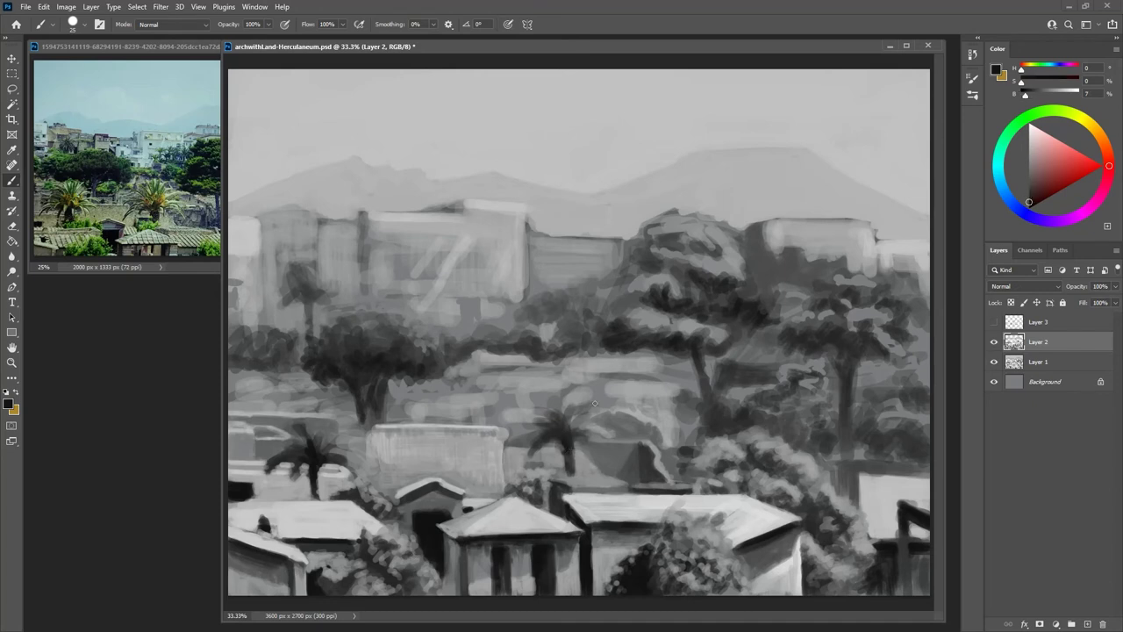
Reduce the brush size to 10 and paint a thin light roof edge behind the building beside the pavilion
alt+click(496, 475)
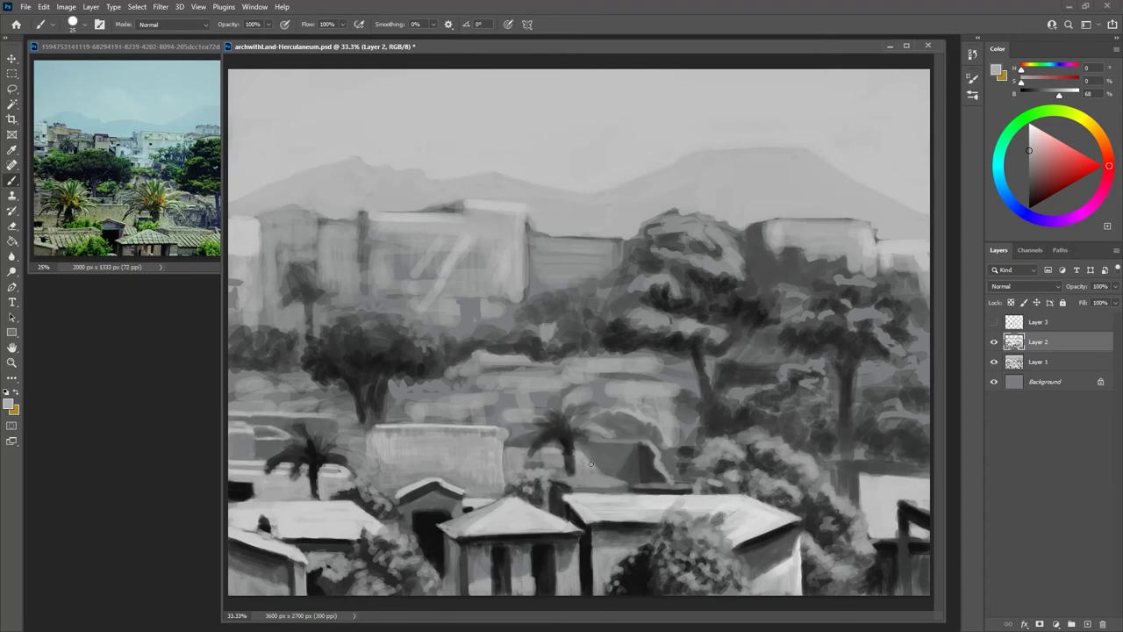
alt+click(583, 500)
key(bracketleft)
key(bracketleft)
key(bracketleft)
mouse_move(575, 486)
mouse_down()
mouse_move(605, 487)
mouse_move(551, 479)
mouse_move(688, 488)
mouse_up()
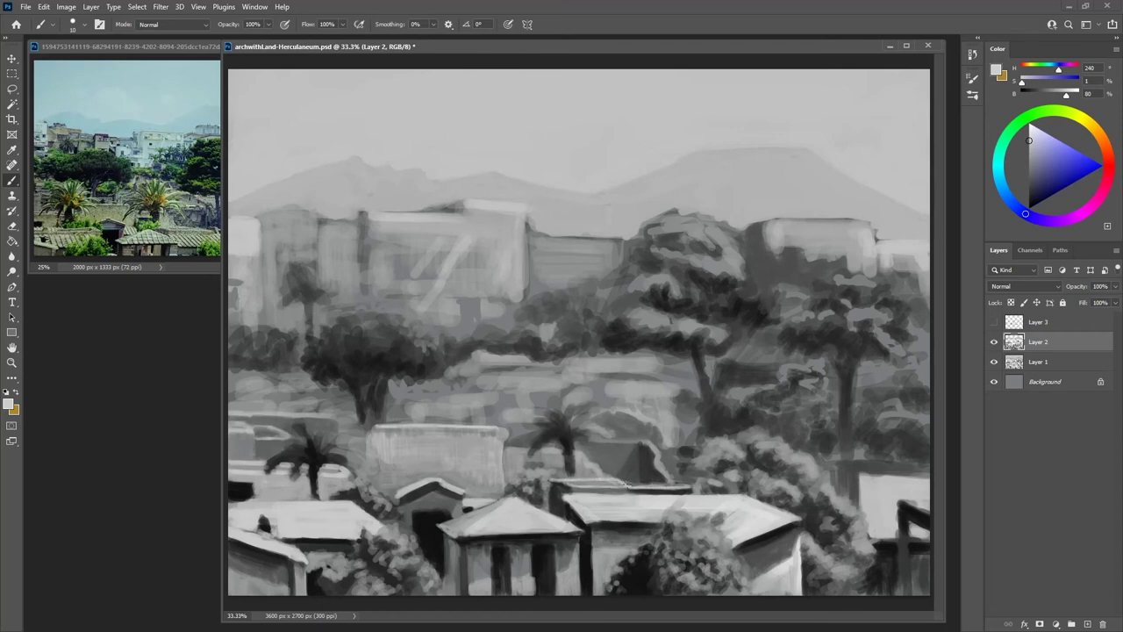
Refine the thin light roof ledge and its dark underside behind the building beside the pavilion with sampled greys
alt+click(639, 475)
drag(614, 479, 626, 484)
alt+click(649, 476)
alt+click(606, 490)
mouse_move(580, 482)
mouse_down()
mouse_move(611, 485)
mouse_move(550, 498)
mouse_move(560, 493)
mouse_up()
alt+click(560, 496)
alt+click(568, 528)
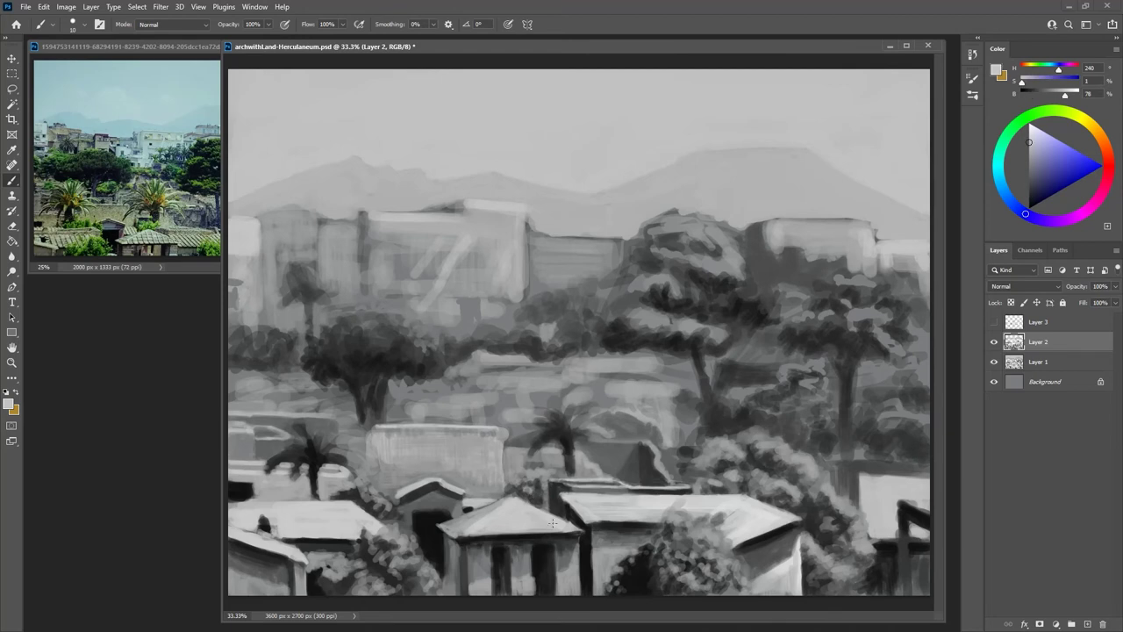
Increase the brush size to 50 and smooth the large light wall behind the small gabled hut with a sampled light grey
alt+click(553, 523)
key(bracketright)
key(bracketright)
key(bracketright)
key(bracketright)
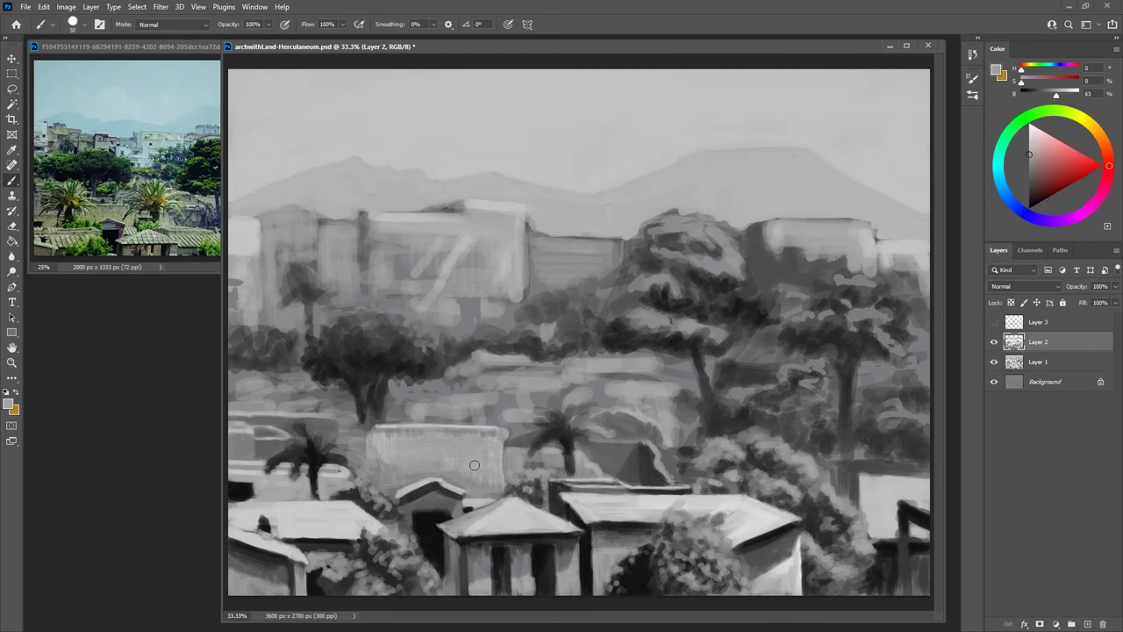
alt+click(419, 449)
mouse_move(419, 449)
mouse_down()
mouse_move(387, 465)
mouse_move(411, 430)
mouse_move(379, 445)
mouse_move(397, 436)
mouse_move(498, 490)
mouse_move(496, 455)
mouse_move(463, 482)
mouse_move(384, 466)
mouse_move(377, 480)
mouse_move(452, 449)
mouse_up()
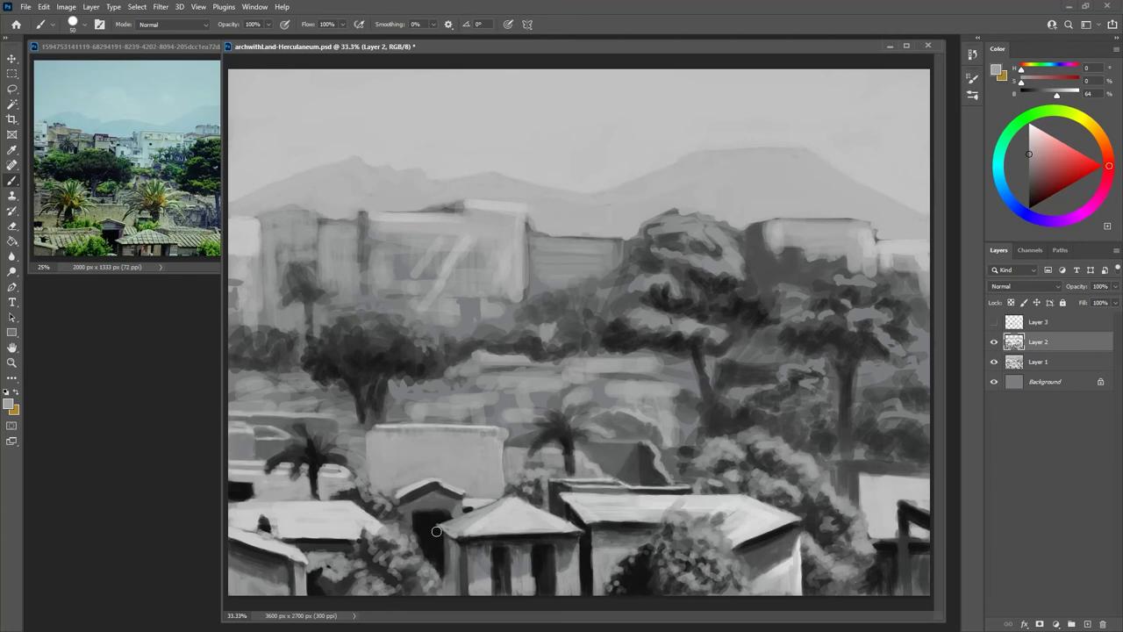
Reduce the brush size to 20 and define the arched ruin's irregular edge plus a dark ledge extending toward the foreground bush
key(bracketleft)
key(bracketleft)
key(bracketleft)
alt+click(652, 383)
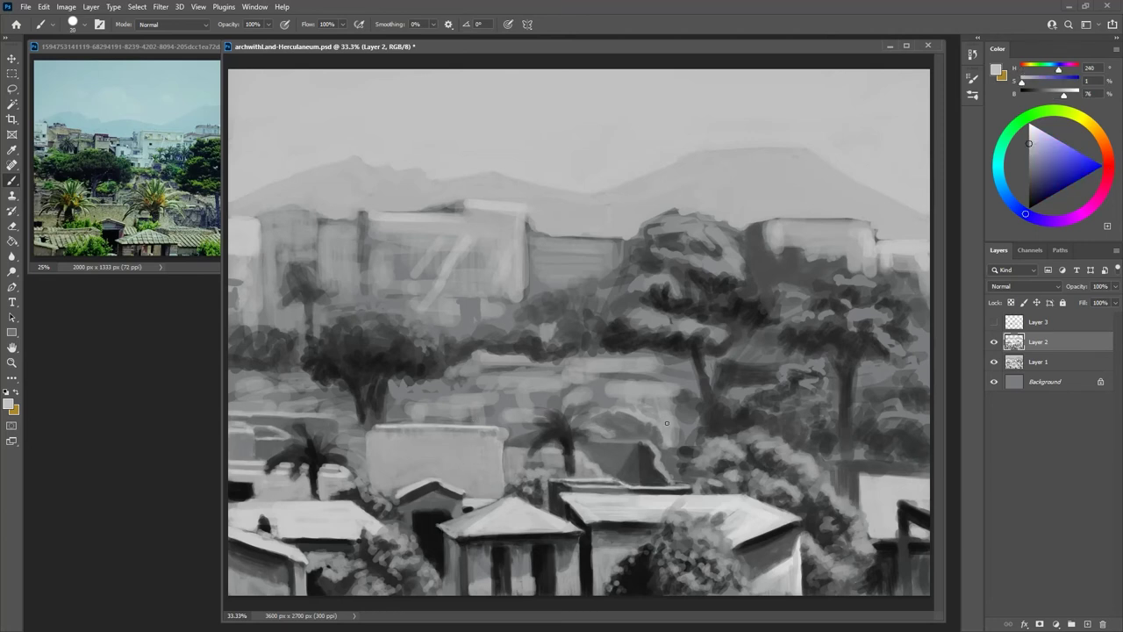
alt+click(660, 437)
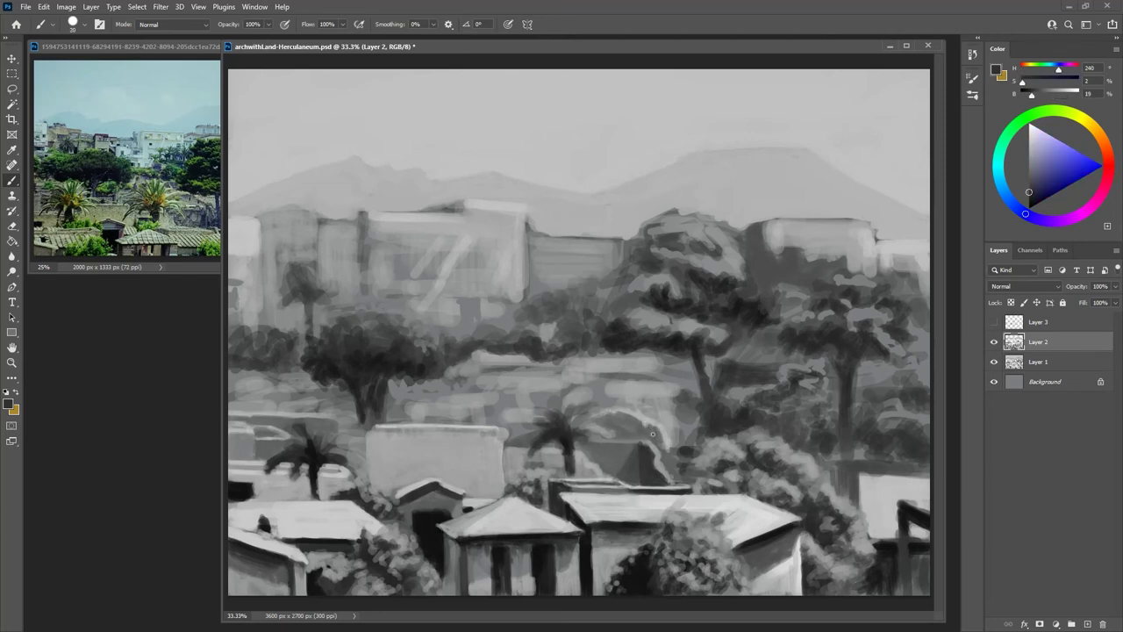
mouse_move(657, 437)
mouse_down()
mouse_move(668, 457)
mouse_move(699, 453)
mouse_up()
alt+click(626, 445)
alt+click(651, 486)
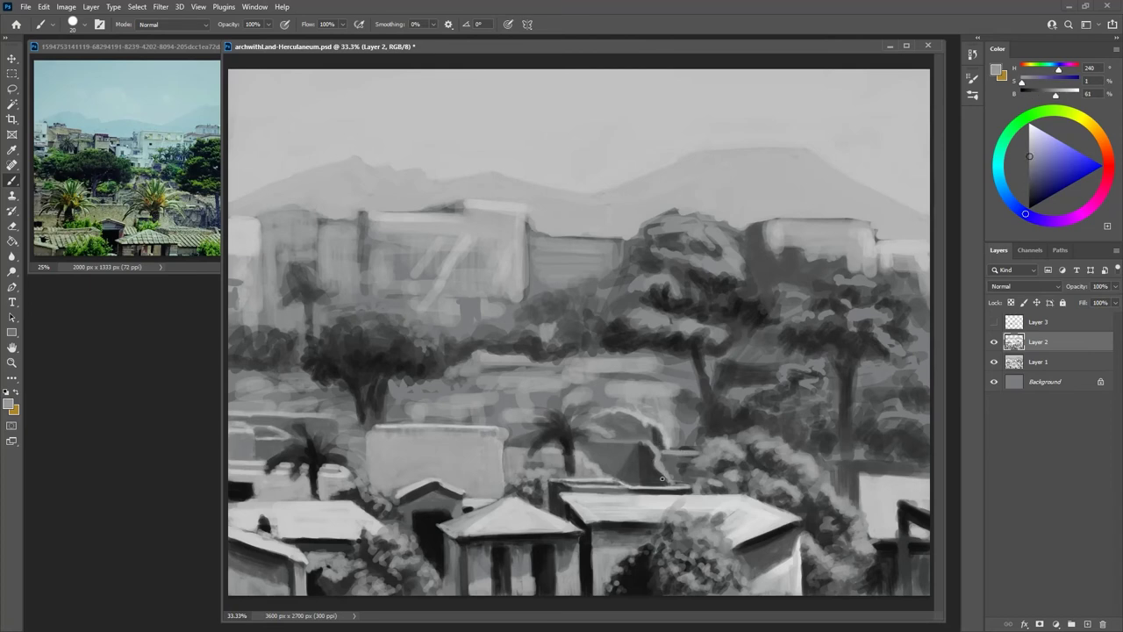
Sharpen the light curved rim along the top of the arch behind the foreground palm
alt+click(649, 422)
drag(582, 422, 601, 414)
alt+click(649, 415)
Clean up the top and side edges of the large light wall with sampled greys
alt+click(511, 396)
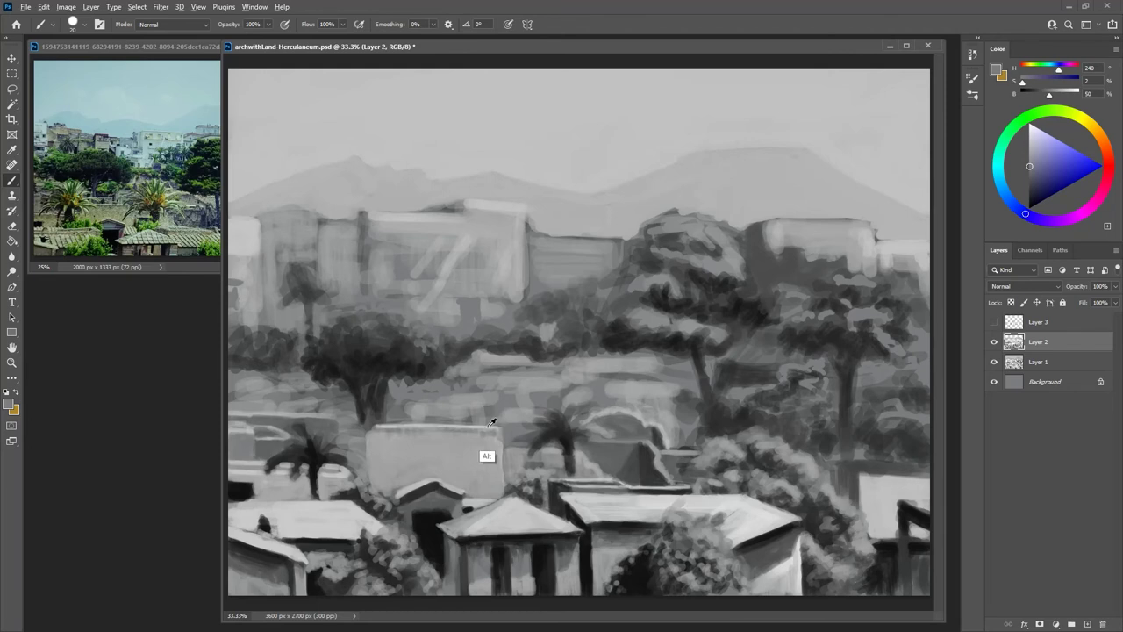
alt+click(487, 455)
alt+click(369, 427)
drag(497, 454, 492, 436)
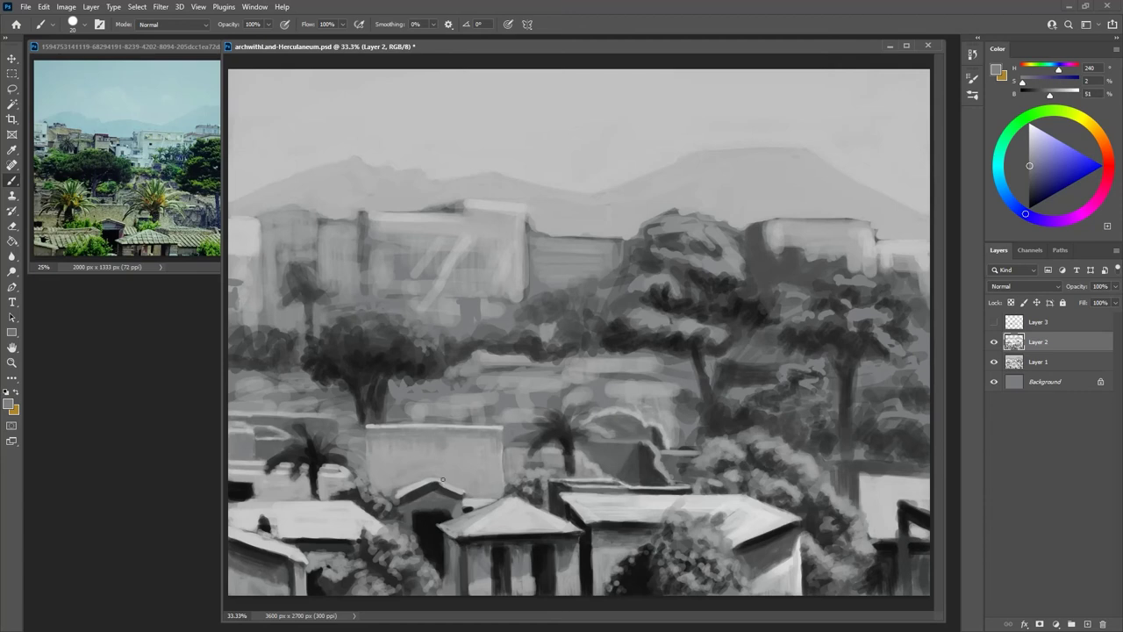
Refine the ground around the central palm's base and the bush behind the pavilion roof with sampled light and dark greys
alt+click(309, 440)
alt+click(543, 456)
mouse_move(544, 464)
mouse_down()
mouse_move(557, 462)
mouse_move(514, 471)
mouse_move(580, 458)
mouse_up()
mouse_move(509, 458)
mouse_down()
mouse_move(506, 474)
mouse_move(559, 476)
mouse_move(546, 512)
mouse_up()
alt+click(713, 569)
alt+click(553, 496)
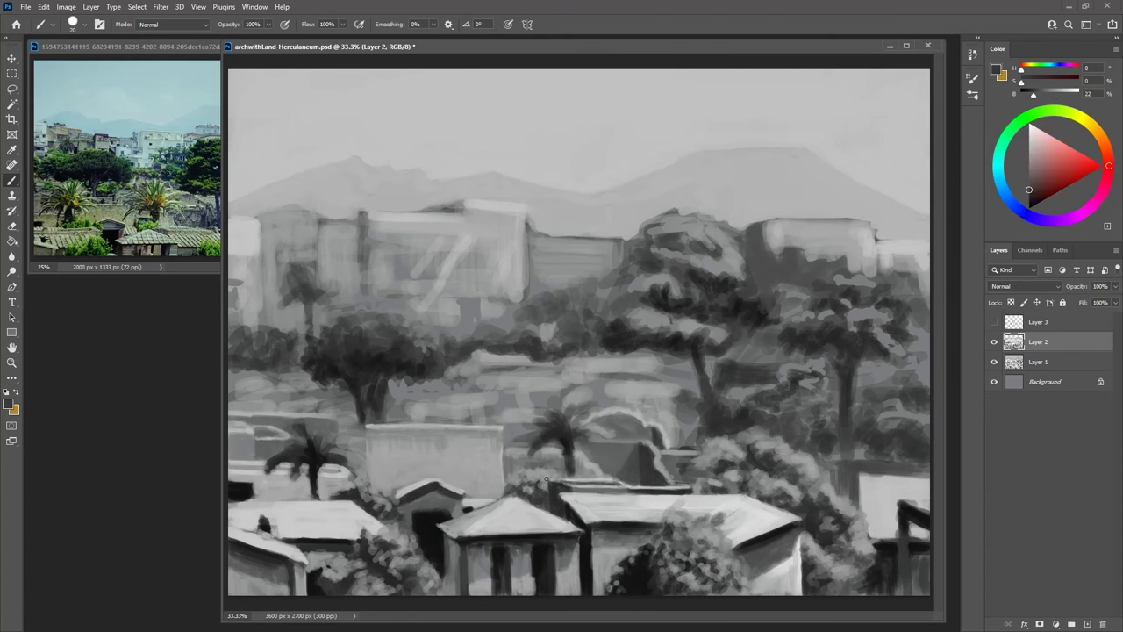
Rework the wall tones above the arch and add a light-flecked leafy crown to the bush near the tall tree's trunk
alt+click(614, 408)
mouse_move(614, 400)
mouse_down()
mouse_move(640, 399)
mouse_move(614, 399)
mouse_move(659, 420)
mouse_move(656, 400)
mouse_move(647, 404)
mouse_up()
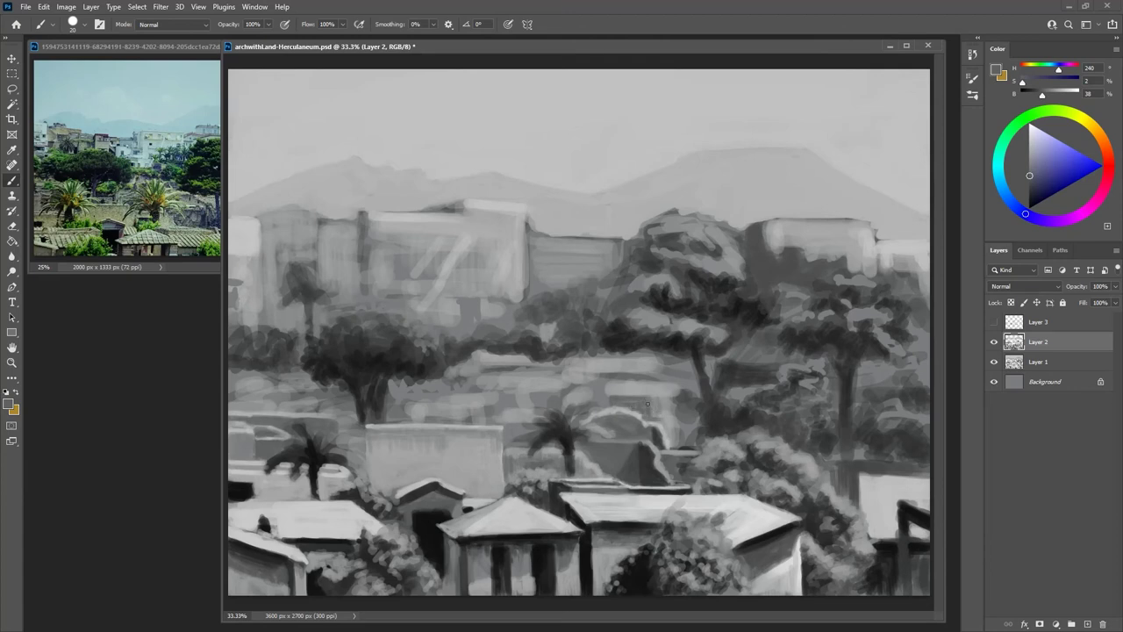
alt+click(696, 370)
mouse_move(676, 400)
mouse_down()
mouse_move(681, 431)
mouse_move(758, 380)
mouse_move(688, 441)
mouse_move(725, 393)
mouse_move(680, 441)
mouse_move(705, 445)
mouse_move(768, 394)
mouse_move(737, 377)
mouse_move(746, 413)
mouse_move(732, 404)
mouse_move(746, 420)
mouse_move(707, 425)
mouse_move(724, 432)
mouse_move(712, 420)
mouse_move(742, 424)
mouse_move(729, 416)
mouse_move(694, 444)
mouse_move(778, 406)
mouse_up()
alt+click(709, 425)
alt+click(730, 441)
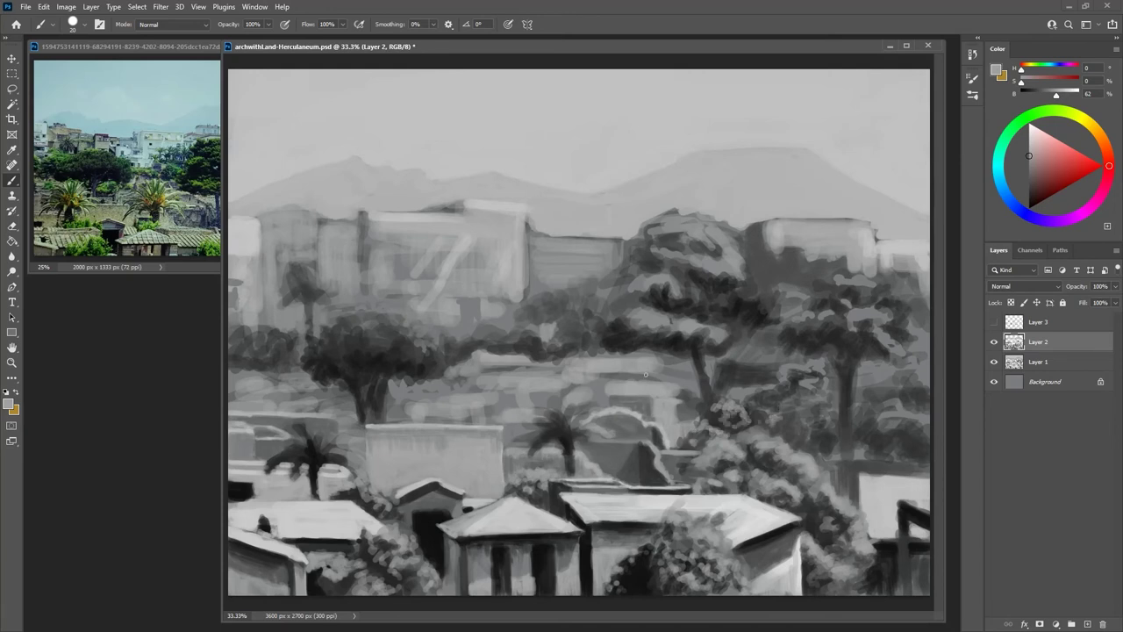
Block in the flat-roofed structure above the arch with sampled light and mid greys
alt+click(645, 400)
drag(650, 398, 650, 416)
alt+click(667, 400)
alt+click(631, 394)
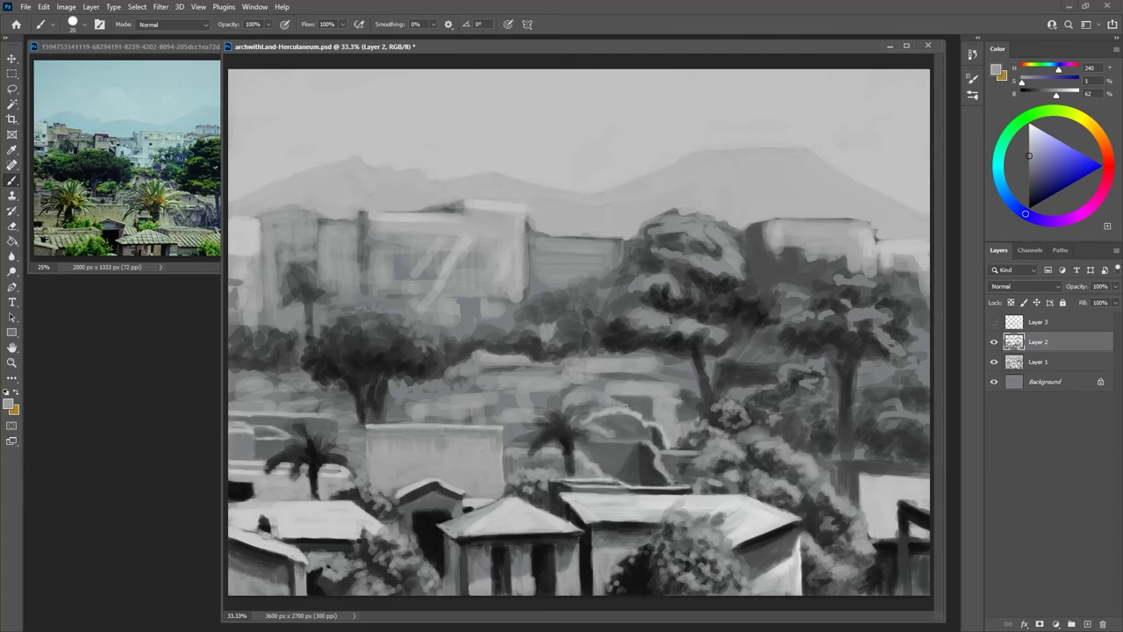
Simplify the mid-ground terraces above the central palm into cleaner mid-grey planes with a light ledge
alt+click(525, 399)
drag(528, 385, 558, 383)
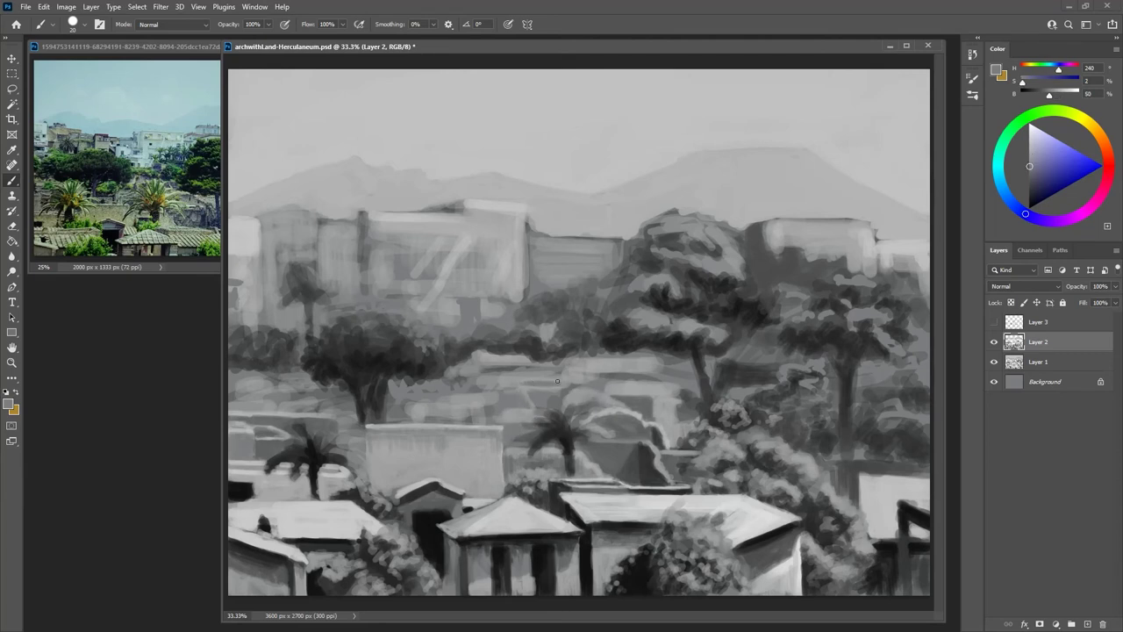
alt+click(557, 360)
alt+click(531, 378)
drag(539, 379, 552, 378)
Shape the angular light wall edge beside the central palm and extend the palm's dark fronds over it
alt+click(510, 395)
alt+click(502, 397)
alt+click(490, 407)
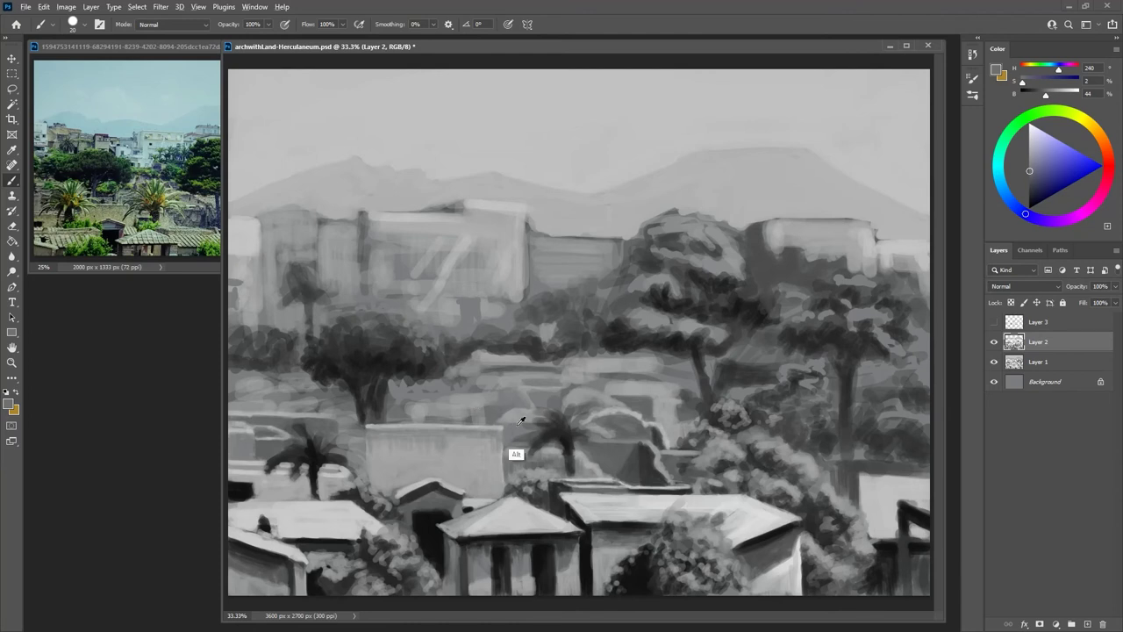
alt+click(542, 423)
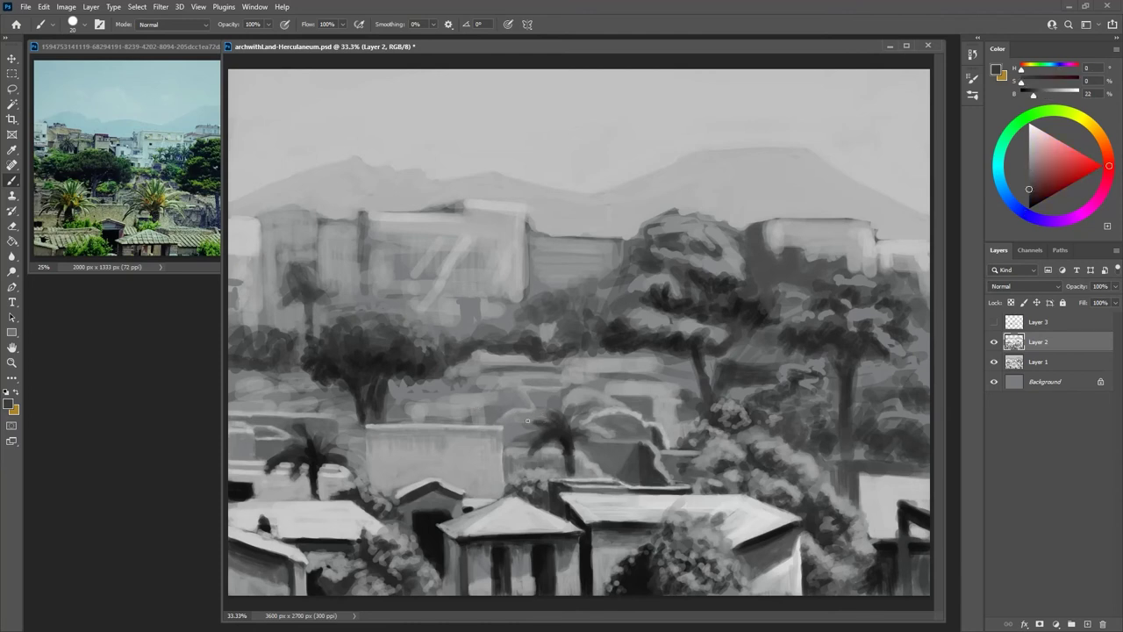
alt+click(533, 427)
alt+click(510, 404)
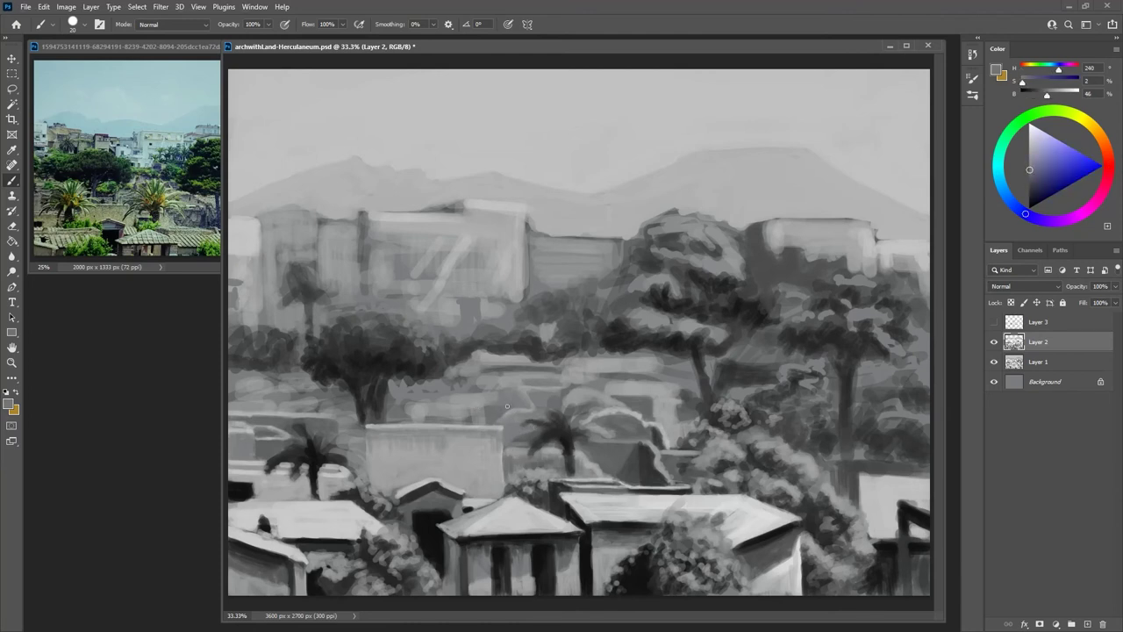
Paint a small light building with a darker window above the large wall, continuing toward the dark tree's trunk
alt+click(479, 417)
alt+click(461, 400)
mouse_move(495, 401)
mouse_down()
mouse_move(493, 421)
mouse_move(488, 404)
mouse_move(439, 421)
mouse_move(413, 420)
mouse_move(422, 406)
mouse_move(387, 412)
mouse_up()
alt+click(429, 397)
alt+click(410, 444)
alt+click(399, 408)
mouse_move(371, 408)
mouse_down()
mouse_move(349, 411)
mouse_move(384, 422)
mouse_up()
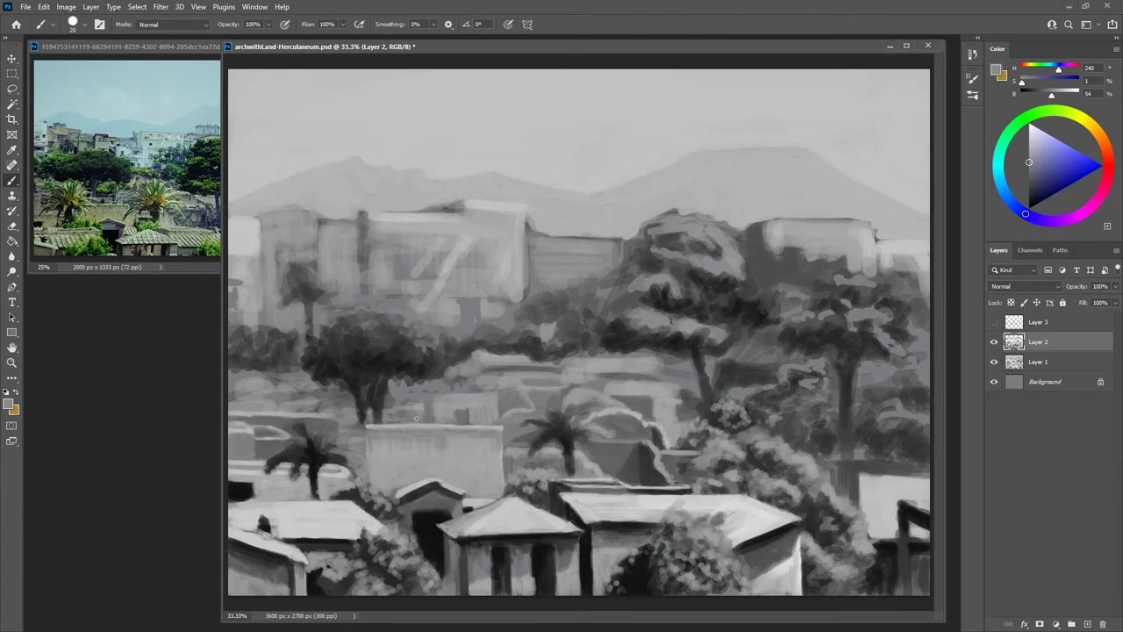
Paint a small block with dark shadow accents between the dark tree's trunk and the small light building
alt+click(394, 402)
mouse_move(395, 405)
mouse_down()
mouse_move(424, 405)
mouse_move(426, 423)
mouse_move(414, 398)
mouse_move(407, 404)
mouse_move(418, 405)
mouse_up()
alt+click(373, 407)
mouse_move(427, 406)
mouse_down()
mouse_move(429, 422)
mouse_move(429, 405)
mouse_up()
drag(401, 400, 386, 401)
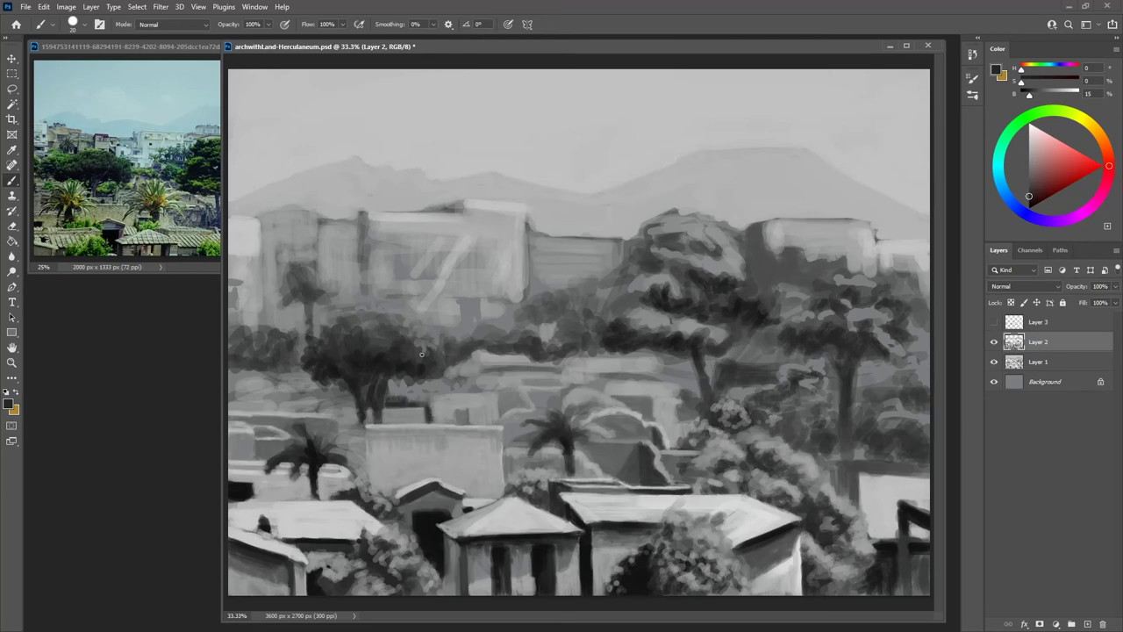
Reshape the dark tree's forked trunk by sampling and painting lighter greys over and around it
alt+click(351, 429)
alt+click(367, 438)
alt+click(362, 426)
alt+click(378, 397)
drag(376, 383, 365, 397)
alt+click(372, 397)
alt+click(369, 399)
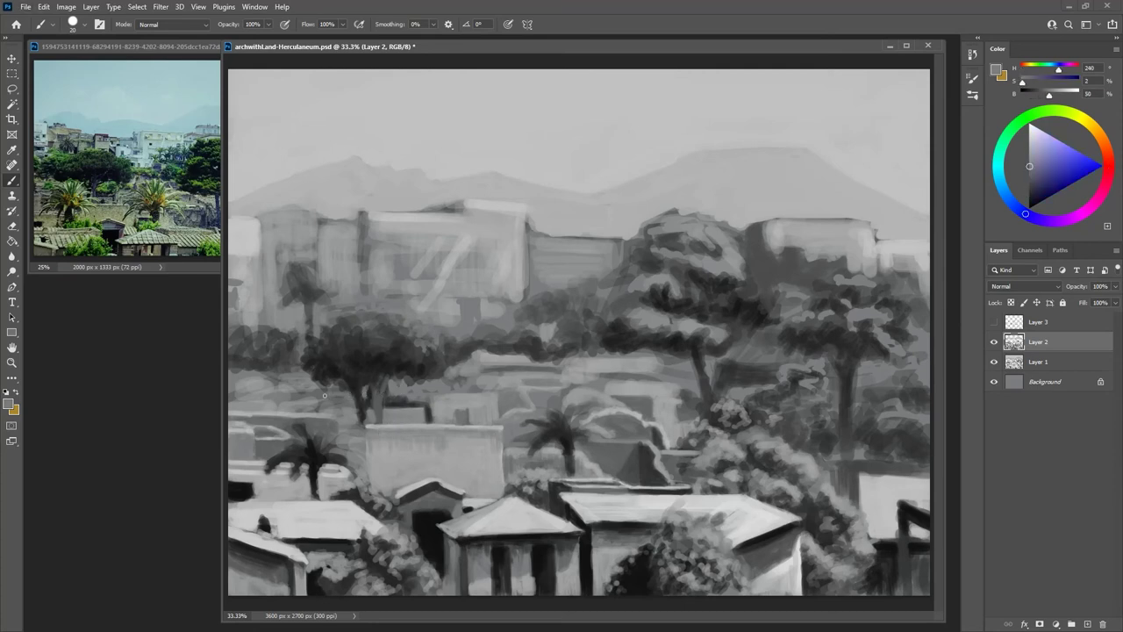
Add mid-dark shrub foliage beneath the dark tree's canopy, above the small block
alt+click(348, 431)
alt+click(421, 398)
drag(423, 396, 391, 389)
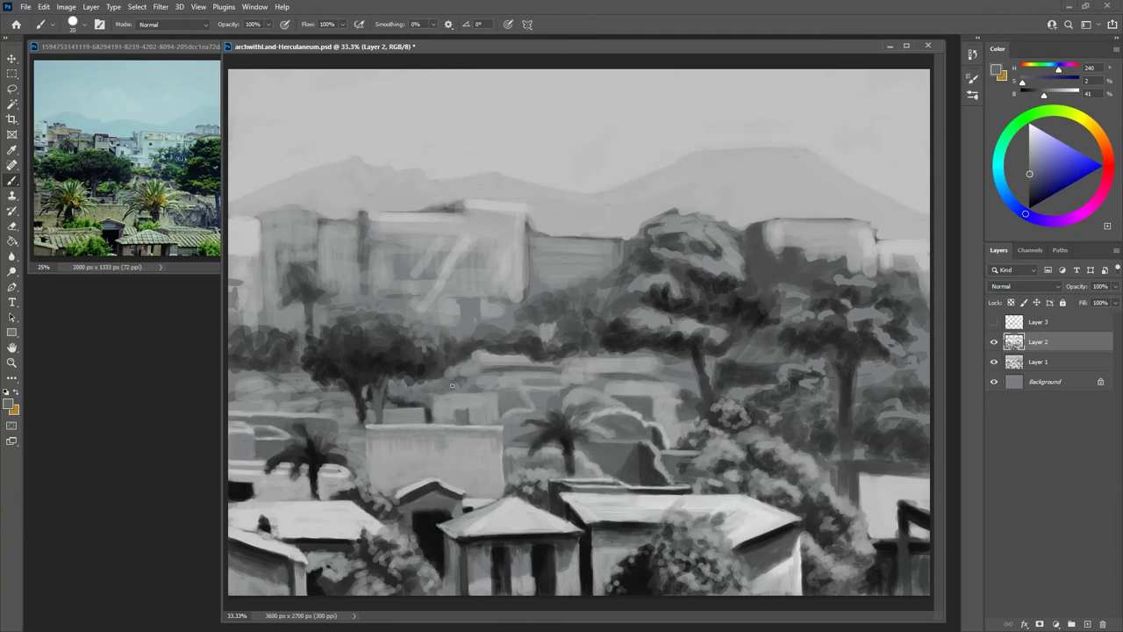
alt+click(465, 415)
Paint cleaner horizontal terrace bands between the dark tree's trunk and the canvas edge with sampled mid greys
alt+click(266, 401)
alt+click(305, 398)
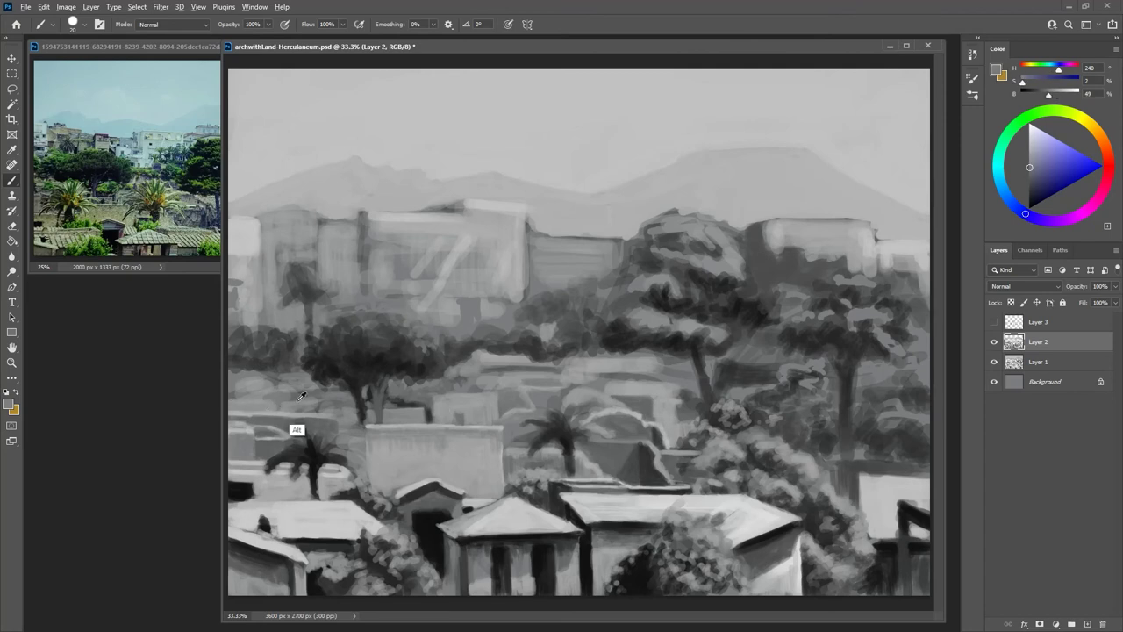
alt+click(269, 400)
alt+click(334, 404)
alt+click(319, 400)
drag(233, 391, 302, 395)
alt+click(270, 397)
alt+click(264, 393)
Refine the low walls and light ledges above the corner palm with sampled light and mid greys
alt+click(255, 420)
alt+click(248, 432)
alt+click(278, 425)
alt+click(254, 379)
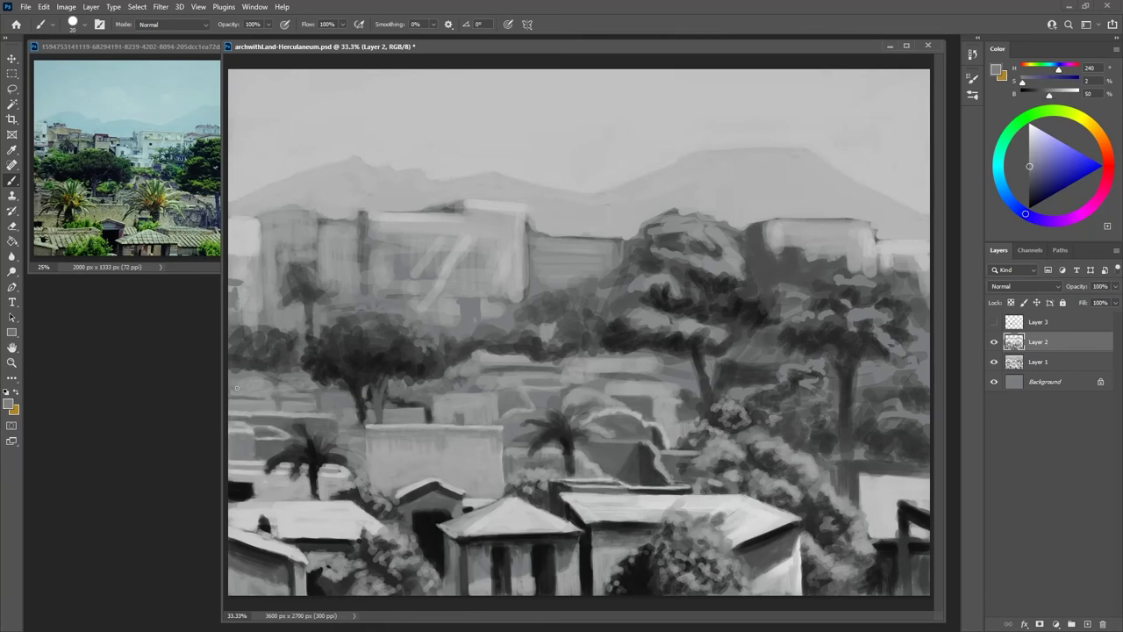
alt+click(258, 377)
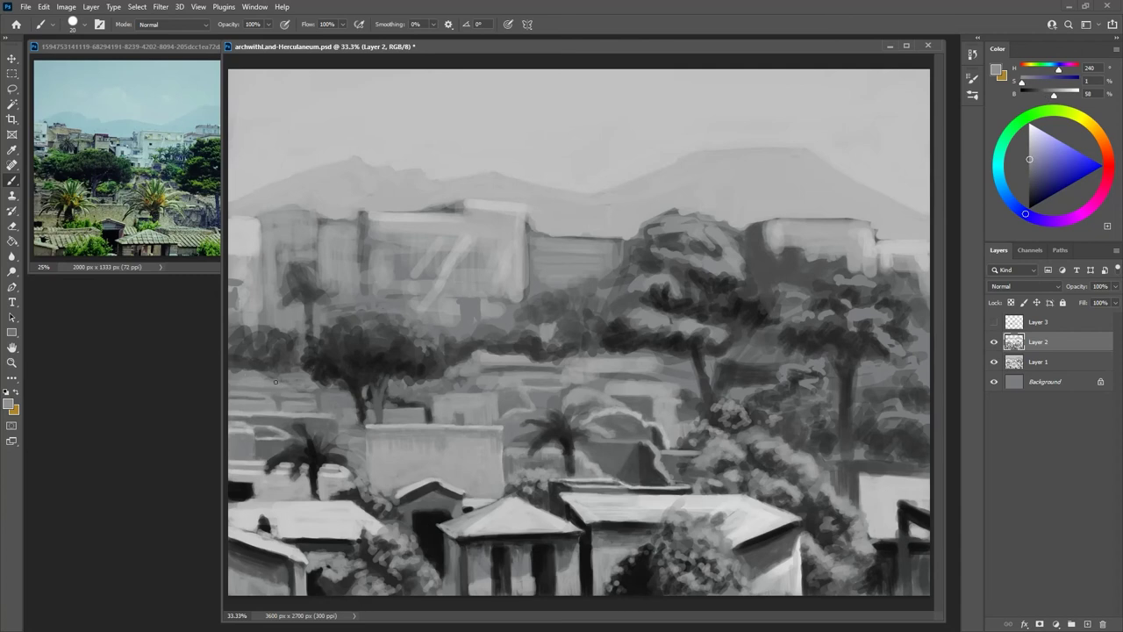
alt+click(310, 405)
alt+click(324, 409)
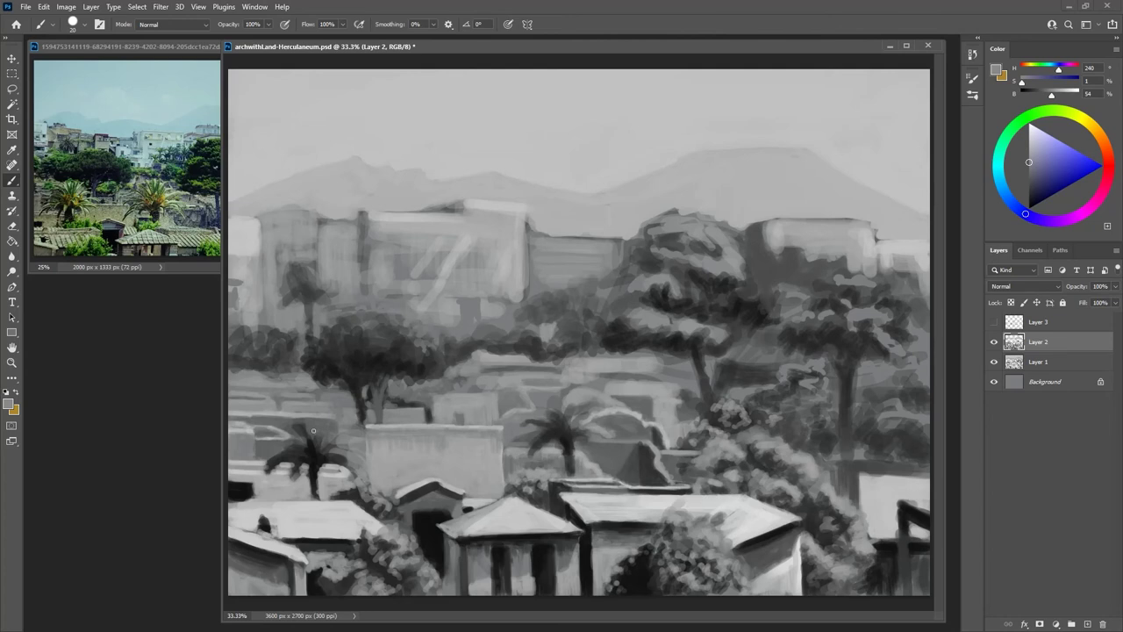
Add dark and mid-grey leaf accents to the shrub beneath the dark tree and clean up the adjoining terrace walls
alt+click(313, 430)
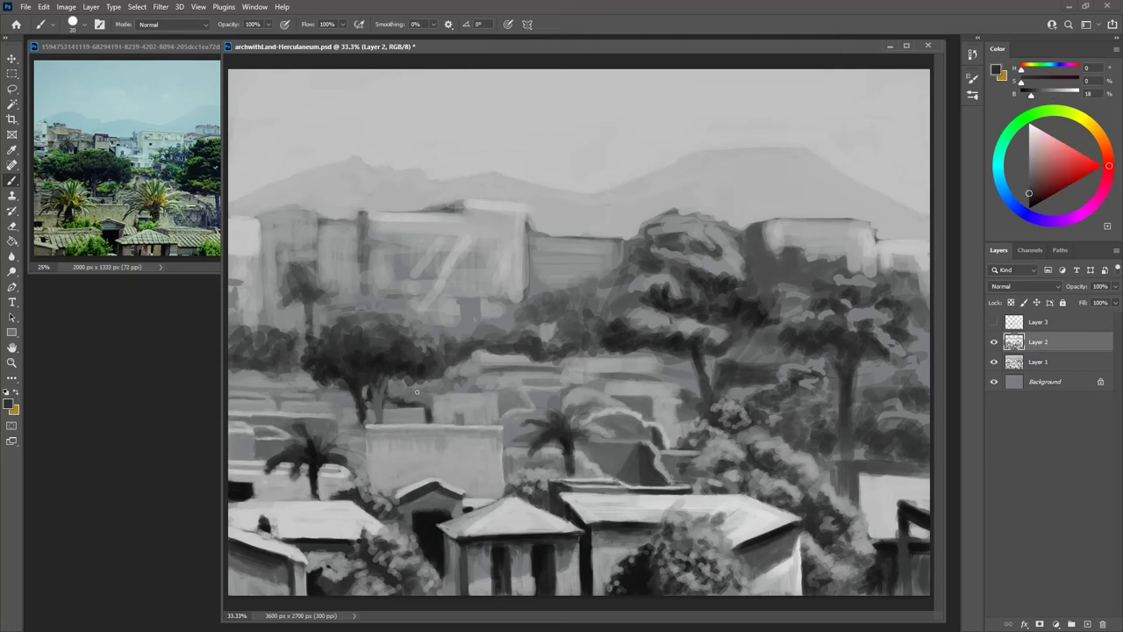
alt+click(408, 394)
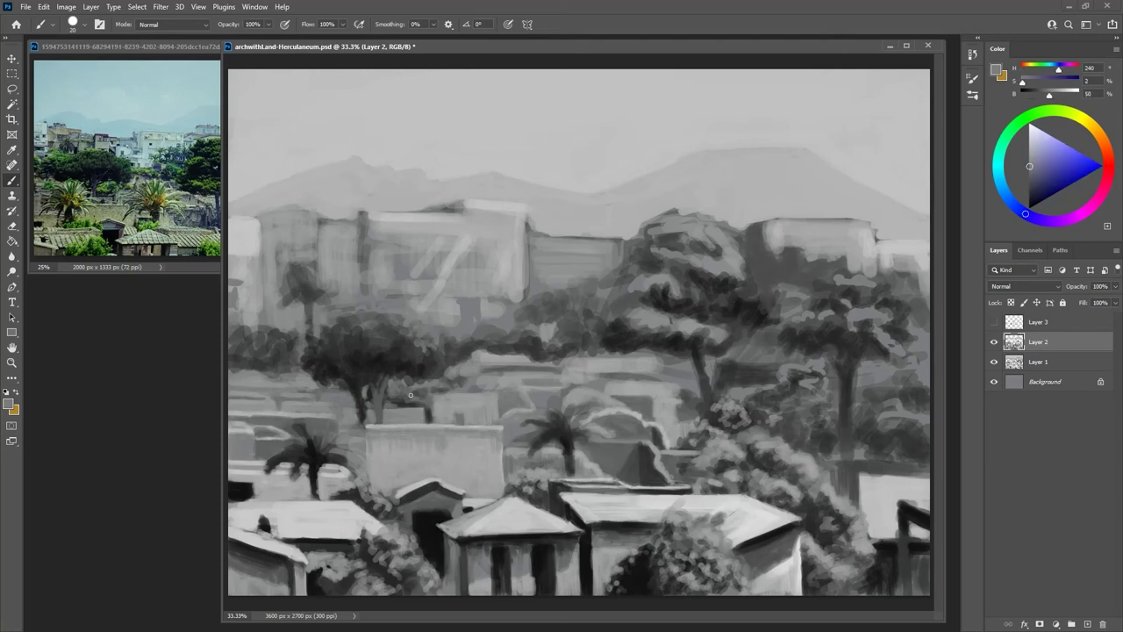
alt+click(475, 379)
alt+click(503, 386)
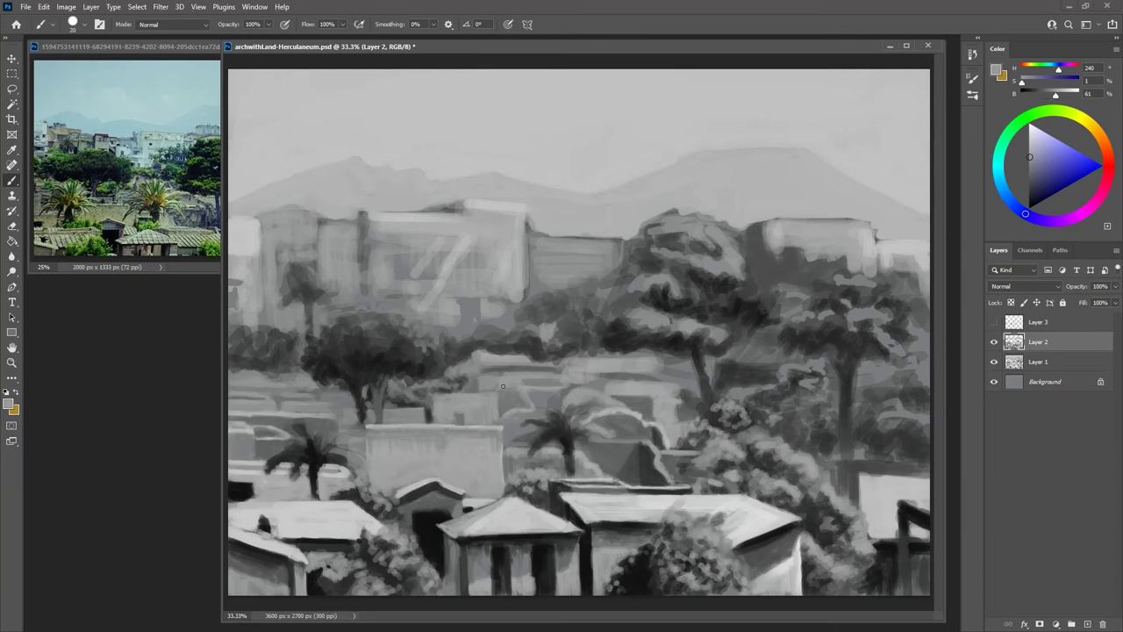
alt+click(498, 387)
alt+click(545, 391)
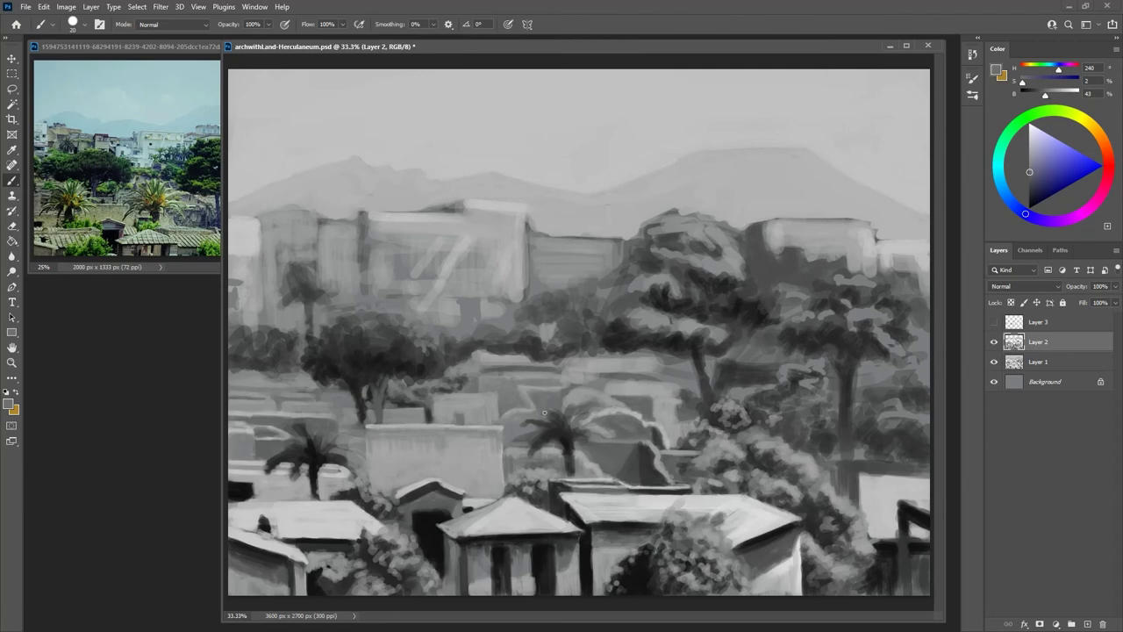
Define the flat-roofed building above the arch with a darker line under its roof and mid-grey wall tones
mouse_move(593, 399)
mouse_down()
mouse_move(572, 400)
mouse_move(616, 404)
mouse_move(592, 409)
mouse_move(592, 378)
mouse_move(671, 391)
mouse_move(659, 421)
mouse_move(675, 425)
mouse_move(677, 401)
mouse_up()
alt+click(594, 384)
alt+click(520, 420)
drag(676, 426, 672, 437)
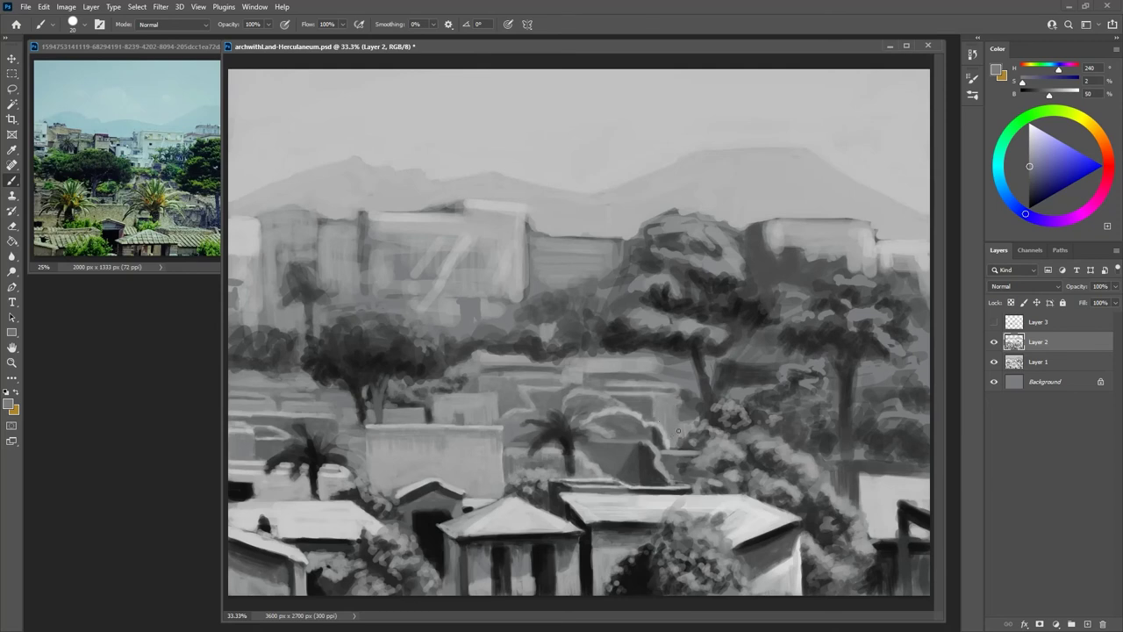
Paint the flat-roofed building's light roof corner and side wall next to the tall tree's trunk
alt+click(663, 387)
alt+click(662, 389)
drag(675, 387, 684, 421)
alt+click(672, 405)
drag(679, 401, 679, 413)
alt+click(666, 366)
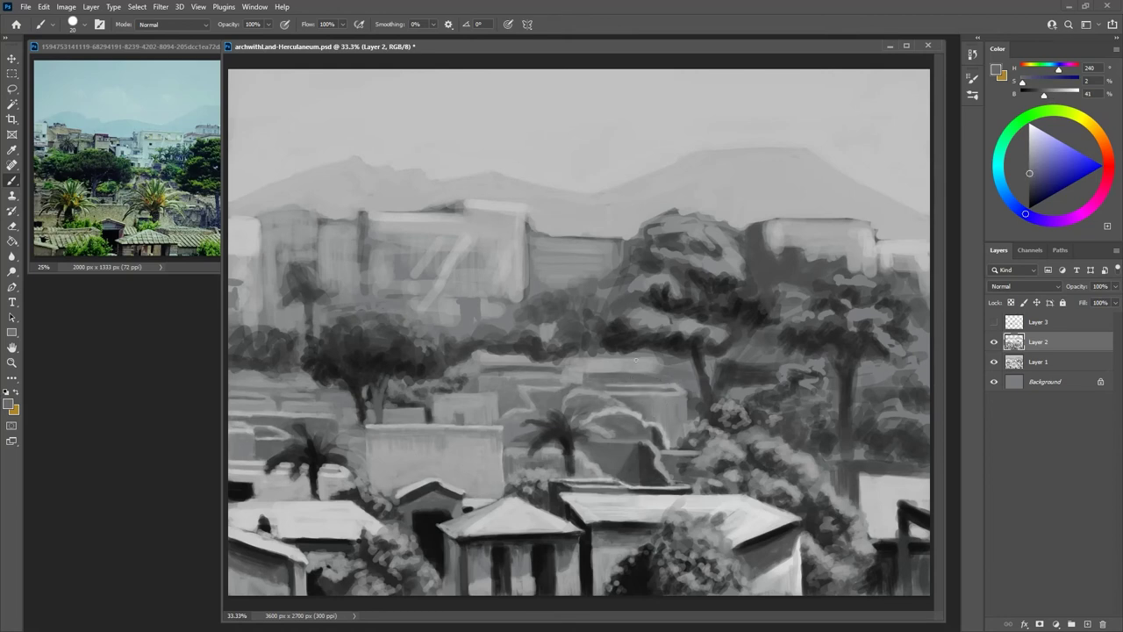
Rework the roof edges and upper walls of the mid-ground buildings below the tree line with sampled mid greys
alt+click(614, 362)
mouse_move(597, 371)
mouse_down()
mouse_move(660, 372)
mouse_move(587, 366)
mouse_up()
alt+click(637, 387)
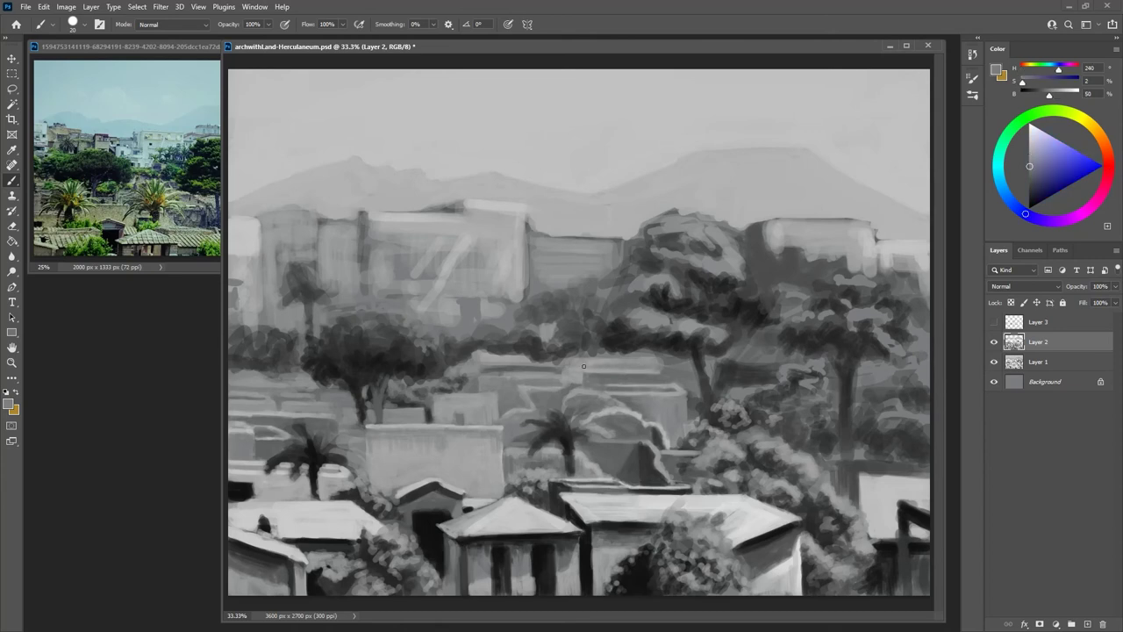
alt+click(504, 392)
drag(581, 356, 645, 354)
drag(552, 367, 484, 371)
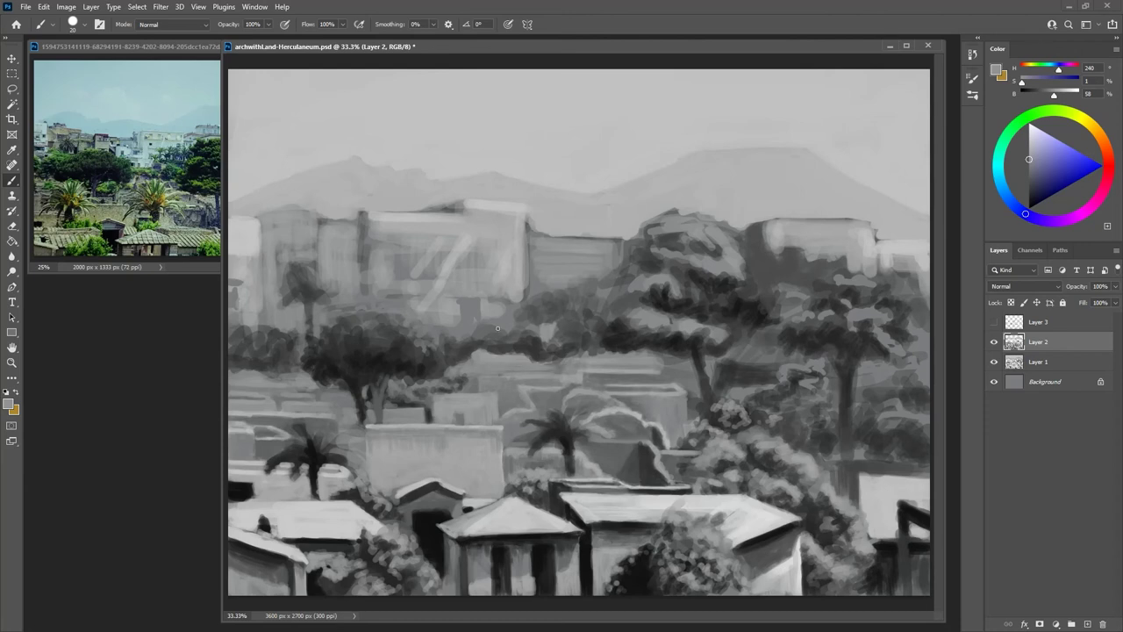
Touch up the tree line above the mid-ground buildings with sampled light and mid greys
alt+click(455, 485)
alt+click(506, 504)
alt+click(419, 427)
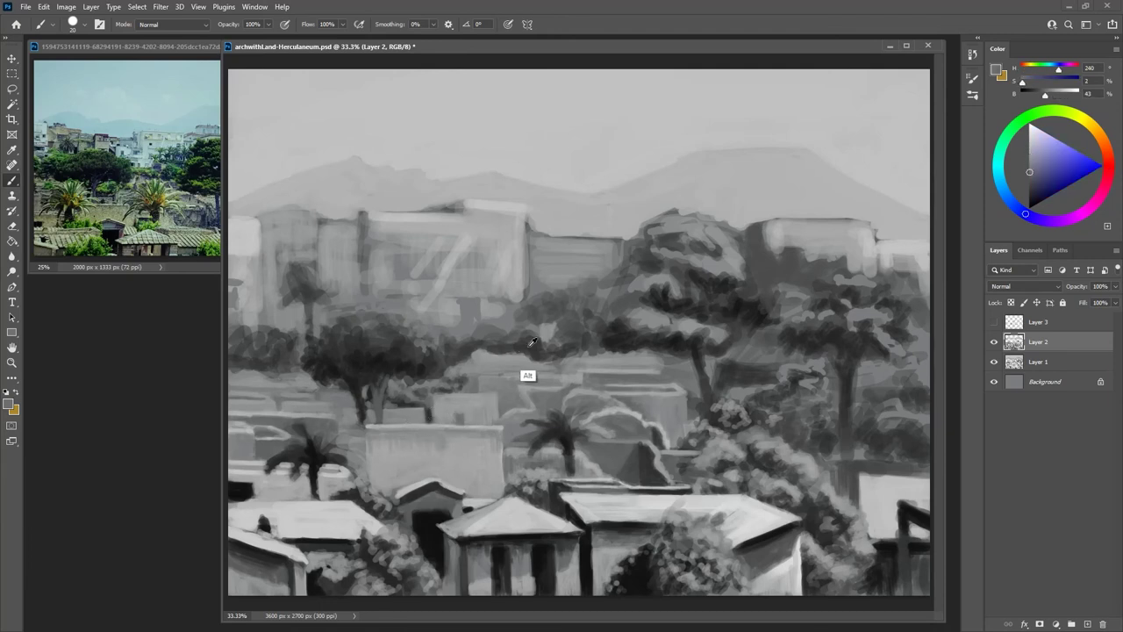
alt+click(674, 386)
alt+click(437, 523)
Paint the tall tower block's front wall in sampled light grey
alt+click(494, 202)
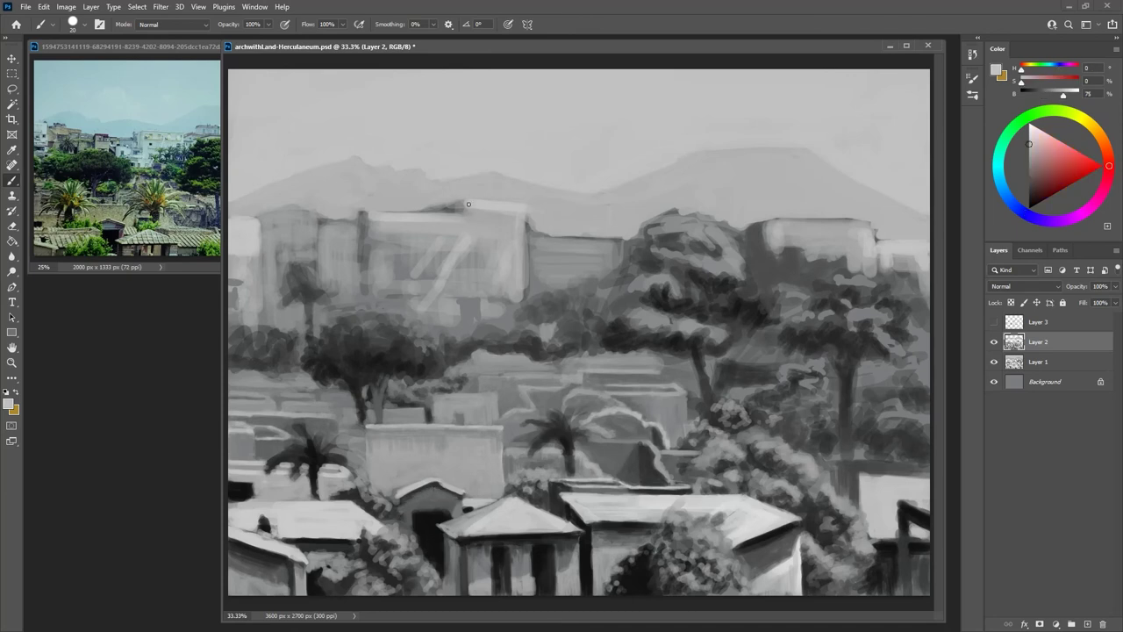
alt+click(490, 203)
alt+click(489, 200)
mouse_move(466, 250)
mouse_down()
mouse_move(473, 276)
mouse_move(508, 270)
mouse_move(495, 276)
mouse_move(493, 311)
mouse_move(497, 278)
mouse_move(492, 292)
mouse_move(490, 282)
mouse_move(467, 291)
mouse_move(470, 310)
mouse_move(521, 278)
mouse_move(526, 231)
mouse_move(523, 300)
mouse_move(522, 245)
mouse_up()
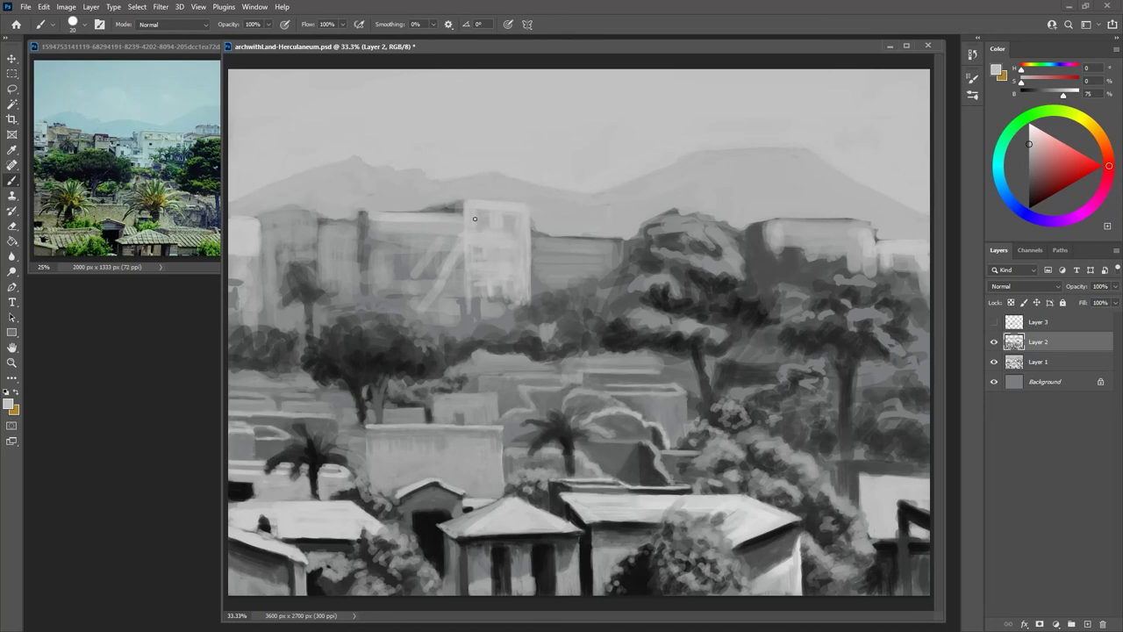
Add a row of mid-grey windows along the tower block's top floor and clean up the light wall around them
mouse_move(488, 212)
mouse_down()
mouse_move(488, 229)
mouse_move(513, 214)
mouse_up()
alt+click(484, 218)
alt+click(497, 222)
alt+click(506, 223)
alt+click(506, 225)
alt+click(520, 216)
alt+click(482, 214)
Paint the tower block's shaded side wall in mid grey and sharpen its roof edge against the mountains
drag(461, 208, 449, 210)
alt+click(447, 207)
drag(445, 205, 449, 205)
alt+click(452, 243)
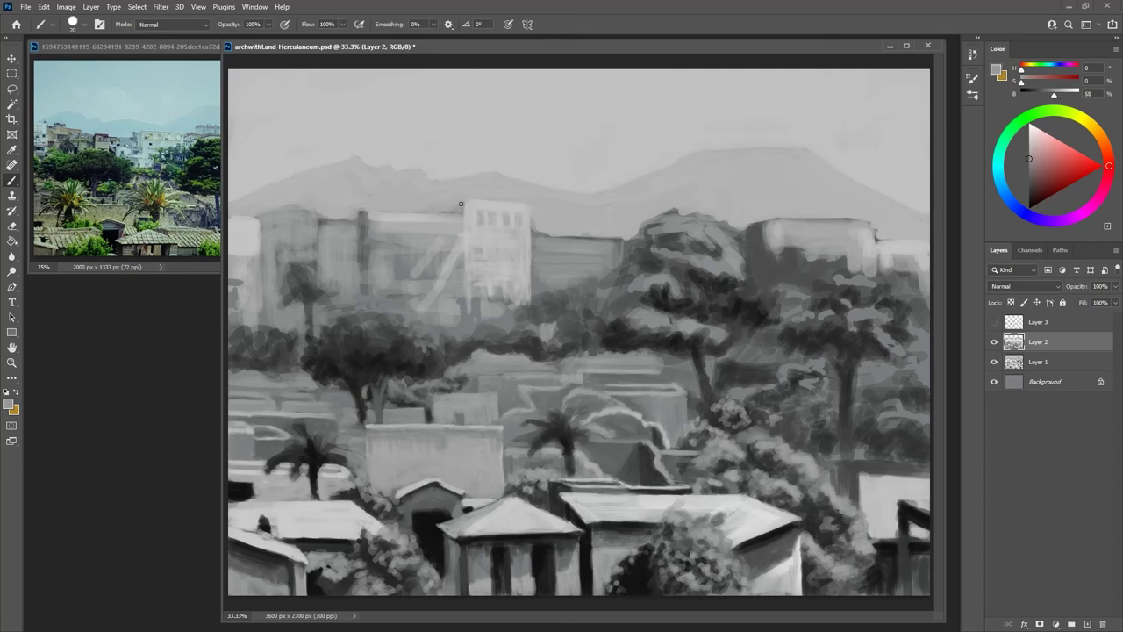
mouse_move(462, 218)
mouse_down()
mouse_move(458, 228)
mouse_move(447, 221)
mouse_move(464, 237)
mouse_up()
drag(468, 201, 525, 204)
Paint light window frames and wall edges on the low buildings beside the tower block's shaded side
alt+click(477, 274)
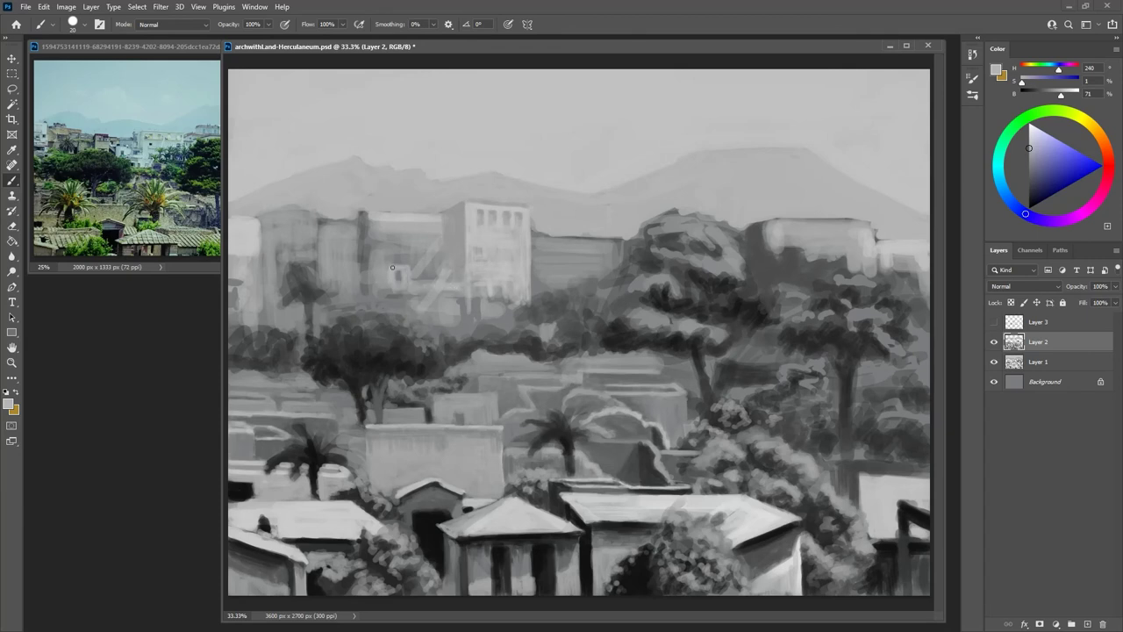
alt+click(422, 301)
alt+click(425, 298)
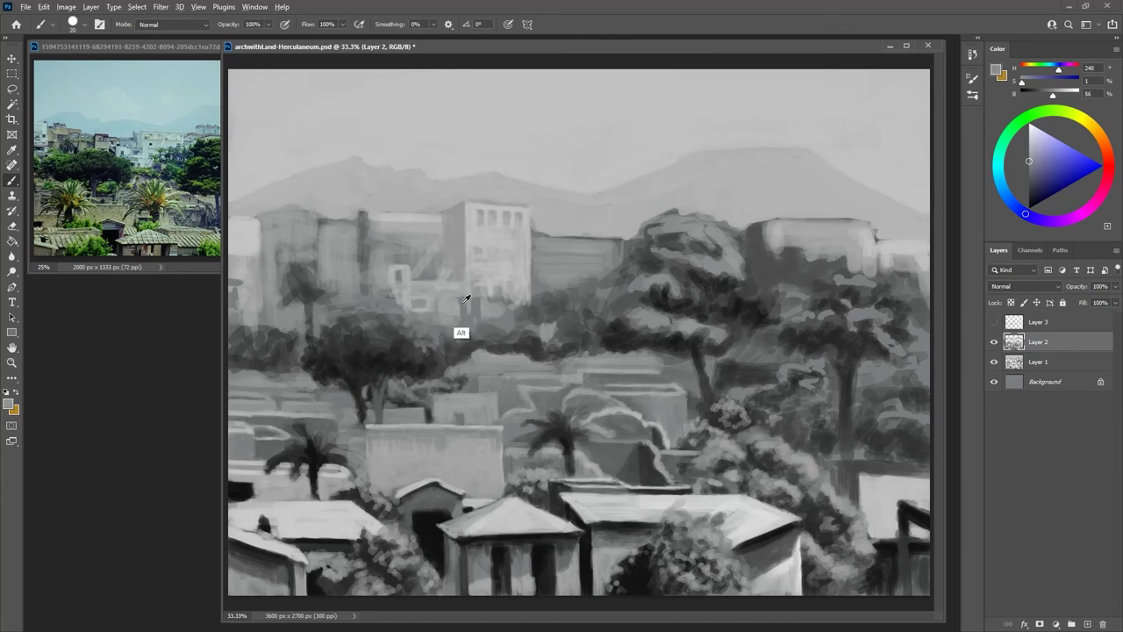
alt+click(471, 325)
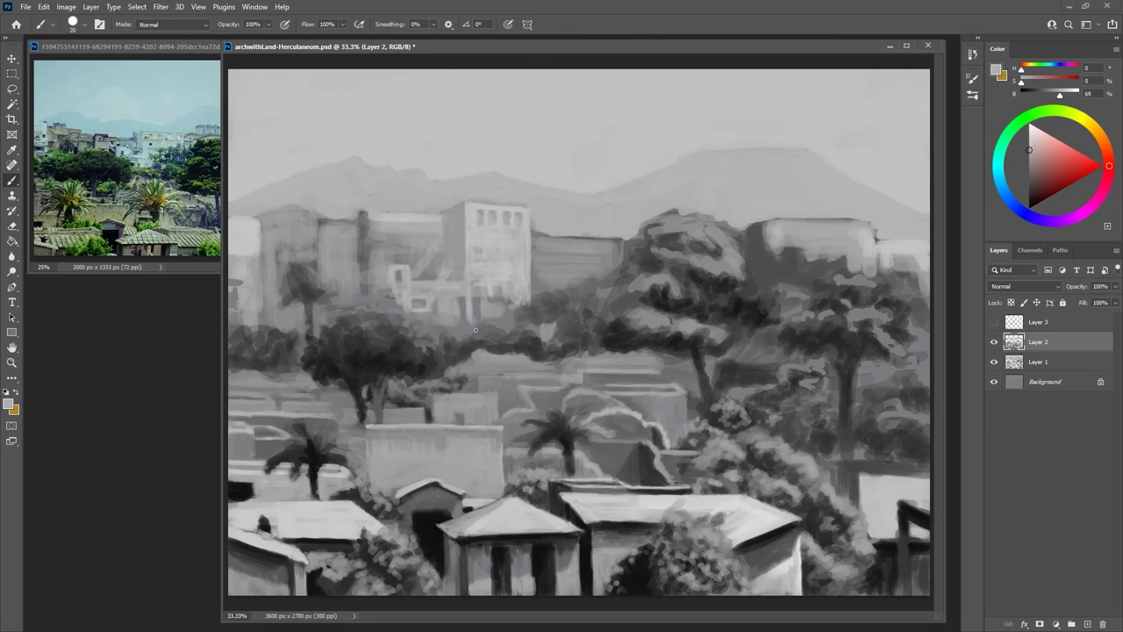
Dab light and dark grey foliage strokes into the tree line below the tower block
mouse_move(489, 323)
mouse_down()
mouse_move(507, 332)
mouse_move(495, 334)
mouse_up()
drag(480, 337, 437, 351)
mouse_move(516, 332)
mouse_down()
mouse_move(525, 338)
mouse_move(509, 331)
mouse_move(513, 356)
mouse_move(528, 361)
mouse_up()
alt+click(490, 349)
mouse_move(495, 355)
mouse_down()
mouse_move(458, 363)
mouse_move(557, 365)
mouse_up()
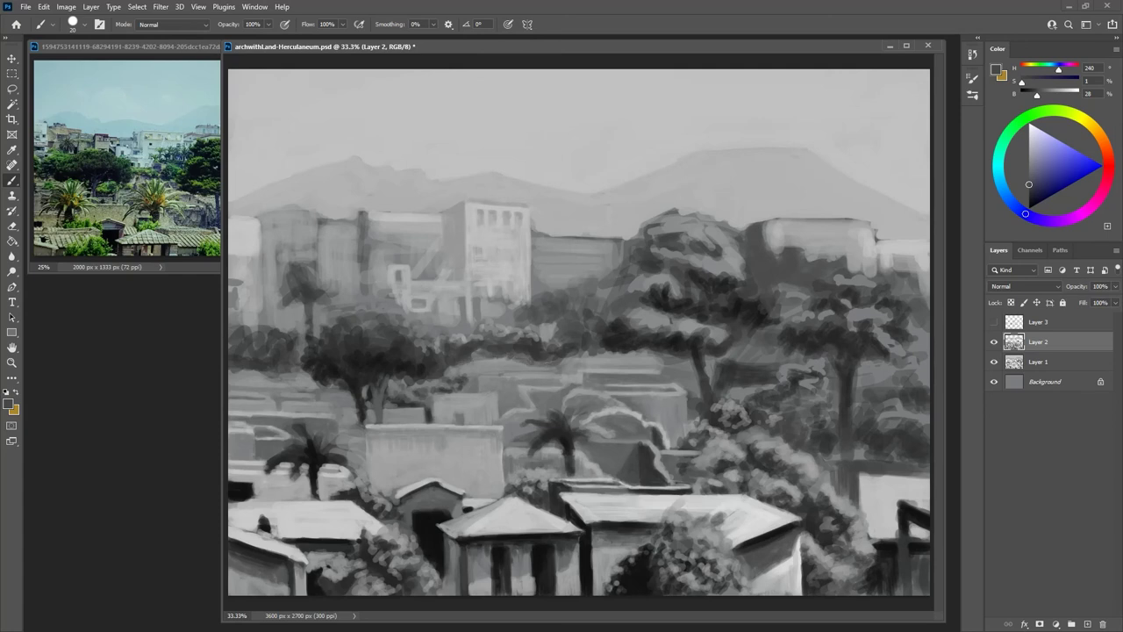
Define the small light house near the tower block with a stepped roof and darker adjoining wall in sampled greys
alt+click(368, 280)
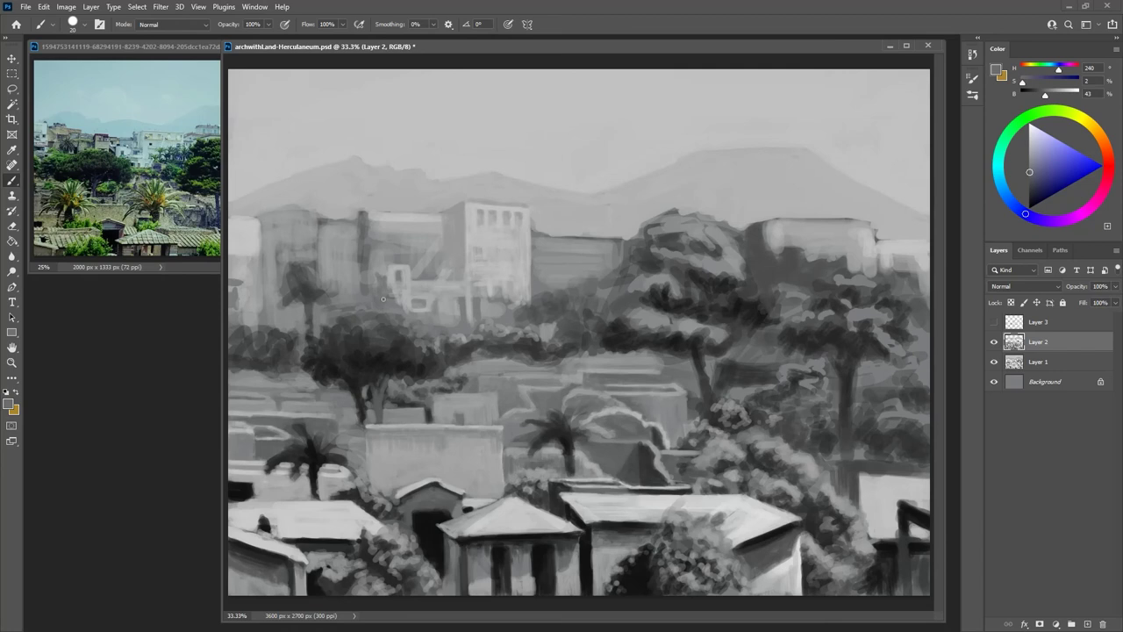
alt+click(368, 243)
mouse_move(383, 286)
mouse_down()
mouse_move(382, 308)
mouse_move(397, 318)
mouse_up()
alt+click(404, 284)
alt+click(374, 280)
alt+click(392, 274)
drag(374, 280, 382, 272)
alt+click(376, 281)
alt+click(382, 273)
alt+click(371, 264)
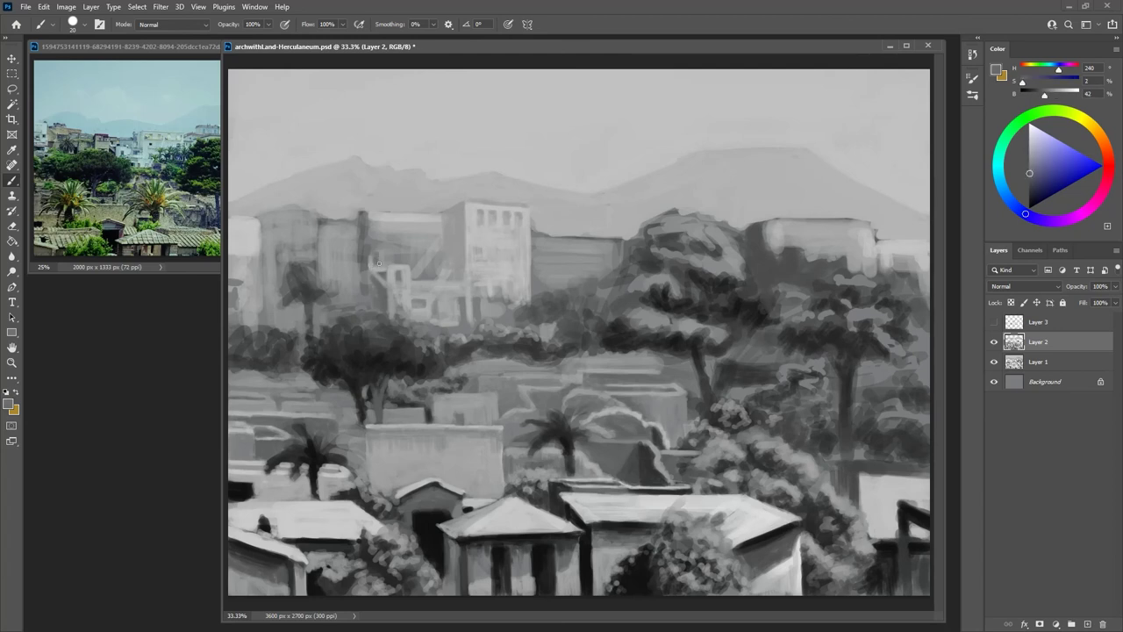
Shape the dark mid-ground building behind the round tree with shaded upper walls and a lighter front wall
alt+click(354, 248)
mouse_move(363, 253)
mouse_down()
mouse_move(363, 279)
mouse_move(359, 254)
mouse_move(333, 250)
mouse_up()
alt+click(353, 279)
drag(329, 222, 355, 229)
drag(353, 227, 342, 243)
drag(332, 233, 318, 267)
Paint the peaked dark roof and rooftops of the houses at the painting's far left edge in sampled greys
mouse_move(317, 229)
mouse_down()
mouse_move(315, 257)
mouse_move(310, 234)
mouse_move(273, 244)
mouse_move(252, 206)
mouse_up()
alt+click(381, 150)
alt+click(270, 236)
alt+click(269, 213)
alt+click(252, 226)
alt+click(269, 220)
alt+click(276, 231)
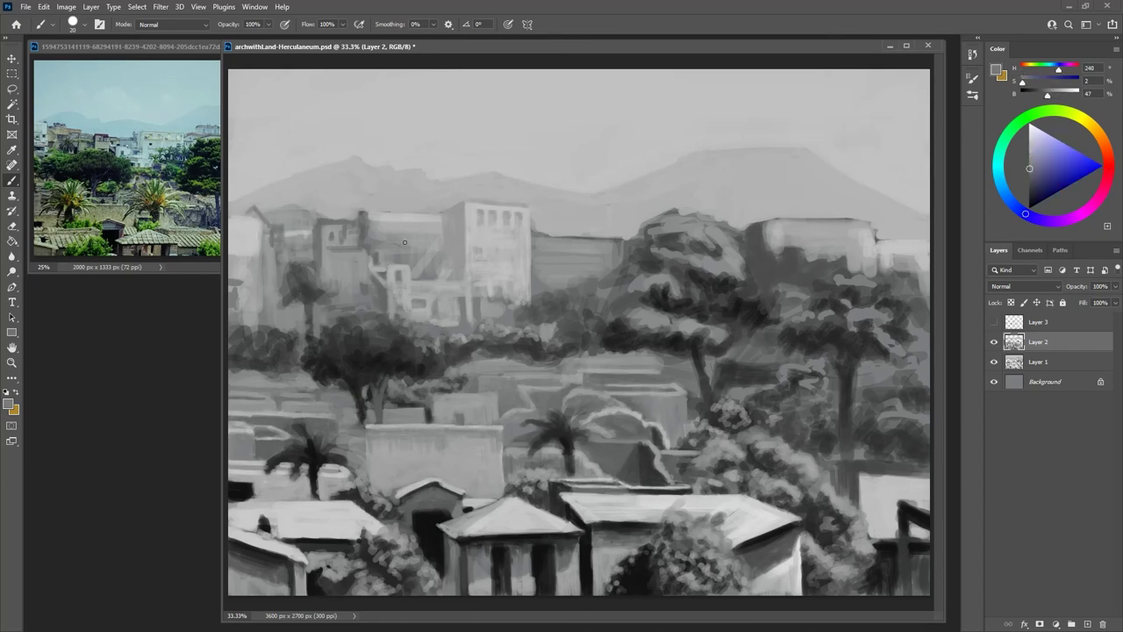
Lower the roofline between the dark building and tower block with mountain grey, then refine the walls beneath it
alt+click(430, 210)
drag(437, 217, 384, 217)
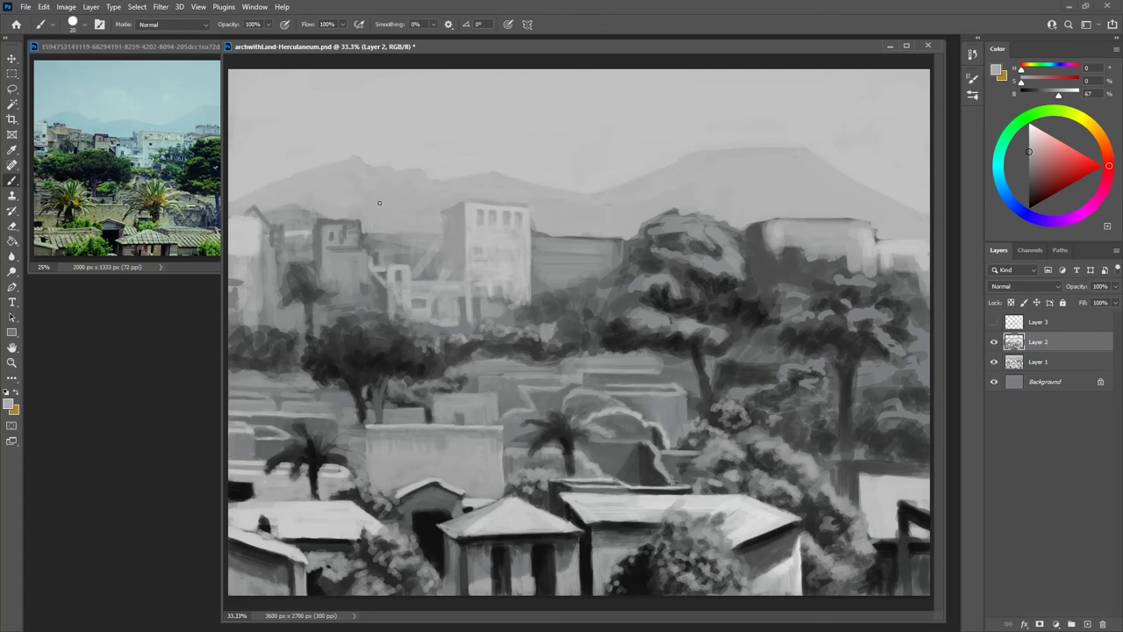
alt+click(463, 210)
alt+click(455, 221)
alt+click(423, 242)
drag(404, 251, 388, 263)
alt+click(394, 254)
alt+click(389, 258)
alt+click(388, 267)
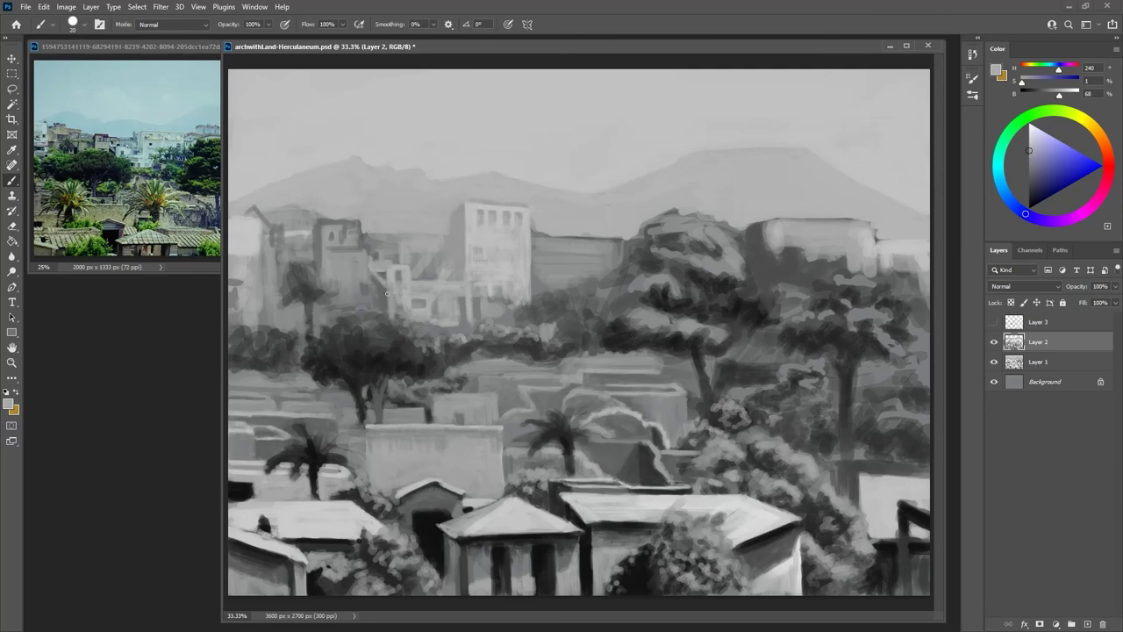
Examine the whole painting at thumbnail size to judge its overall values
key(ctrl+minus)
key(ctrl+minus)
key(ctrl+minus)
key(ctrl+minus)
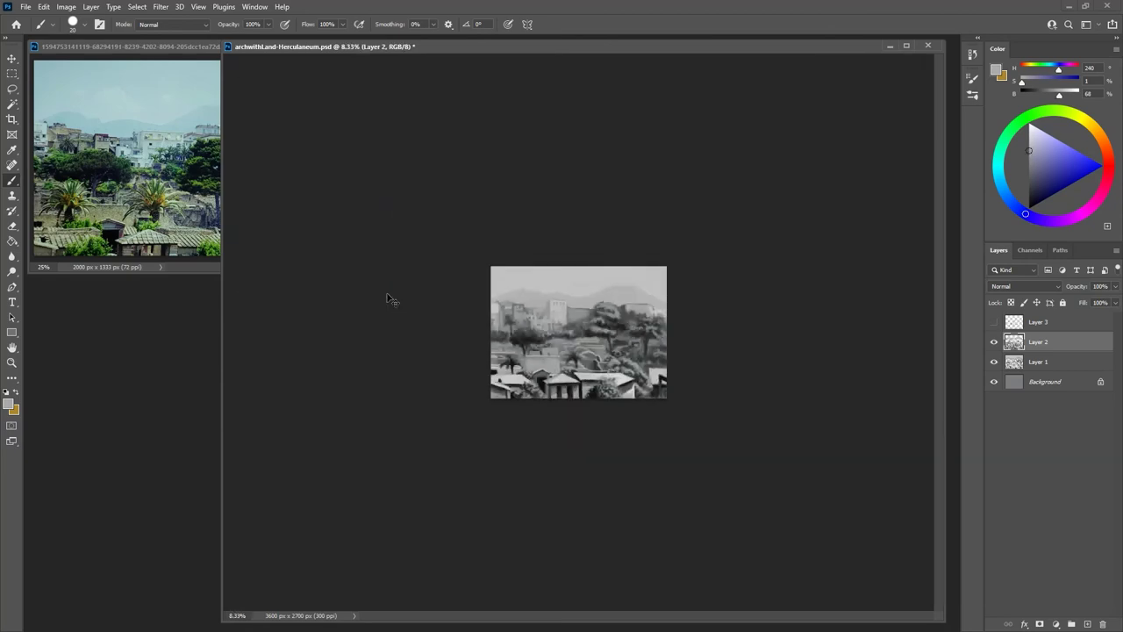
key(ctrl+plus)
key(ctrl+plus)
key(ctrl+plus)
key(ctrl+plus)
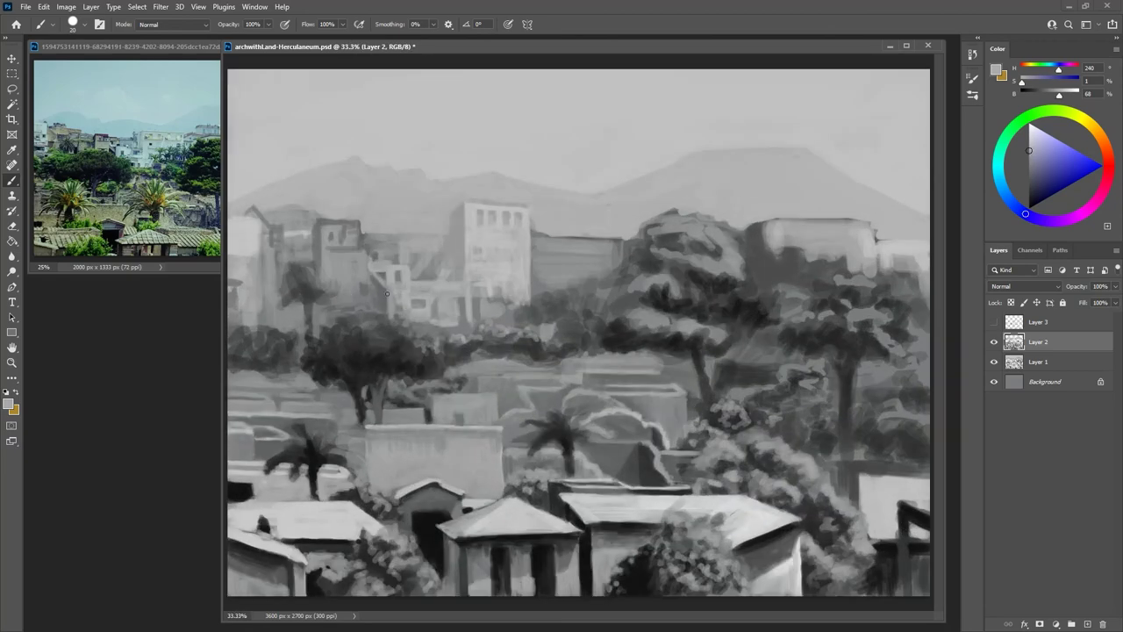
Add a dark shaded side to the large pale walled building and darken around the neighbouring palm
alt+click(643, 486)
alt+click(267, 433)
alt+click(648, 460)
mouse_move(362, 429)
mouse_down()
mouse_move(356, 467)
mouse_move(353, 421)
mouse_up()
alt+click(369, 427)
alt+click(357, 436)
mouse_move(351, 423)
mouse_down()
mouse_move(347, 458)
mouse_move(326, 449)
mouse_up()
alt+click(328, 463)
alt+click(318, 487)
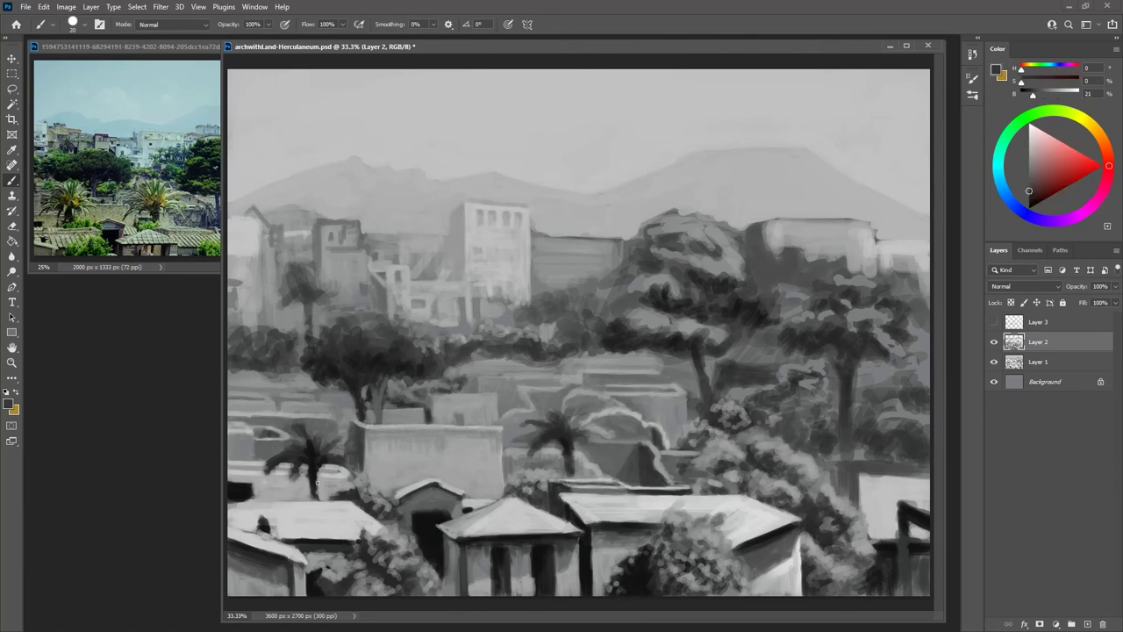
Touch up the arch's rim and the terrace edges above it with sampled light and mid greys
alt+click(649, 438)
alt+click(650, 435)
alt+click(669, 385)
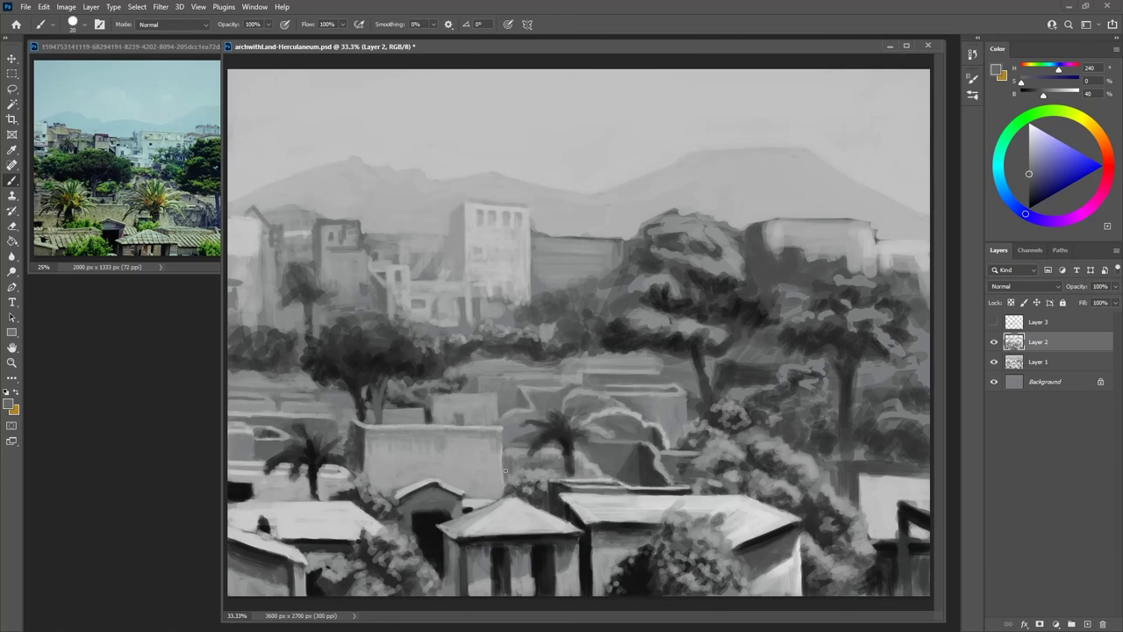
Paint mid-grey windows and wall divisions on the low buildings beside the tower block's shaded side
key(ctrl+minus)
key(ctrl+minus)
key(ctrl+minus)
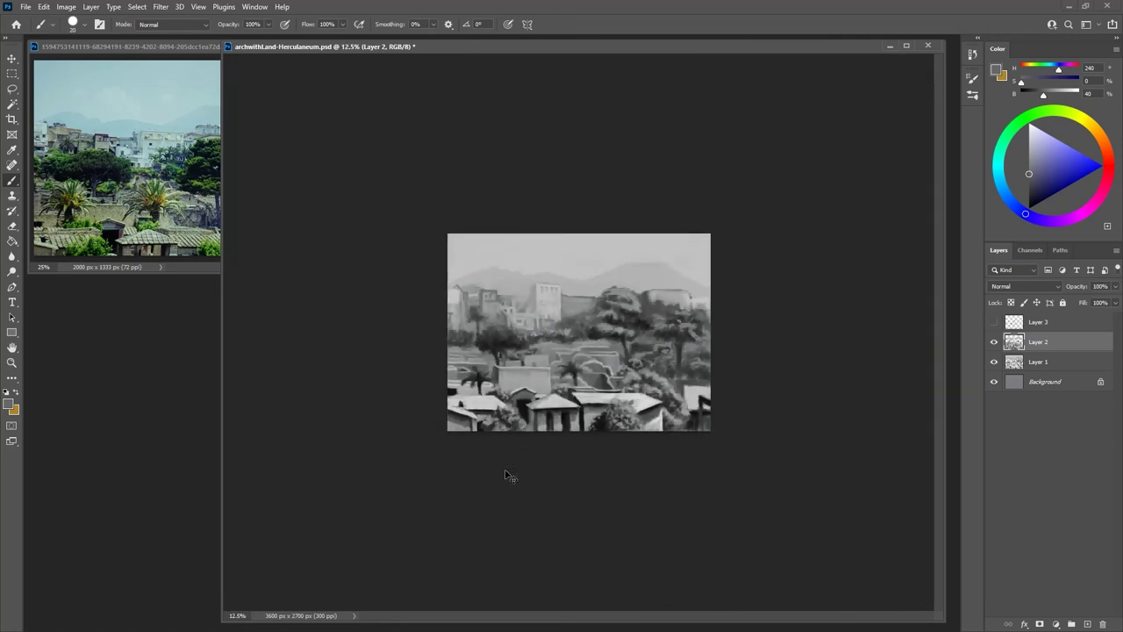
key(ctrl+plus)
key(ctrl+plus)
key(ctrl+plus)
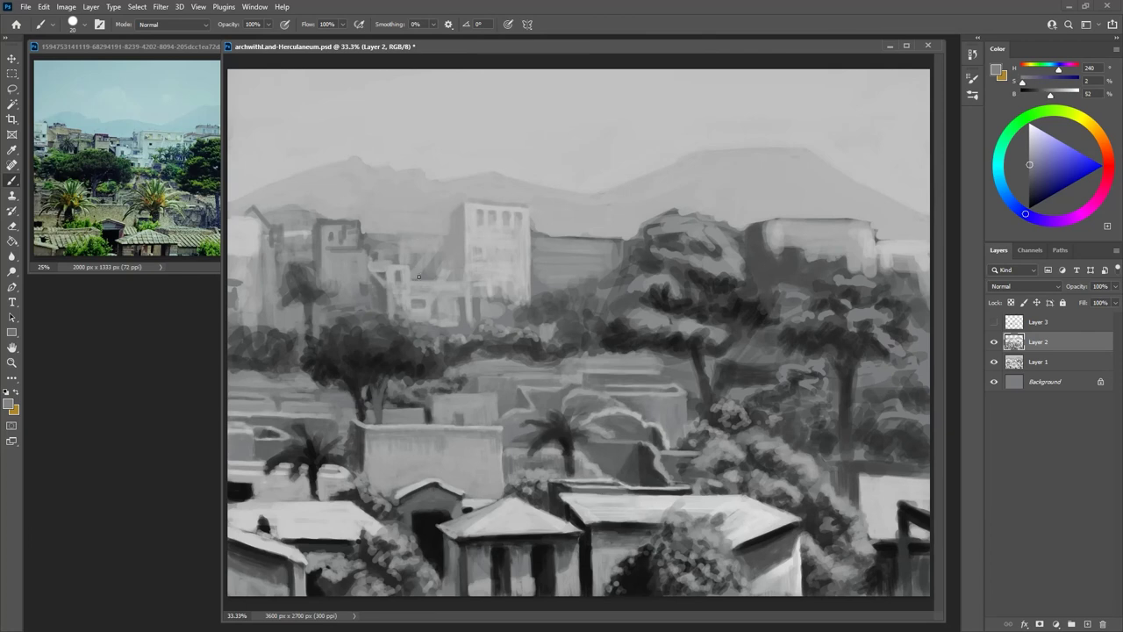
alt+click(412, 269)
mouse_move(435, 268)
mouse_down()
mouse_move(434, 279)
mouse_move(447, 260)
mouse_up()
alt+click(443, 260)
alt+click(411, 243)
Rework the shaded side wall of the far-left house and the walls behind the small distant palm
alt+click(310, 267)
alt+click(271, 246)
drag(251, 214, 272, 250)
alt+click(268, 233)
alt+click(286, 283)
alt+click(286, 285)
Paint windows and light floor bands on the far-left white building in sampled light and mid greys
alt+click(243, 269)
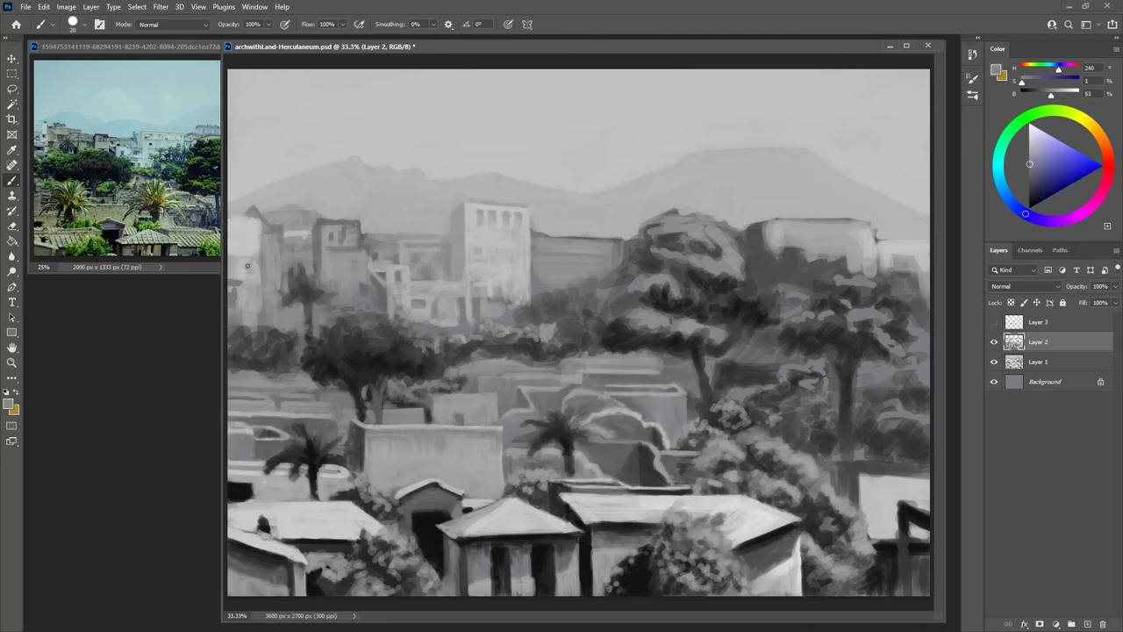
alt+click(238, 279)
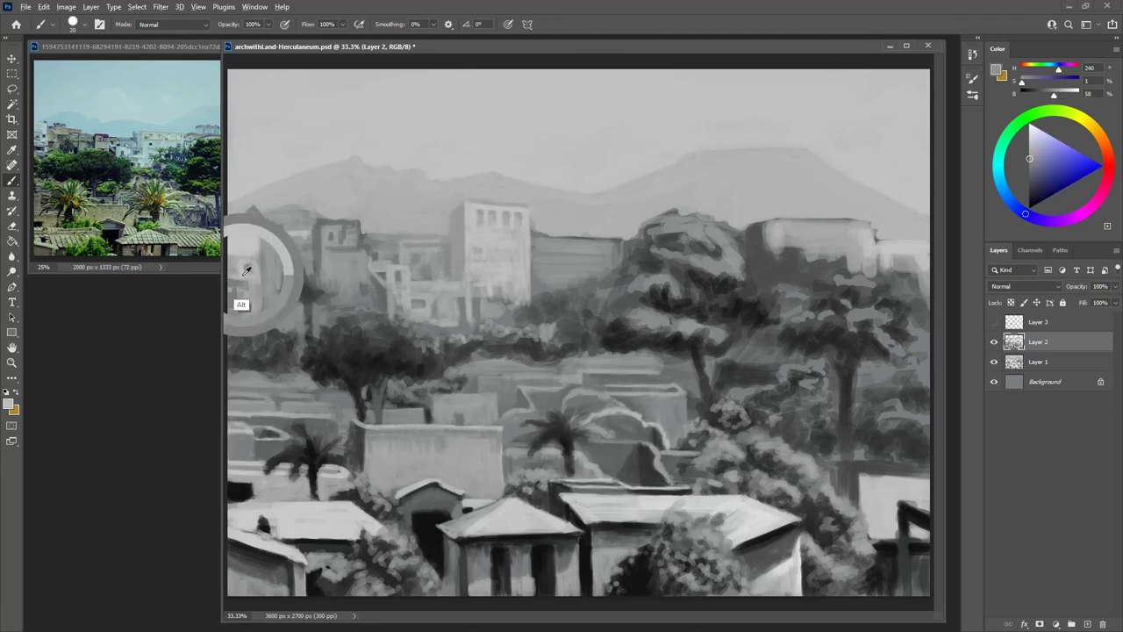
alt+click(242, 300)
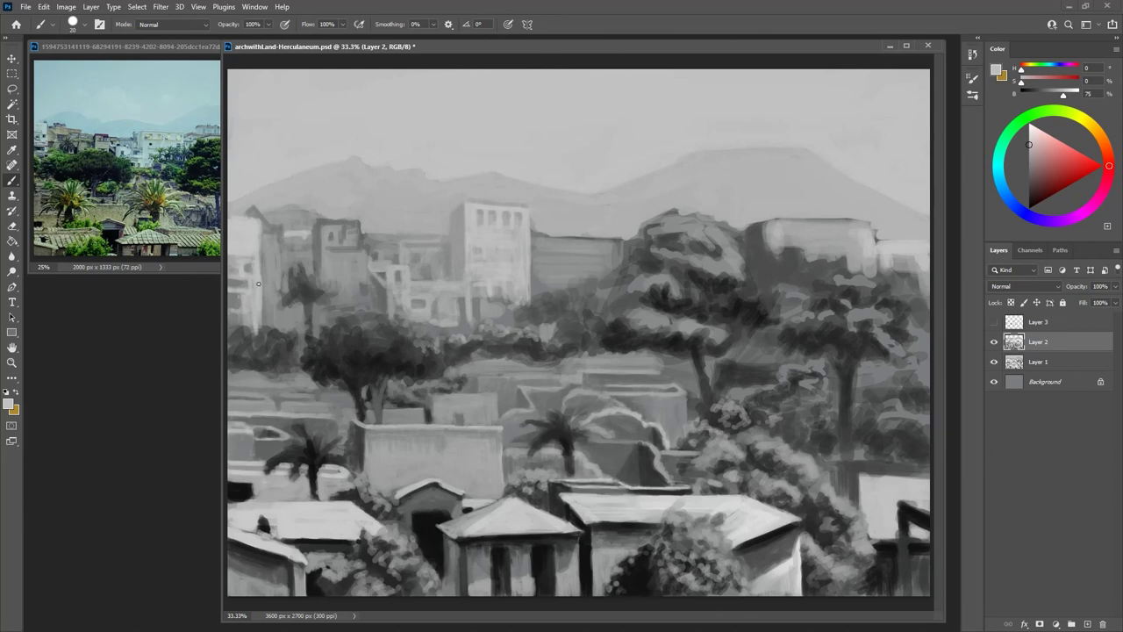
alt+click(240, 307)
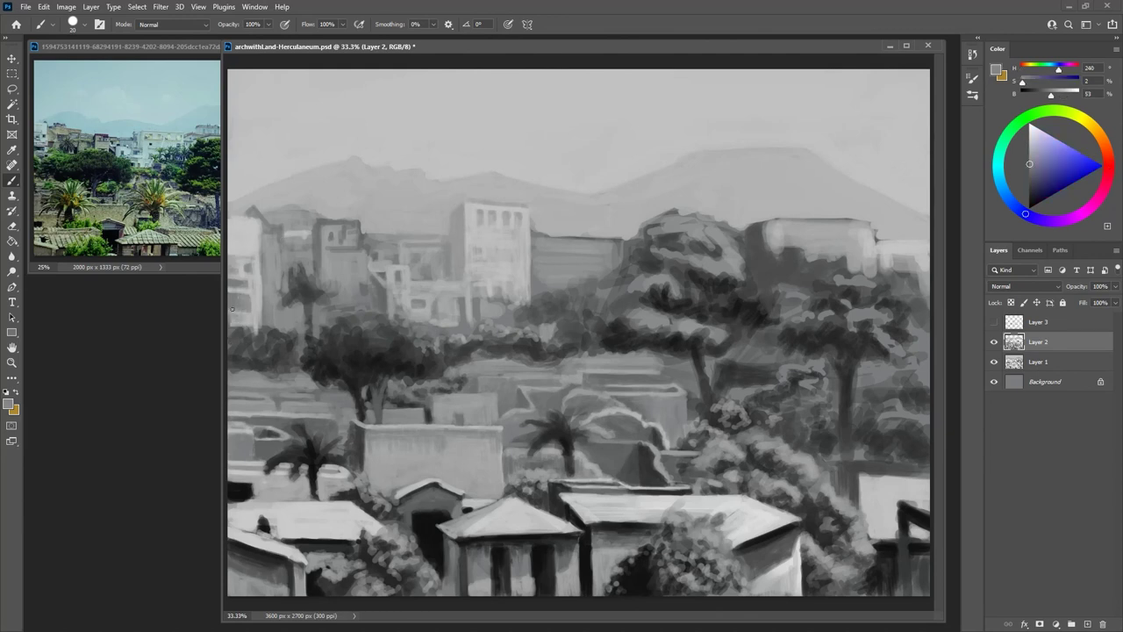
alt+click(237, 274)
Carve the small distant palm's crown into separate fronds with the grey of the walls behind it
alt+click(288, 285)
mouse_move(275, 292)
mouse_down()
mouse_move(321, 230)
mouse_move(306, 290)
mouse_move(295, 287)
mouse_move(342, 275)
mouse_move(308, 273)
mouse_up()
alt+click(300, 284)
alt+click(285, 315)
alt+click(306, 287)
alt+click(295, 260)
drag(305, 269, 320, 283)
alt+click(323, 267)
alt+click(313, 308)
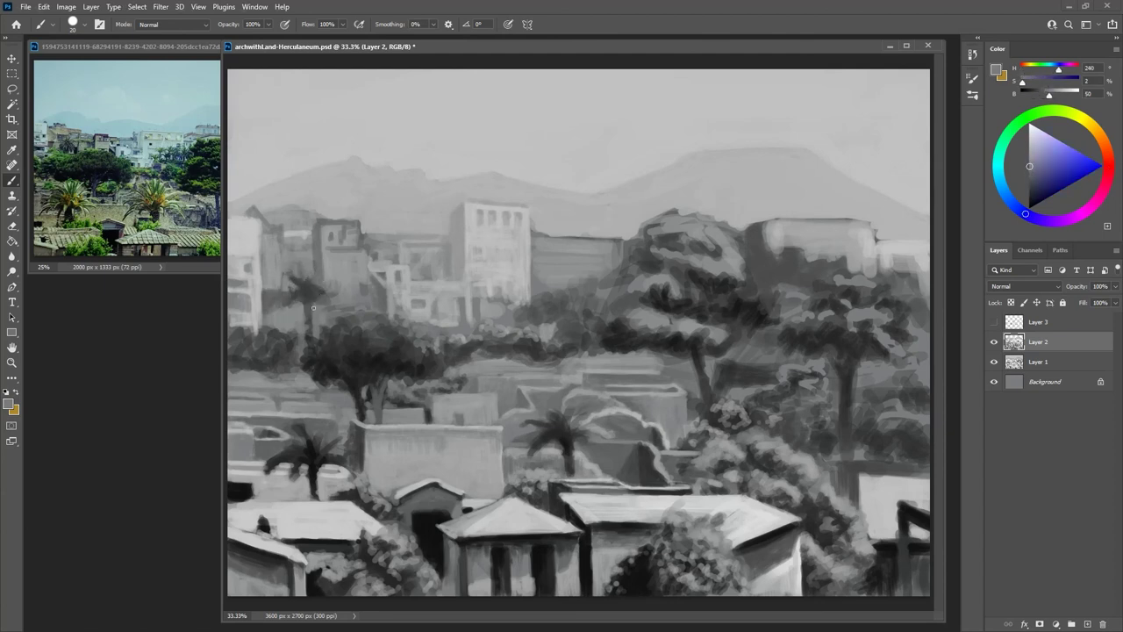
Clean up the background around the small distant palm's trunk and redraw its dark fronds and trunk
alt+click(319, 311)
mouse_move(325, 290)
mouse_down()
mouse_move(318, 323)
mouse_move(327, 312)
mouse_move(306, 252)
mouse_move(283, 297)
mouse_move(286, 287)
mouse_move(285, 313)
mouse_move(301, 309)
mouse_move(296, 338)
mouse_move(312, 316)
mouse_up()
alt+click(294, 265)
alt+click(329, 271)
alt+click(319, 309)
alt+click(313, 303)
alt+click(278, 304)
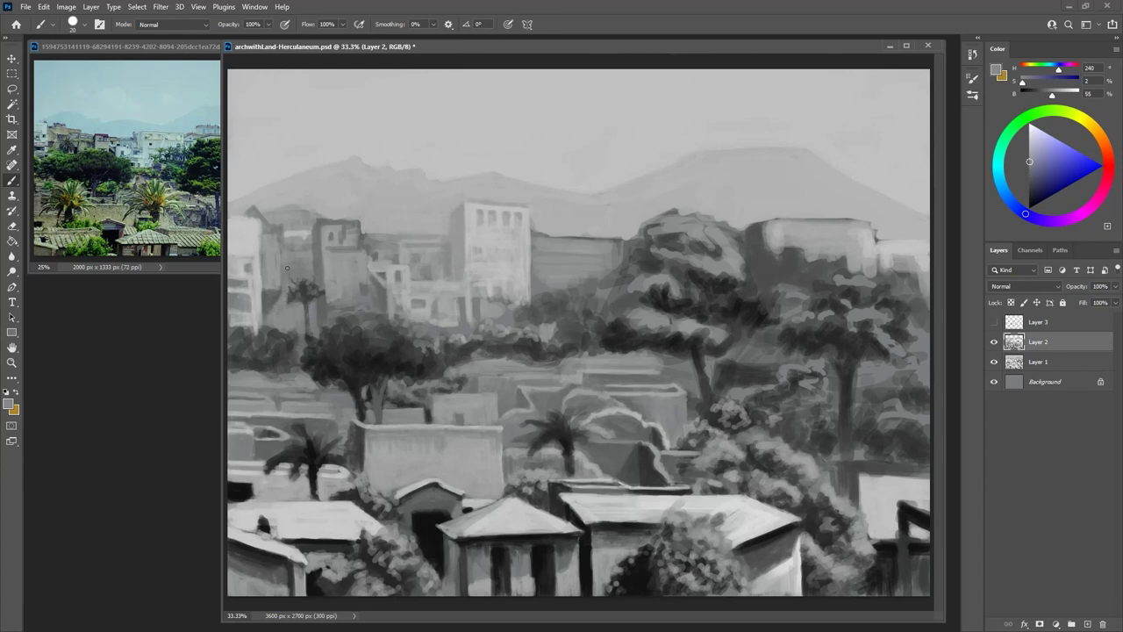
alt+click(306, 291)
alt+click(306, 295)
drag(305, 288, 306, 301)
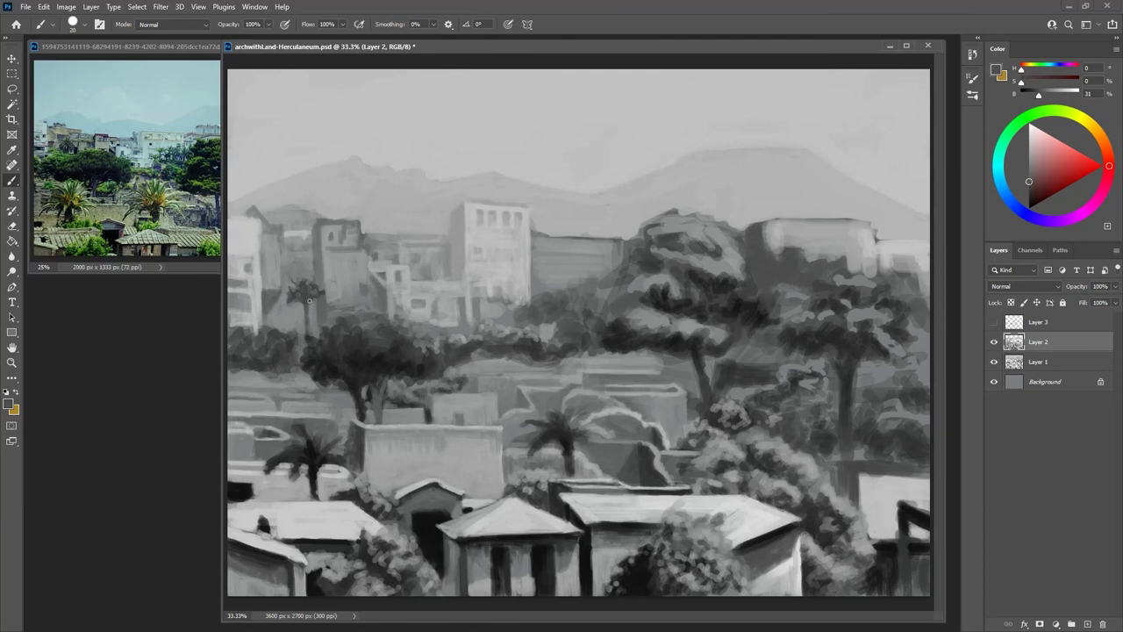
Paint the tower block's lower wall and window openings in sampled light and mid greys
alt+click(484, 342)
alt+click(484, 294)
mouse_move(476, 296)
mouse_down()
mouse_move(477, 306)
mouse_move(516, 300)
mouse_up()
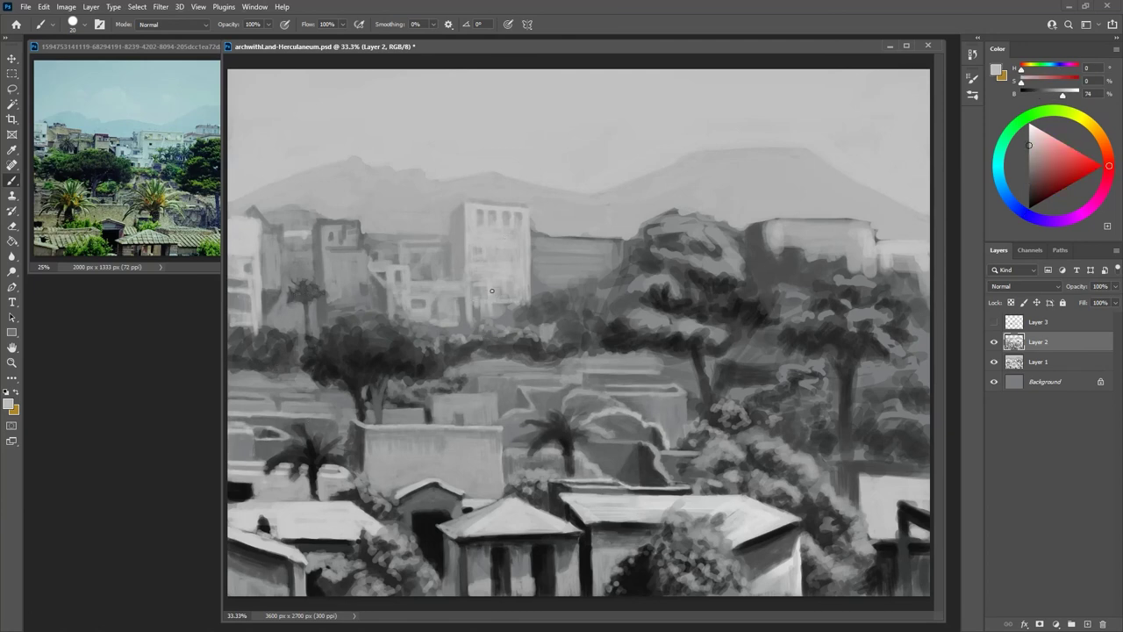
alt+click(484, 285)
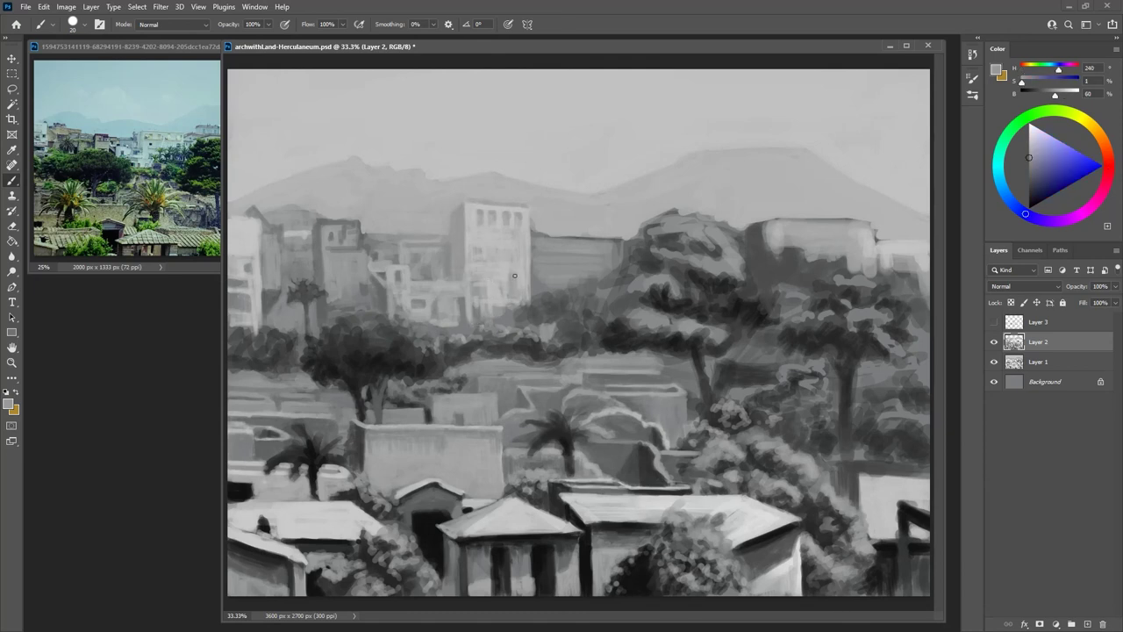
Add windows and a doorway to the lower wall of the dark mid-ground building above the round tree
alt+click(367, 283)
alt+click(358, 295)
mouse_move(331, 283)
mouse_down()
mouse_move(354, 284)
mouse_move(333, 304)
mouse_move(357, 289)
mouse_move(355, 302)
mouse_up()
alt+click(347, 301)
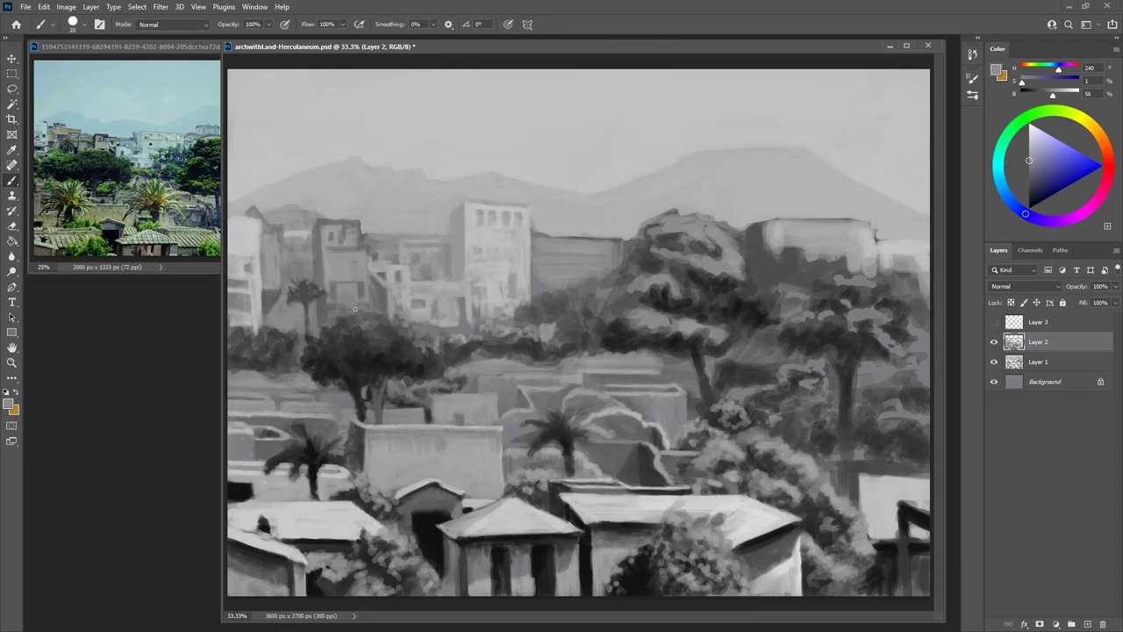
alt+click(345, 309)
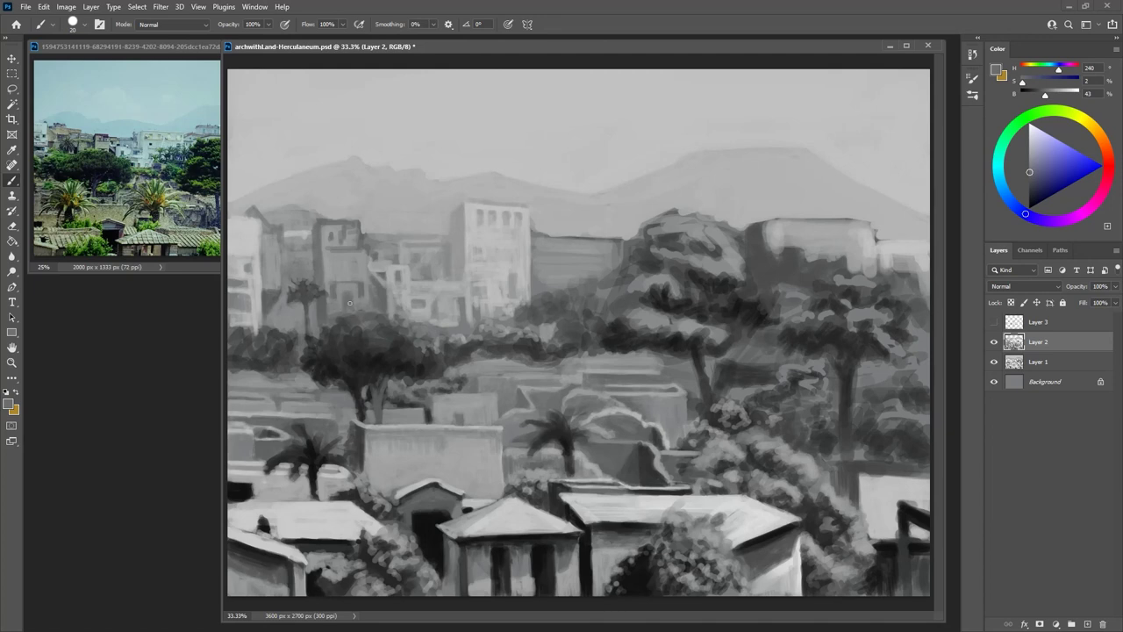
Soften the roofline of the long building between the tower block and the large tree with sampled greys
alt+click(594, 259)
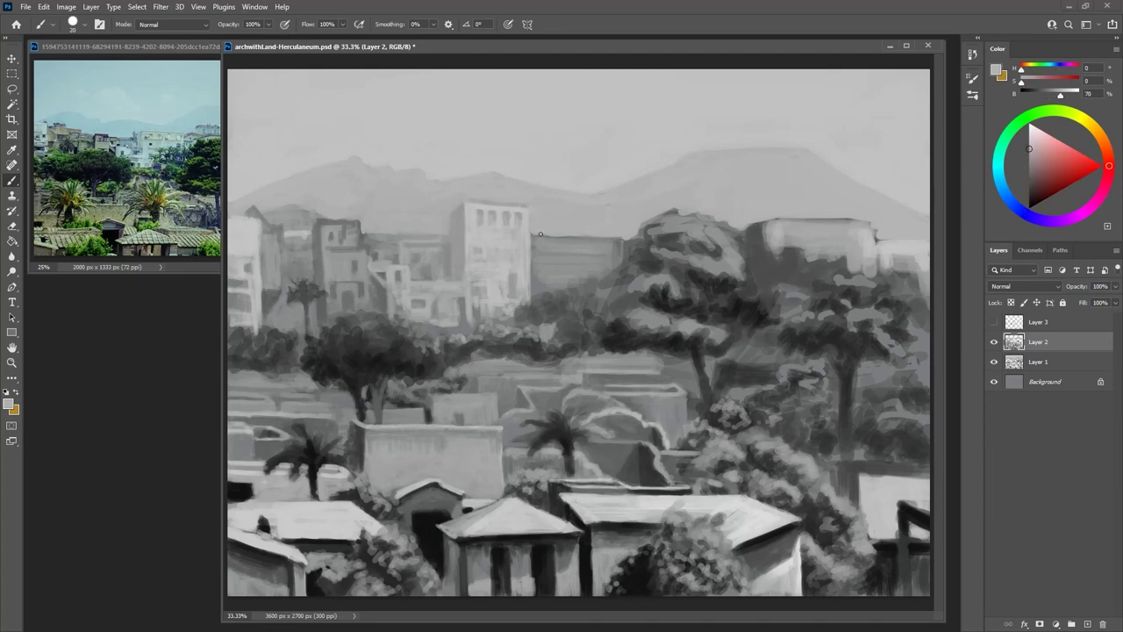
alt+click(534, 237)
mouse_move(617, 241)
mouse_down()
mouse_move(617, 253)
mouse_move(647, 239)
mouse_up()
key(ctrl+minus)
key(ctrl+minus)
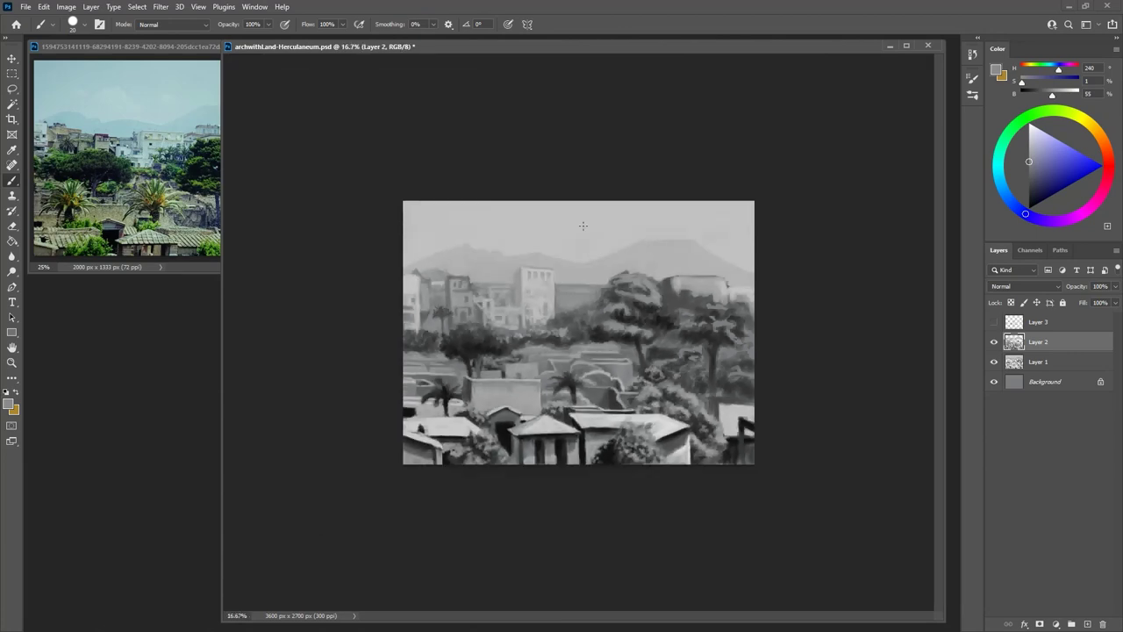
key(ctrl+plus)
key(ctrl+plus)
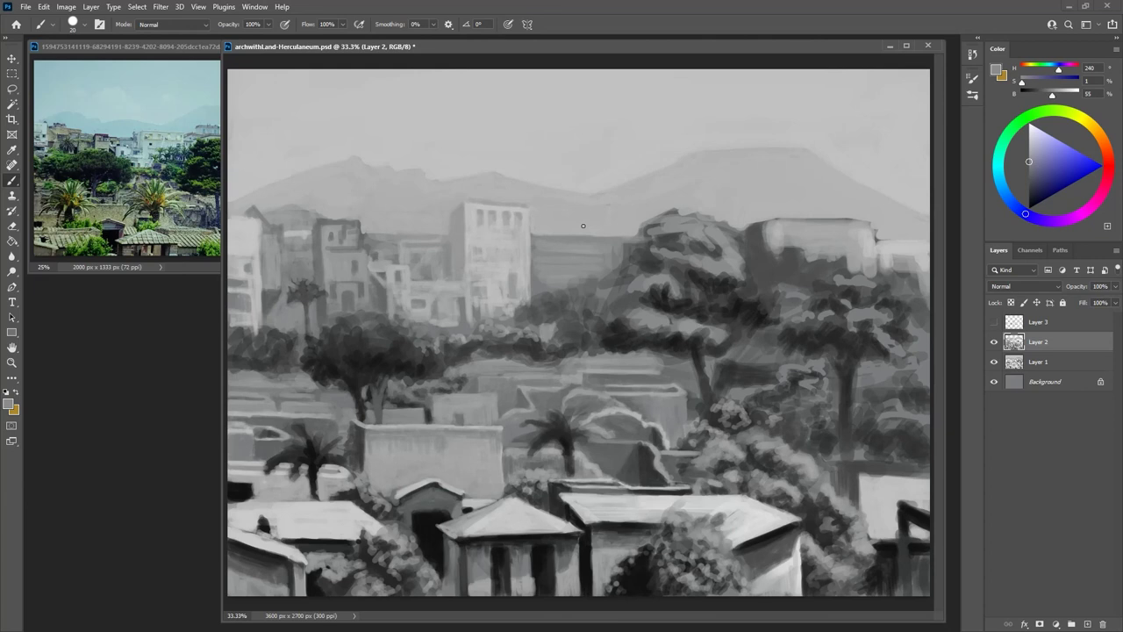
Repaint the long building's wall with faint windows and define the bushes along its base
alt+click(538, 282)
alt+click(567, 259)
alt+click(538, 281)
alt+click(544, 243)
mouse_move(615, 248)
mouse_down()
mouse_move(614, 259)
mouse_move(628, 256)
mouse_move(606, 290)
mouse_move(575, 293)
mouse_up()
drag(597, 280, 578, 289)
mouse_move(576, 284)
mouse_down()
mouse_move(570, 296)
mouse_move(605, 291)
mouse_up()
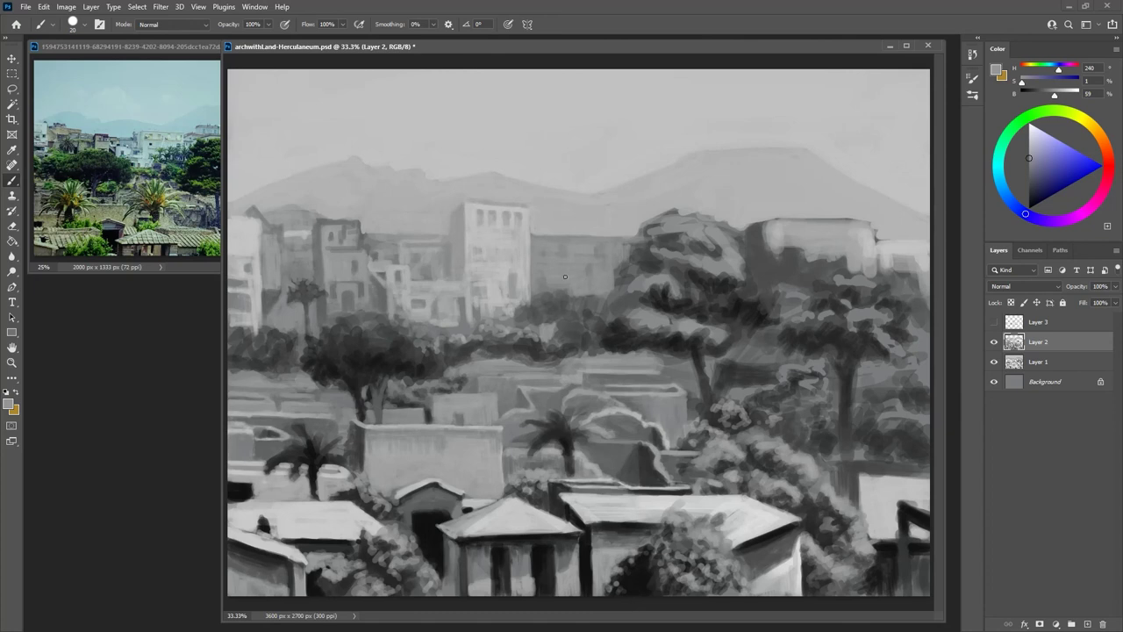
Define the large tree's crown edge and inner foliage with sampled dark and mid greys
alt+click(623, 264)
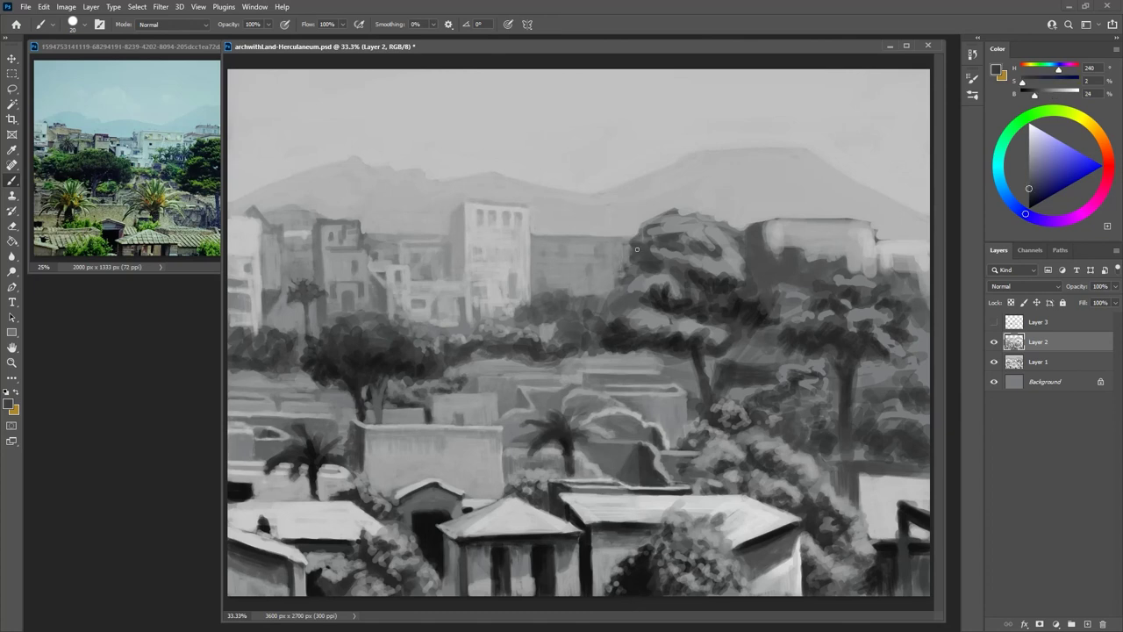
mouse_move(625, 288)
mouse_down()
mouse_move(626, 327)
mouse_move(553, 411)
mouse_move(645, 270)
mouse_move(667, 291)
mouse_up()
alt+click(624, 293)
alt+click(666, 297)
drag(679, 255, 670, 265)
alt+click(689, 229)
drag(675, 213, 665, 216)
Darken the large tree's lower foliage and the ground beside its trunk with dark grey strokes
drag(745, 274, 745, 311)
mouse_move(750, 299)
mouse_down()
mouse_move(760, 311)
mouse_move(738, 347)
mouse_move(727, 340)
mouse_move(731, 357)
mouse_up()
alt+click(724, 341)
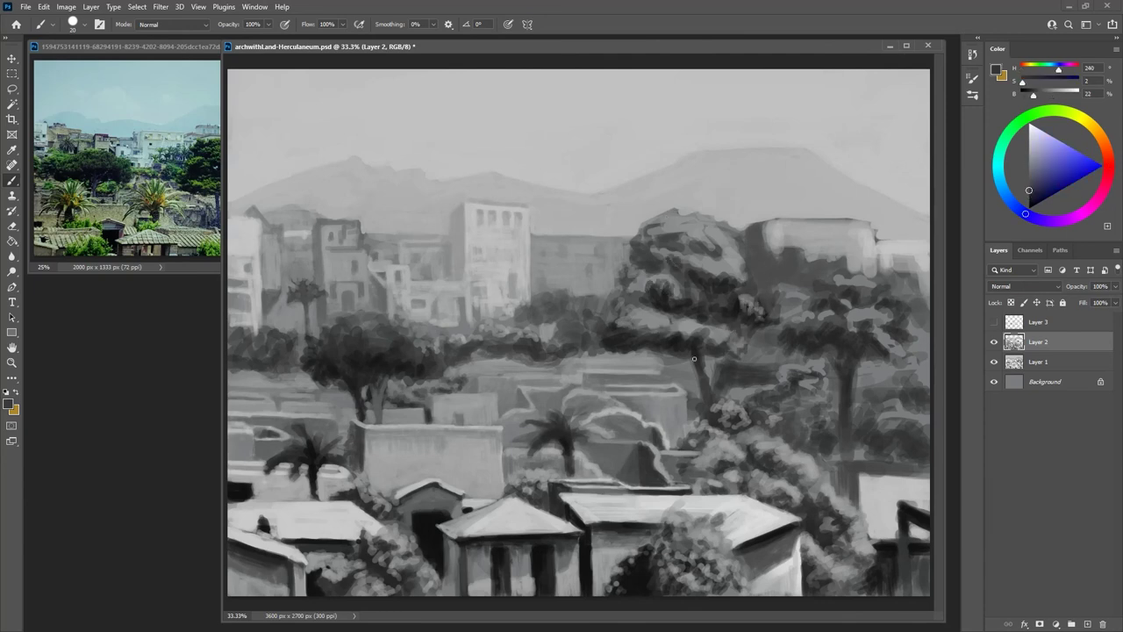
Refine the bushes beside the large tree's lower crown with alternating sampled dark and mid grey dabs
alt+click(616, 323)
mouse_move(621, 329)
mouse_down()
mouse_move(606, 343)
mouse_move(618, 340)
mouse_up()
alt+click(566, 338)
drag(574, 327, 595, 313)
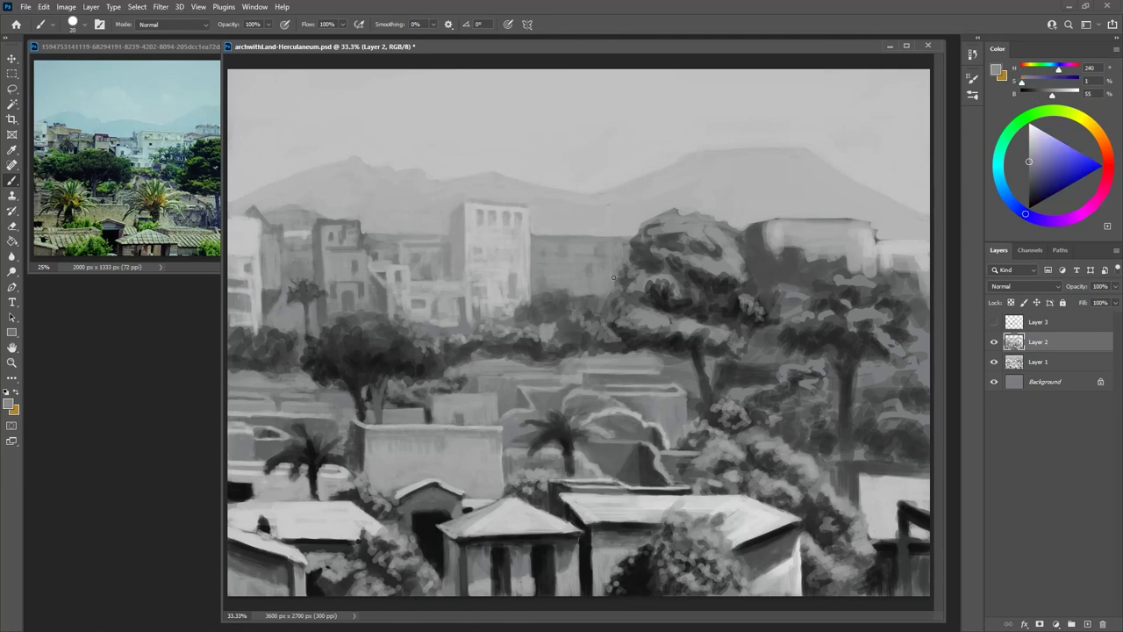
alt+click(626, 354)
alt+click(656, 356)
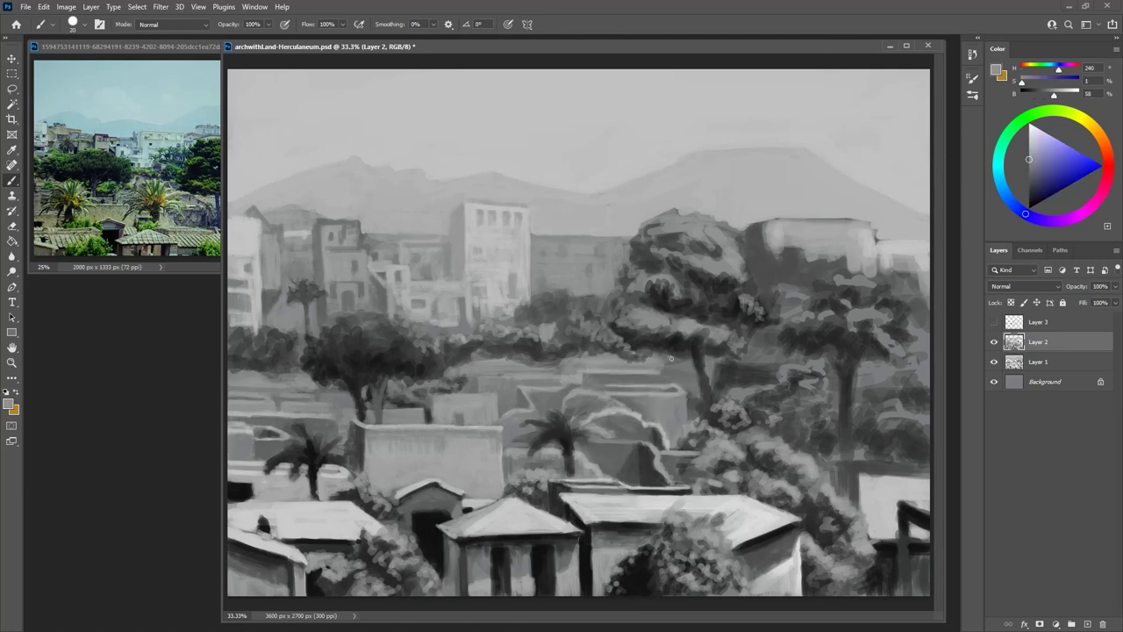
alt+click(604, 310)
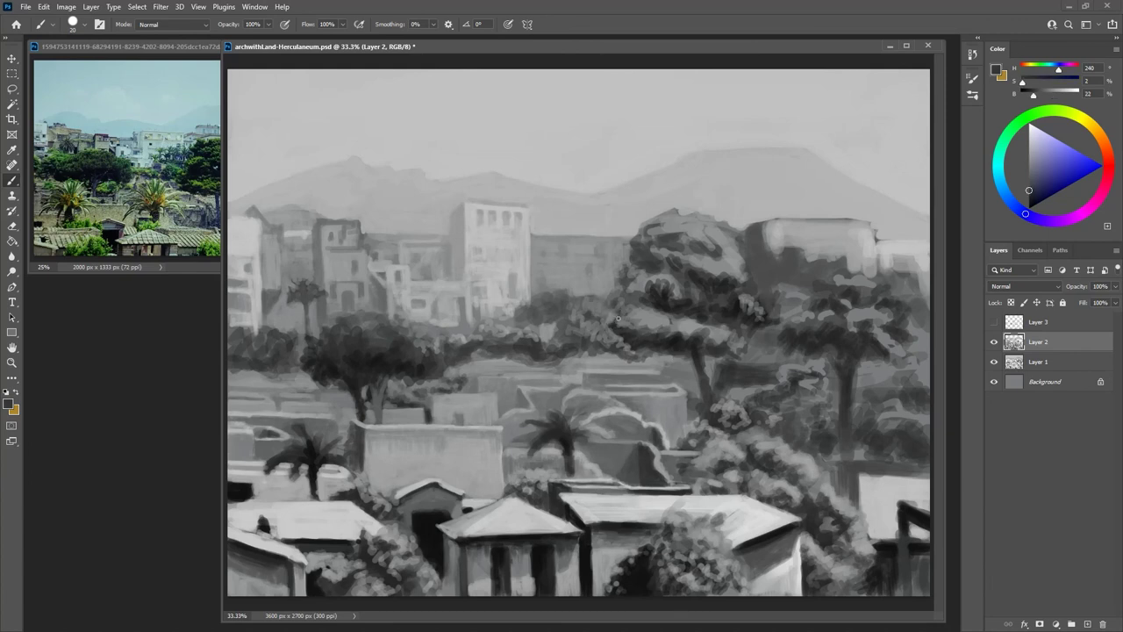
Repaint the ruined walls beneath the large tree with dark greys, toning down their light top edges
alt+click(680, 348)
mouse_move(680, 395)
mouse_down()
mouse_move(658, 395)
mouse_move(679, 389)
mouse_move(663, 393)
mouse_move(652, 416)
mouse_move(644, 405)
mouse_move(683, 391)
mouse_up()
alt+click(692, 405)
alt+click(685, 404)
alt+click(684, 396)
drag(681, 388, 662, 384)
mouse_move(662, 397)
mouse_down()
mouse_move(617, 396)
mouse_move(647, 396)
mouse_move(669, 423)
mouse_move(617, 389)
mouse_move(645, 387)
mouse_move(599, 392)
mouse_move(686, 419)
mouse_move(674, 412)
mouse_move(675, 436)
mouse_up()
alt+click(654, 432)
Block in a dark wall shadow behind the foreground palm near the canvas's left edge with sampled dark grey
alt+click(671, 388)
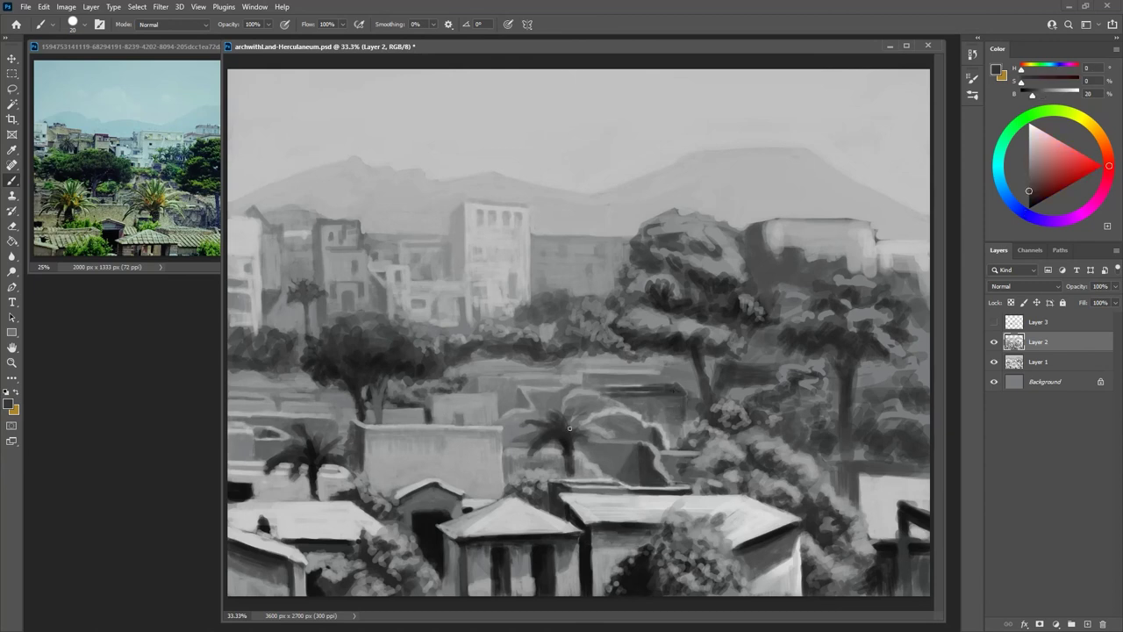
drag(331, 416, 293, 413)
mouse_move(330, 419)
mouse_down()
mouse_move(336, 432)
mouse_move(314, 446)
mouse_up()
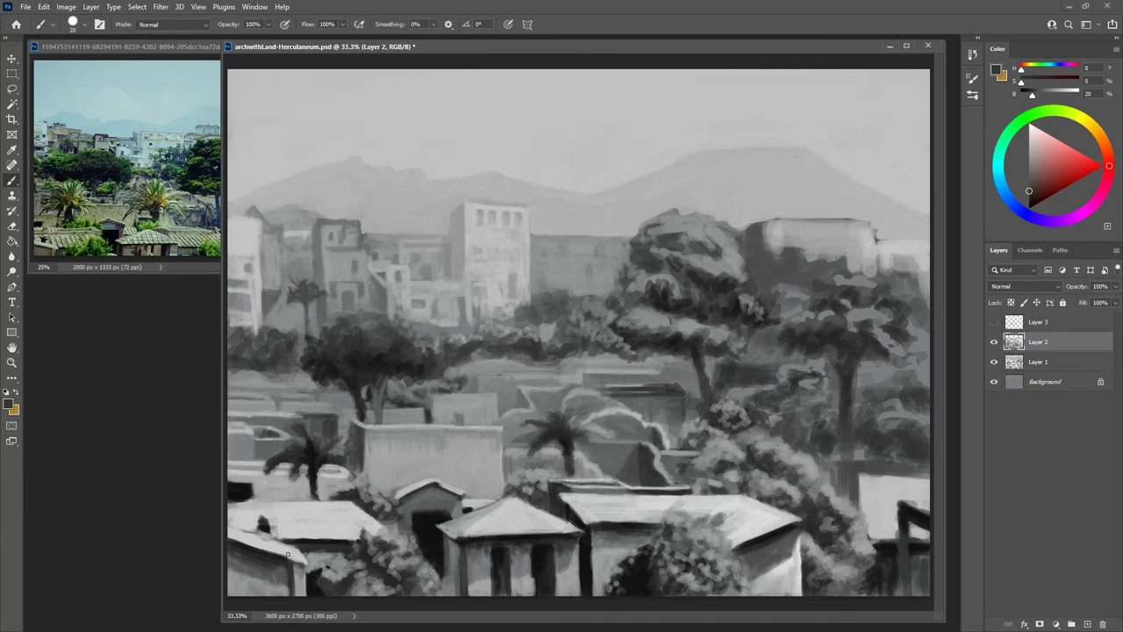
Darken the shaded side of the block building between the two large trees with grey at 39% brightness
alt+click(524, 210)
alt+click(761, 234)
click(1030, 176)
drag(763, 226, 760, 261)
drag(770, 221, 768, 284)
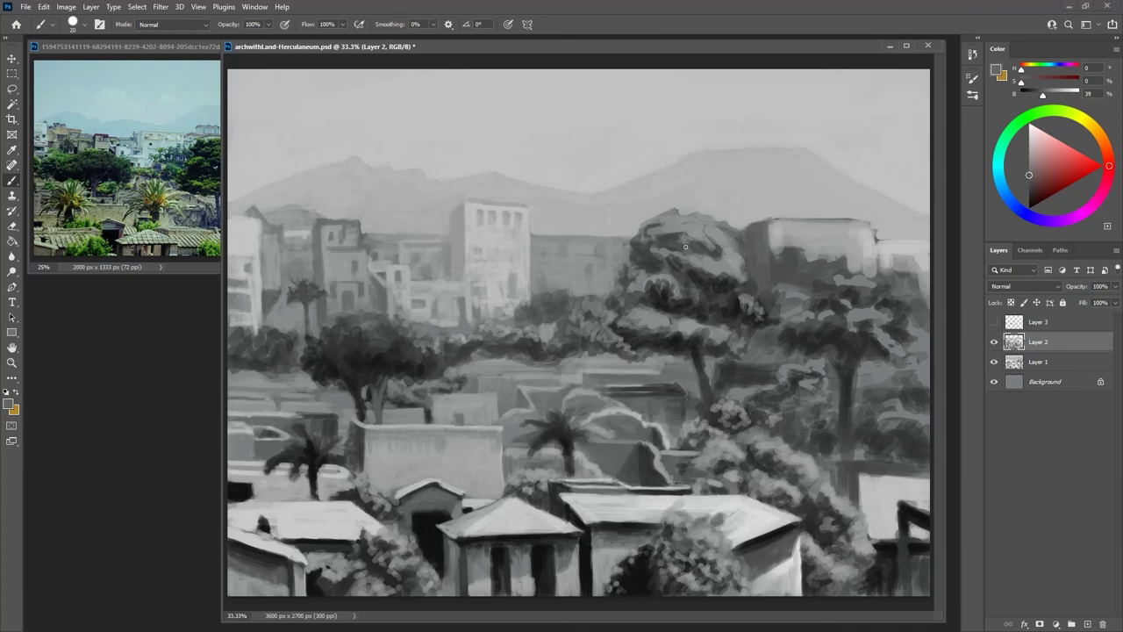
Reshape the large tree's crown into broken leaf clumps, cutting its edge back towards the block building with sampled background greys
alt+click(741, 182)
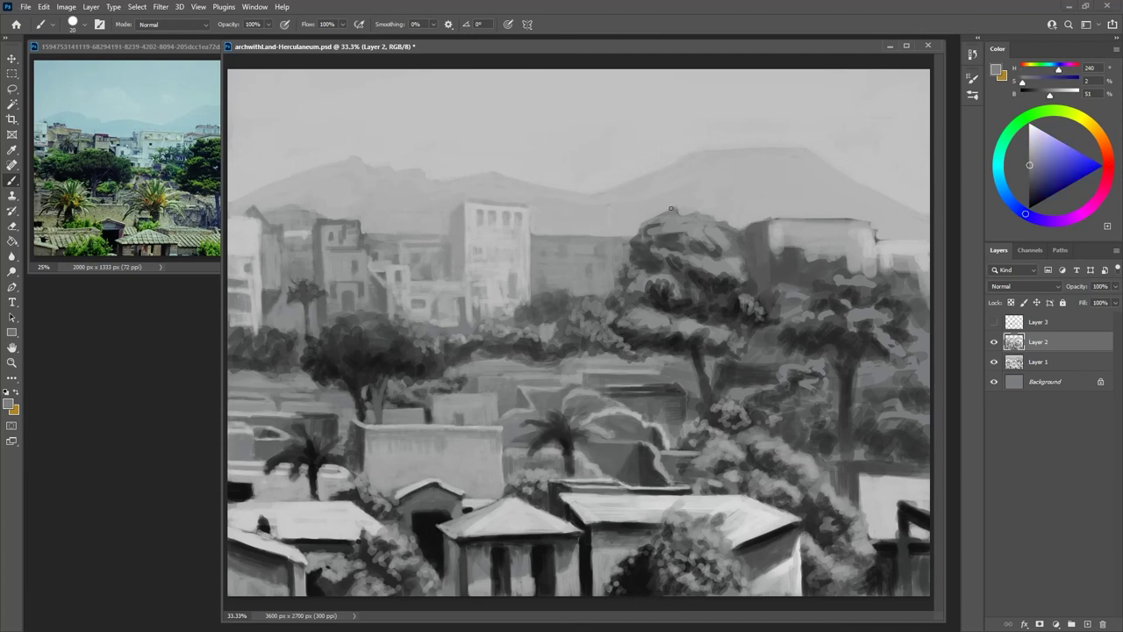
mouse_move(728, 223)
mouse_down()
mouse_move(709, 235)
mouse_move(743, 244)
mouse_move(711, 221)
mouse_up()
click(185, 49)
click(733, 233)
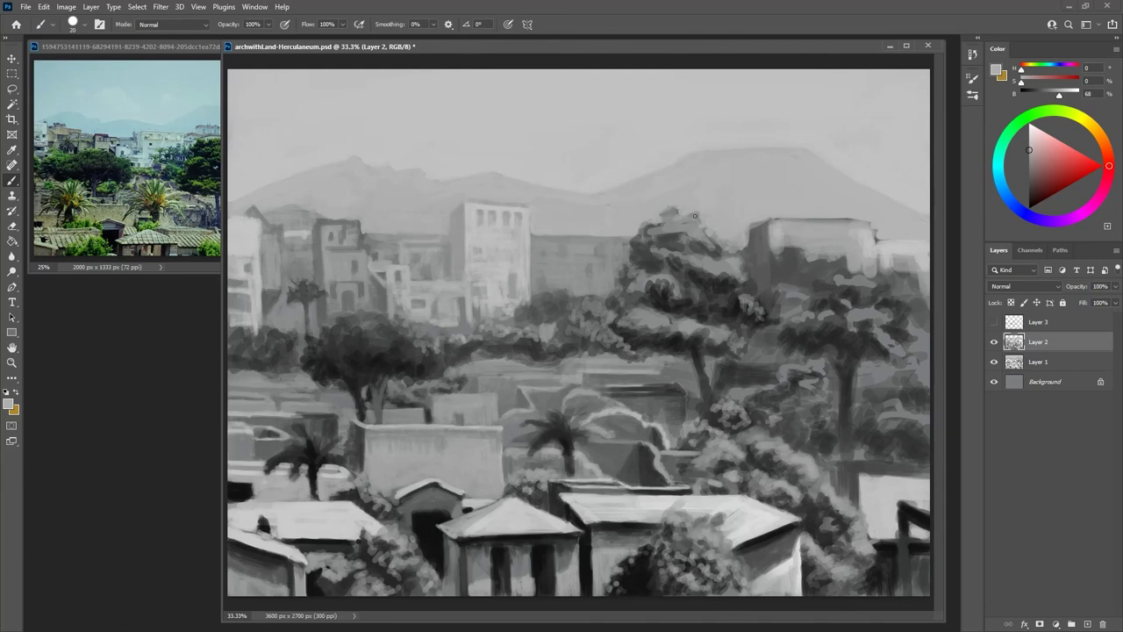
alt+click(695, 226)
mouse_move(715, 245)
mouse_down()
mouse_move(664, 225)
mouse_move(702, 267)
mouse_up()
alt+click(703, 271)
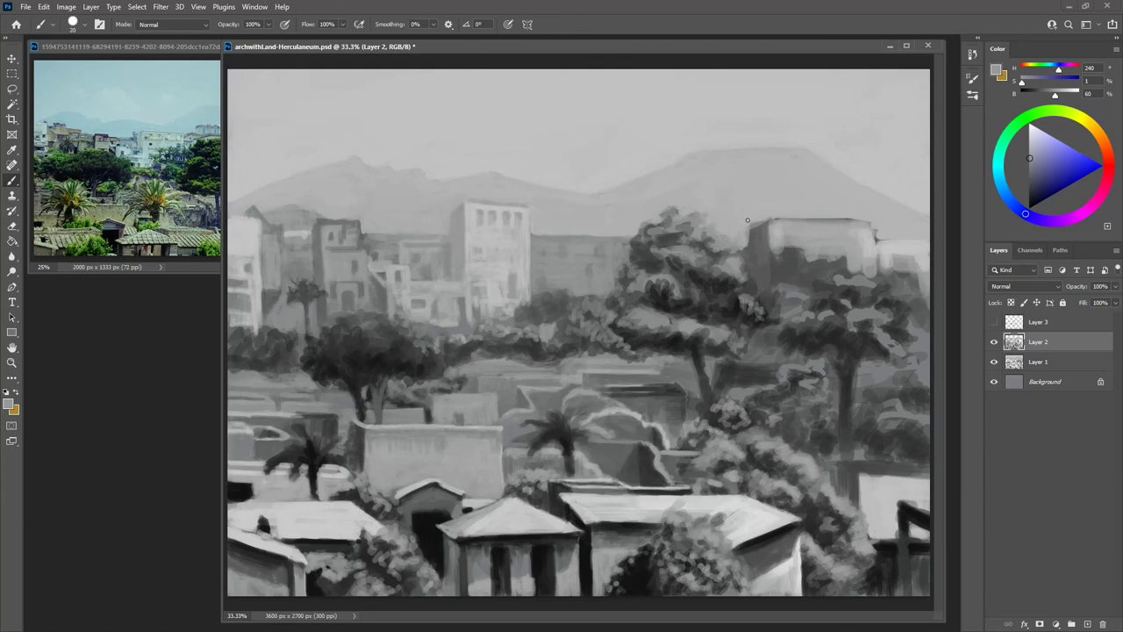
alt+click(747, 235)
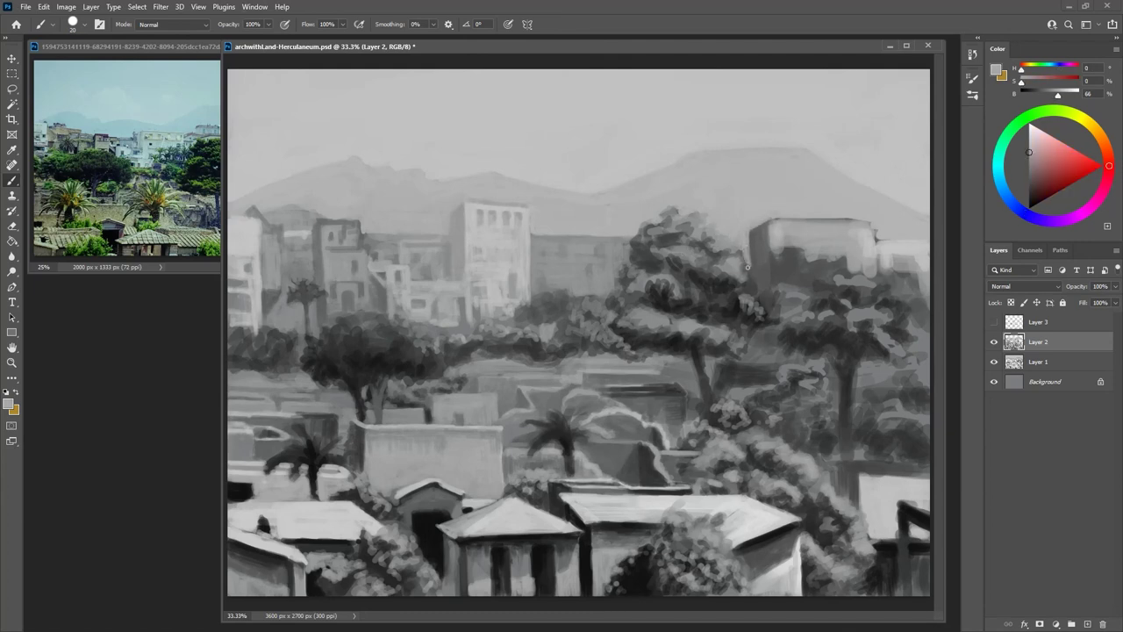
alt+click(748, 267)
Paint two rows of dark windows on the block building's facade, checking them against the reference photo
alt+click(827, 258)
mouse_move(775, 250)
mouse_down()
mouse_move(774, 278)
mouse_move(782, 258)
mouse_move(808, 263)
mouse_move(778, 285)
mouse_move(807, 281)
mouse_move(830, 256)
mouse_move(827, 279)
mouse_up()
click(185, 41)
click(519, 50)
alt+click(840, 258)
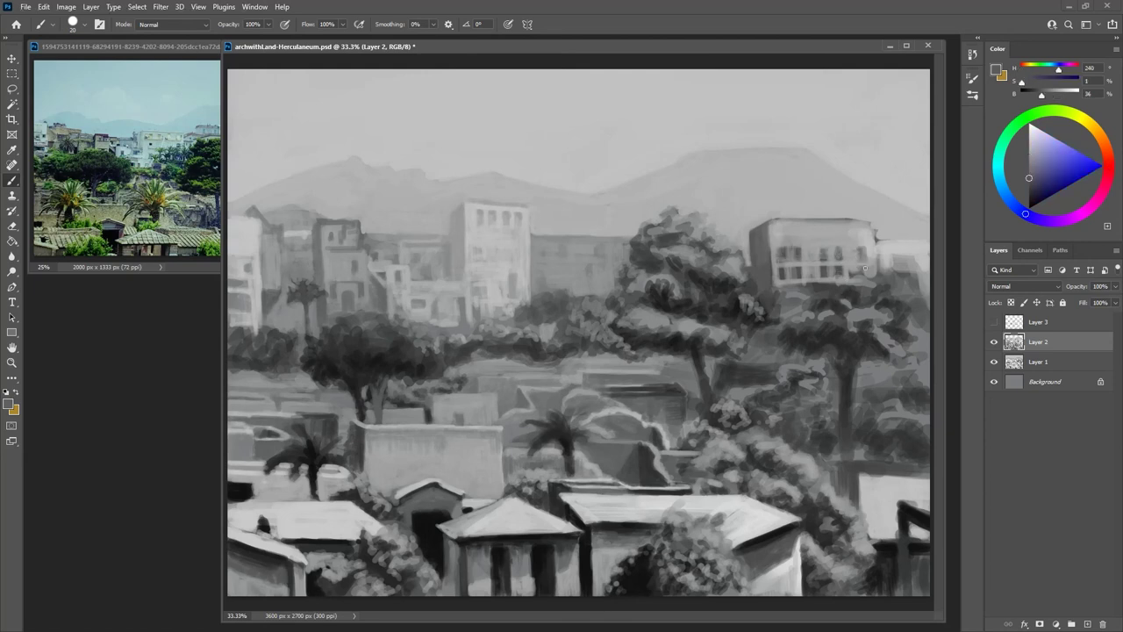
Even out the block building's wall and roof edge with sampled greys, toggling Layer 2's visibility to compare
alt+click(860, 269)
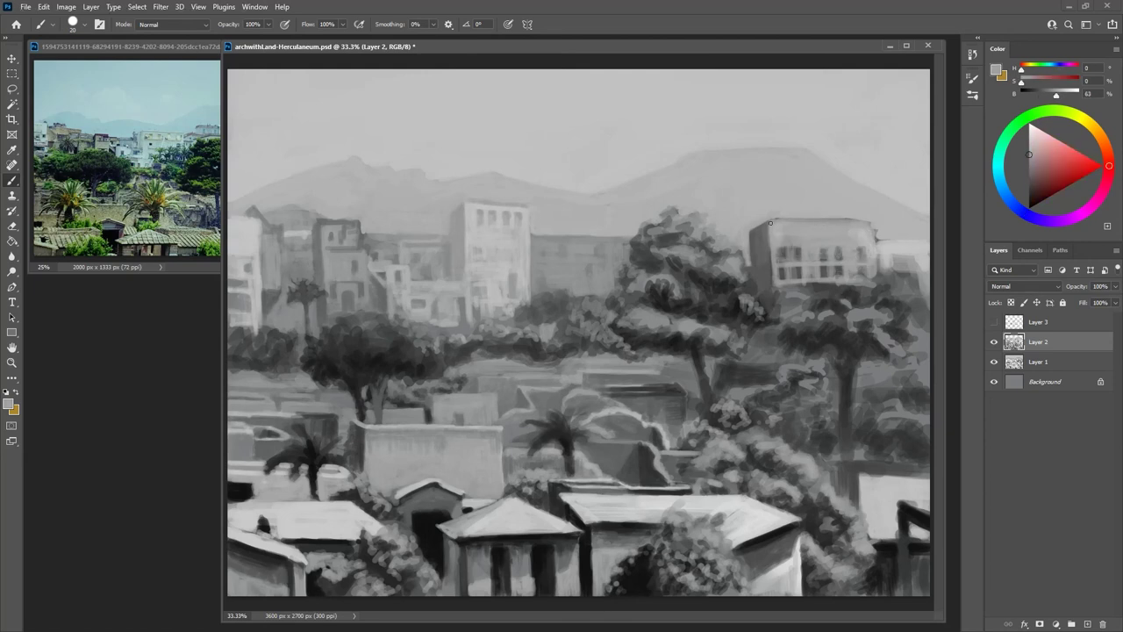
alt+click(864, 237)
alt+click(838, 263)
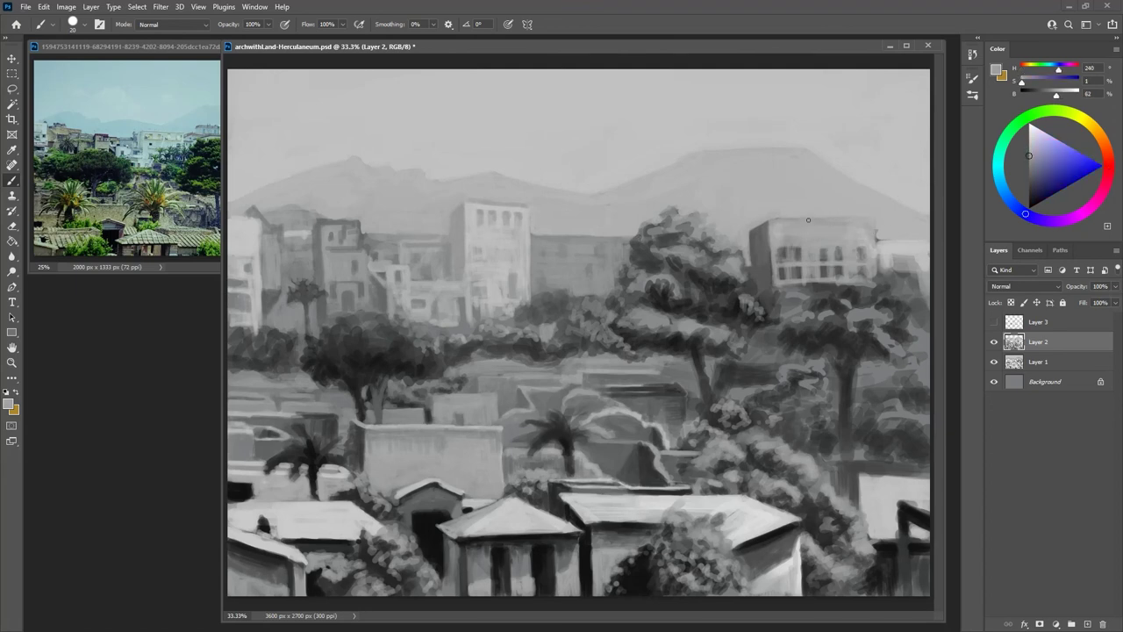
mouse_move(875, 265)
mouse_down()
mouse_move(903, 248)
mouse_move(839, 282)
mouse_move(781, 285)
mouse_move(798, 295)
mouse_move(786, 306)
mouse_move(815, 287)
mouse_move(809, 251)
mouse_move(812, 267)
mouse_move(848, 273)
mouse_move(830, 287)
mouse_move(895, 272)
mouse_move(823, 287)
mouse_move(828, 297)
mouse_move(858, 290)
mouse_move(831, 290)
mouse_up()
click(995, 344)
click(995, 343)
Define the treetop in front of the block building with dark foliage dabs and sampled light grey gaps
alt+click(829, 302)
mouse_move(847, 287)
mouse_down()
mouse_move(861, 281)
mouse_move(819, 302)
mouse_move(865, 276)
mouse_move(888, 293)
mouse_up()
alt+click(867, 341)
mouse_move(899, 299)
mouse_down()
mouse_move(890, 310)
mouse_move(902, 302)
mouse_up()
alt+click(851, 321)
mouse_move(816, 297)
mouse_down()
mouse_move(786, 328)
mouse_move(778, 302)
mouse_up()
alt+click(783, 300)
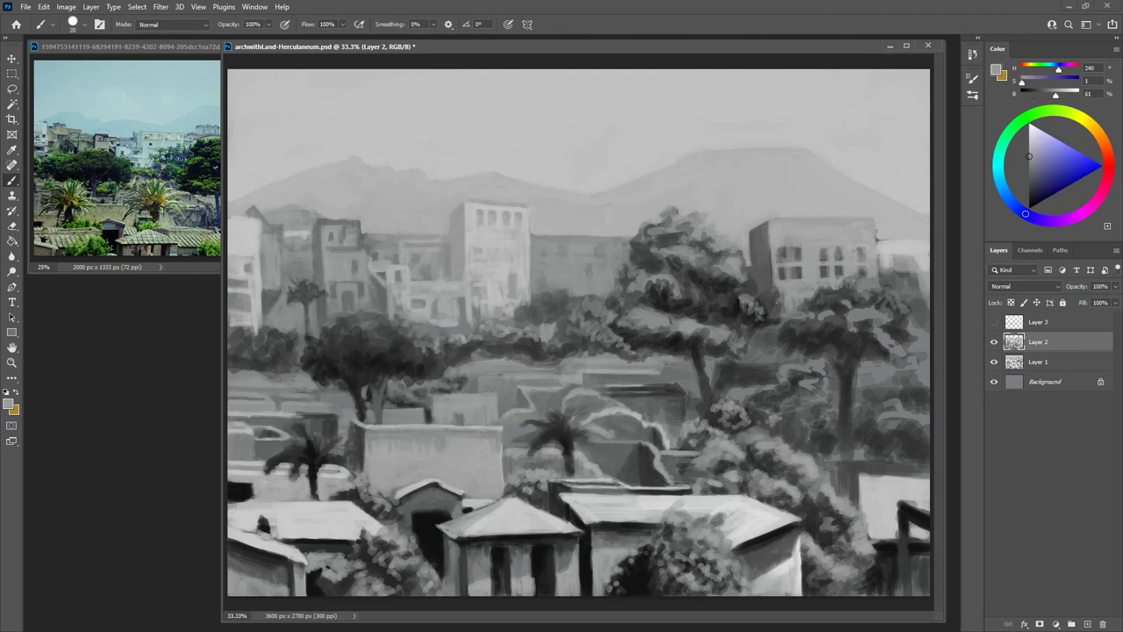
Add faint windows and a clean base to the pale building at the canvas's right edge with sampled greys
alt+click(877, 233)
alt+click(878, 250)
mouse_move(889, 257)
mouse_down()
mouse_move(887, 286)
mouse_move(914, 281)
mouse_up()
drag(919, 254, 919, 279)
alt+click(923, 313)
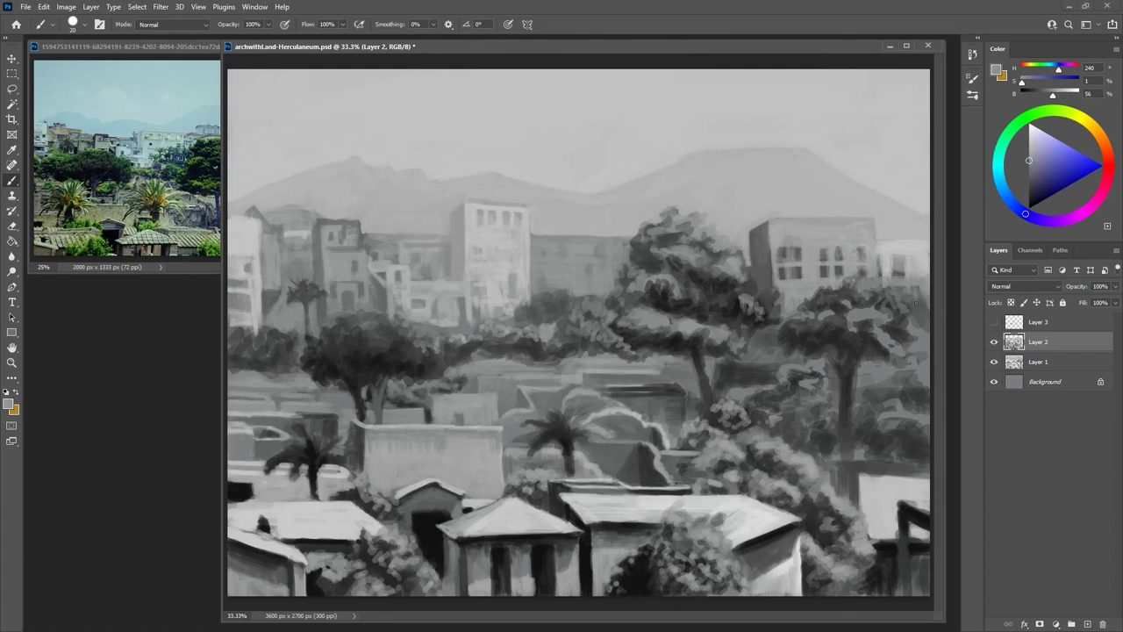
alt+click(904, 285)
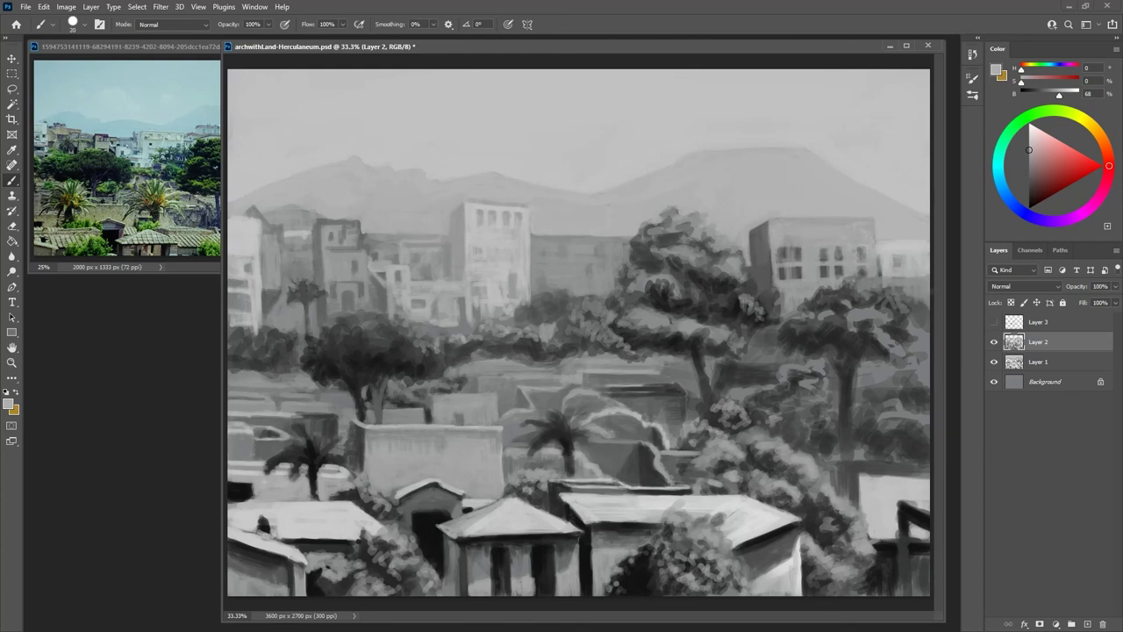
Paint the area below the pale building with sampled mid greys, checking it against the reference photo
click(182, 68)
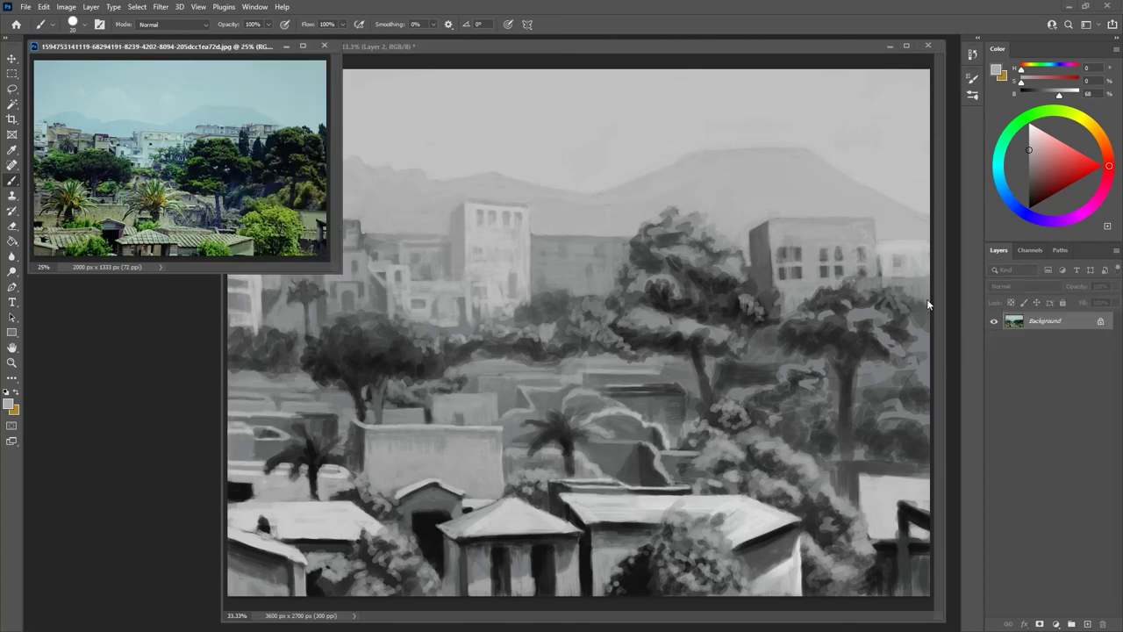
click(930, 351)
alt+click(924, 344)
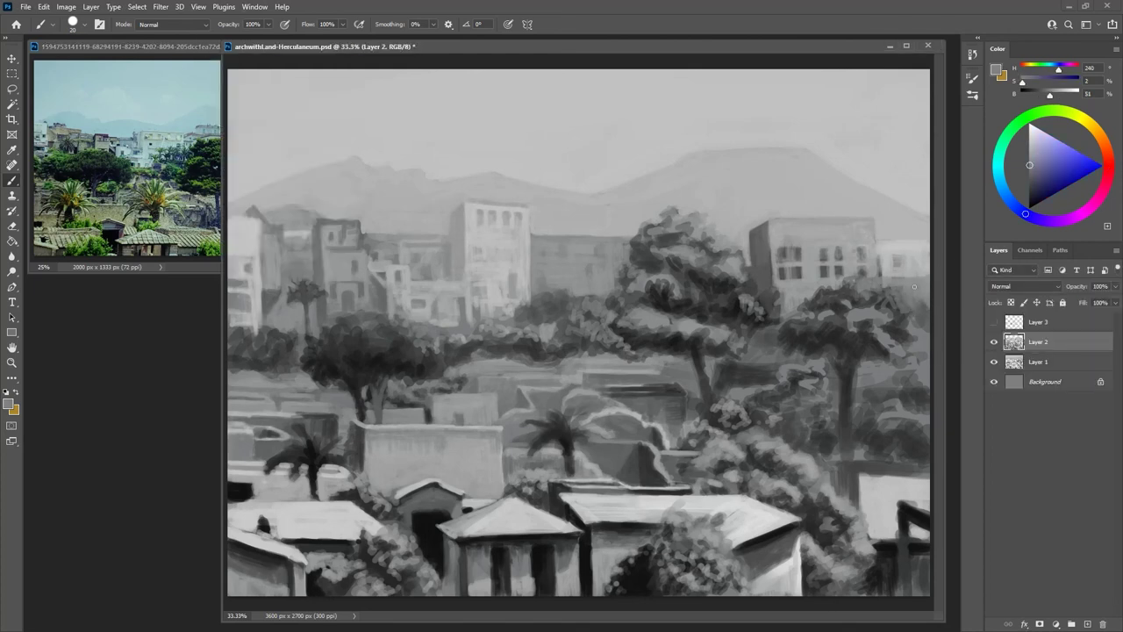
alt+click(920, 303)
mouse_move(898, 281)
mouse_down()
mouse_move(931, 282)
mouse_move(924, 301)
mouse_up()
alt+click(917, 289)
alt+click(926, 359)
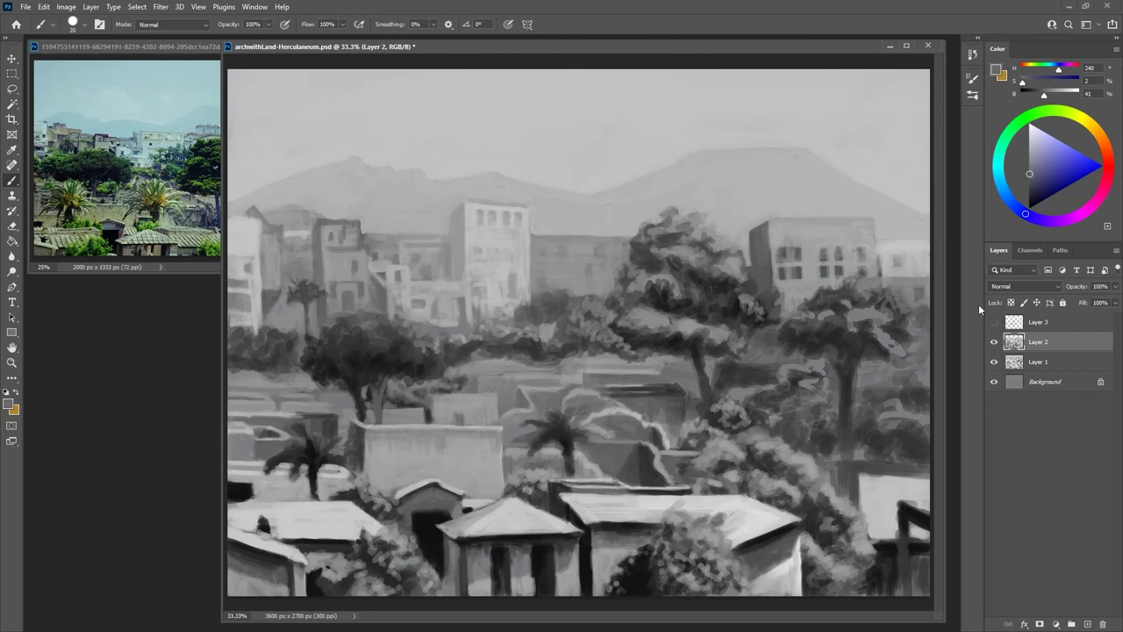
Save the painting and review the whole value study at a reduced 12.5% view
key(ctrl+minus)
key(ctrl+minus)
key(ctrl+minus)
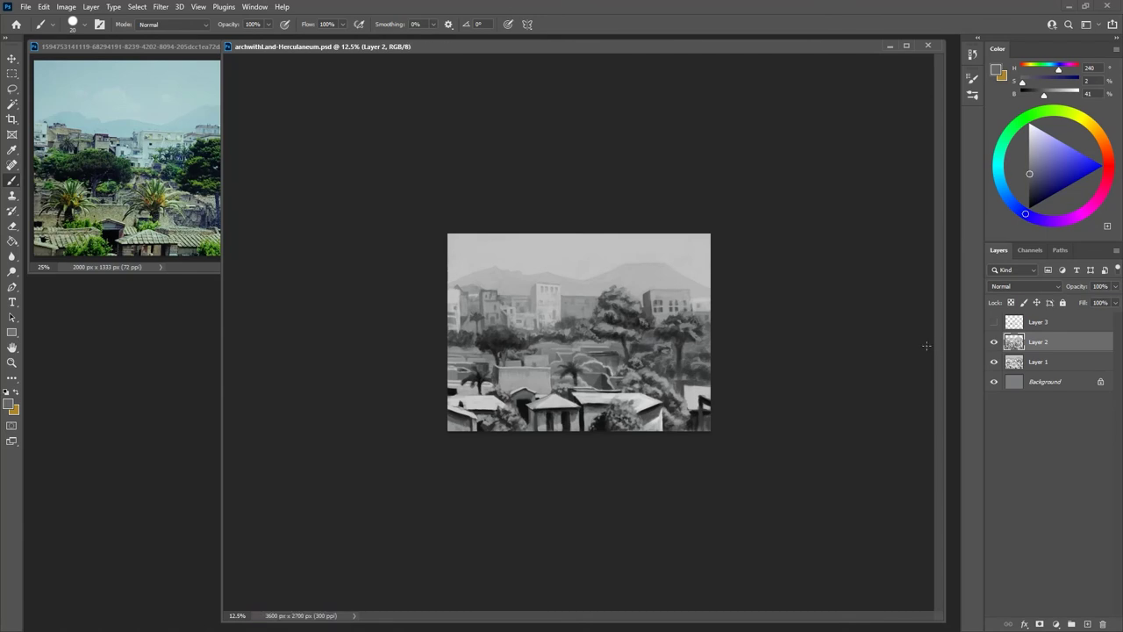
key(ctrl+0)
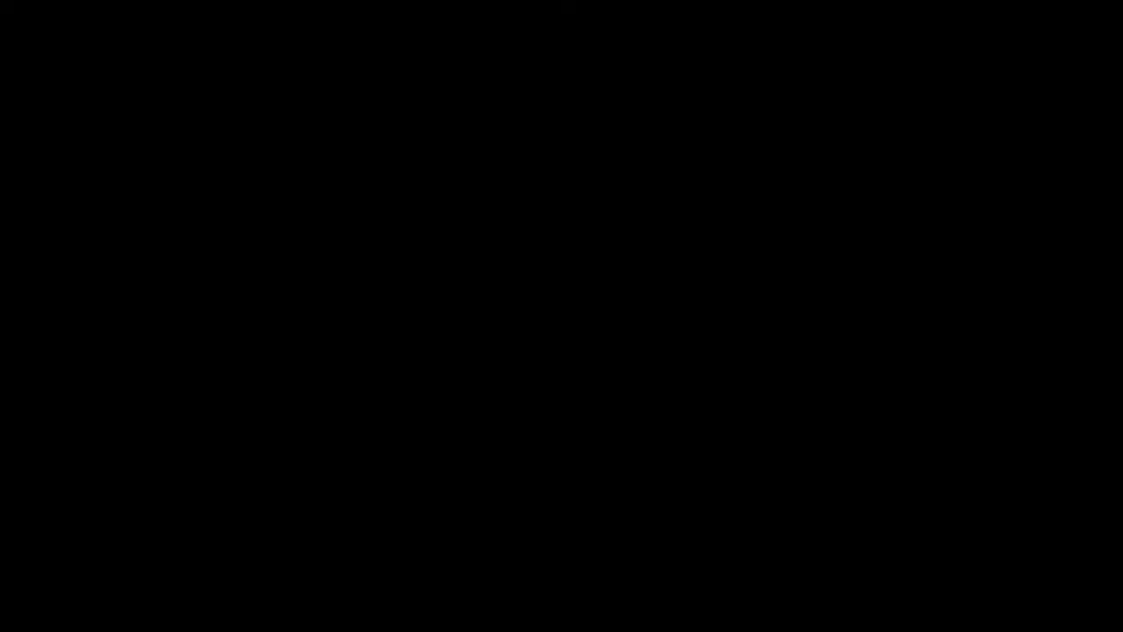